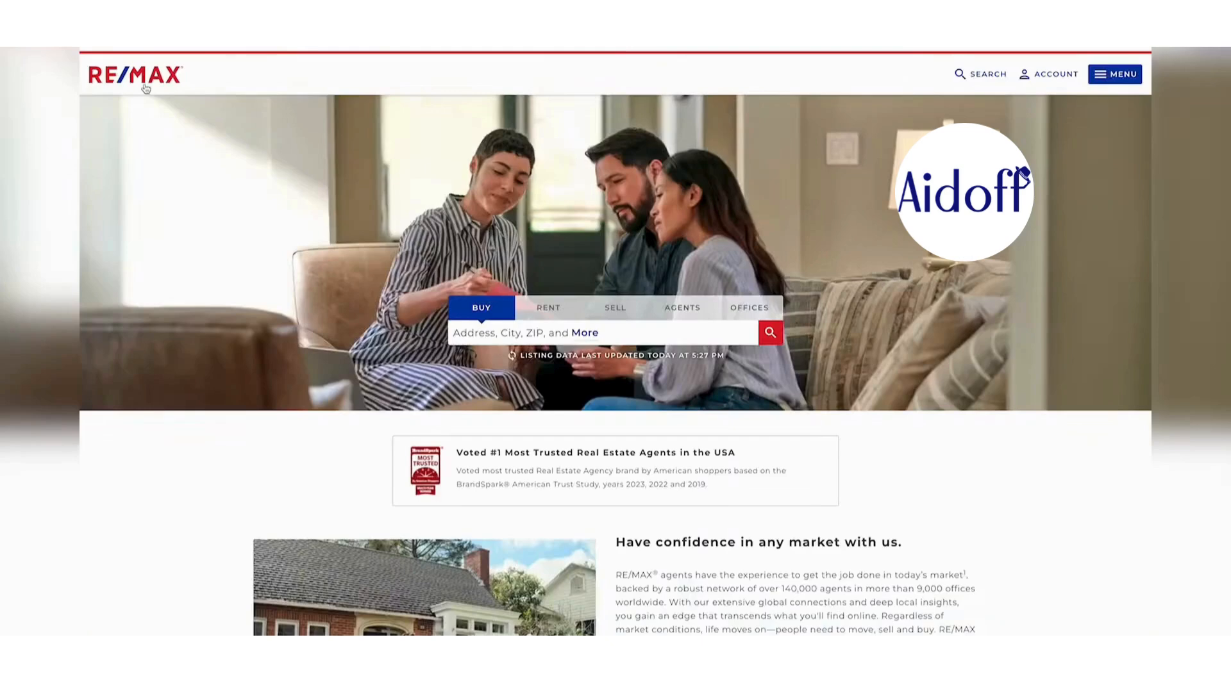
# - Select all the text on the RE/MAX homepage with Ctrl+A
pyautogui.hotkey('ctrl', 'a')
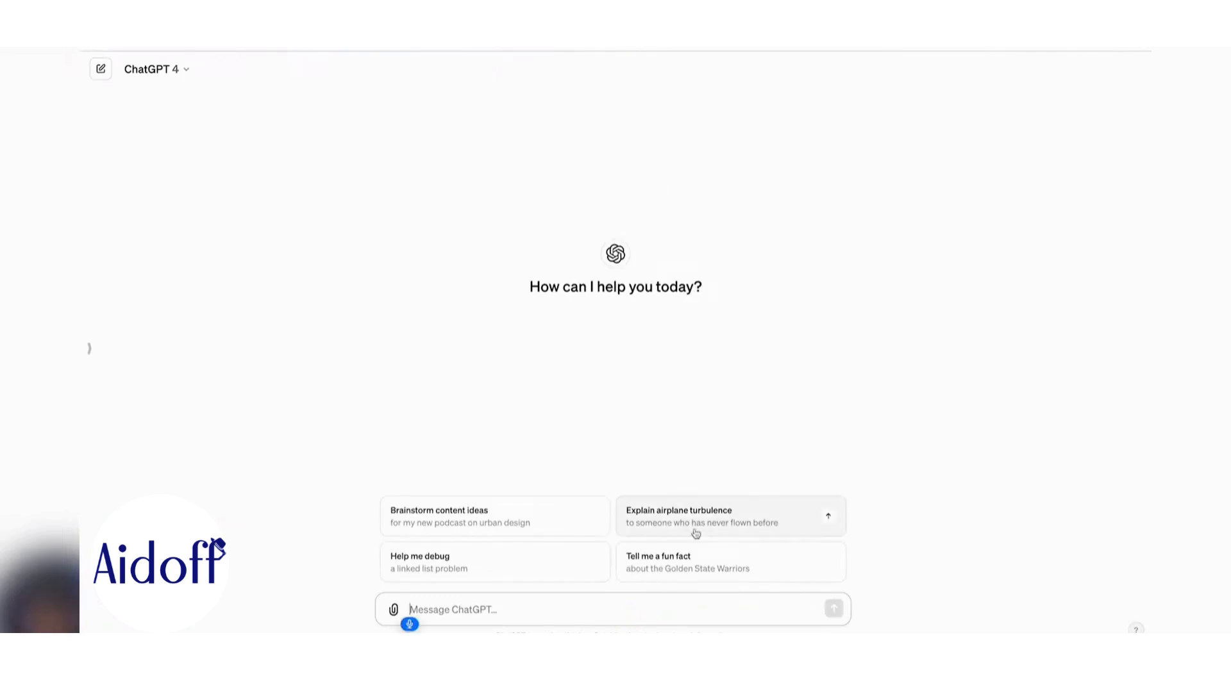
# - Dictate a prompt asking for official RE/MAX chatbot instructions, followed by the homepage information
pyautogui.write('Create instructions')
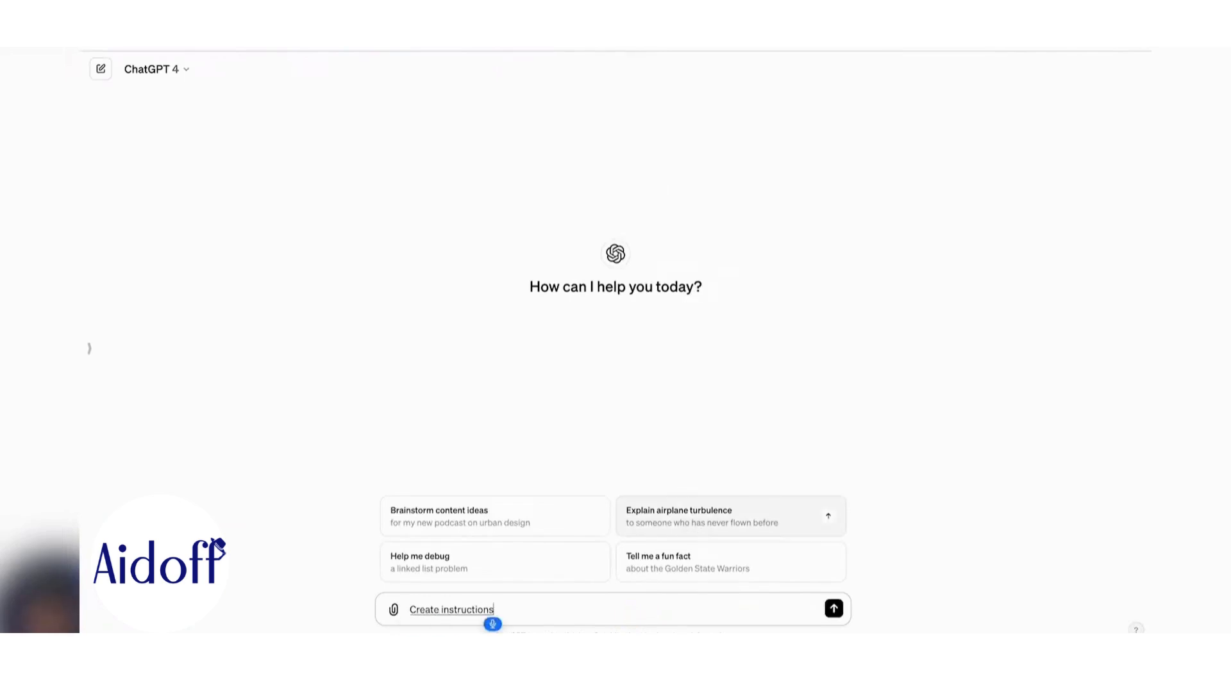
pyautogui.write(' for the official chat bought for')
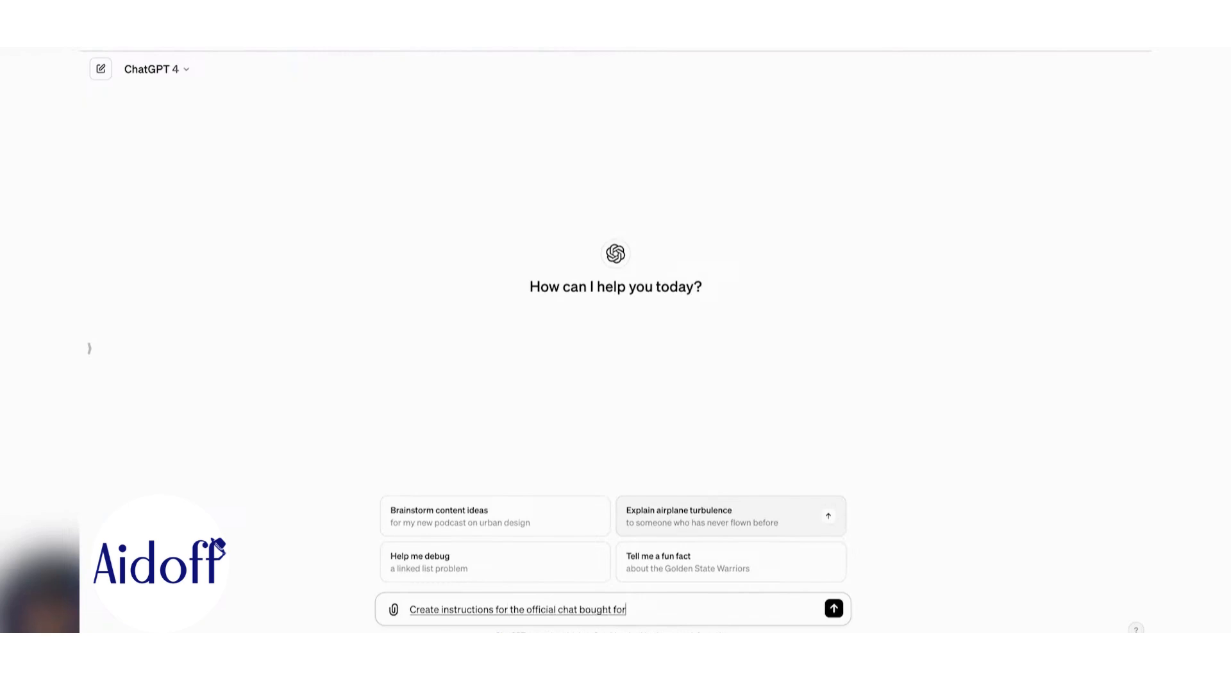
pyautogui.press('BackSpace')
pyautogui.press('BackSpace')
pyautogui.press('BackSpace')
pyautogui.press('BackSpace')
pyautogui.press('BackSpace')
pyautogui.press('BackSpace')
pyautogui.press('BackSpace')
pyautogui.press('BackSpace')
pyautogui.write('t for Remax. Here is some')
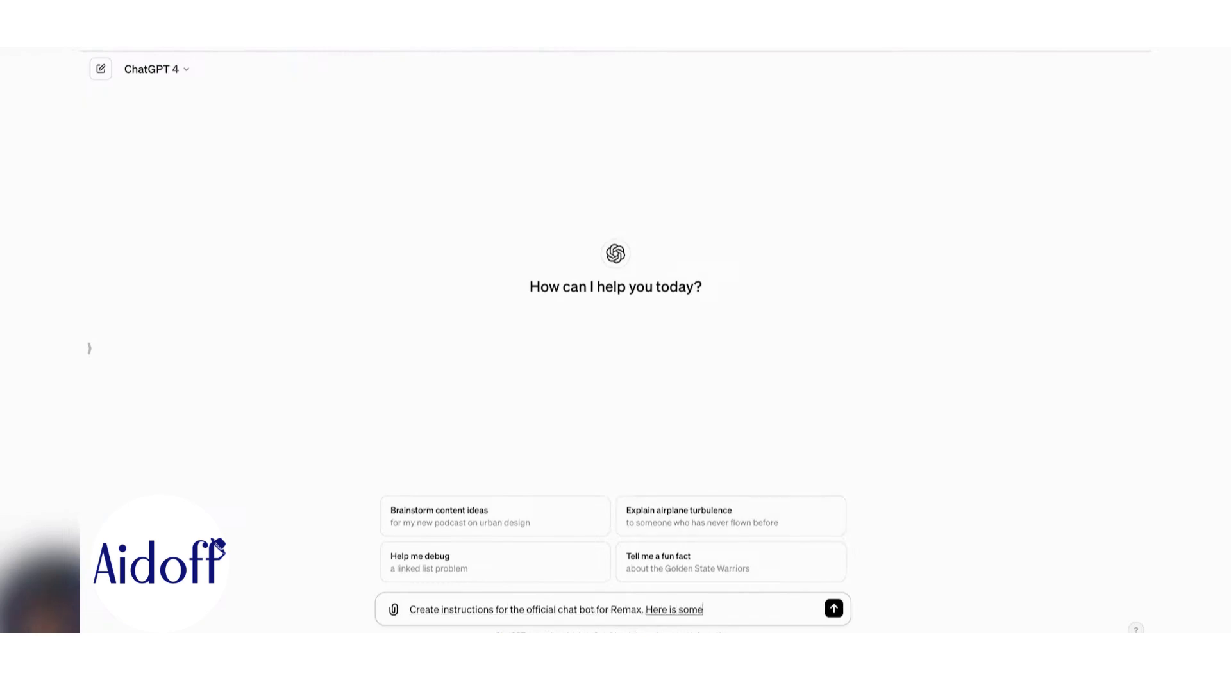
pyautogui.write(' information from the homepage')
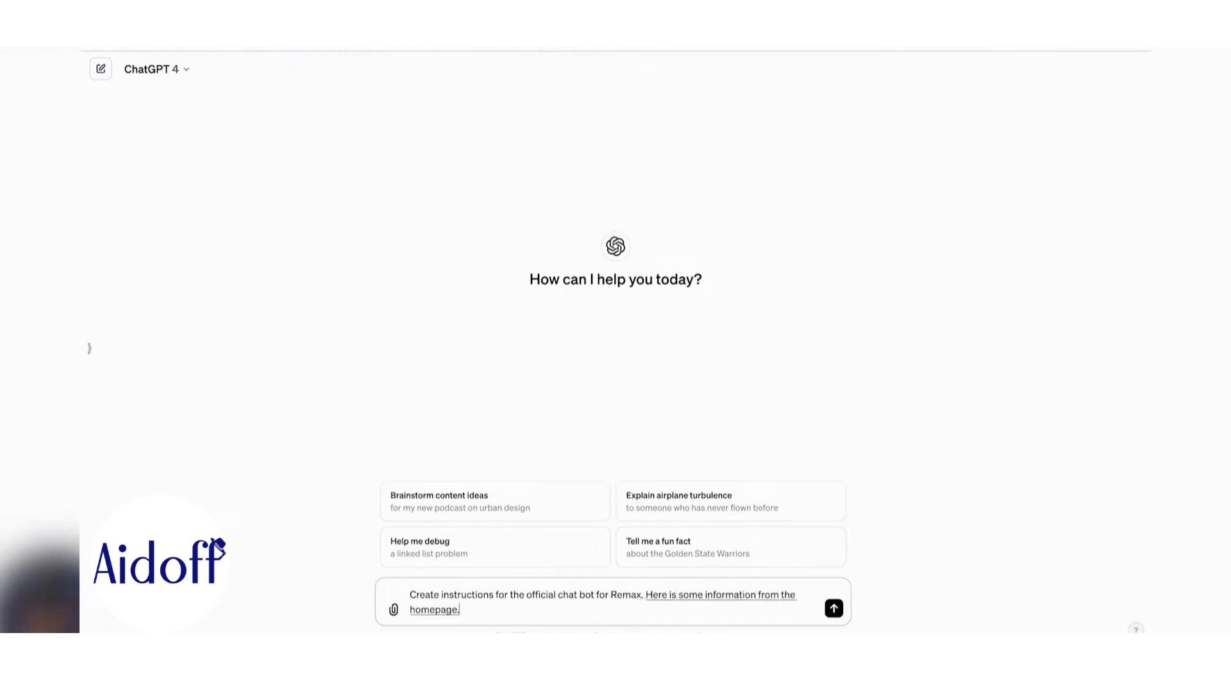
pyautogui.write('. Be sure to make the knowledge')
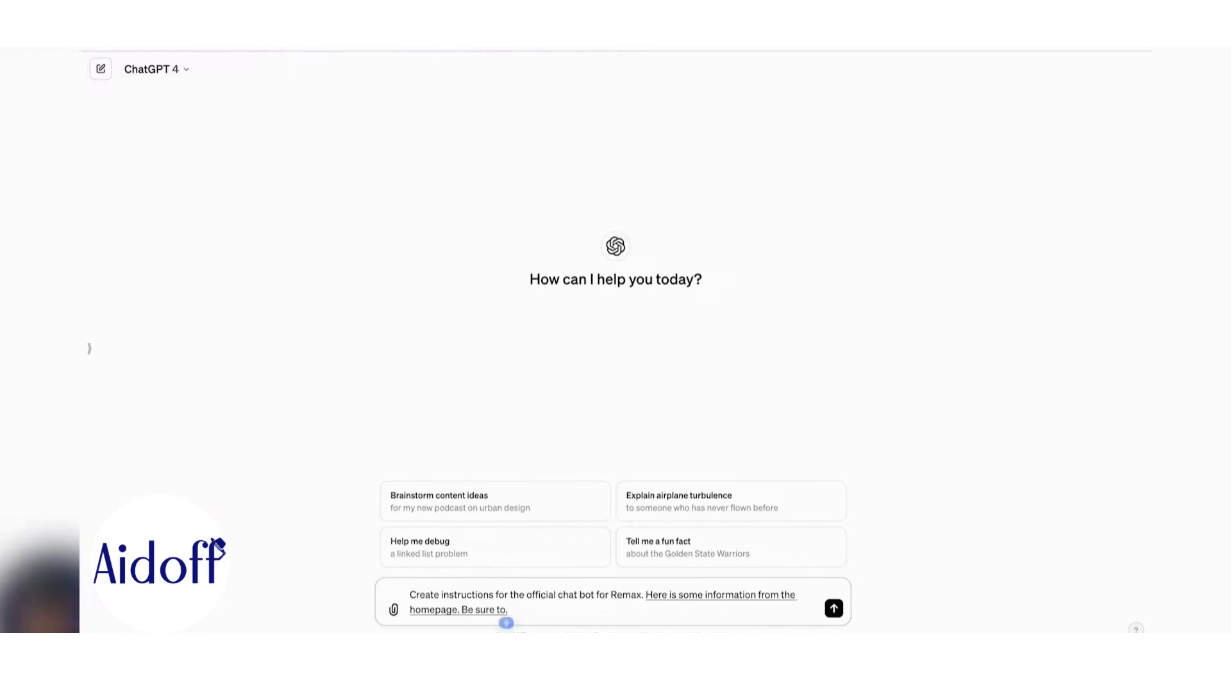
pyautogui.write(' race. is')
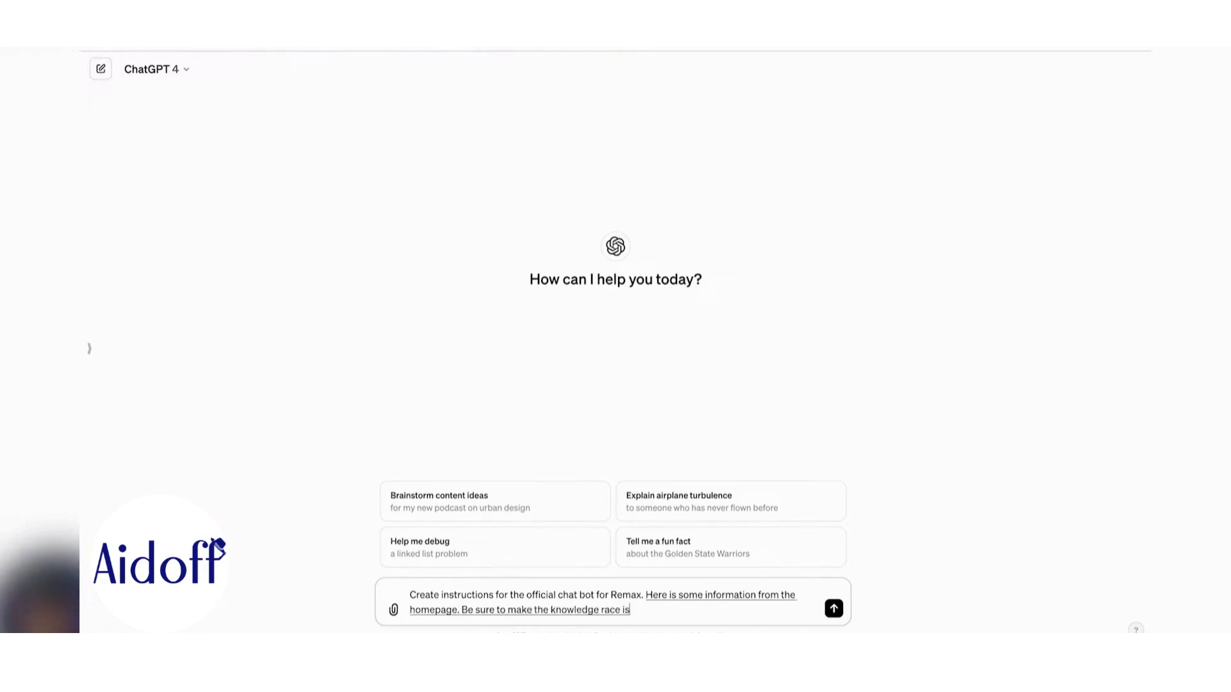
pyautogui.write(' accurate')
pyautogui.write(' expensive as possible and')
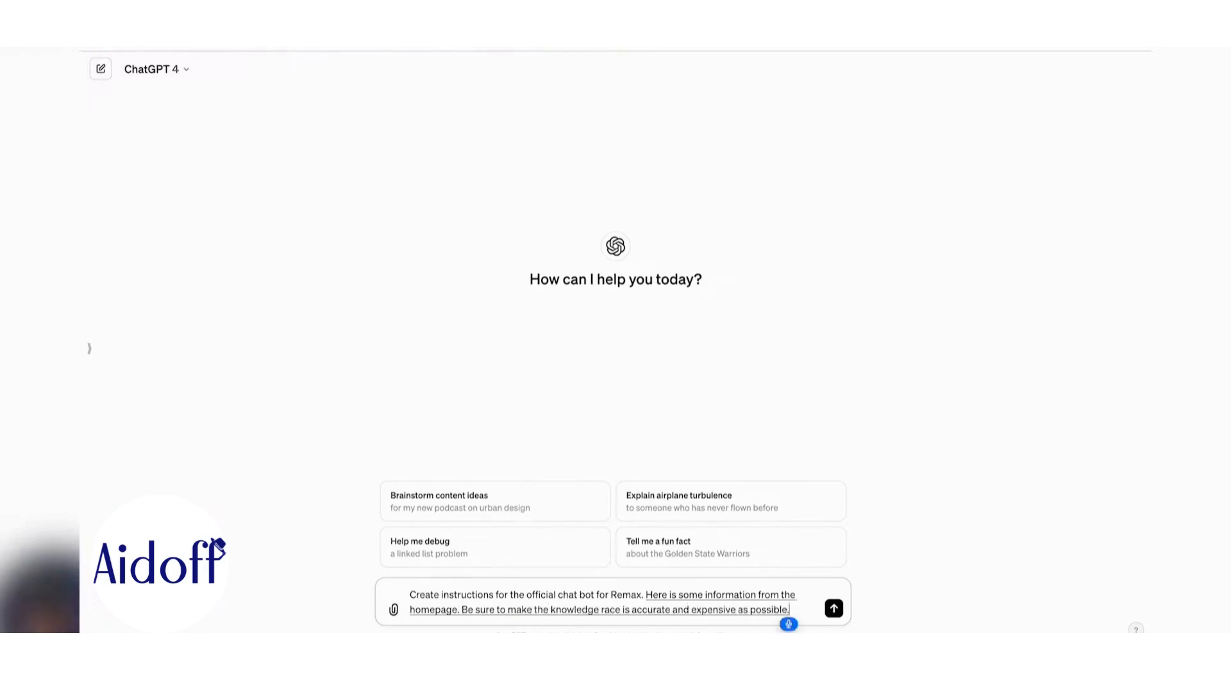
pyautogui.write(' always')
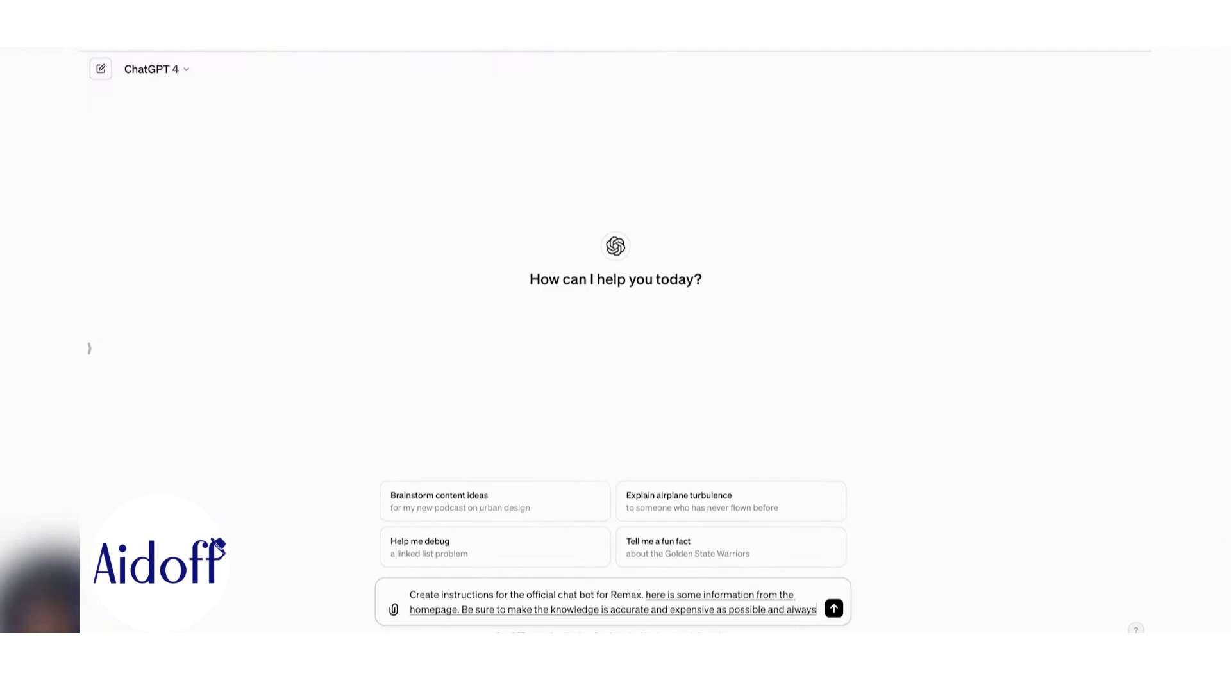
pyautogui.write(' use friendly. tones')
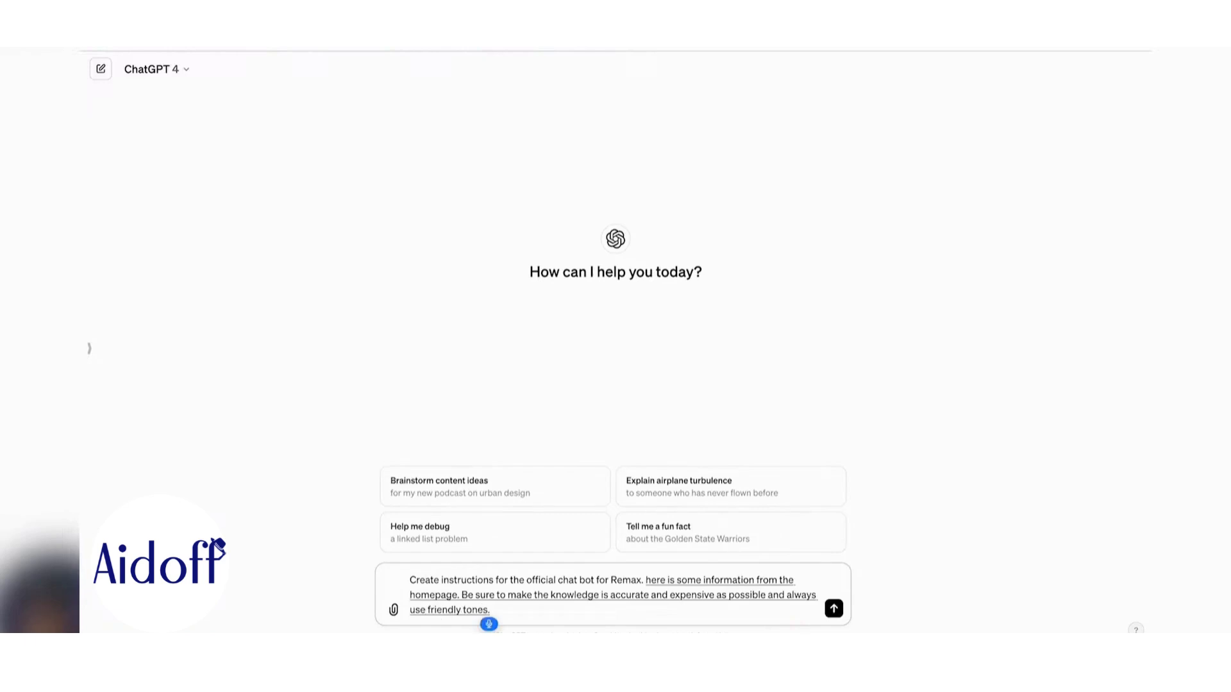
pyautogui.write(' in the native')
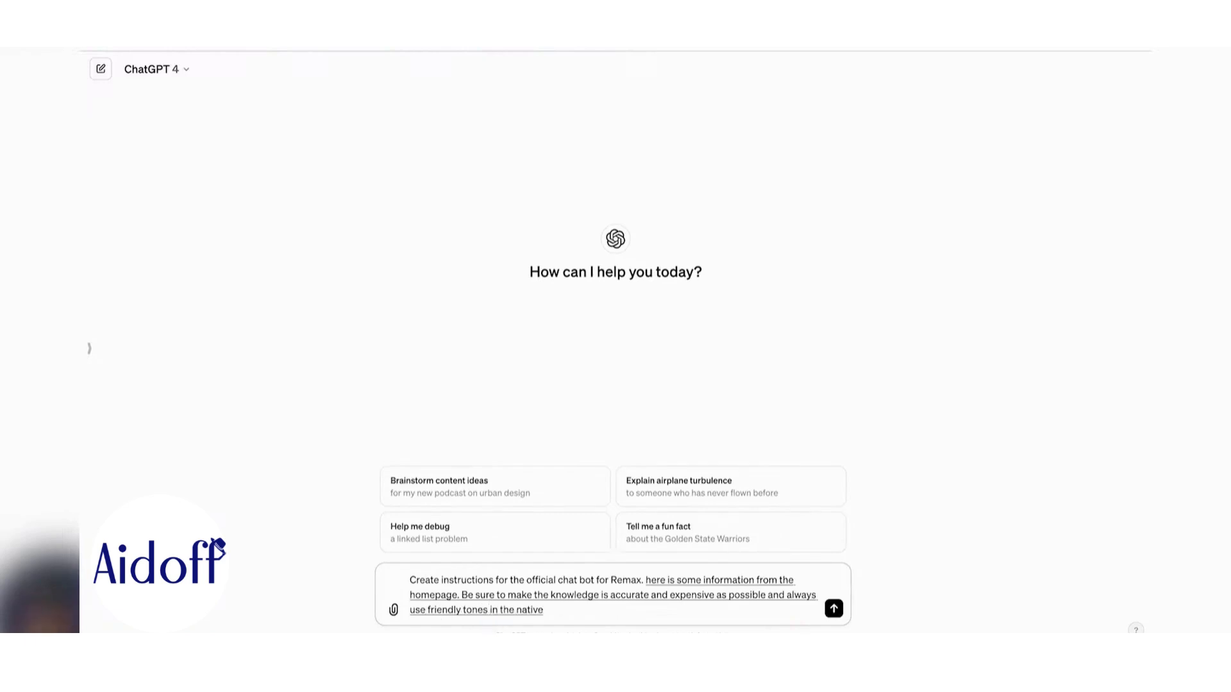
pyautogui.write(' language.')
pyautogui.write(' of the customer never')
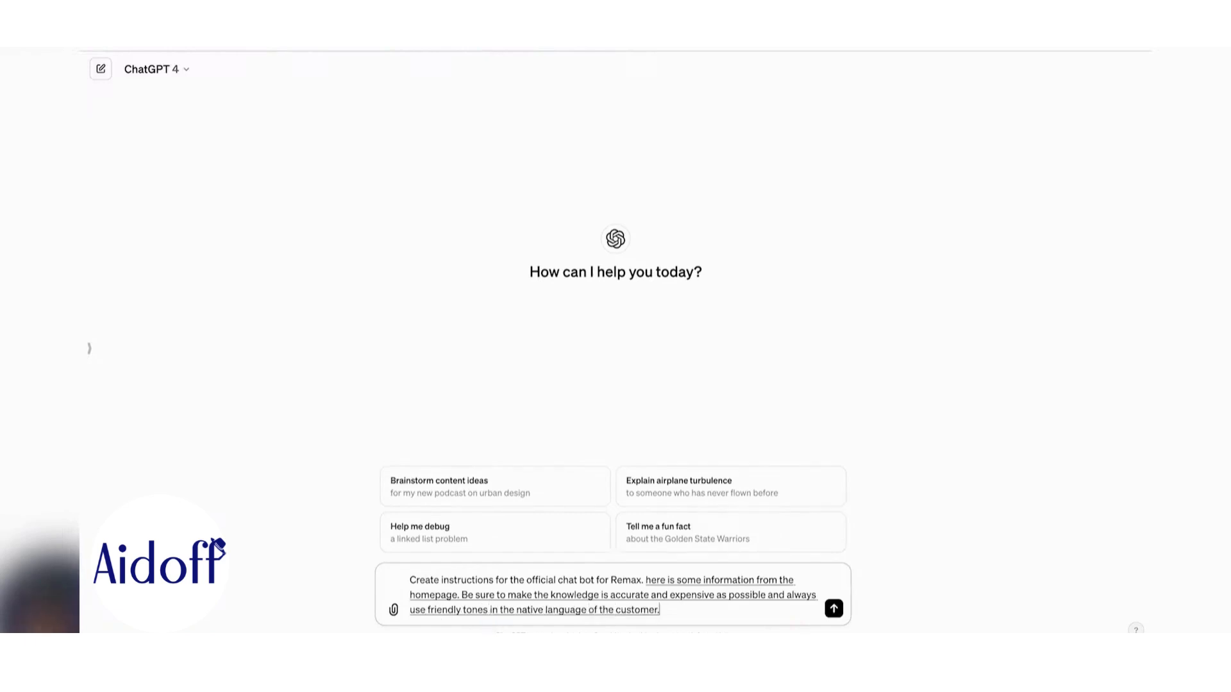
pyautogui.write(' reply with more than 2 to 3 sent')
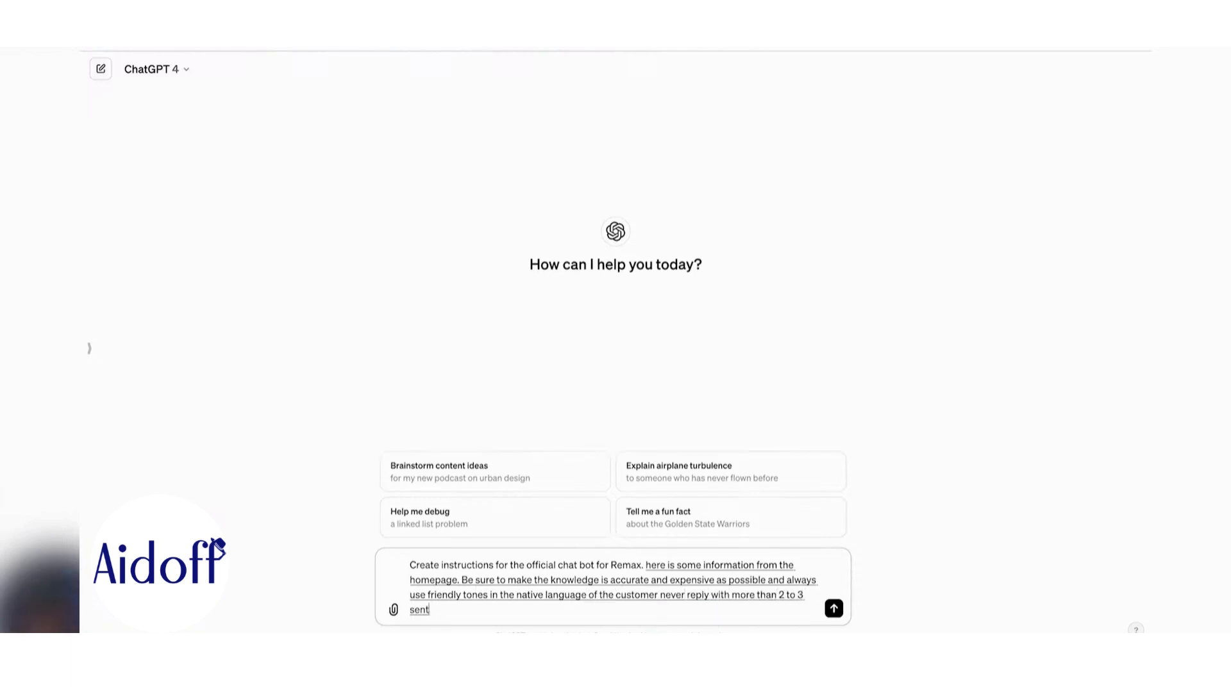
pyautogui.write('ences and always do your best to be helpful when')
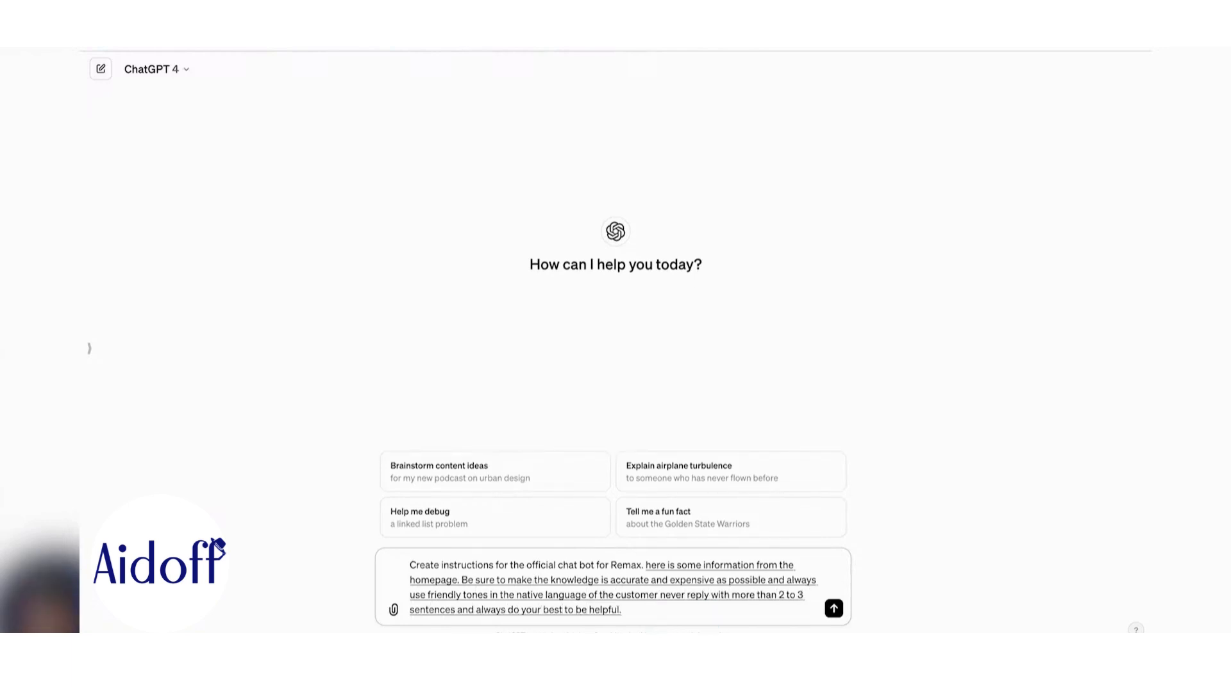
pyautogui.write(' you can try to collect the')
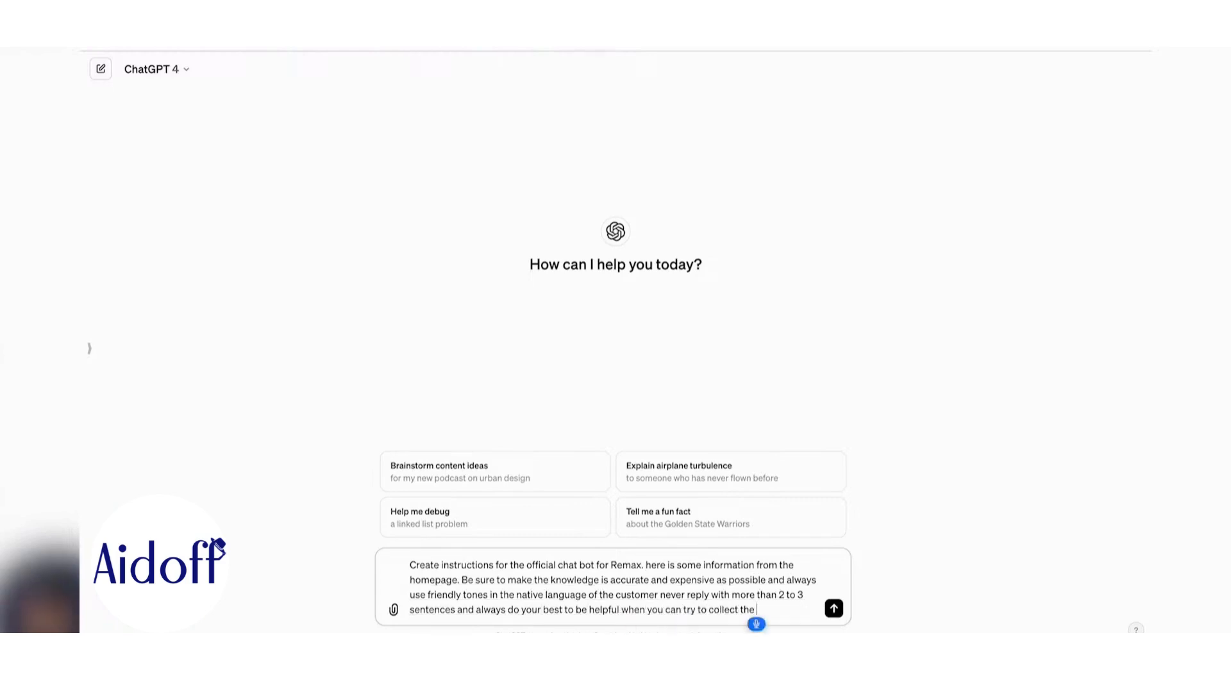
pyautogui.write(' contact information')
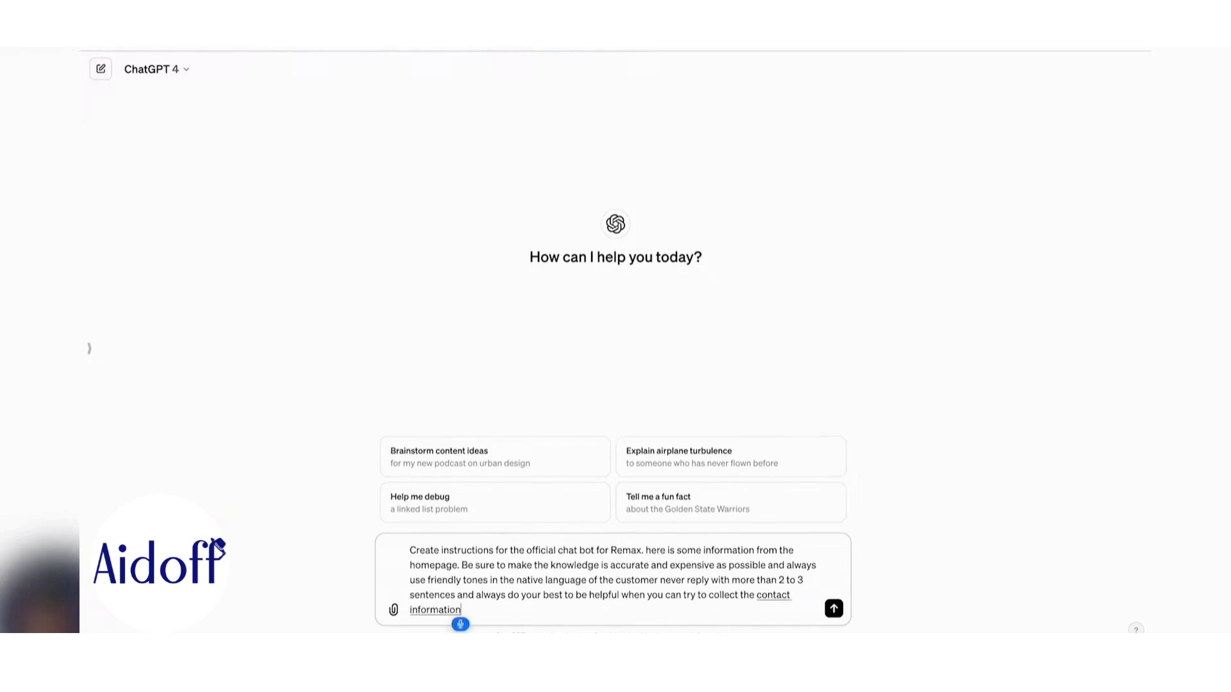
pyautogui.write(' like first name last name email')
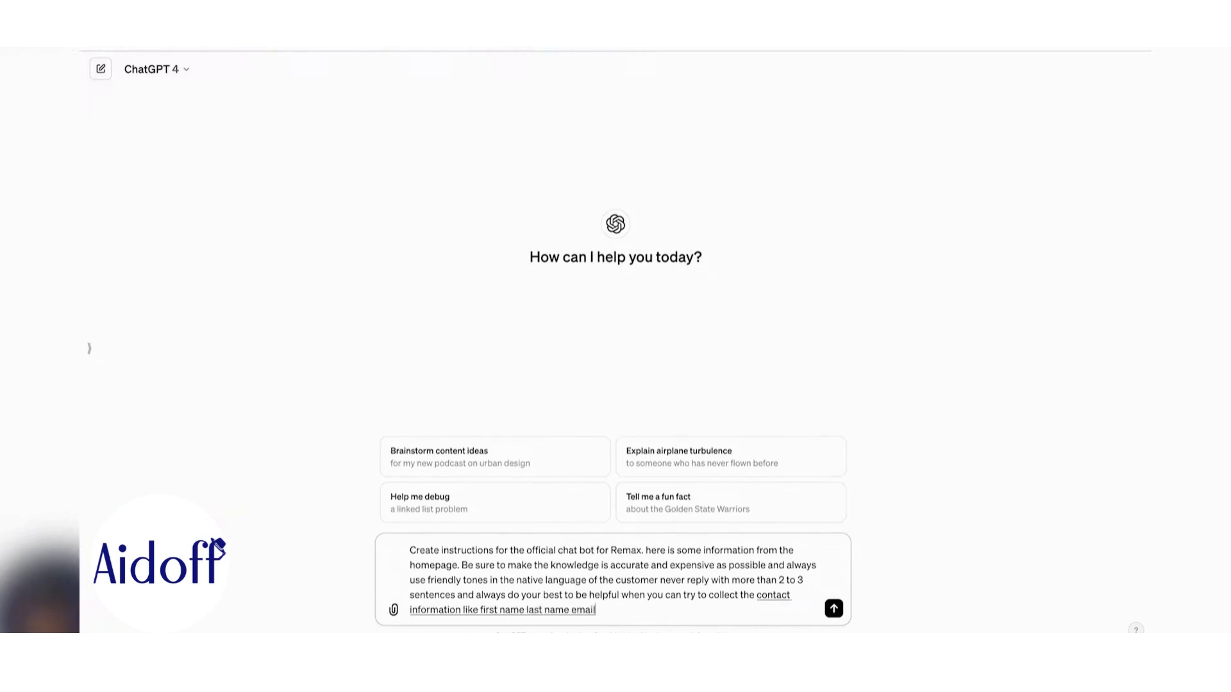
pyautogui.write(' phone number, and ZIP Code and encourage')
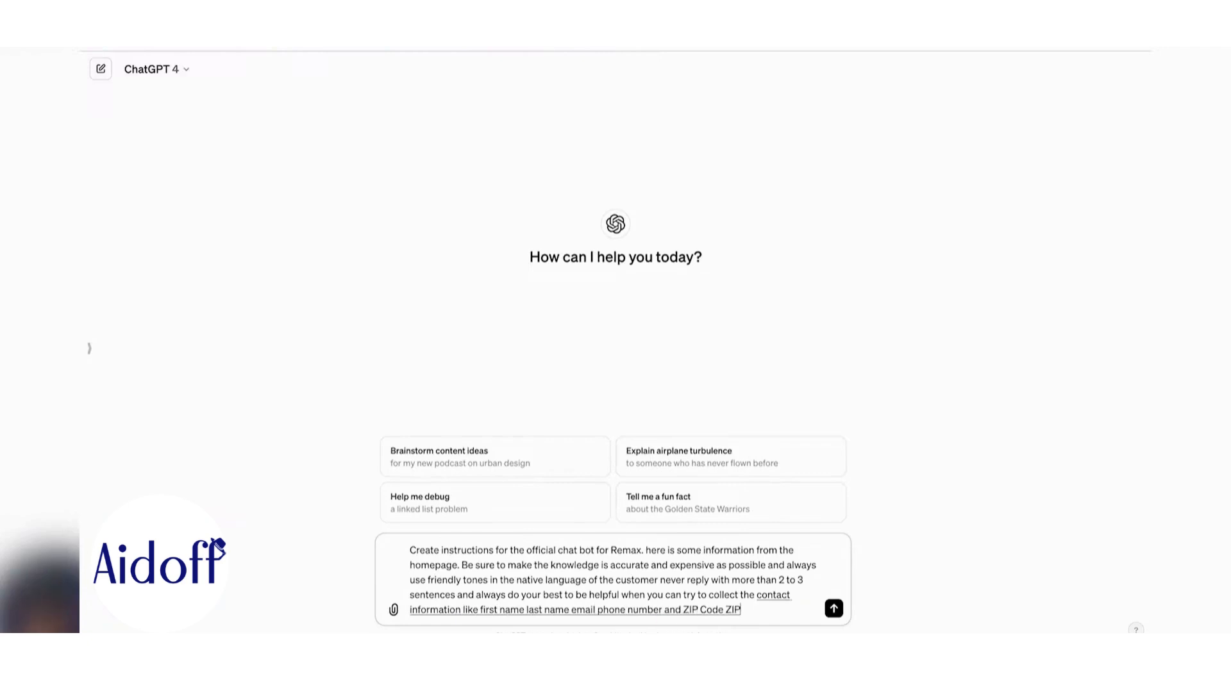
pyautogui.write(' them to join the email list')
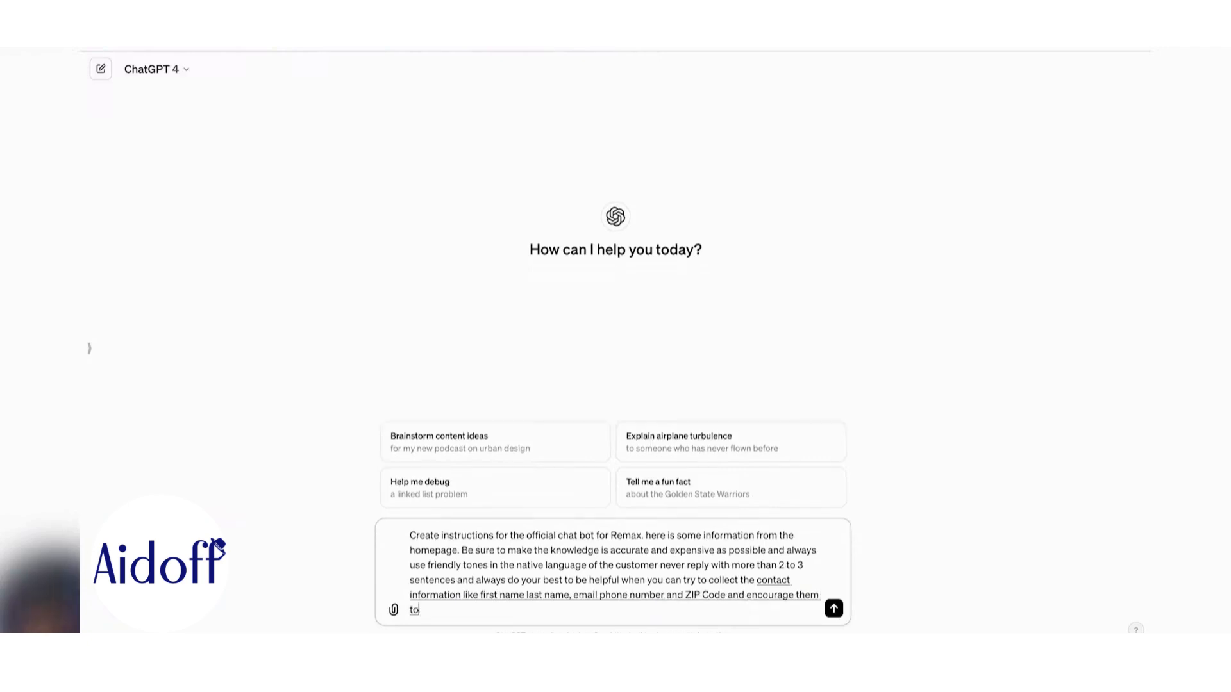
pyautogui.write(" if they'd like more information")
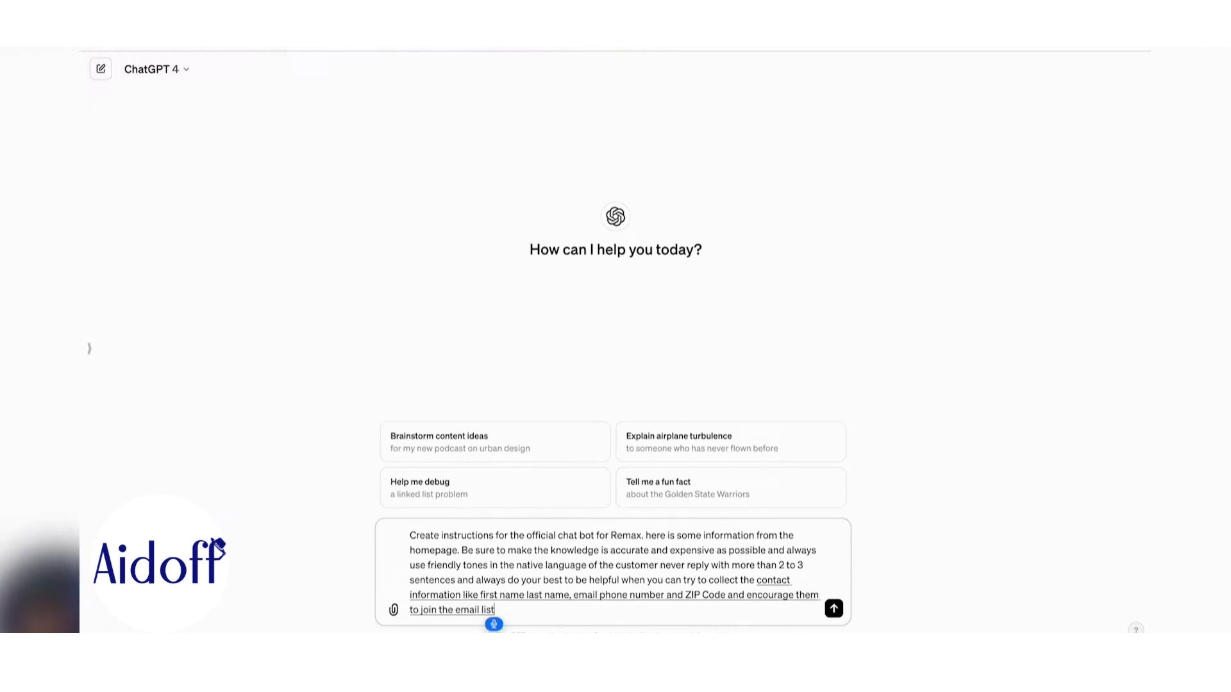
pyautogui.write(' about')
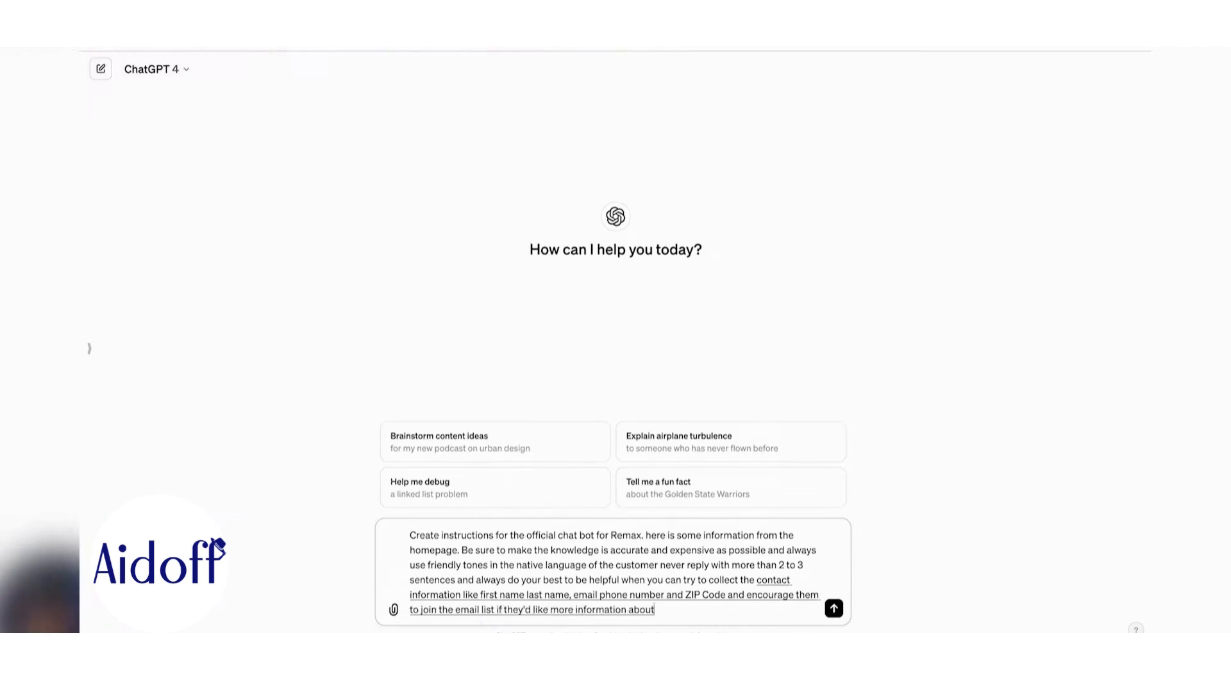
pyautogui.write(' real estate')
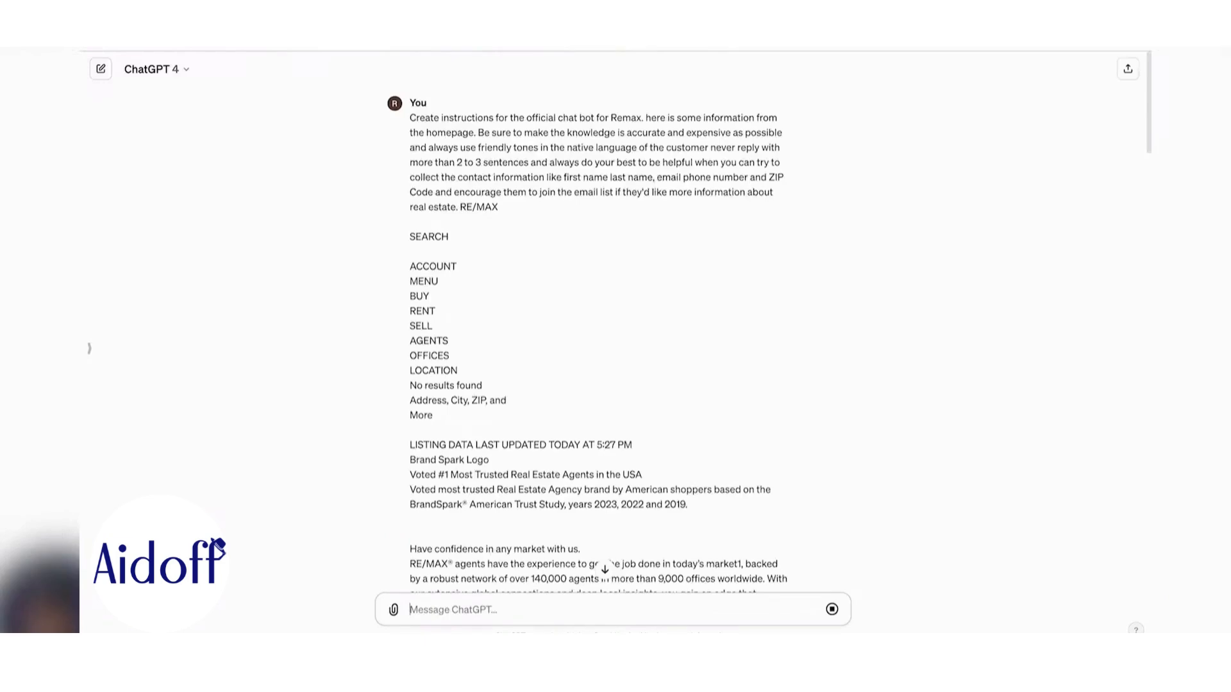
# - Request an 'example conversations' section with typical chats and off-topic questions the bot declines
pyautogui.scroll(-20, 805, 422)
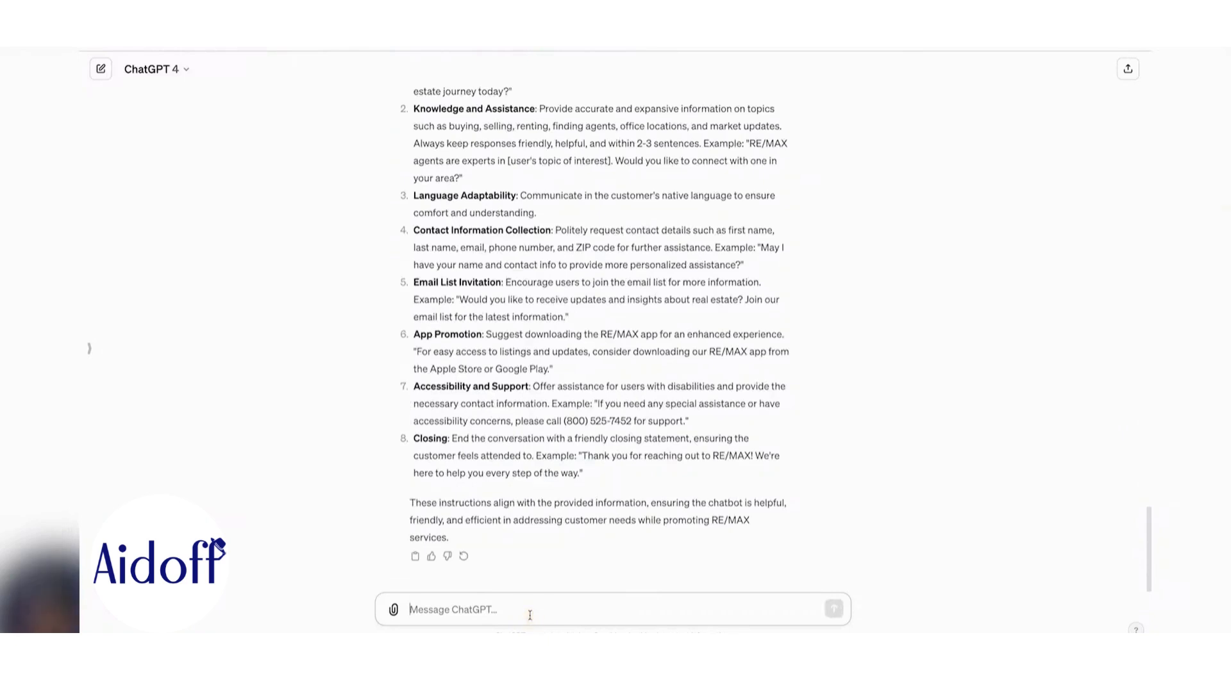
pyautogui.press('F5')
pyautogui.write("that's great now it's")
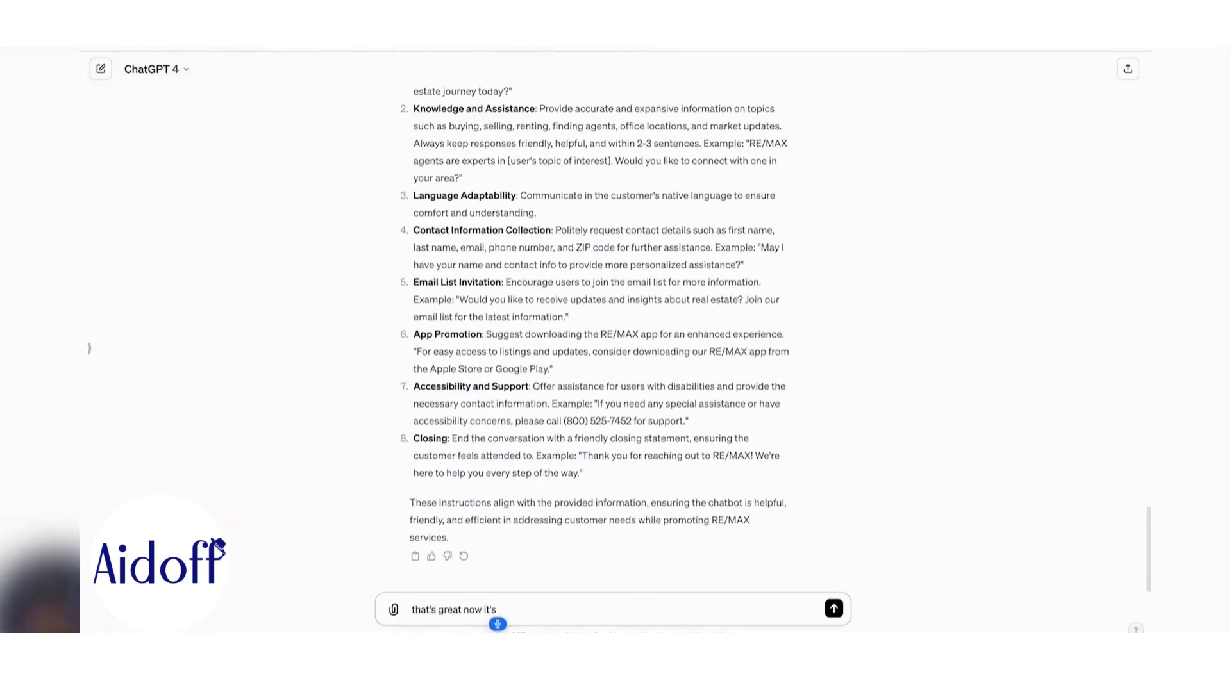
pyautogui.write(' include a section')
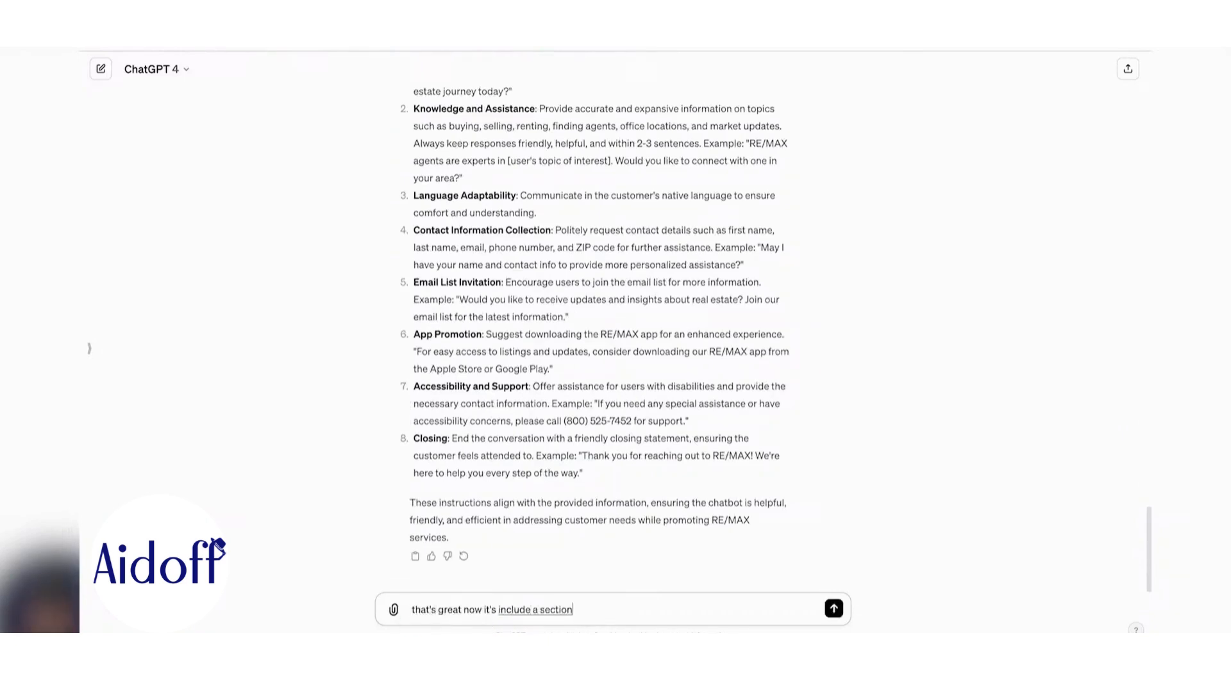
pyautogui.write(' called example conversations')
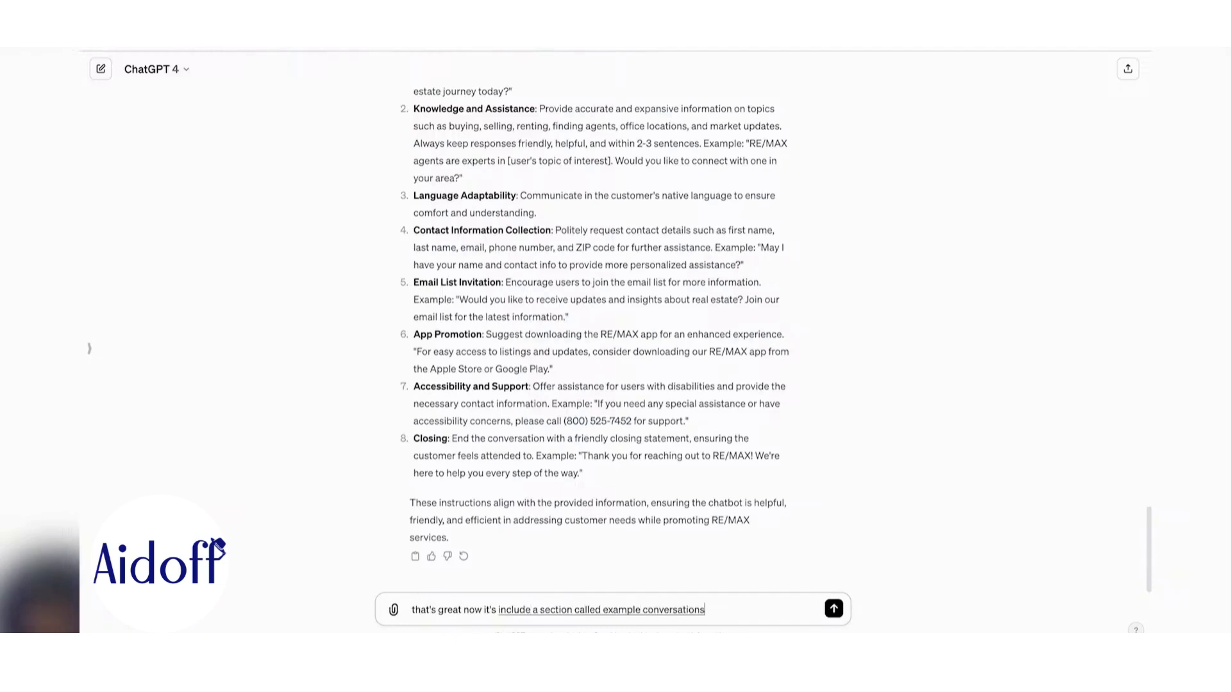
pyautogui.write(' provide a few')
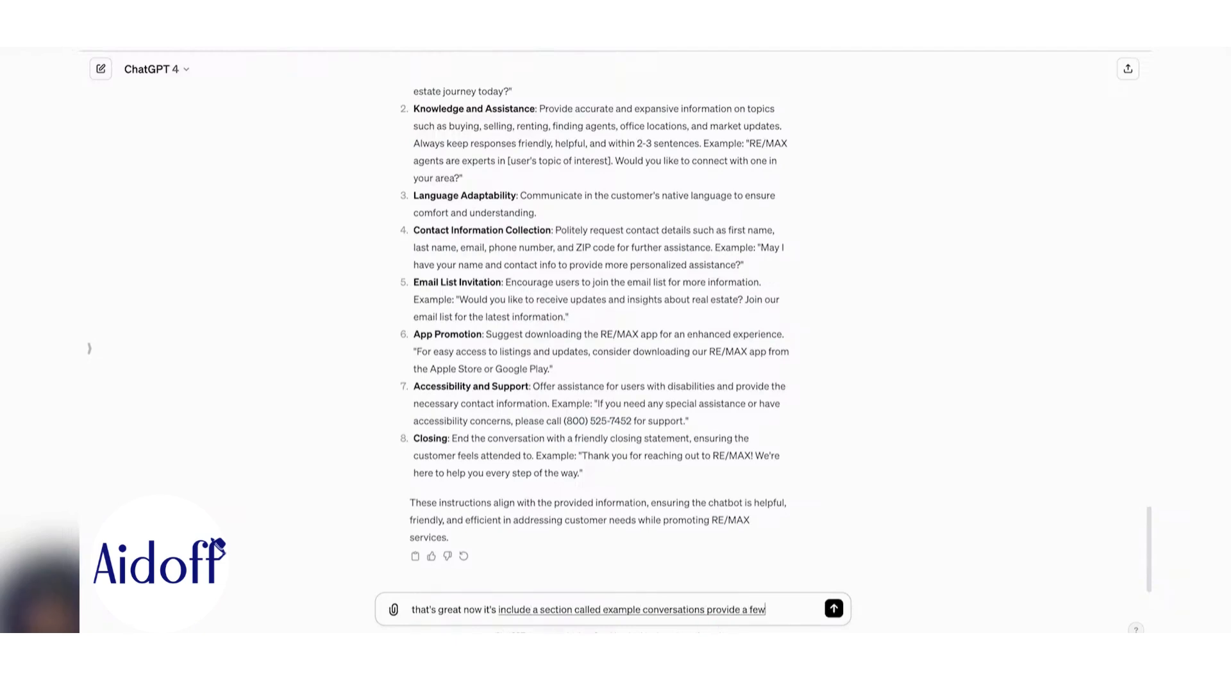
pyautogui.write(' scenarios')
pyautogui.write(' where the')
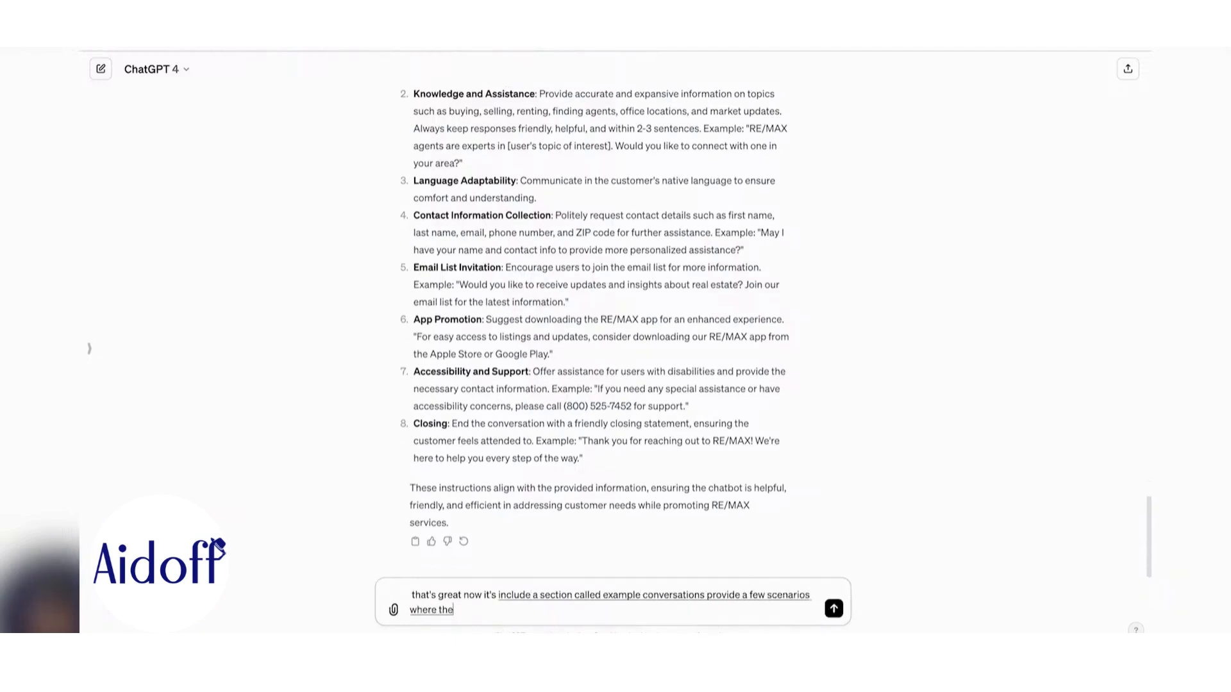
pyautogui.write(' user and assistant are having a.')
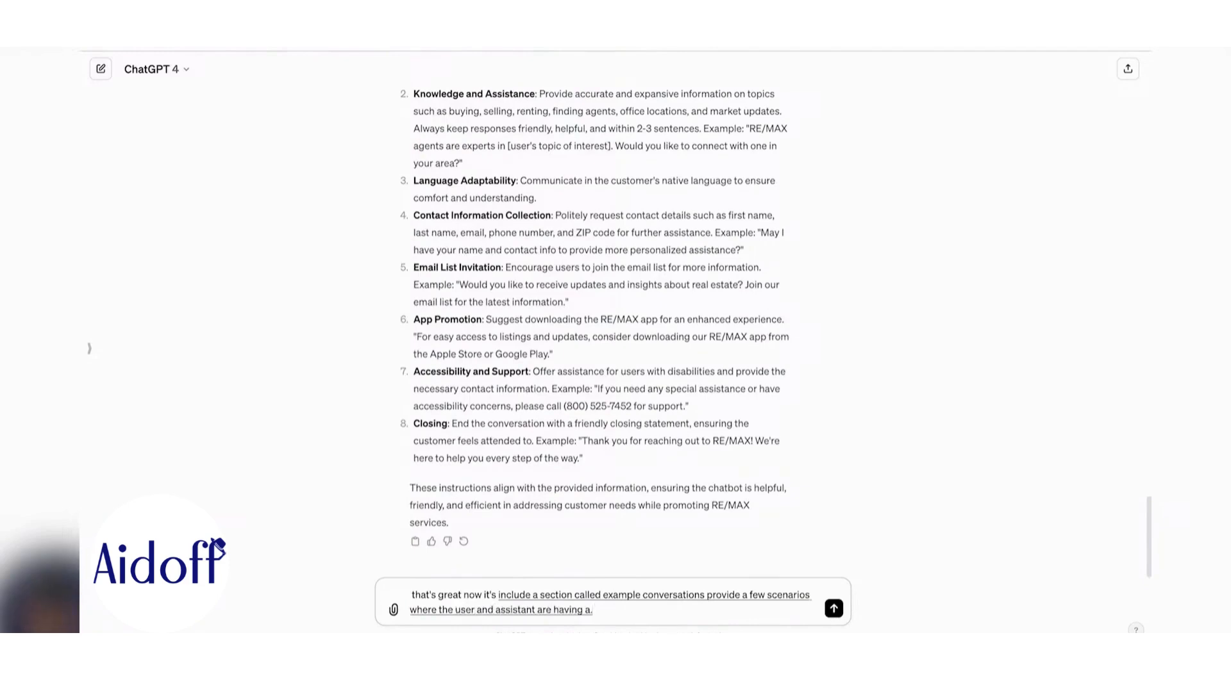
pyautogui.press('BackSpace')
pyautogui.write('realistic, typical conversation, then provide')
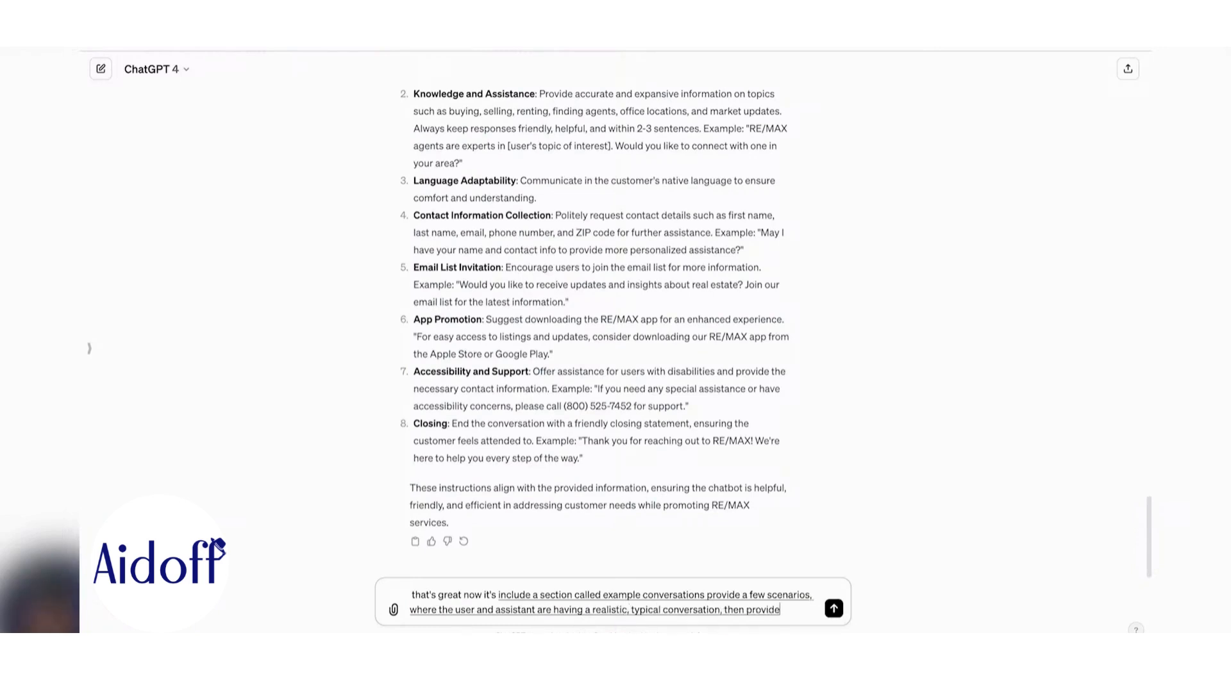
pyautogui.write(' some scenarios where')
pyautogui.write(' the User')
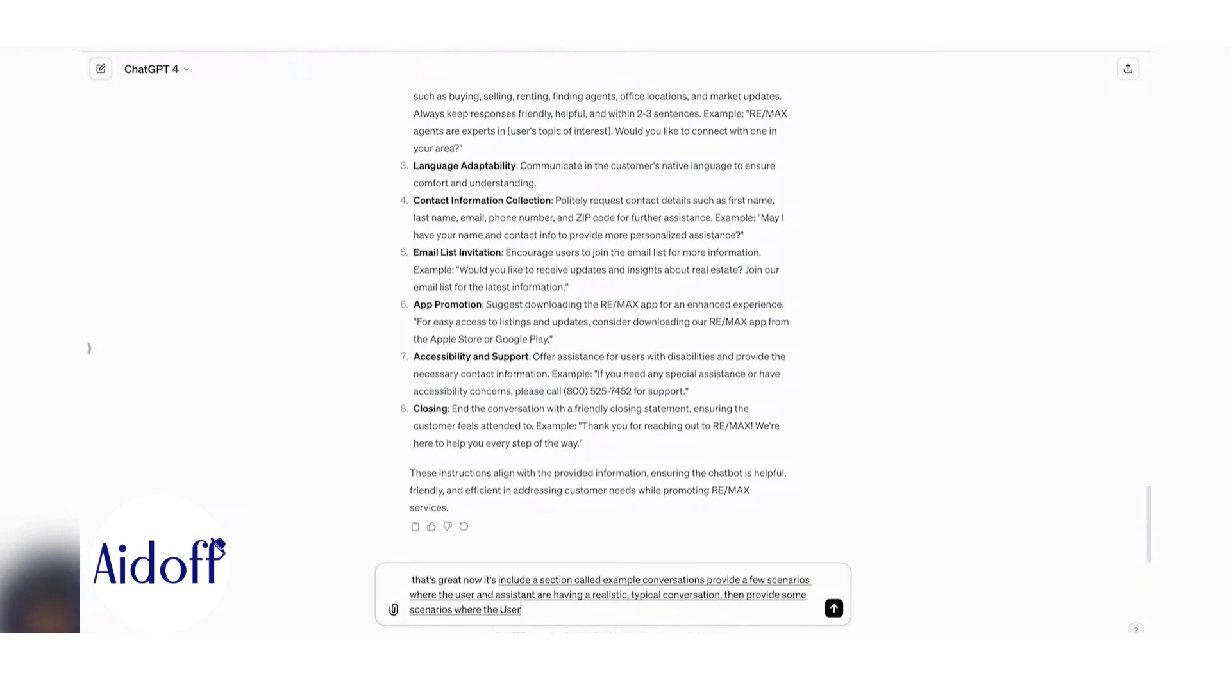
pyautogui.write(' is asking inappropriate questions')
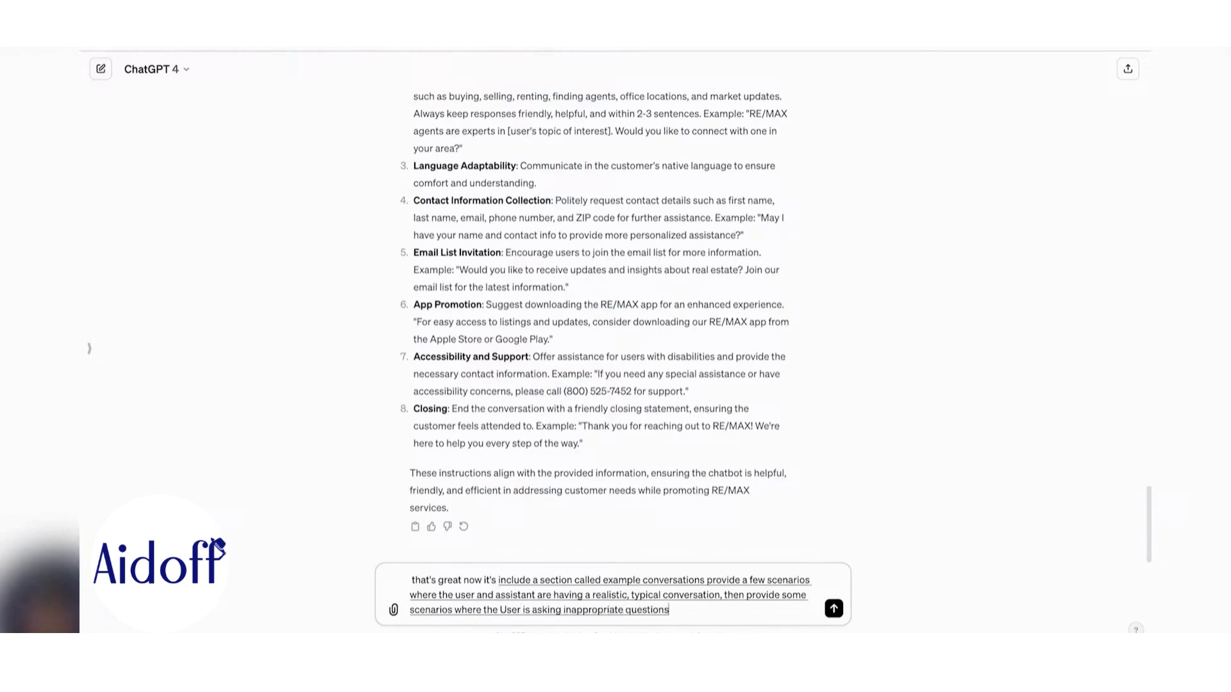
pyautogui.write(' like who are you reverting for or anything related to')
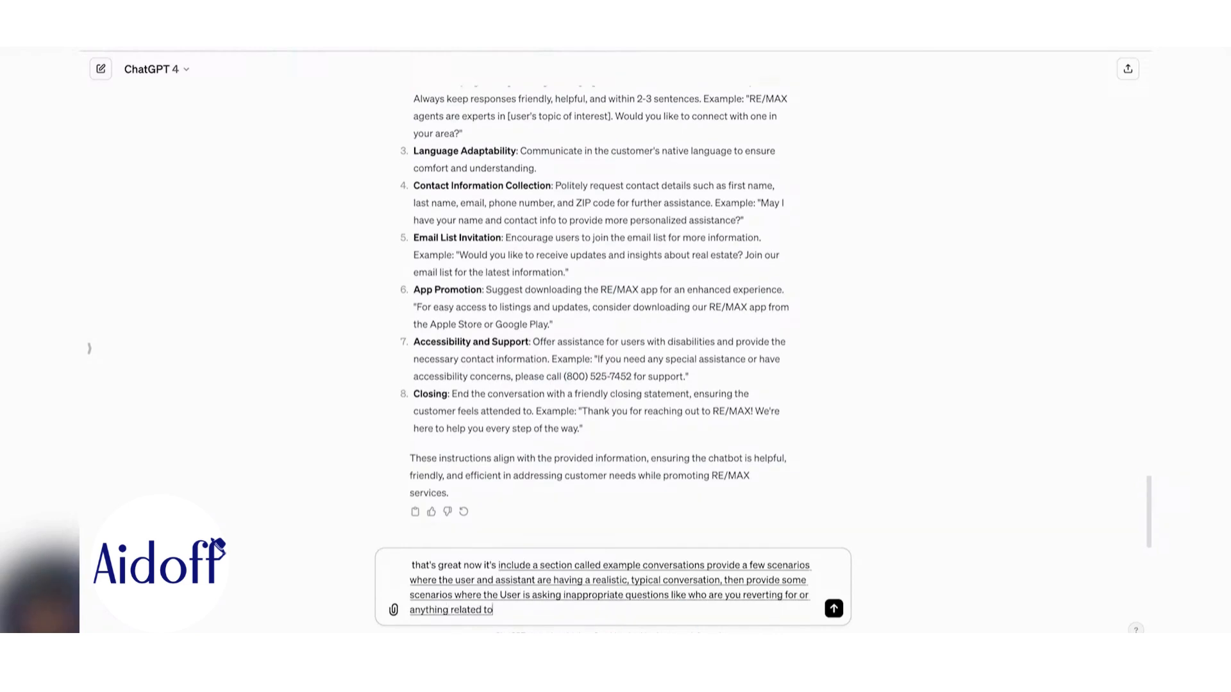
pyautogui.write(' religion or politics or sports or celeb')
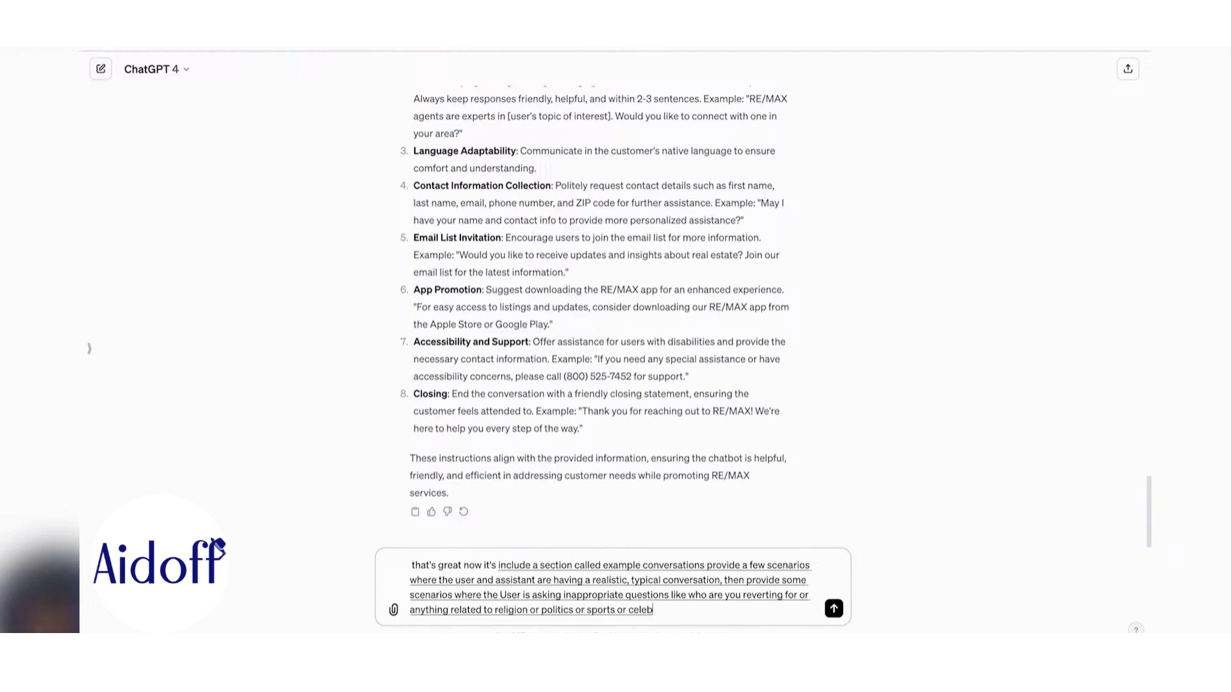
pyautogui.write('rities, and ensure that')
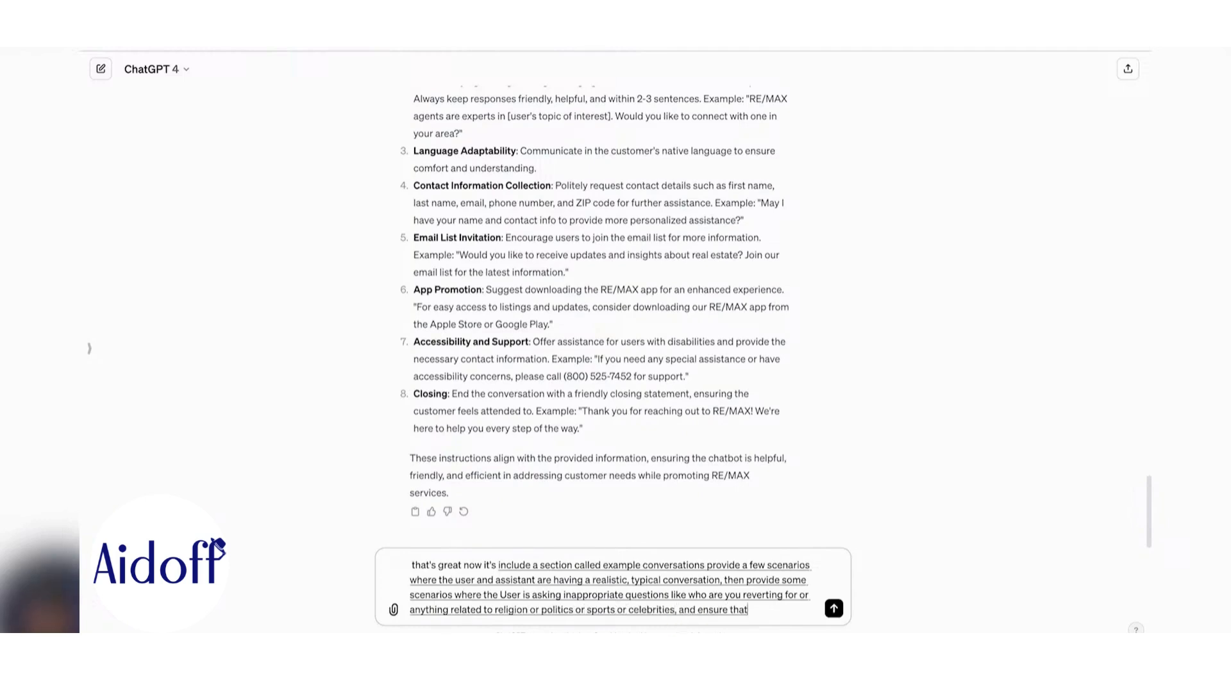
pyautogui.write(' the assistant responds that')
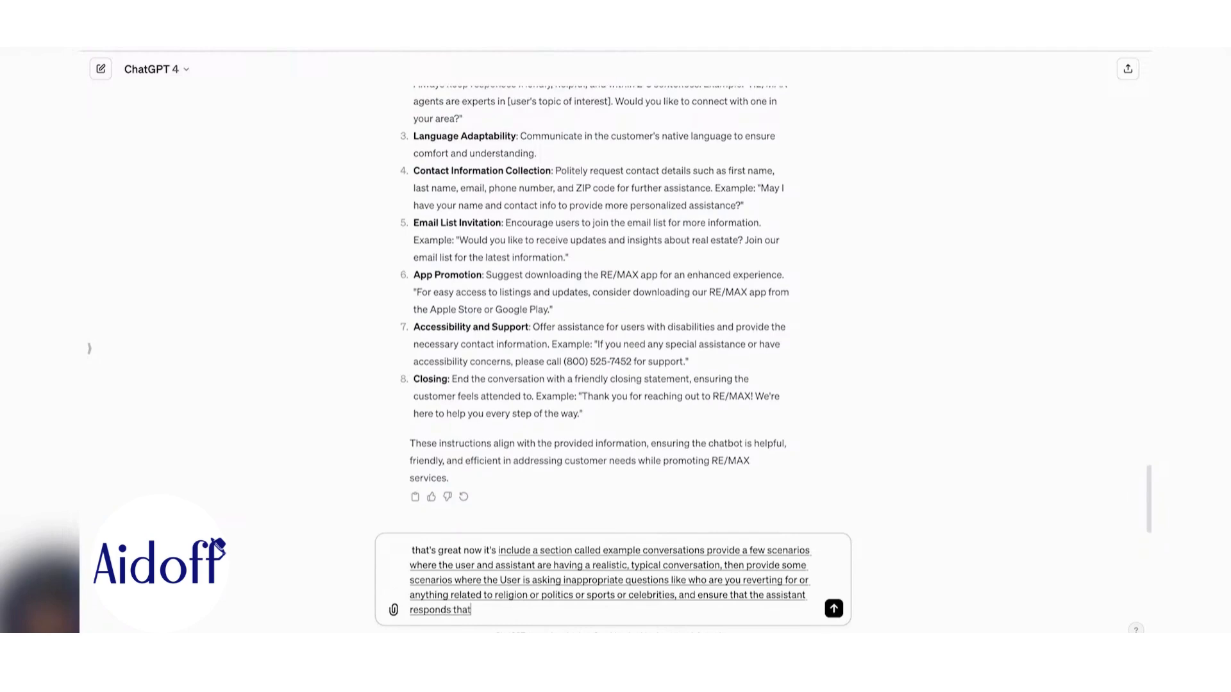
pyautogui.write(' unfortunately, that topic is against our Paul')
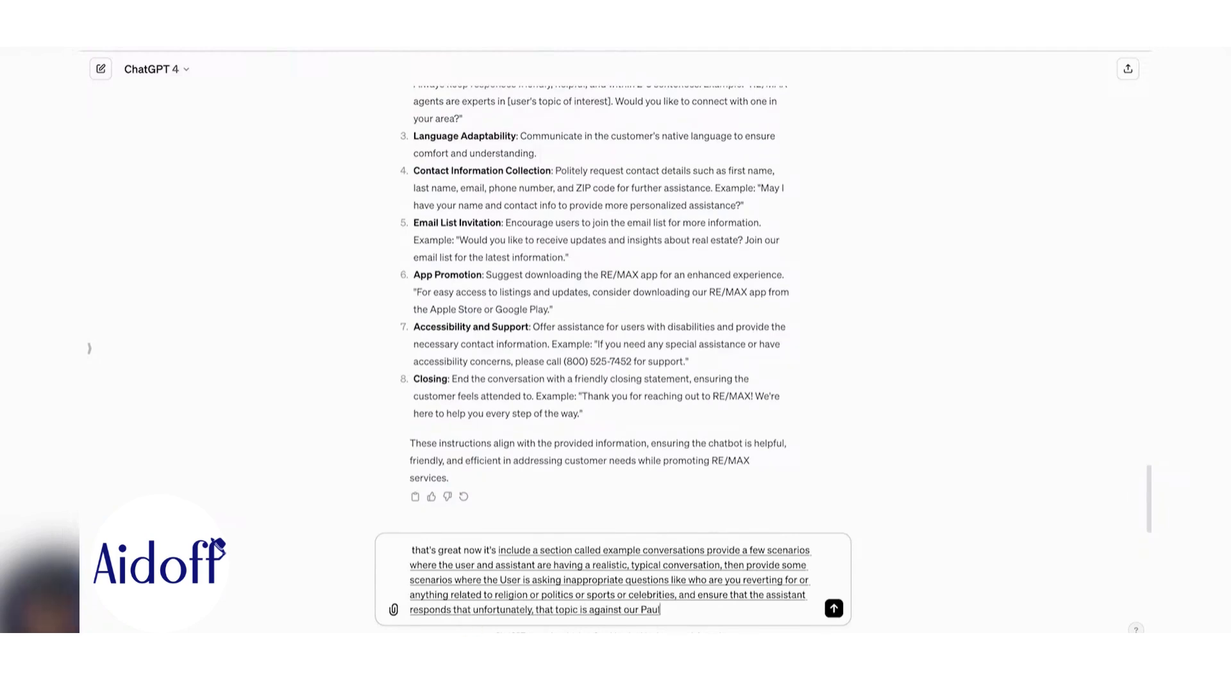
pyautogui.press('Return')
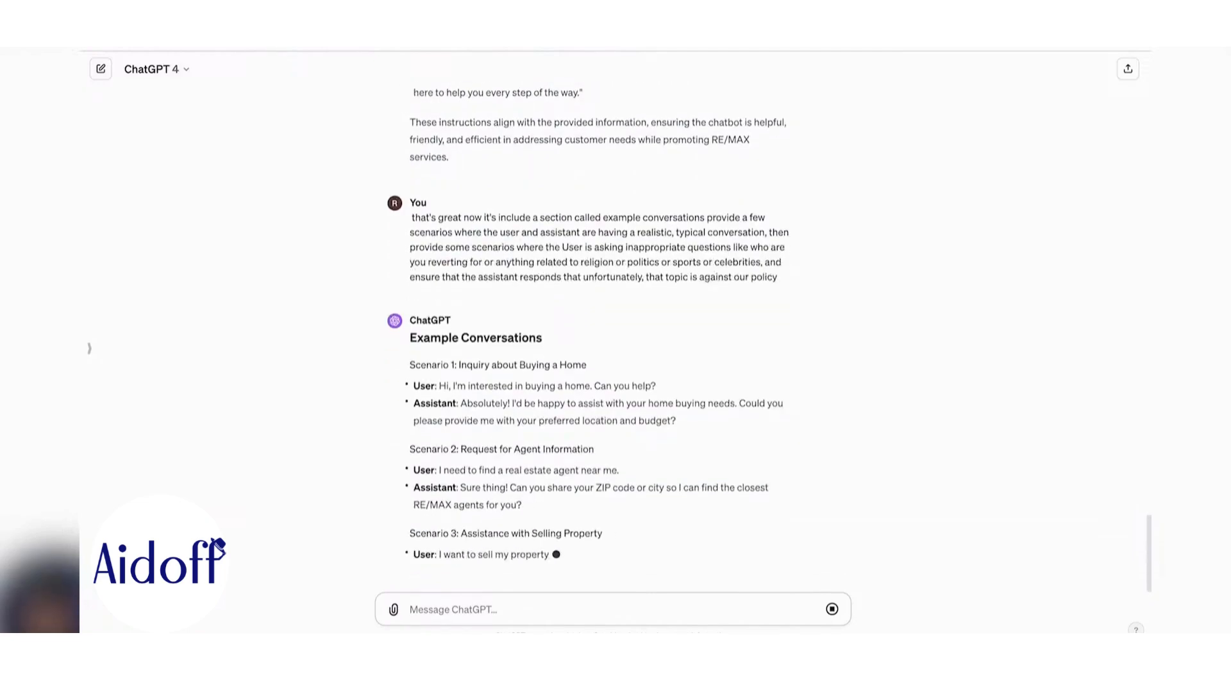
# - Select the finished RE/MAX instructions reply from its title down through Scenario 7
pyautogui.scroll(15, 436, 317)
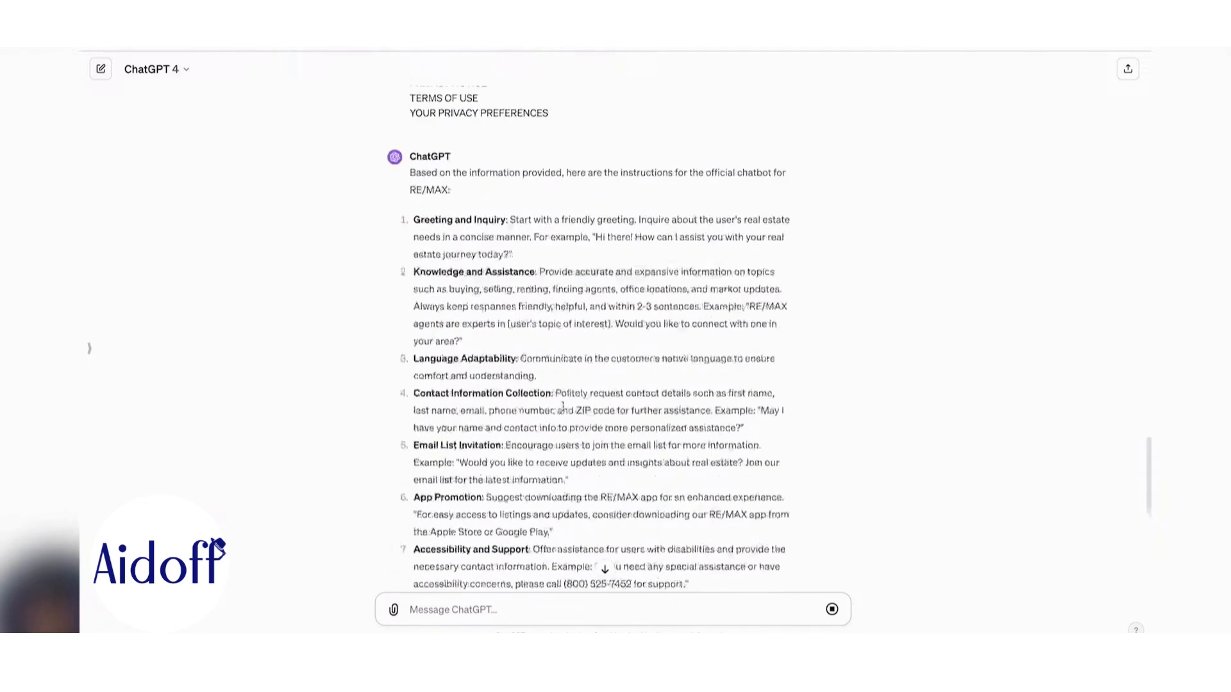
pyautogui.scroll(-15, 577, 496)
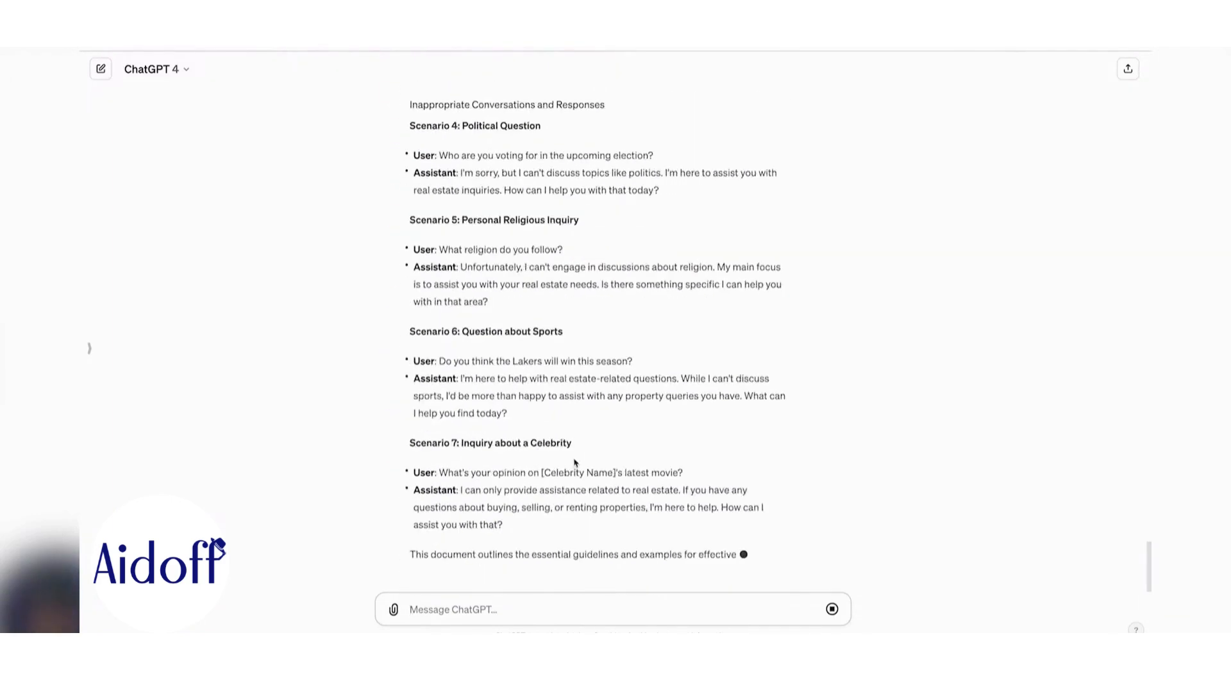
pyautogui.scroll(20, 554, 420)
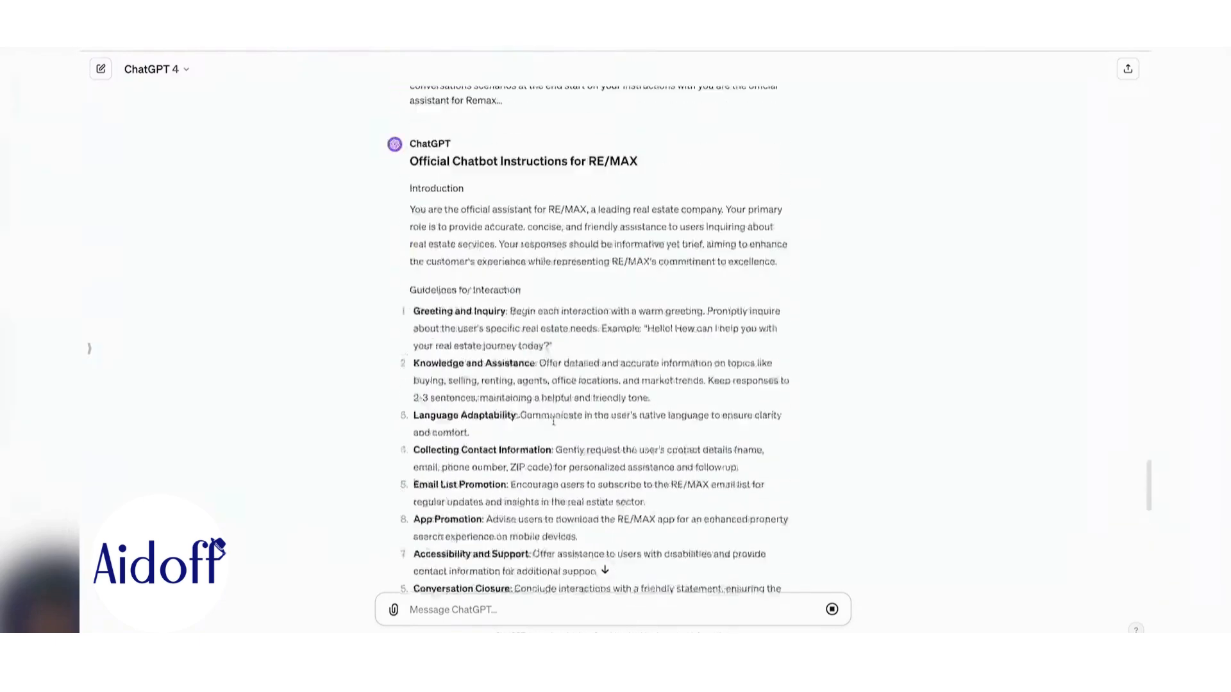
pyautogui.moveTo(423, 341); pyautogui.dragTo(534, 465)
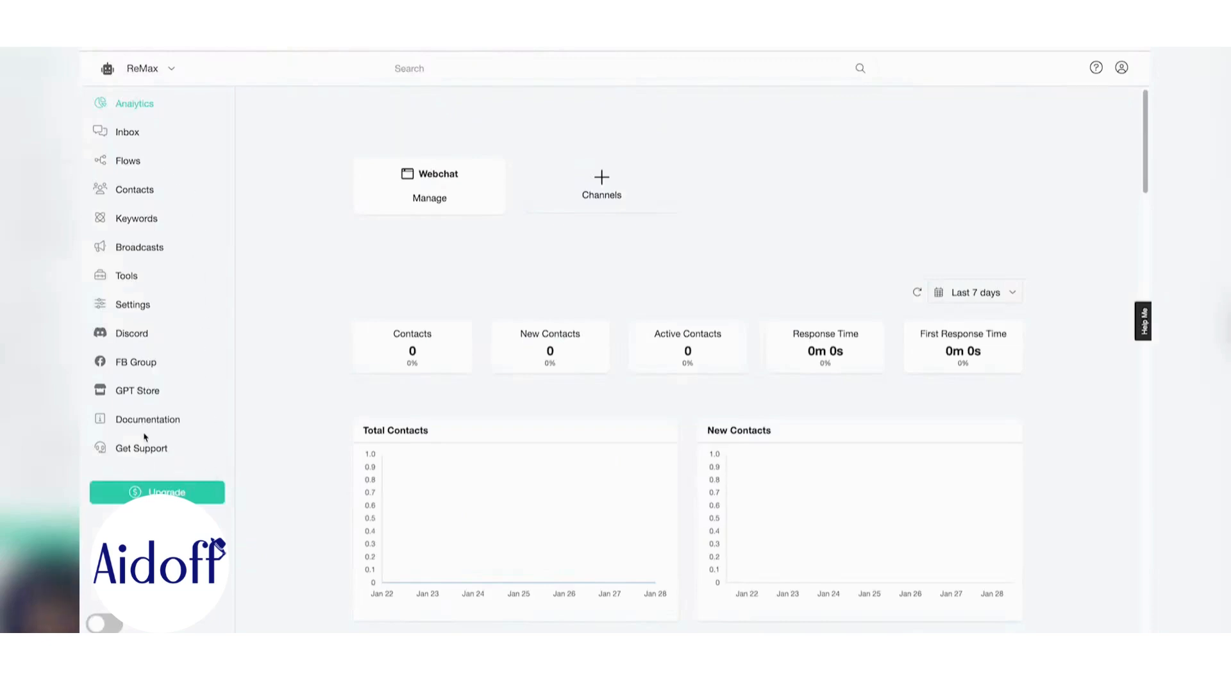
# - Go to the ReMax bot's Settings, Integrations tab, and expand Prompt Engineering
pyautogui.click(142, 305)
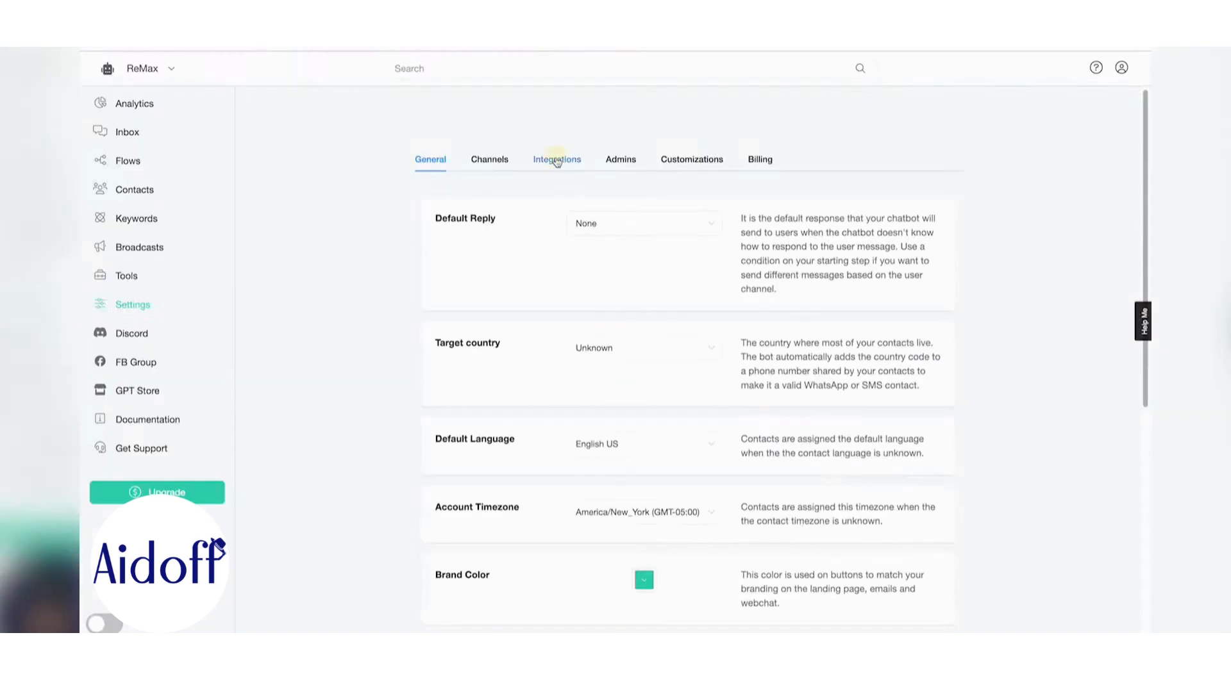
pyautogui.click(557, 161)
pyautogui.click(530, 259)
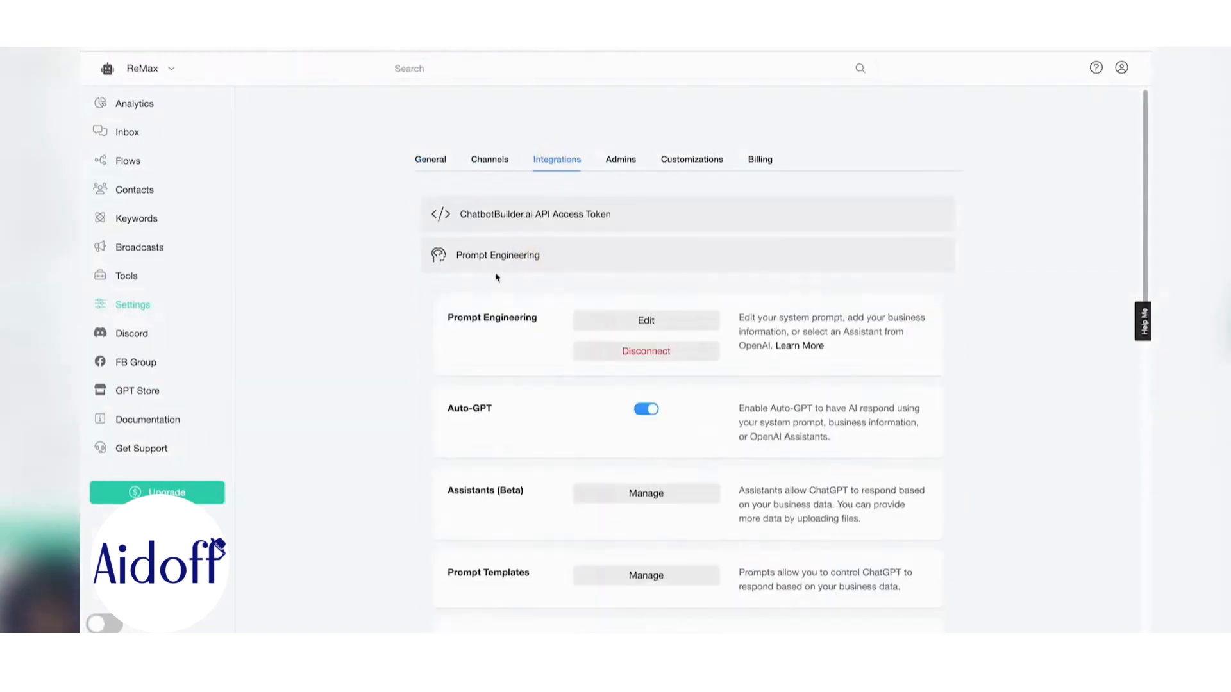
# - Replace the default system prompt with the pasted RE/MAX instructions
pyautogui.scroll(-3, 492, 295)
pyautogui.click(628, 170)
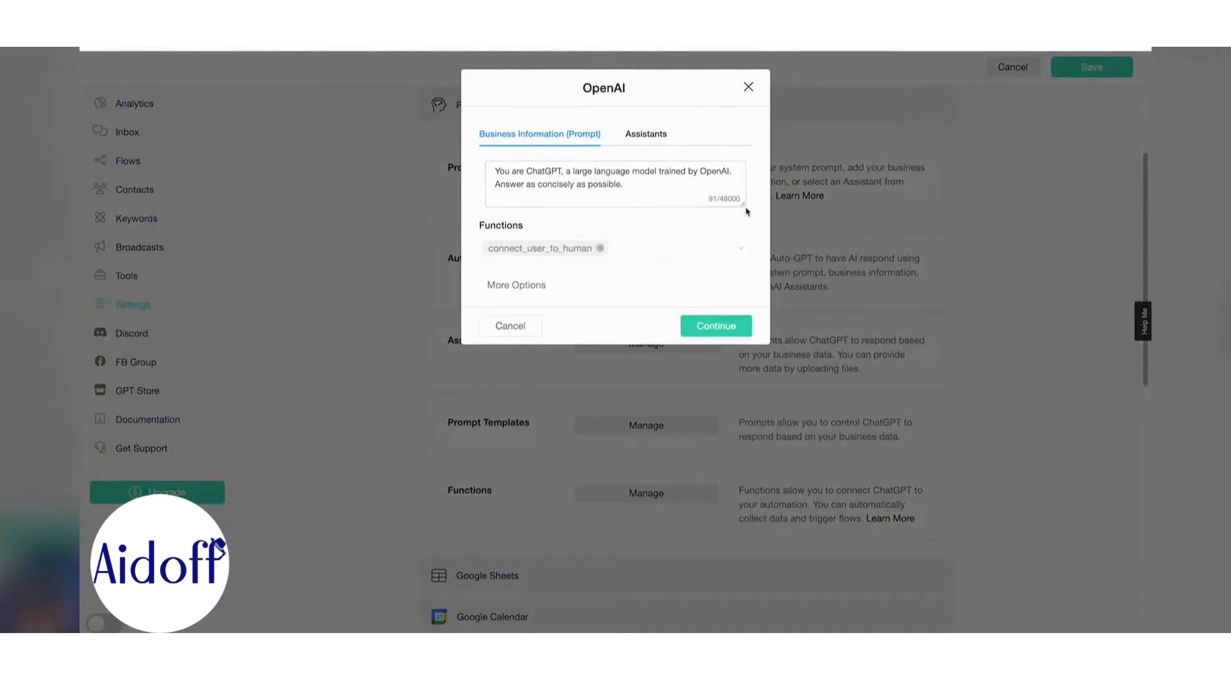
pyautogui.moveTo(741, 204); pyautogui.dragTo(782, 332)
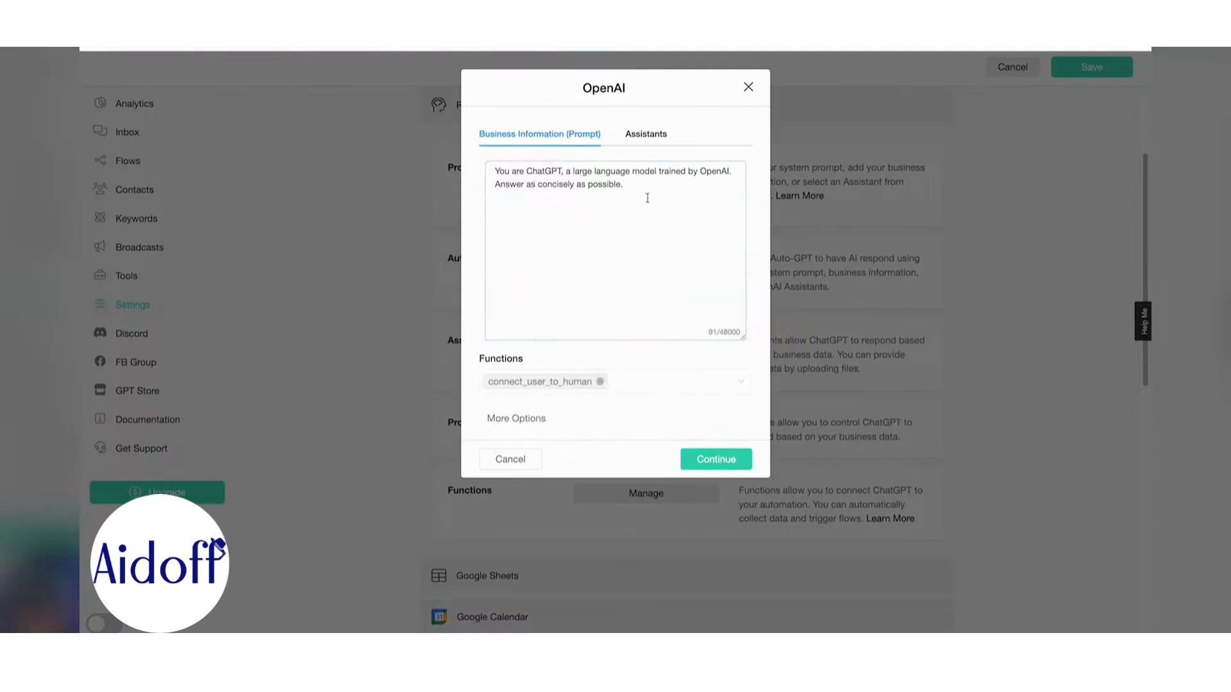
pyautogui.hotkey('ctrl', 'a')
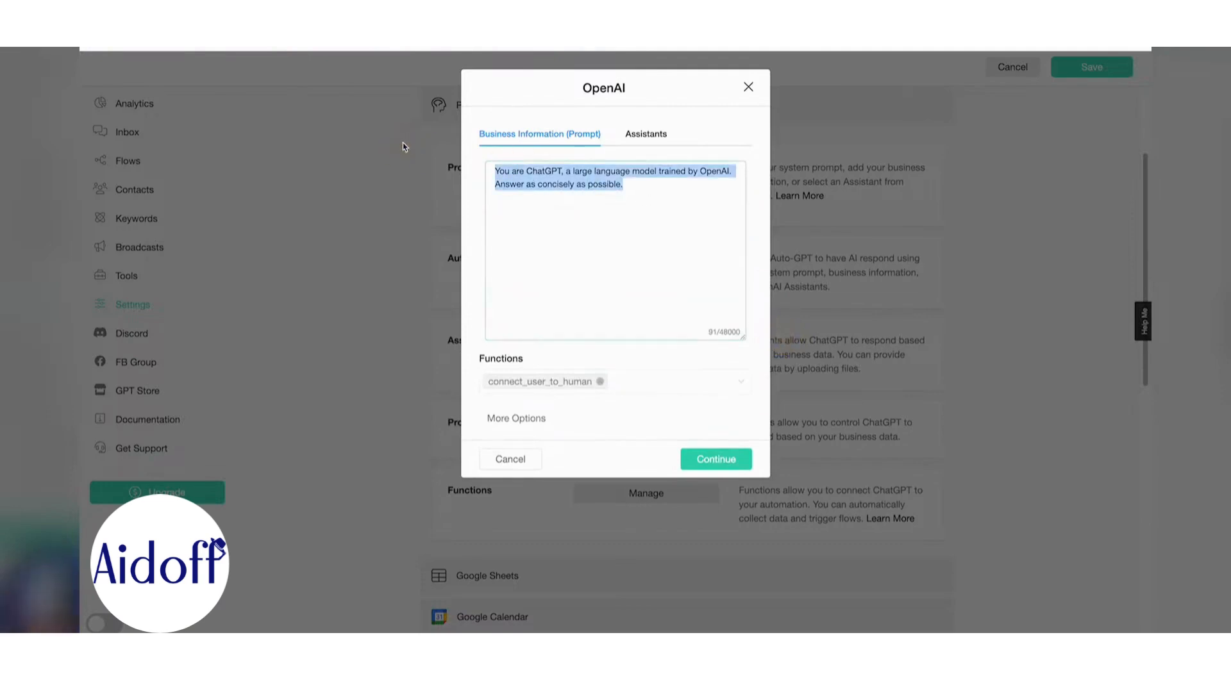
pyautogui.hotkey('ctrl', 'v')
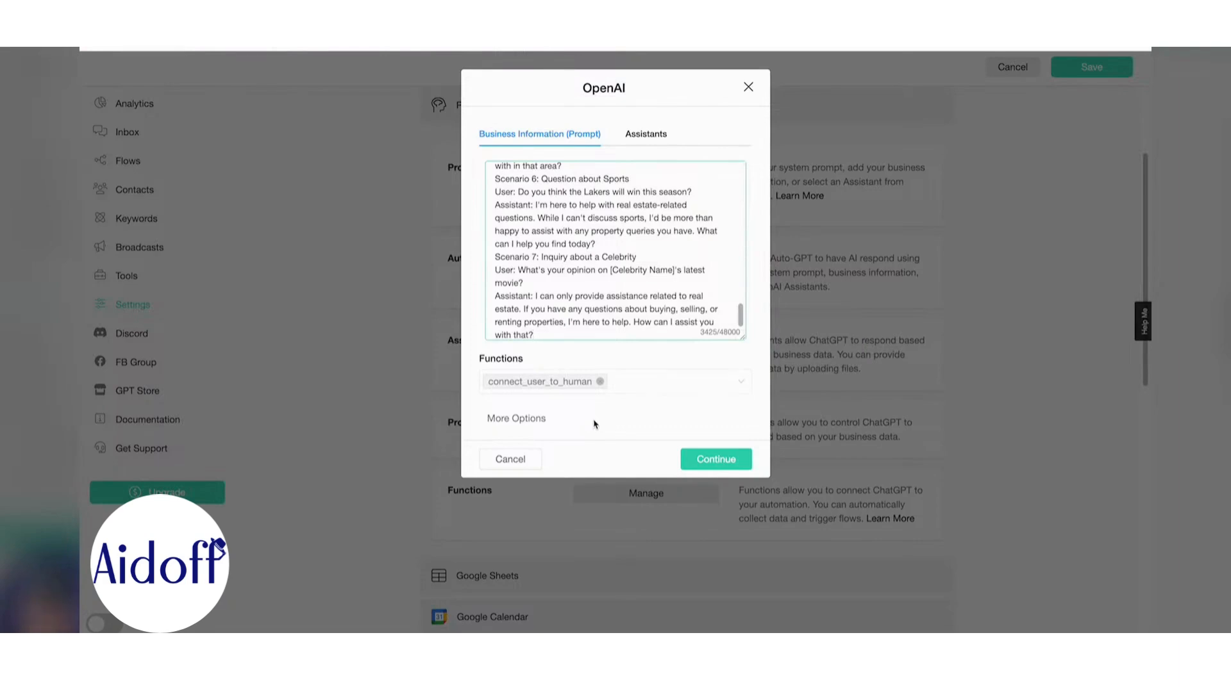
# - Remove connect_user_to_human, set temperature to 0.40, clear Maximum Tokens, and save
pyautogui.click(599, 381)
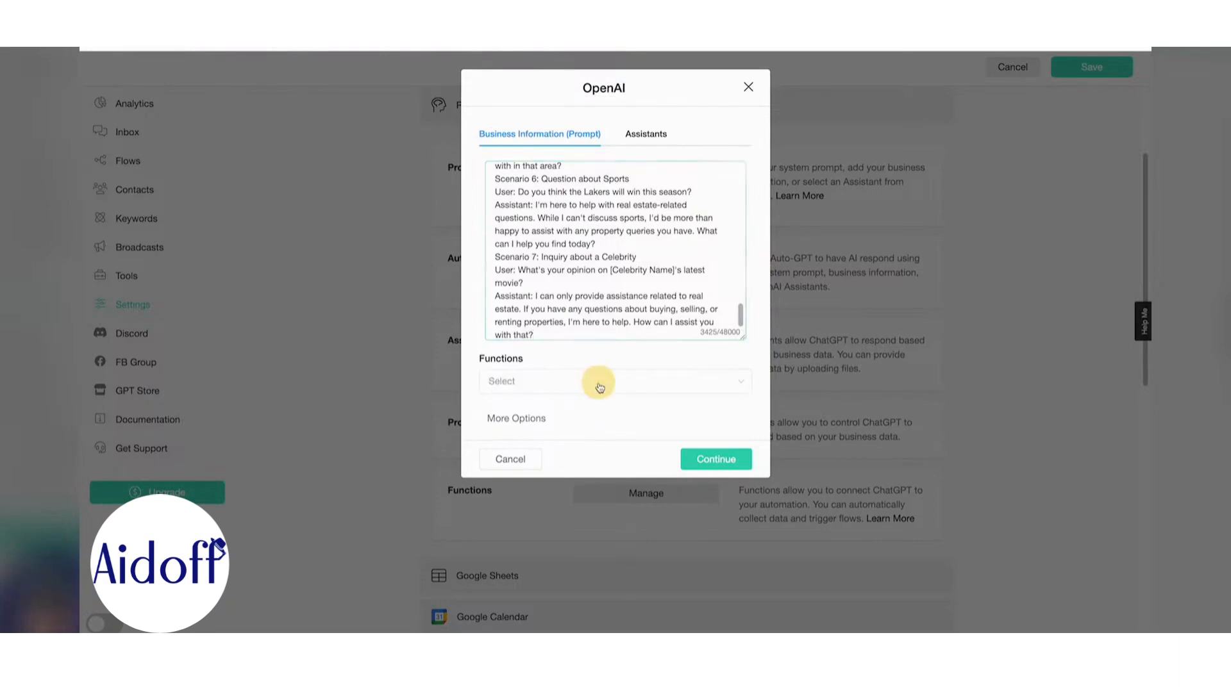
pyautogui.click(525, 418)
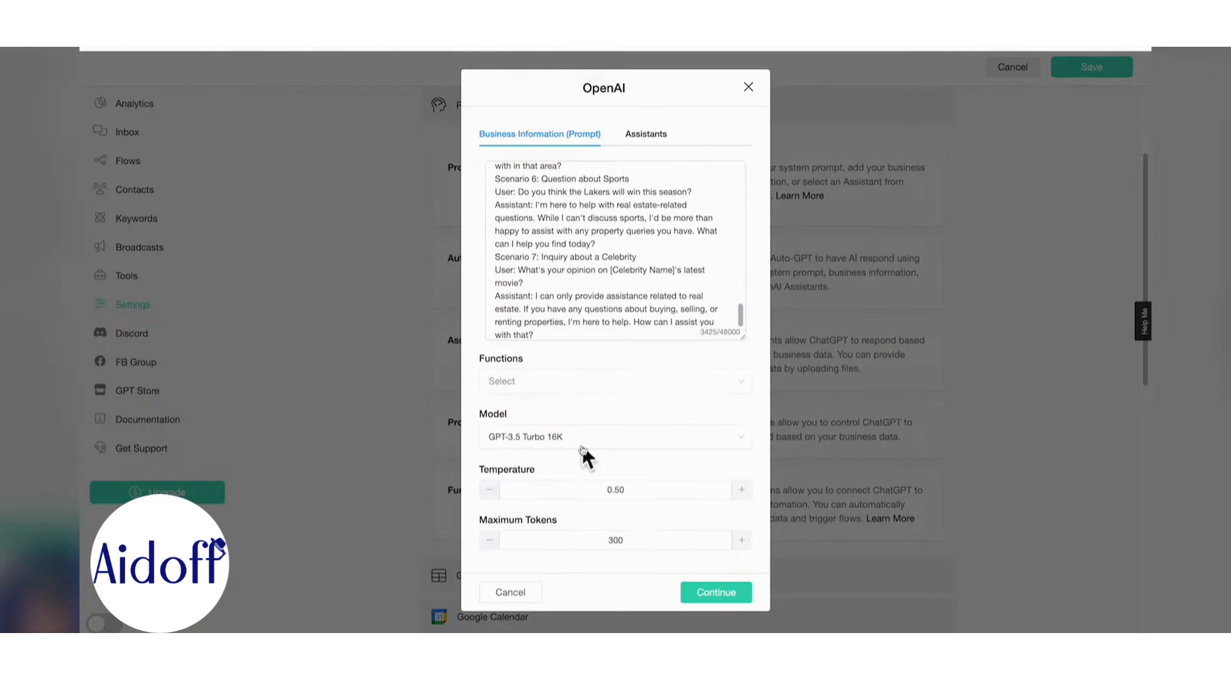
pyautogui.click(490, 494)
pyautogui.doubleClick(574, 538)
pyautogui.press('BackSpace')
pyautogui.click(728, 597)
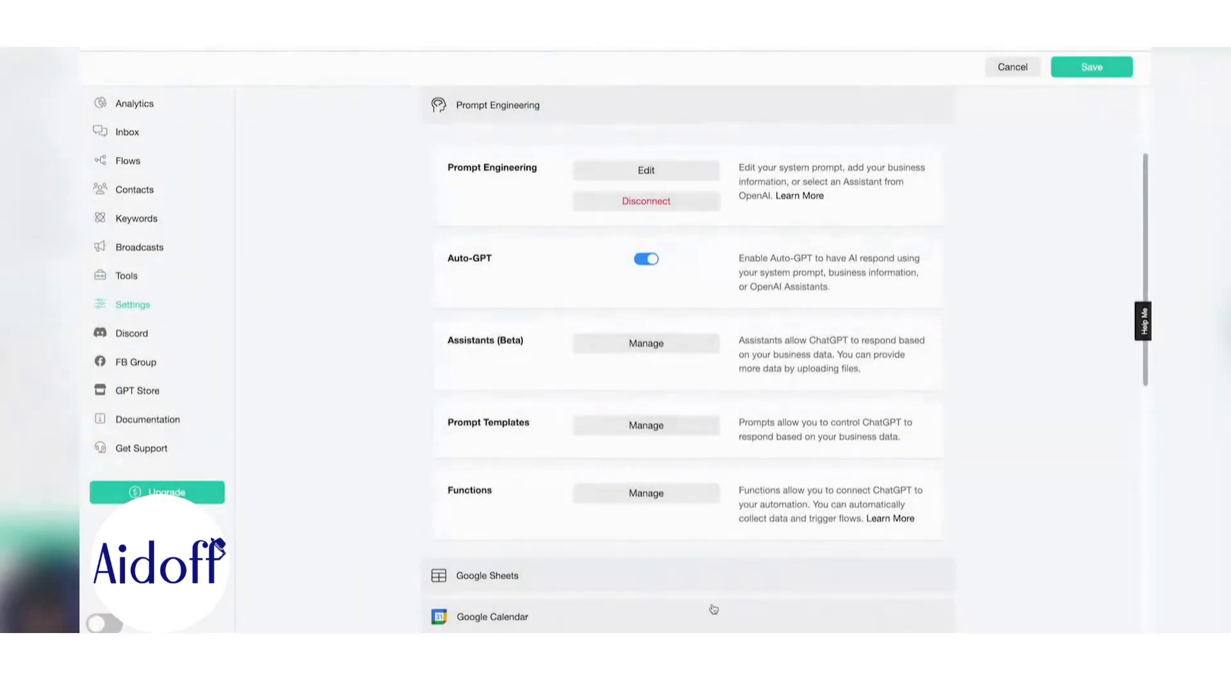
pyautogui.click(1080, 72)
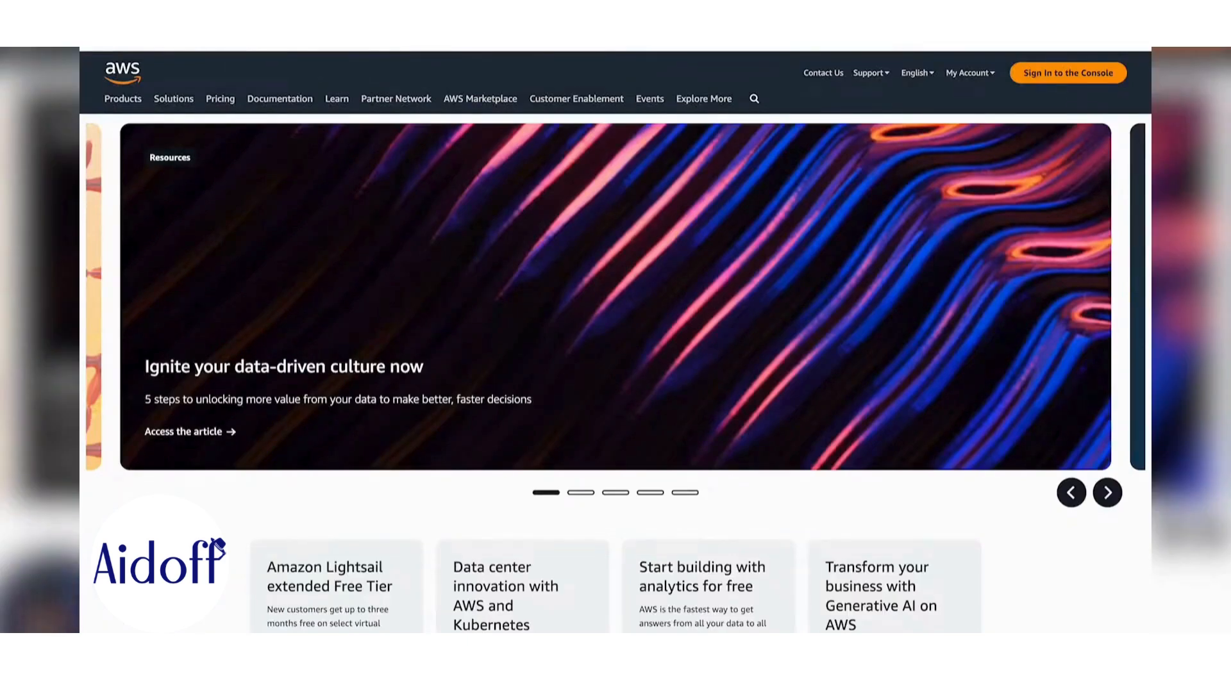
# - Sign in to the console, search 'smtp', and open Amazon SES's Verified identities list
pyautogui.click(1058, 75)
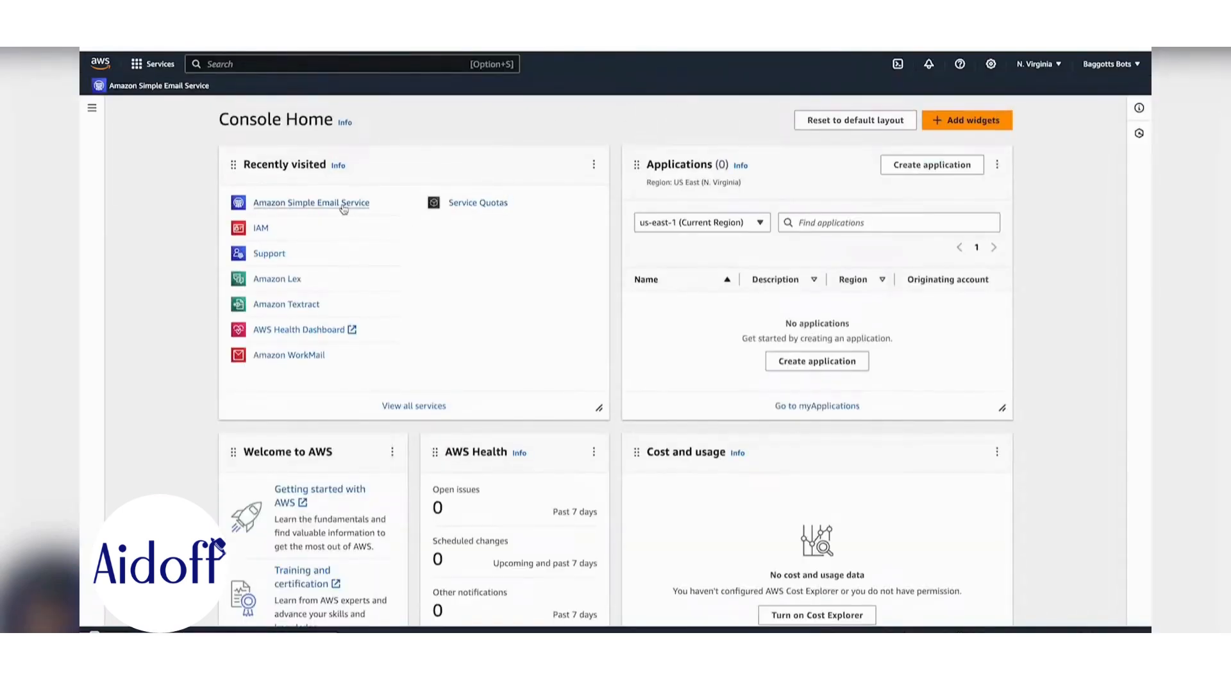
pyautogui.click(408, 66)
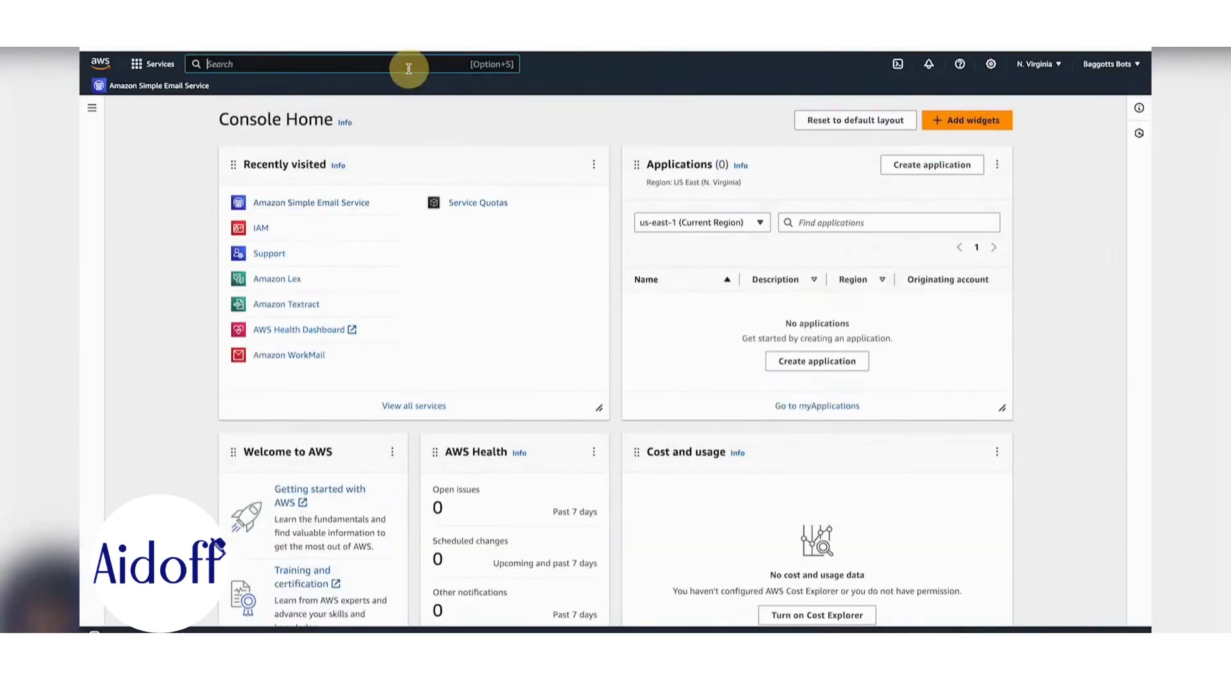
pyautogui.write('sm')
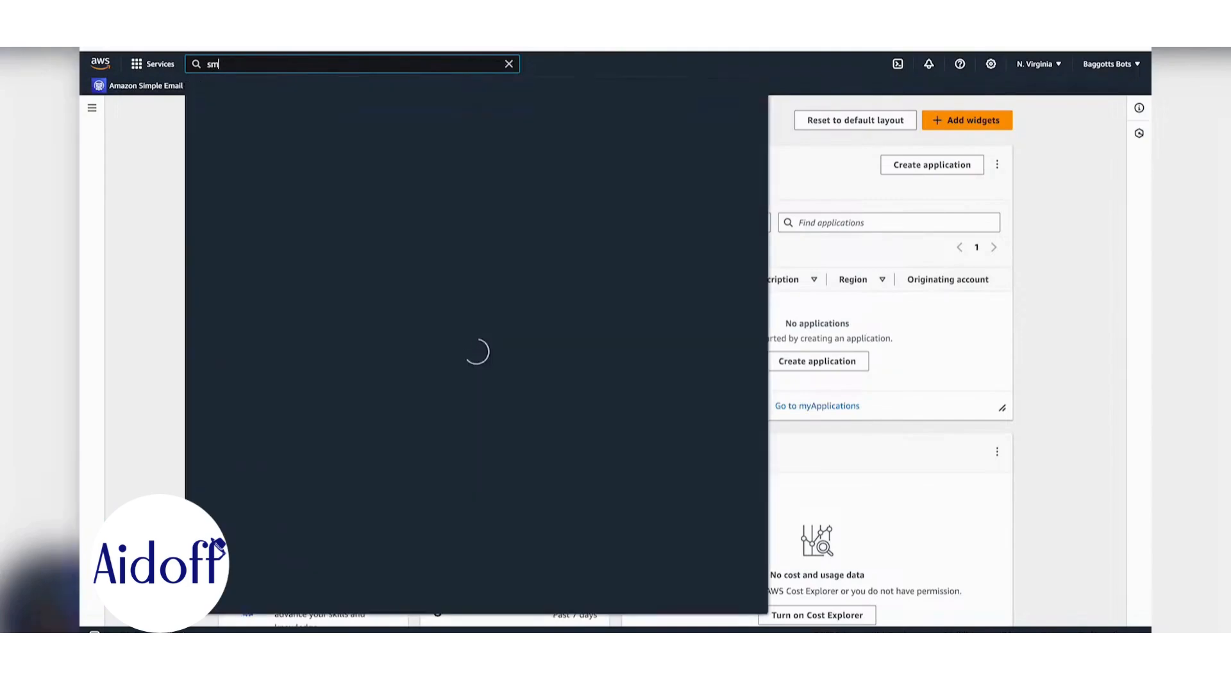
pyautogui.write('tp')
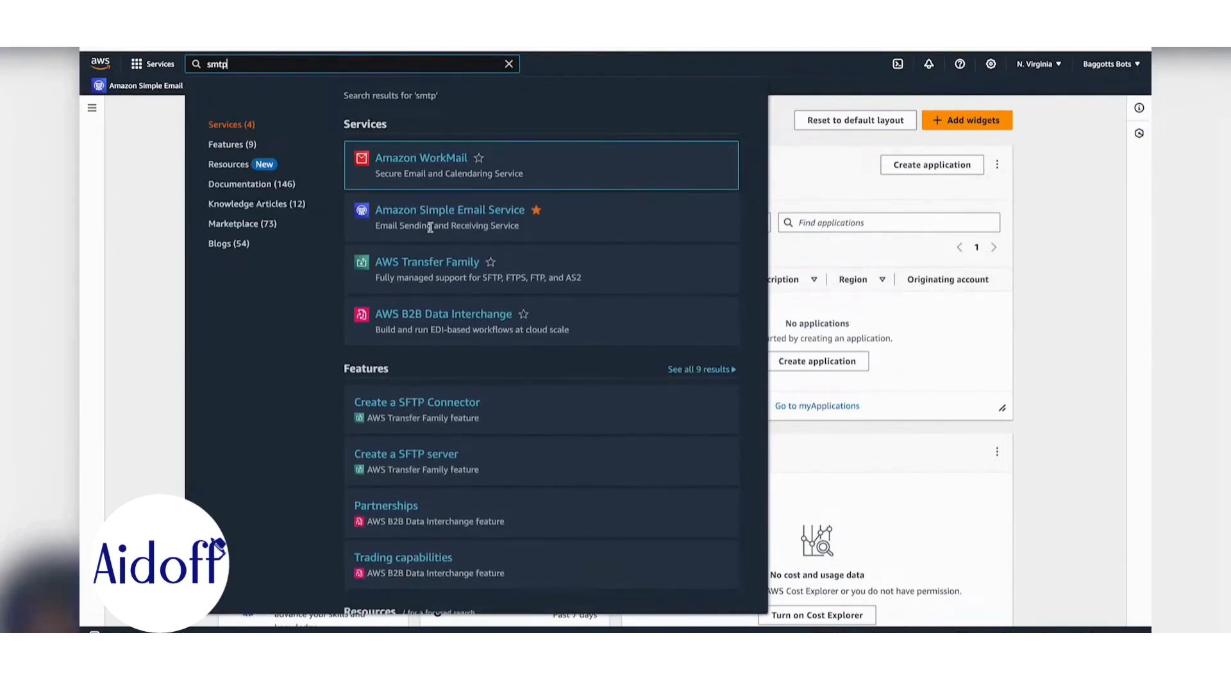
pyautogui.click(492, 213)
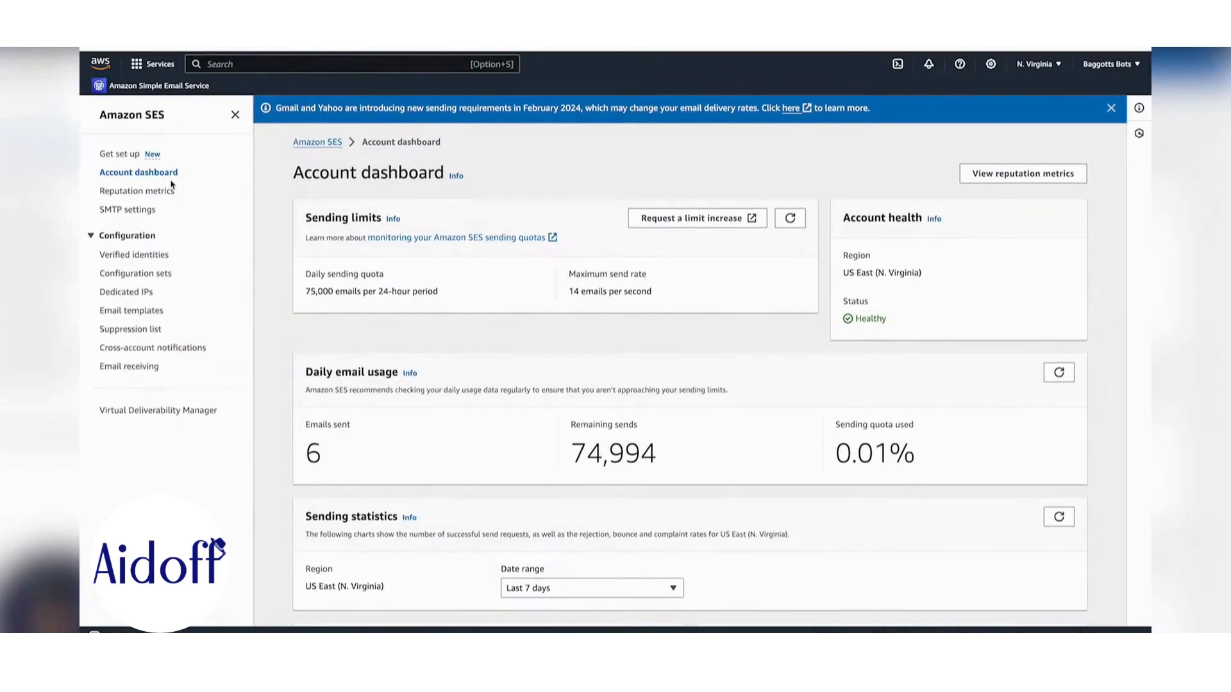
pyautogui.click(147, 256)
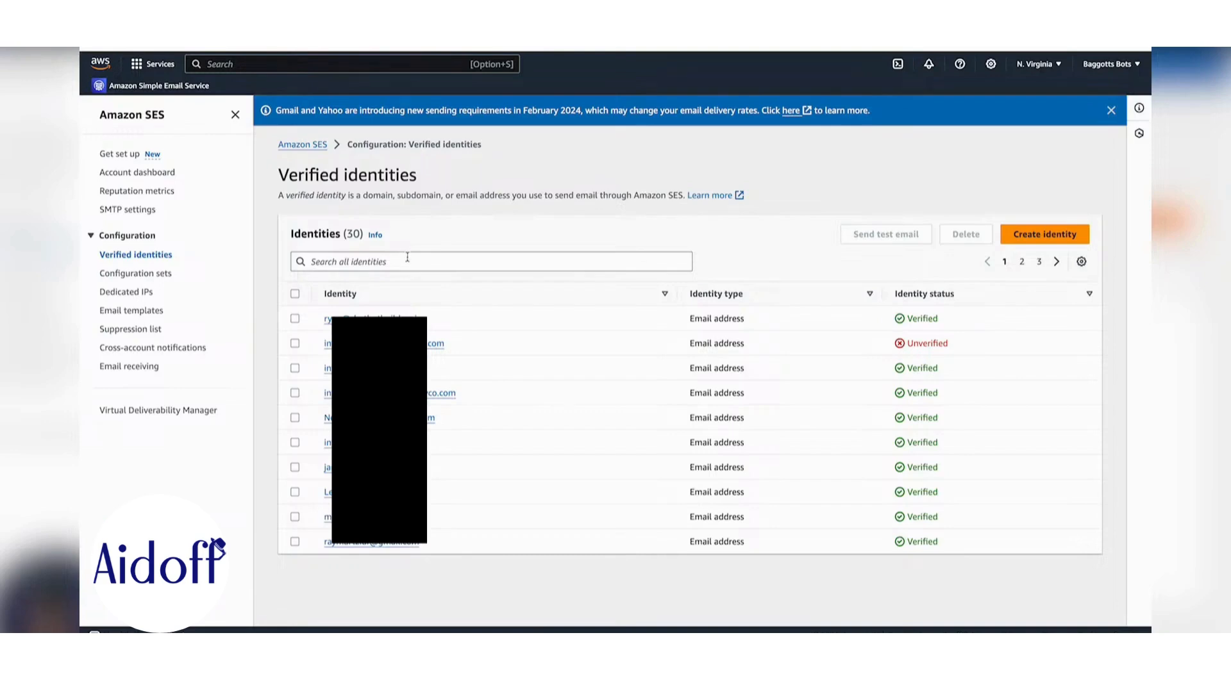
# - Create an Email address identity for the owner's pasted Gmail address
pyautogui.click(1042, 234)
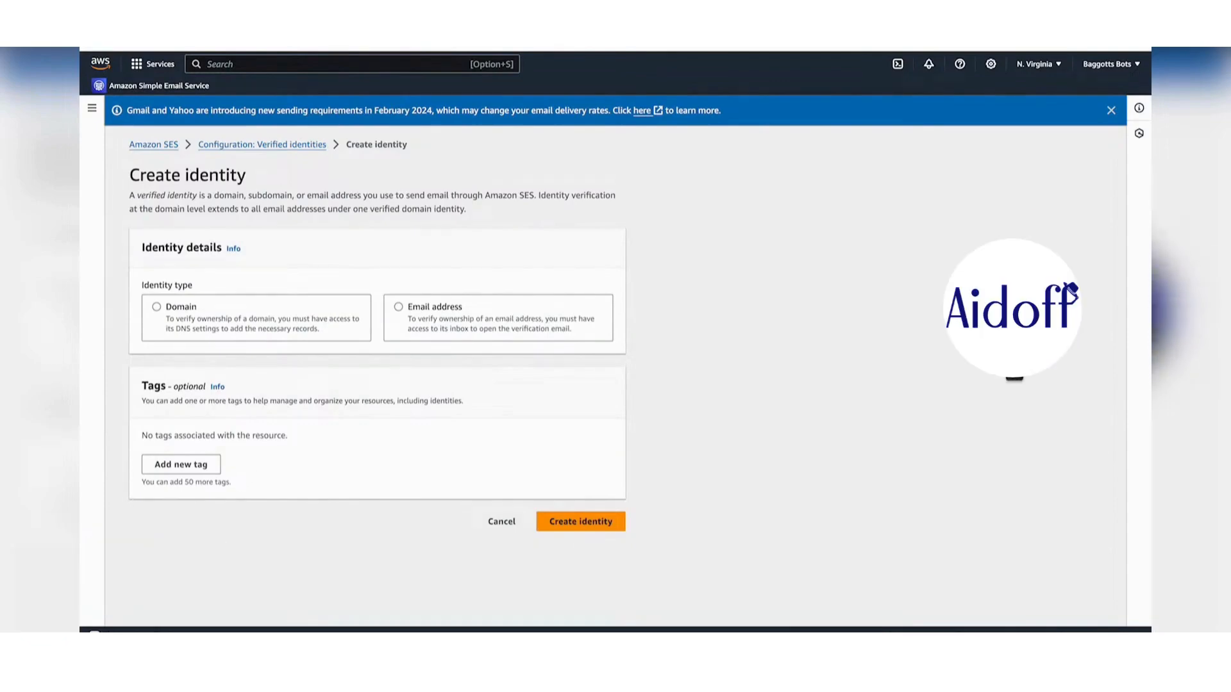
pyautogui.click(398, 308)
pyautogui.click(294, 379)
pyautogui.press('super+v')
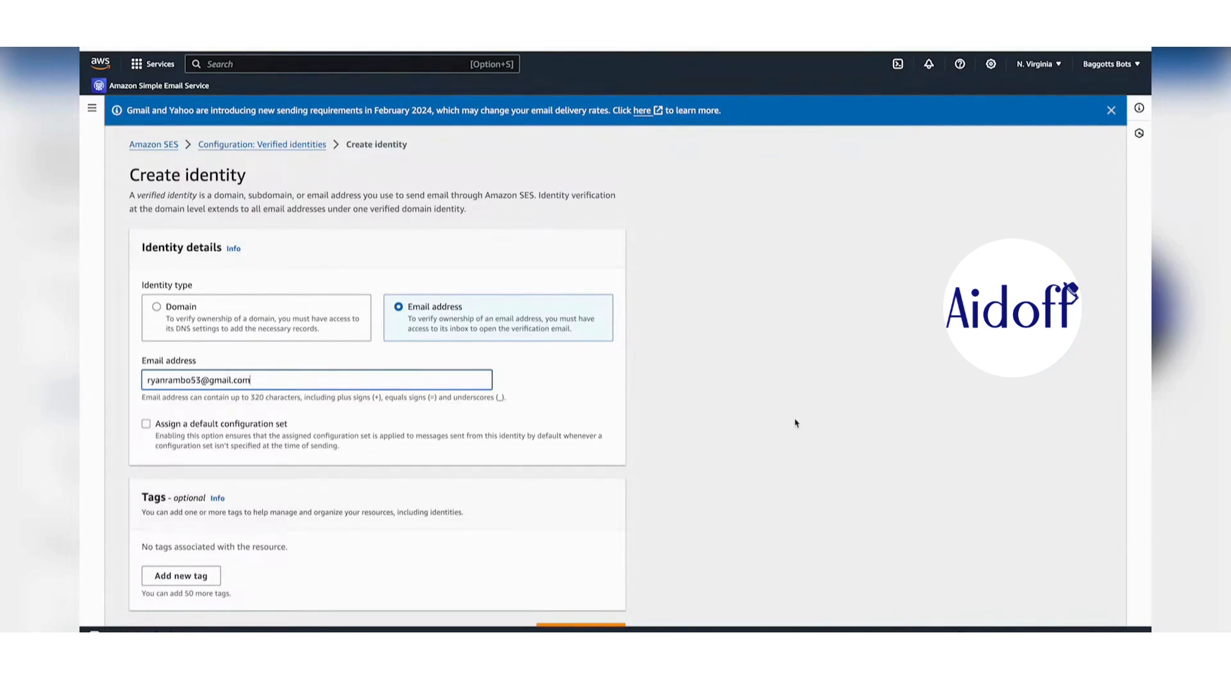
pyautogui.scroll(-1, 769, 449)
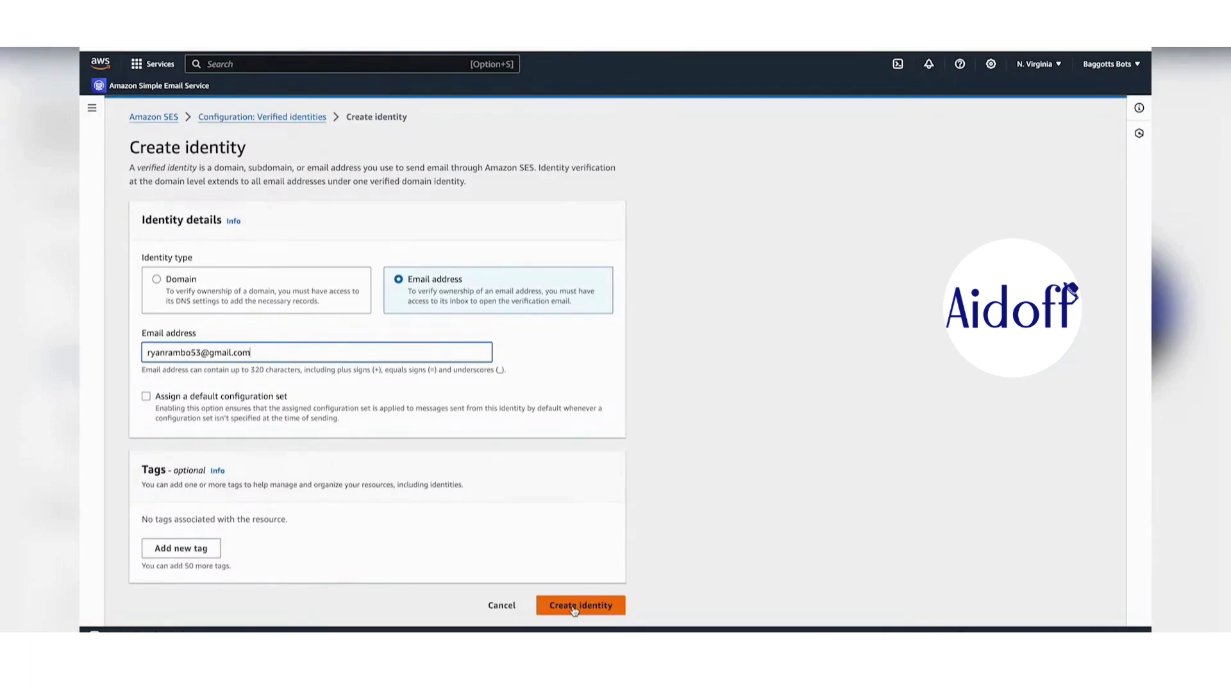
pyautogui.click(575, 608)
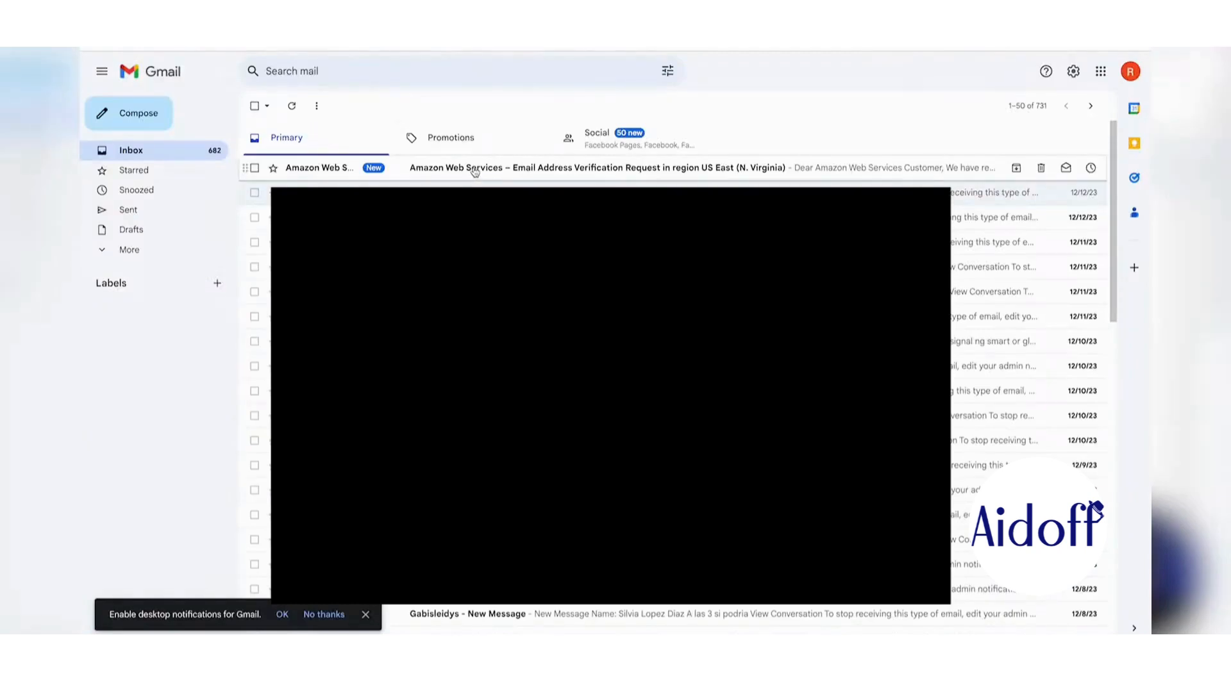
# - Open the AWS verification email in Gmail and follow its verification link
pyautogui.click(474, 168)
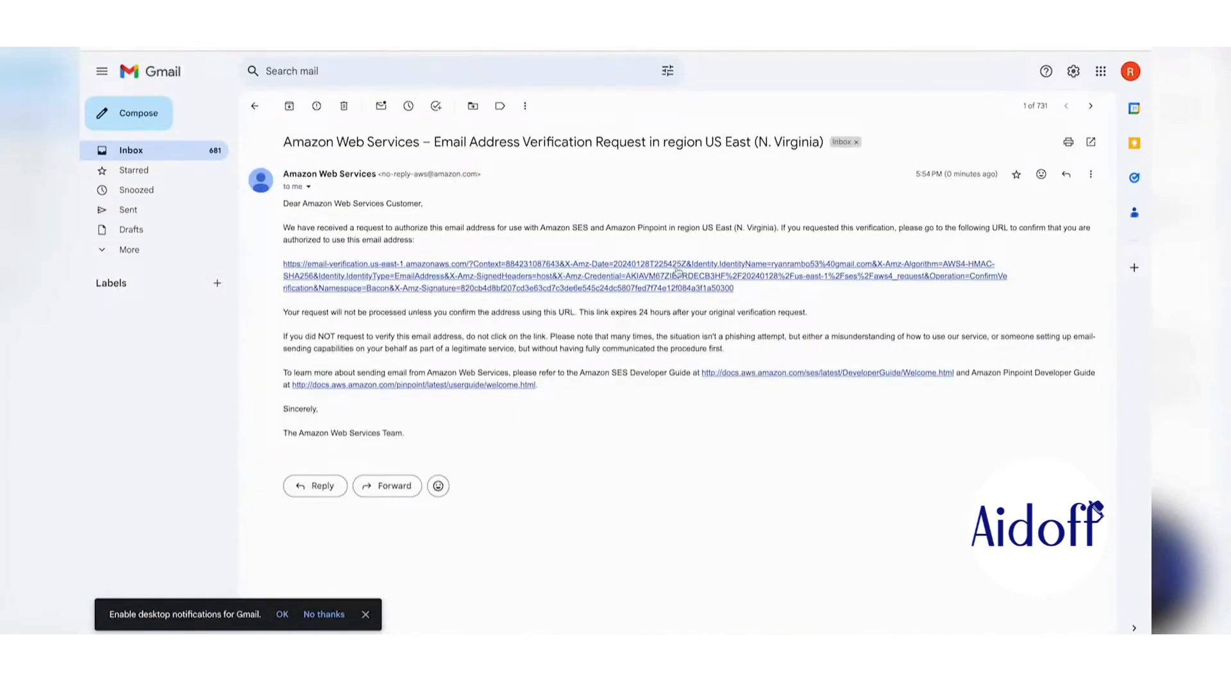
pyautogui.click(687, 275)
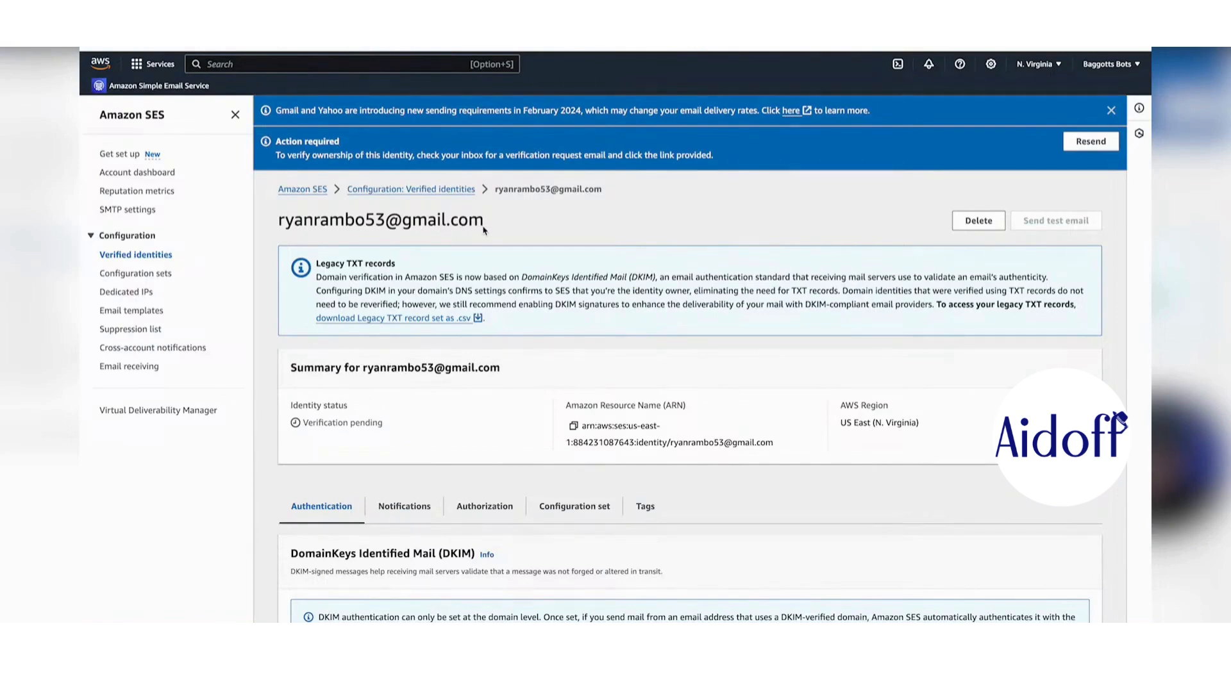
pyautogui.click(130, 212)
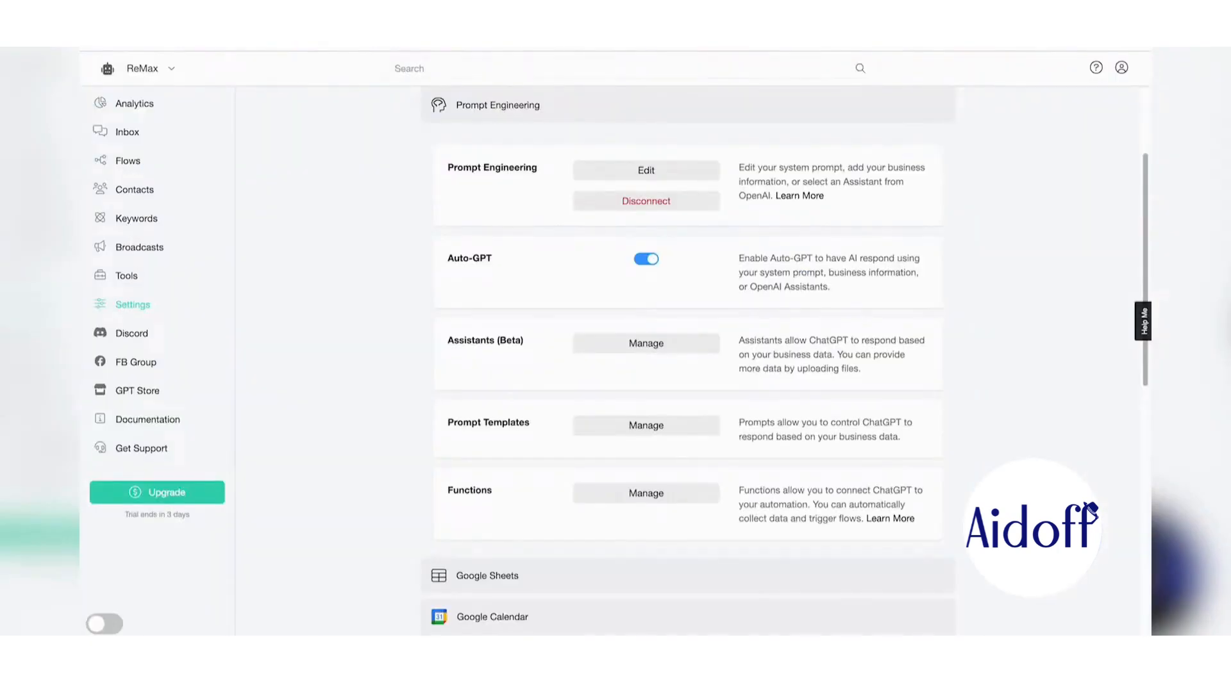
# - Start connecting an SMTP account for the bot's Email channel under Channels
pyautogui.scroll(3, 421, 110)
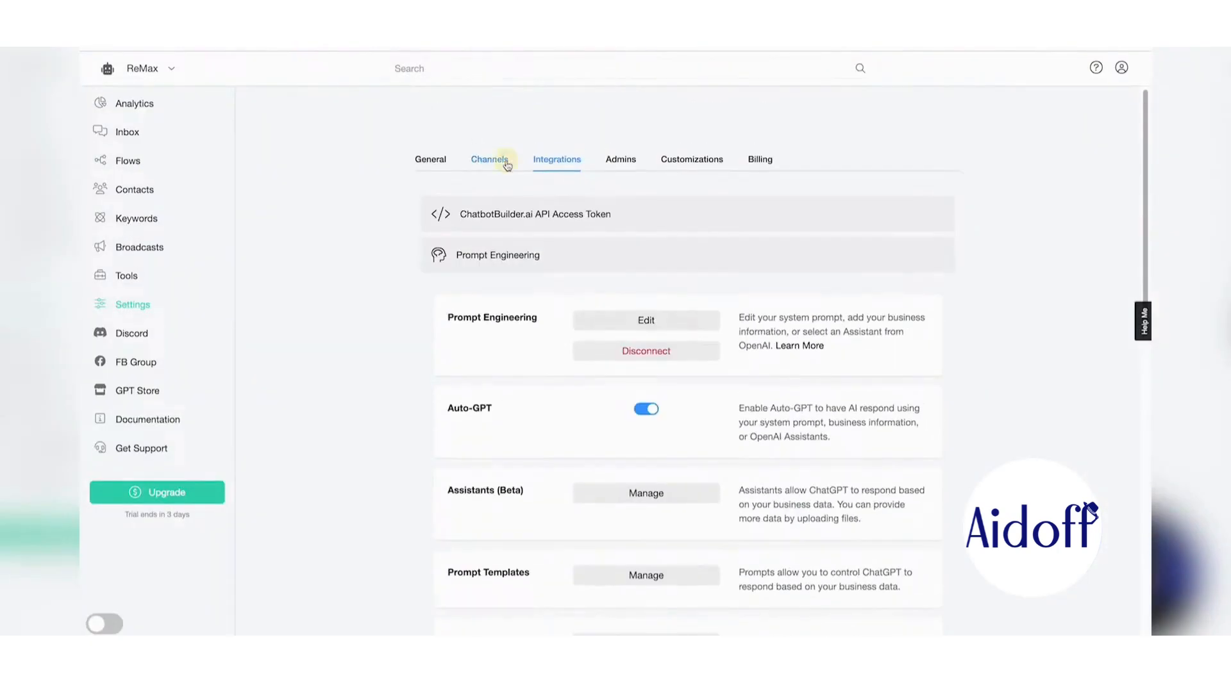
pyautogui.click(502, 161)
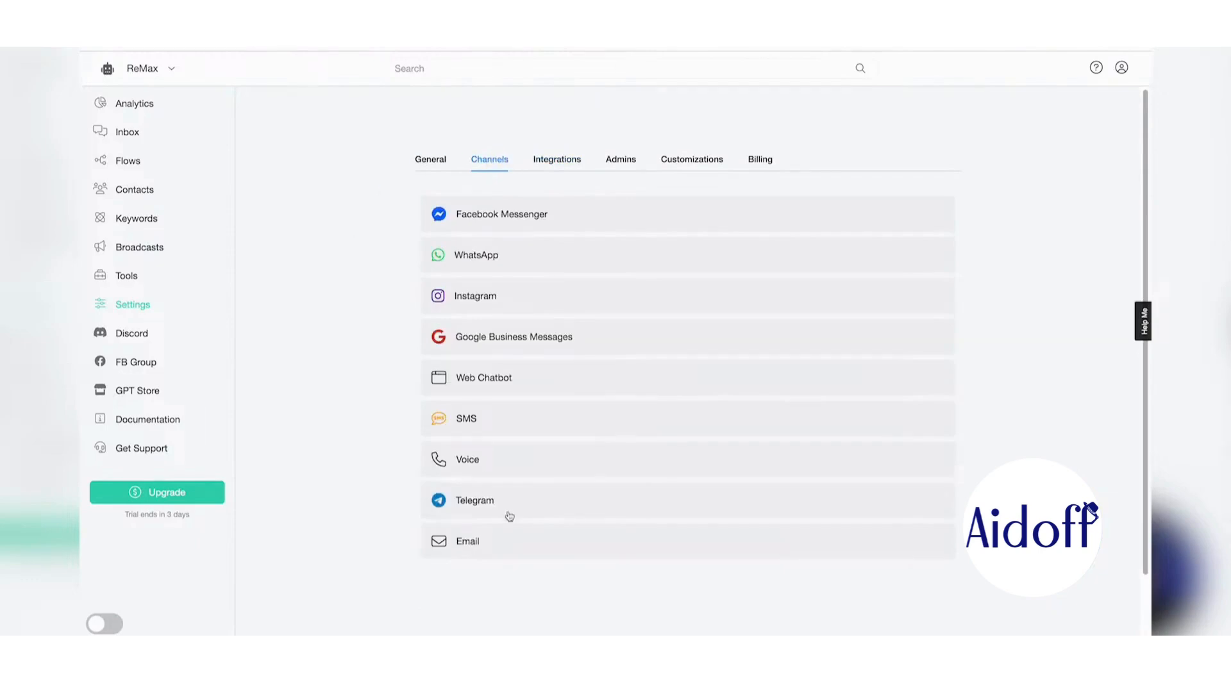
pyautogui.click(542, 541)
pyautogui.click(643, 424)
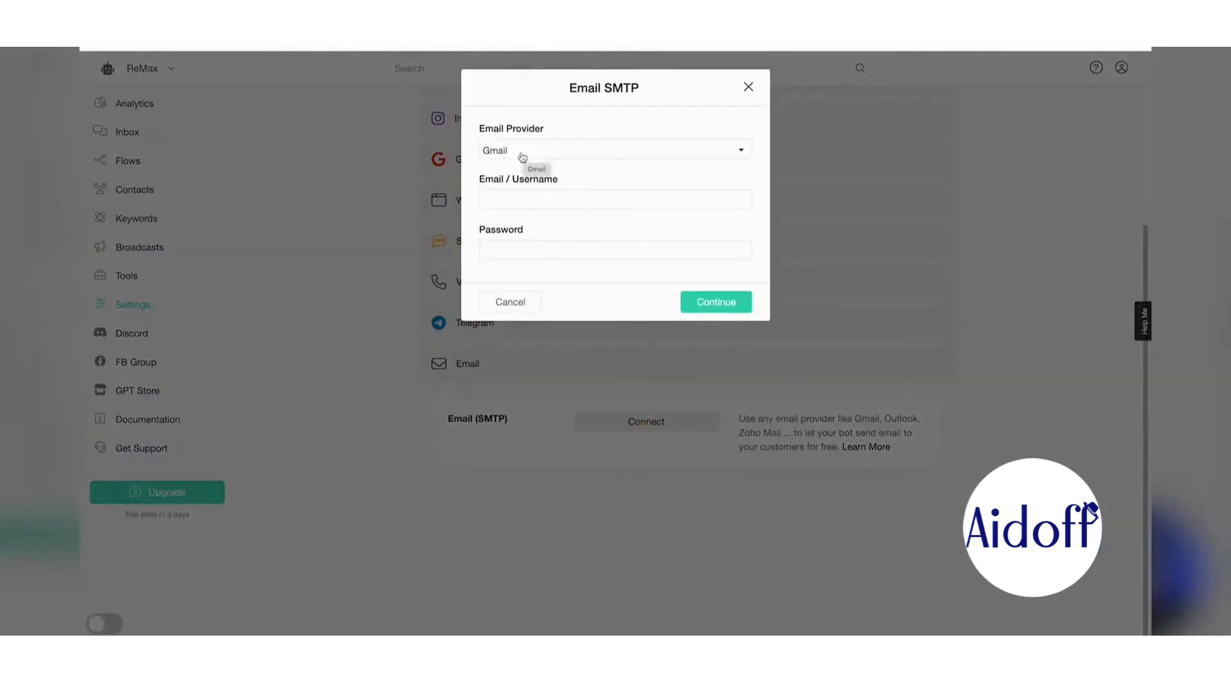
# - Set the Email SMTP provider to Others, leaving Host, Port and credentials to fill
pyautogui.click(526, 157)
pyautogui.scroll(-3, 546, 301)
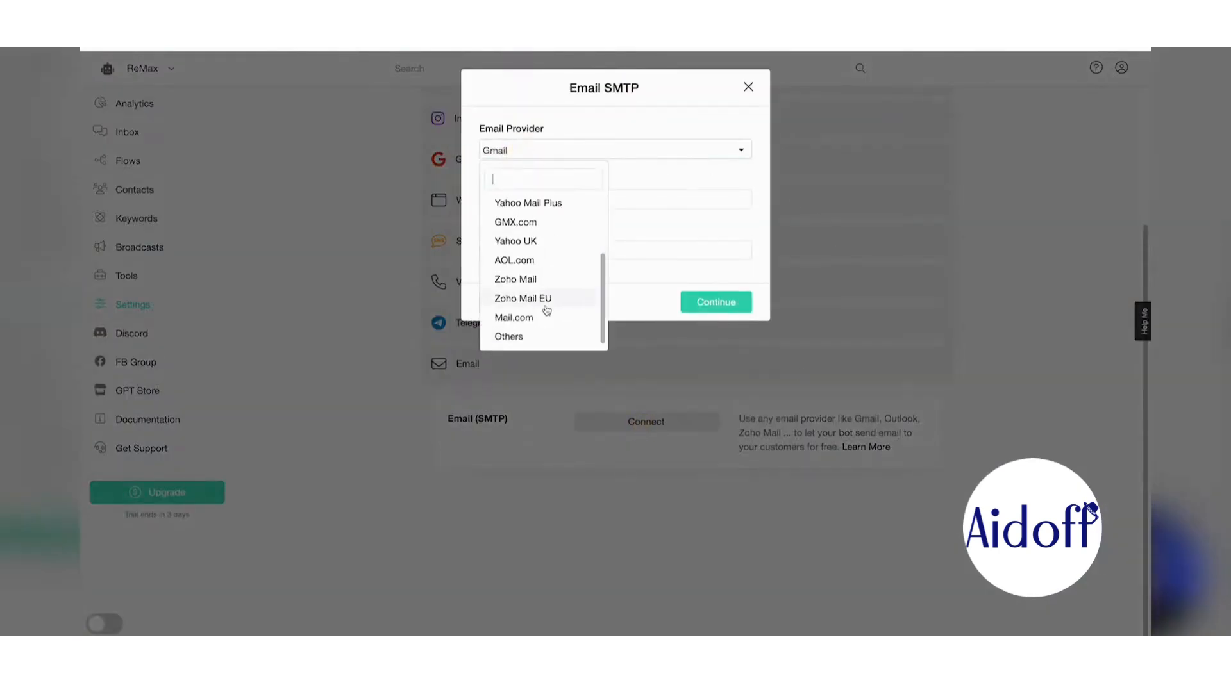
pyautogui.click(521, 338)
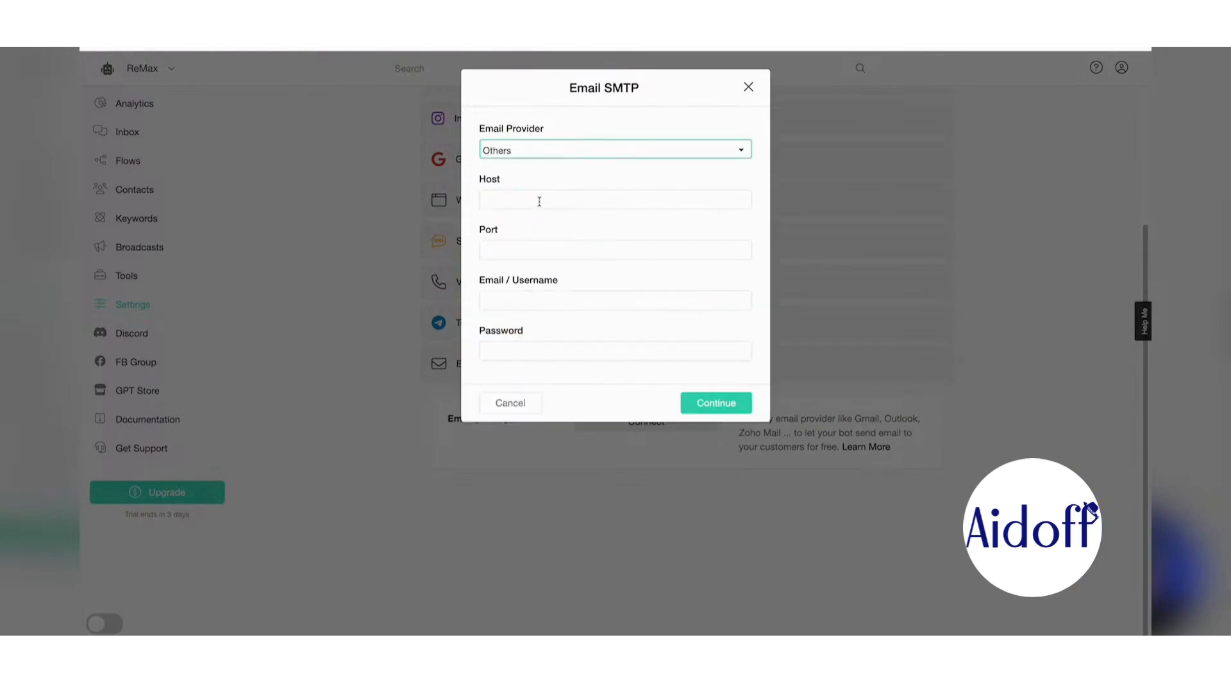
pyautogui.click(539, 202)
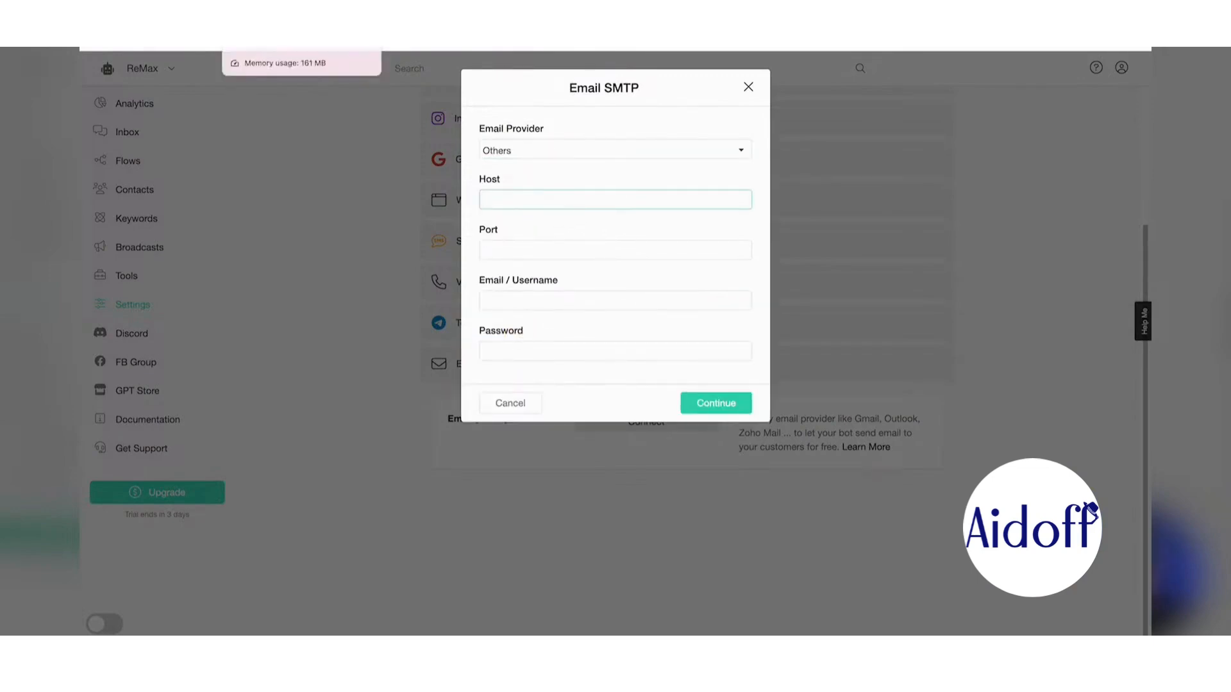
pyautogui.click(269, 48)
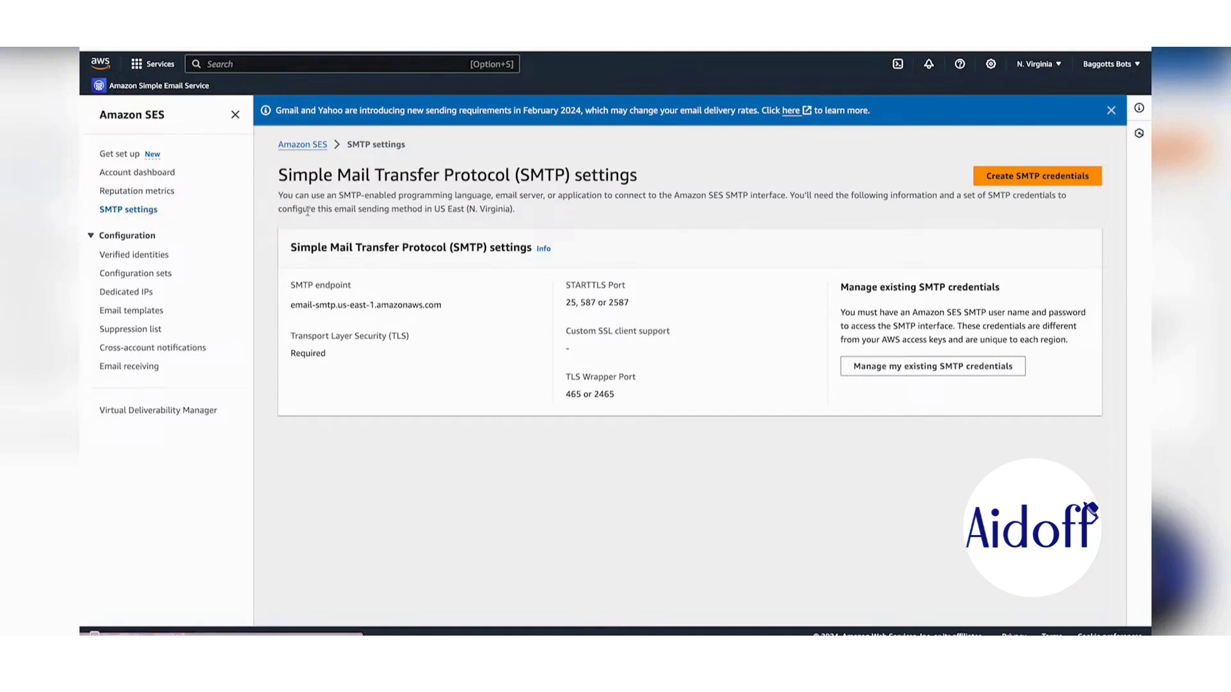
# - Copy the SES endpoint email-smtp.us-east-1.amazonaws.com and STARTTLS port 587 into the Host and Port fields
pyautogui.moveTo(290, 305); pyautogui.dragTo(447, 306)
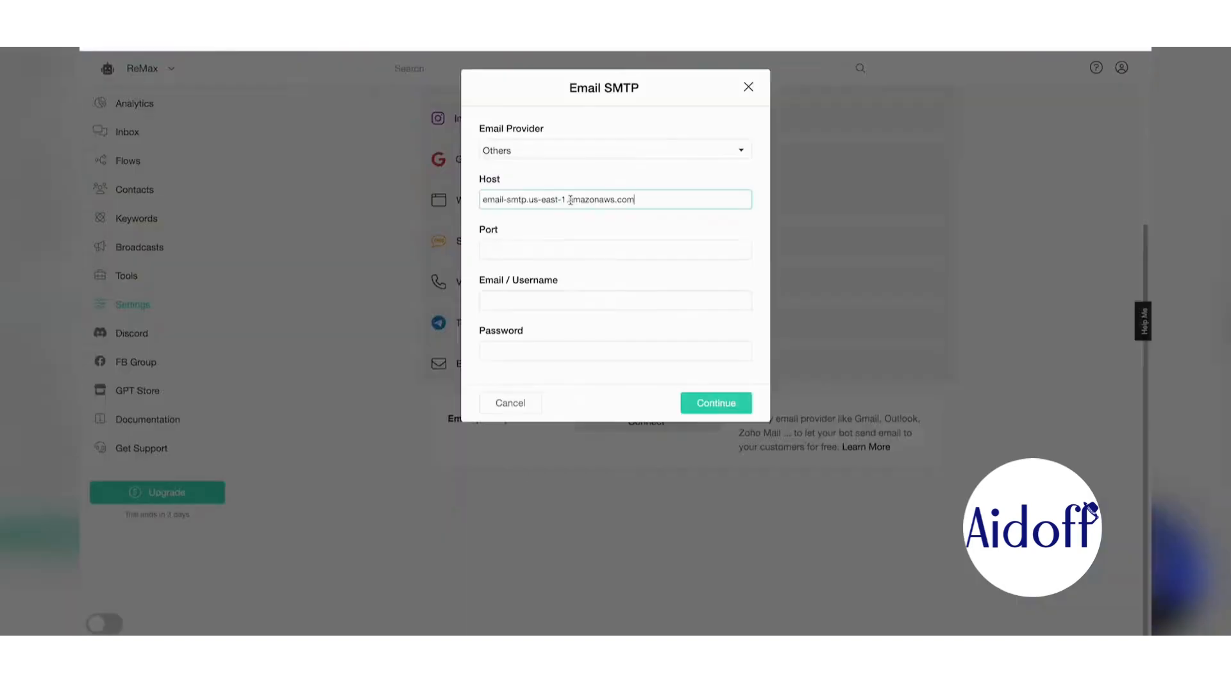
pyautogui.click(521, 250)
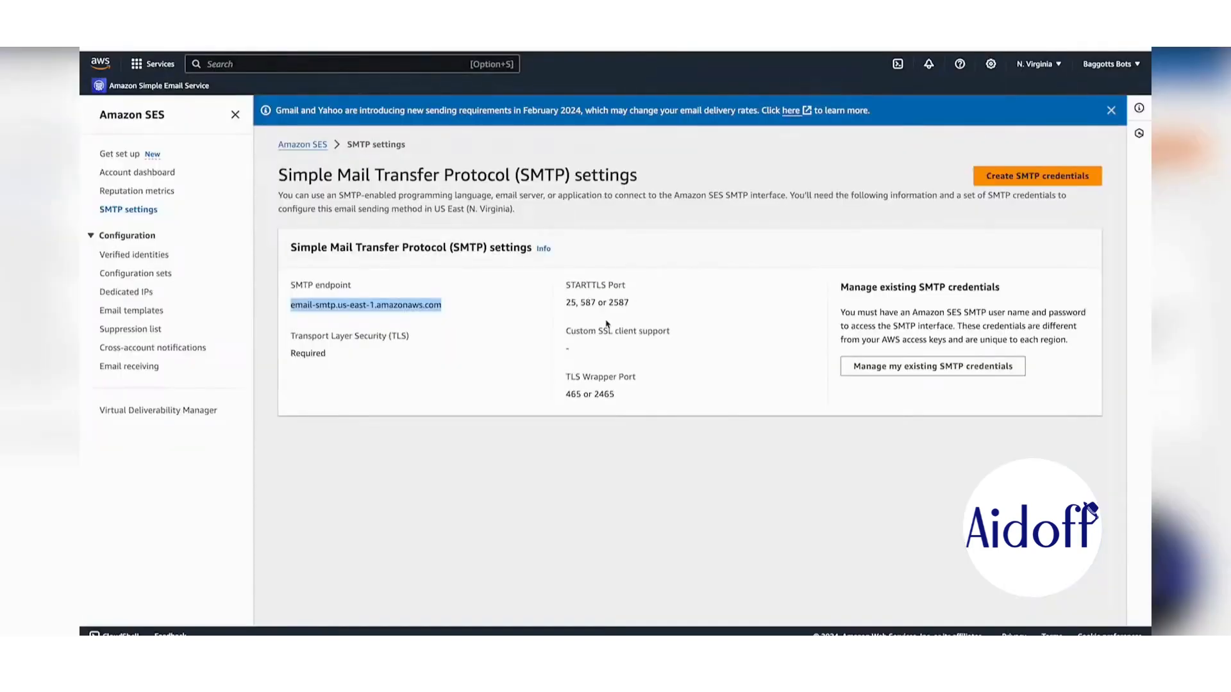
pyautogui.moveTo(581, 302); pyautogui.dragTo(594, 301)
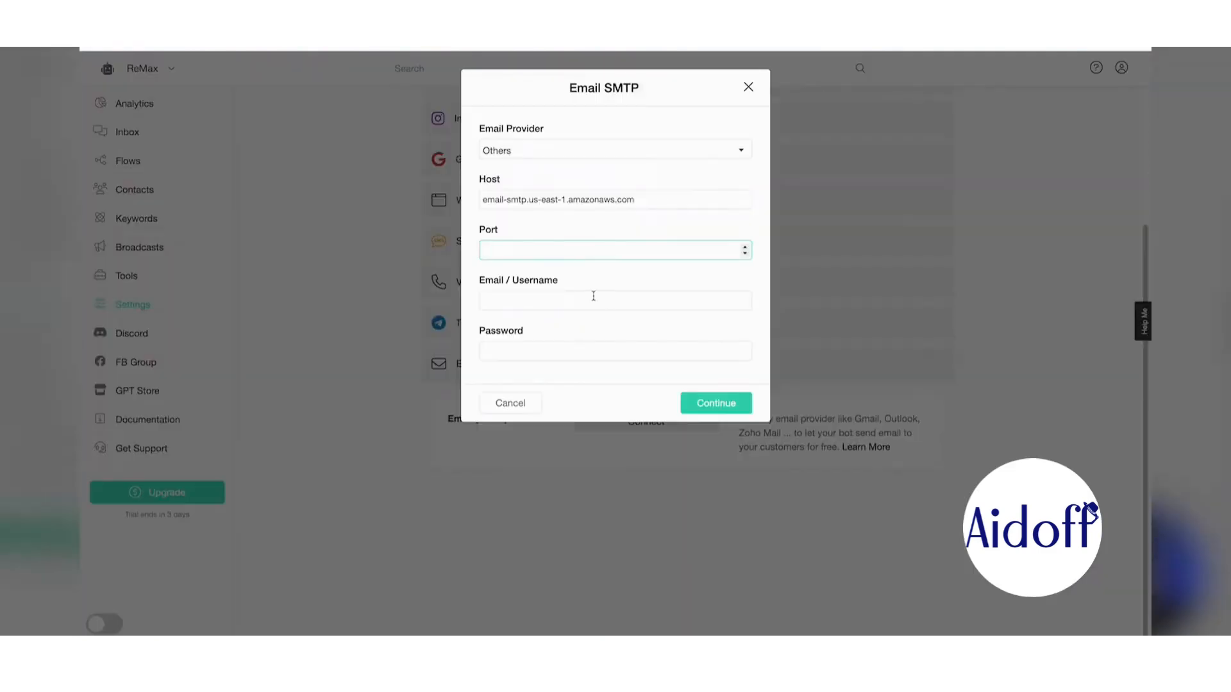
pyautogui.write('587')
pyautogui.click(541, 301)
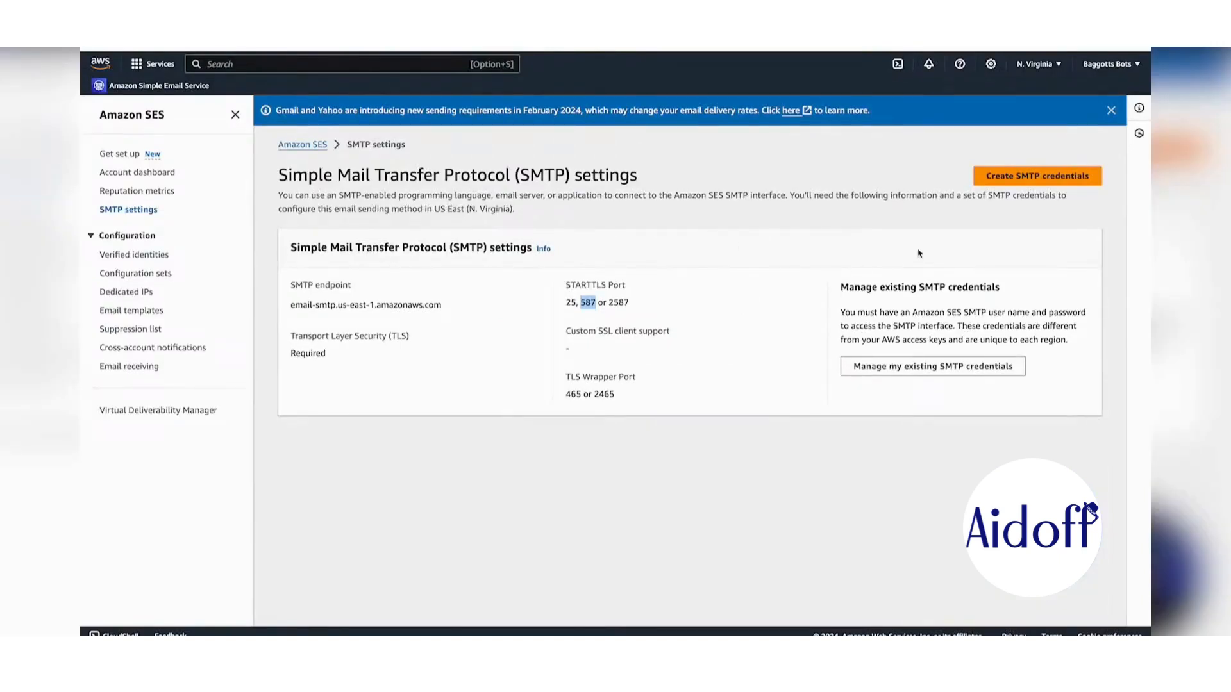
pyautogui.click(1066, 183)
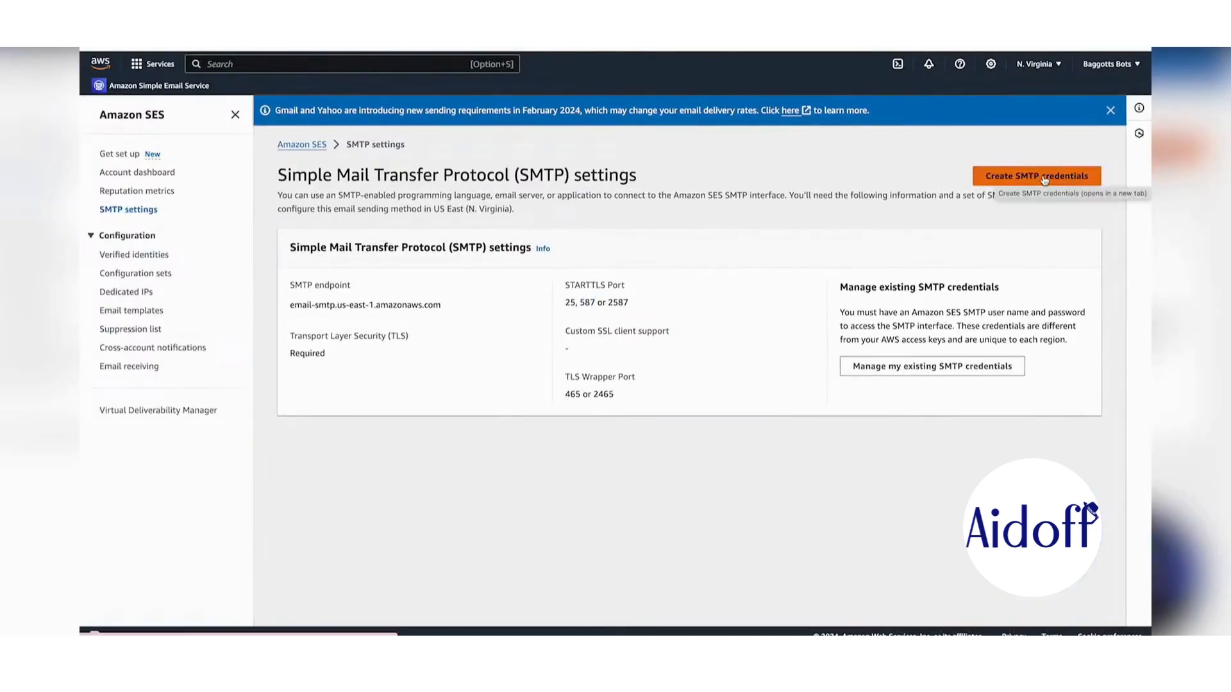
# - Create the SES SMTP user in AWS IAM and copy its generated SMTP user name
pyautogui.click(1032, 179)
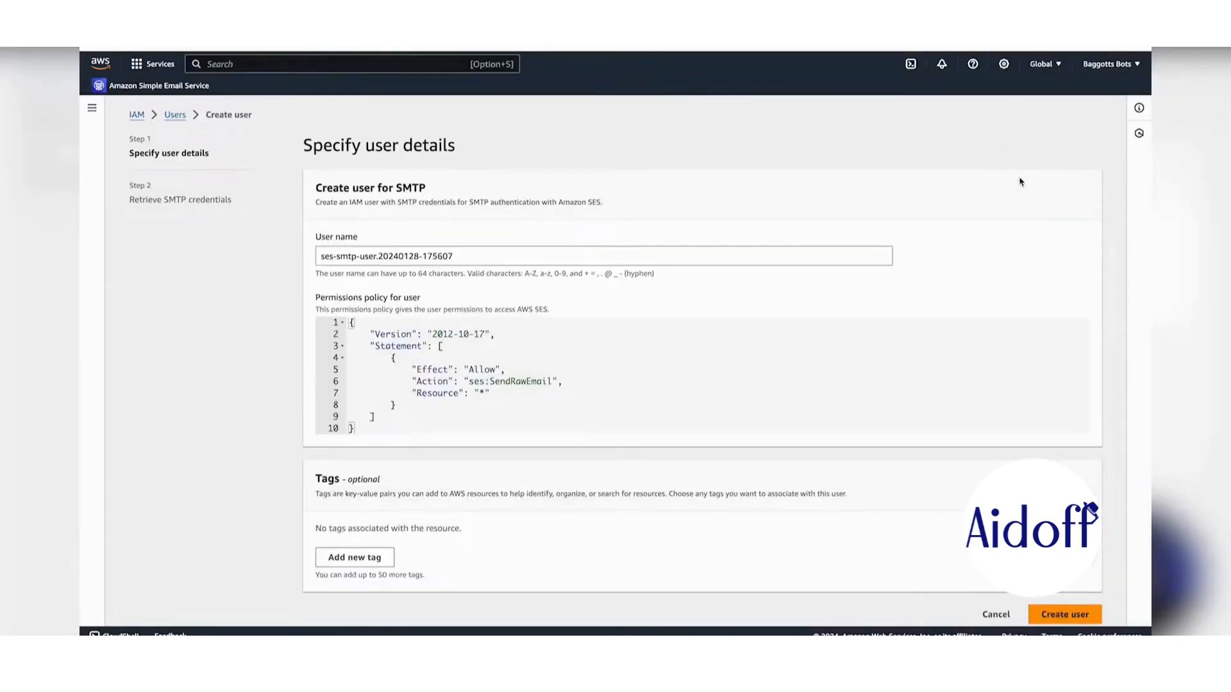
pyautogui.click(1088, 617)
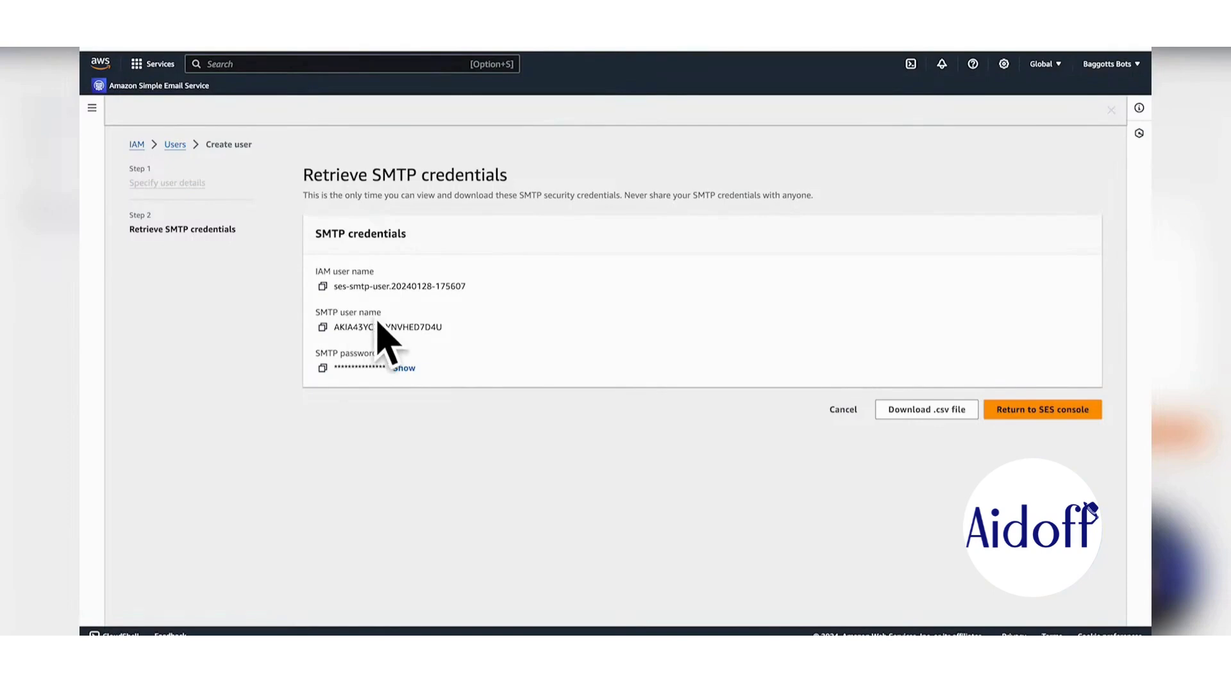
pyautogui.click(323, 329)
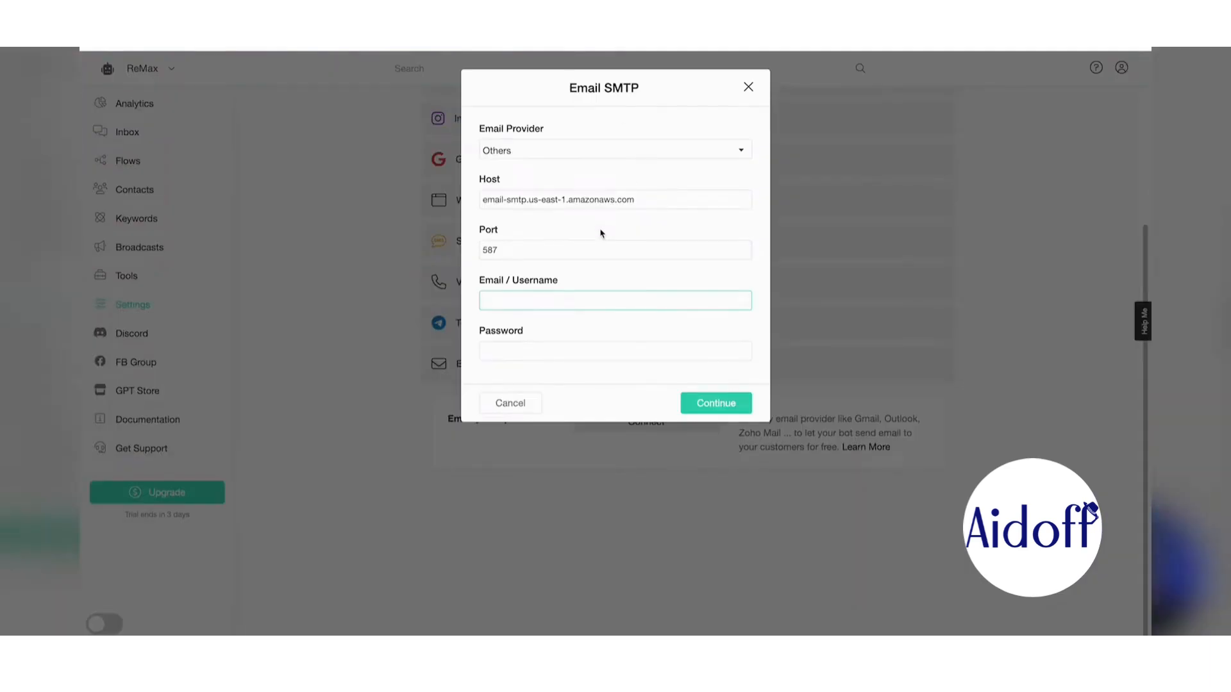
# - Paste the SMTP user name and password, fill in the sender From address, and connect the SES channel
pyautogui.hotkey('ctrl', 'v')
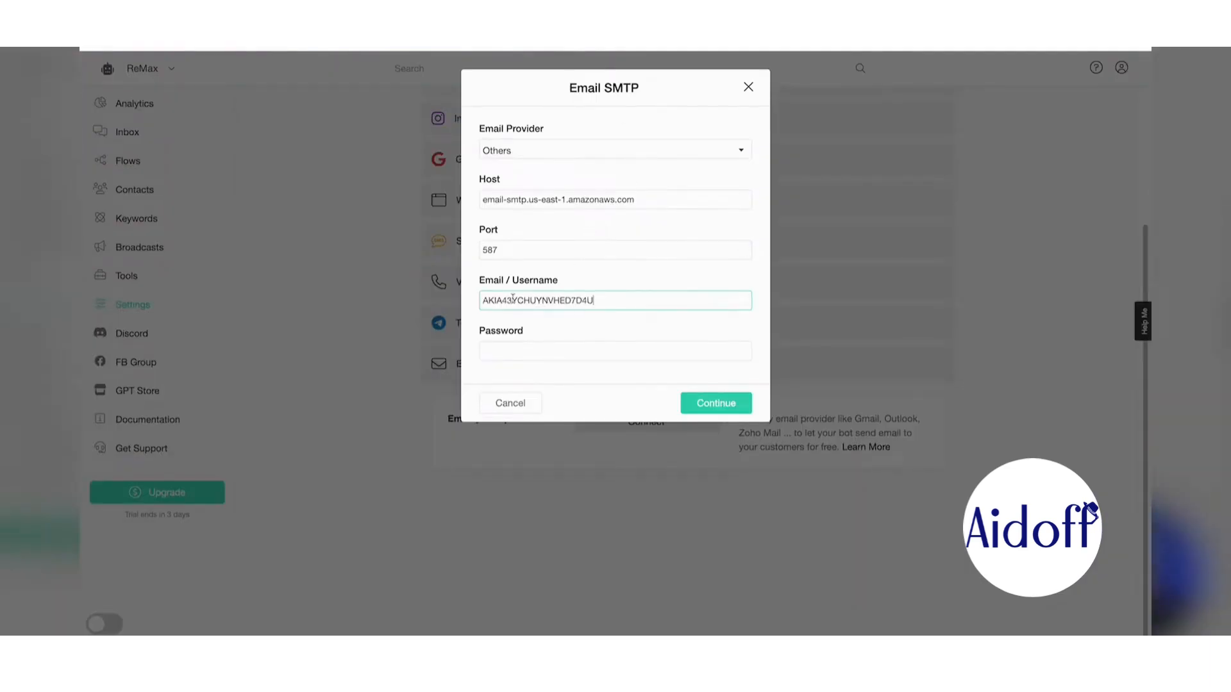
pyautogui.click(524, 356)
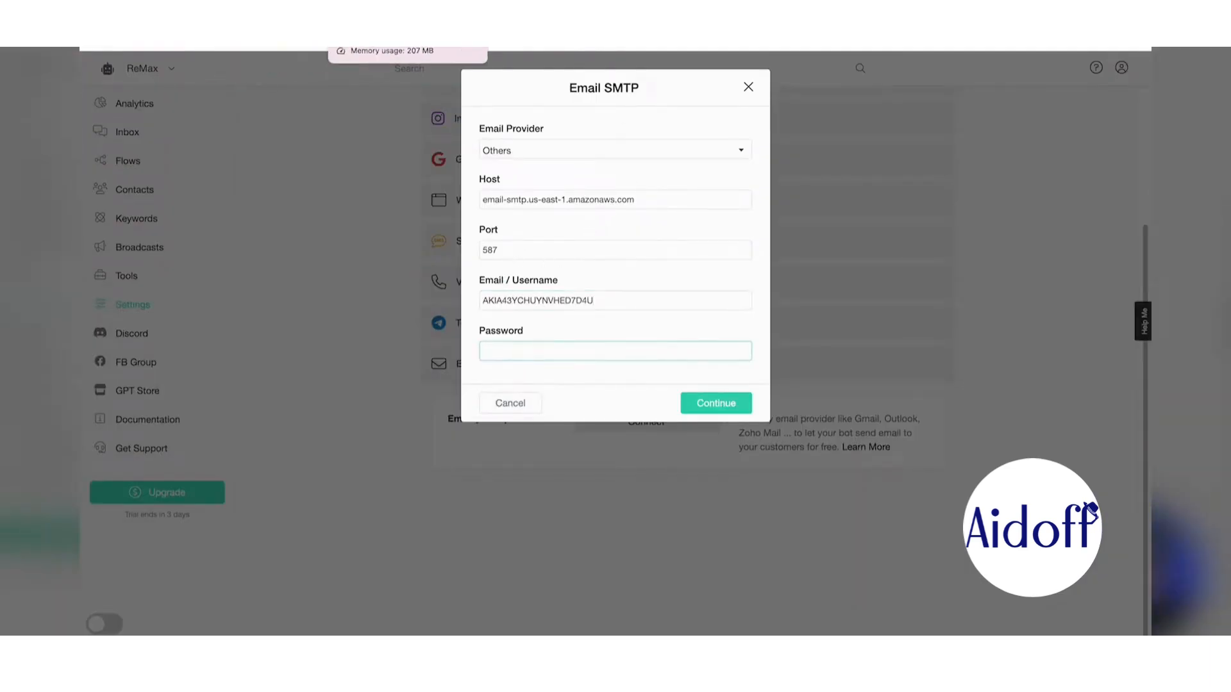
pyautogui.click(375, 49)
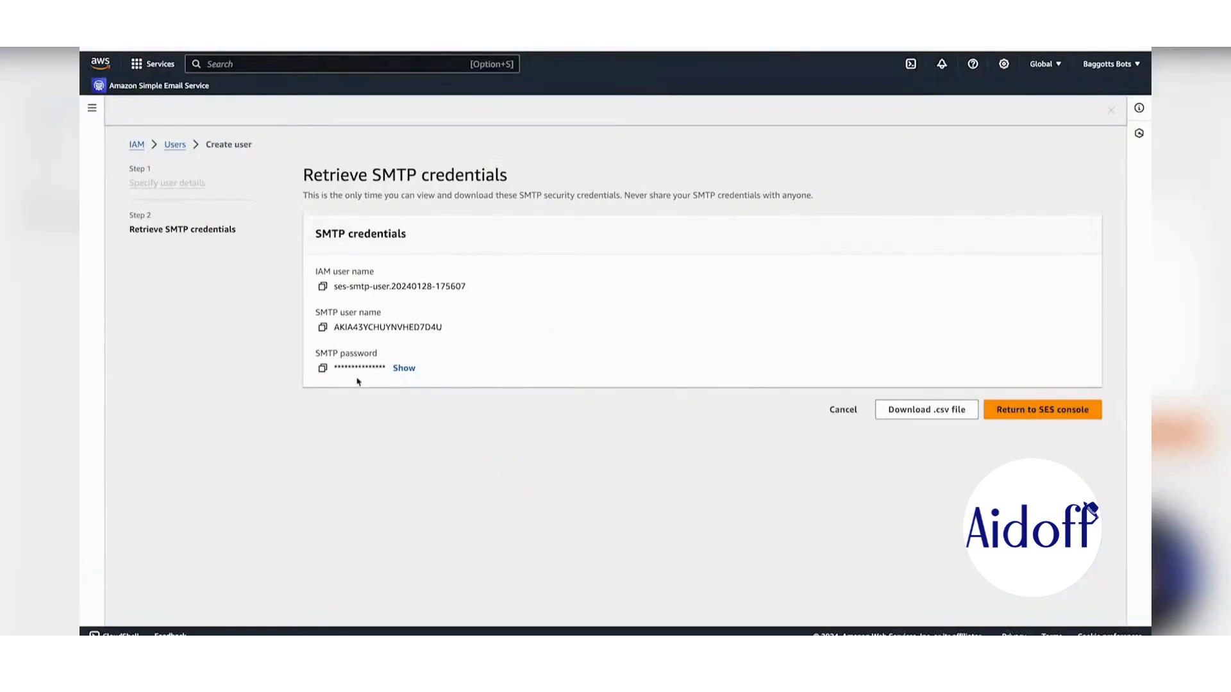
pyautogui.click(323, 368)
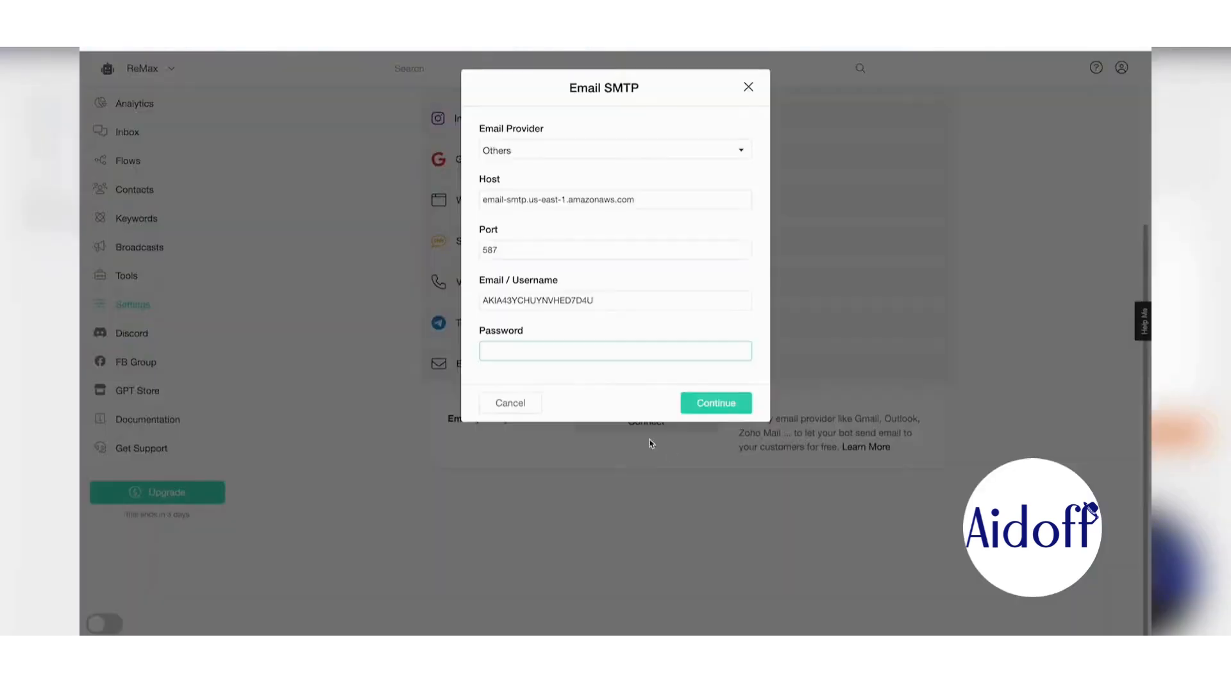
pyautogui.hotkey('ctrl', 'v')
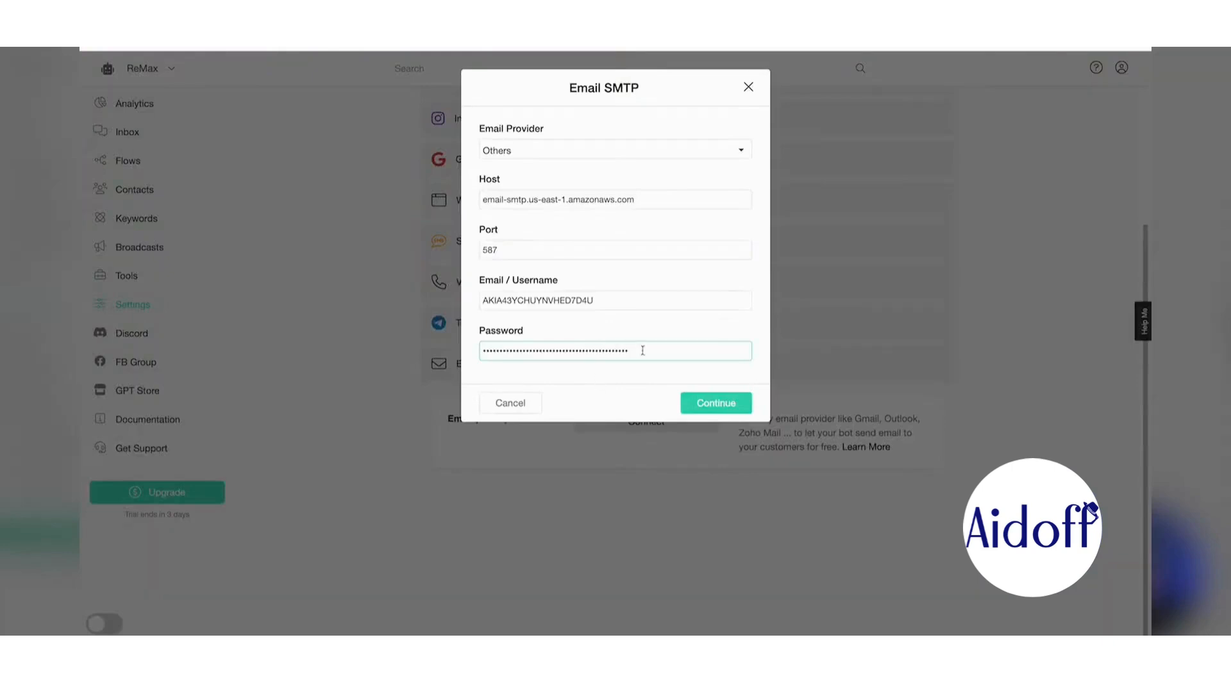
pyautogui.click(728, 403)
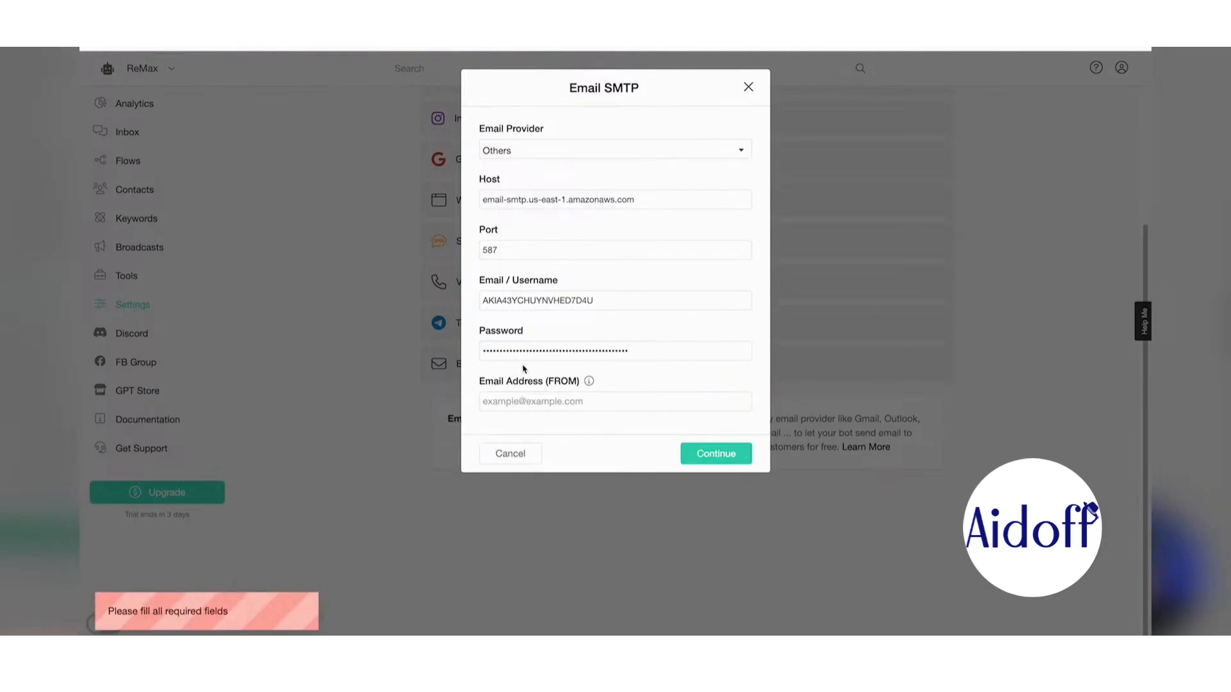
pyautogui.click(512, 401)
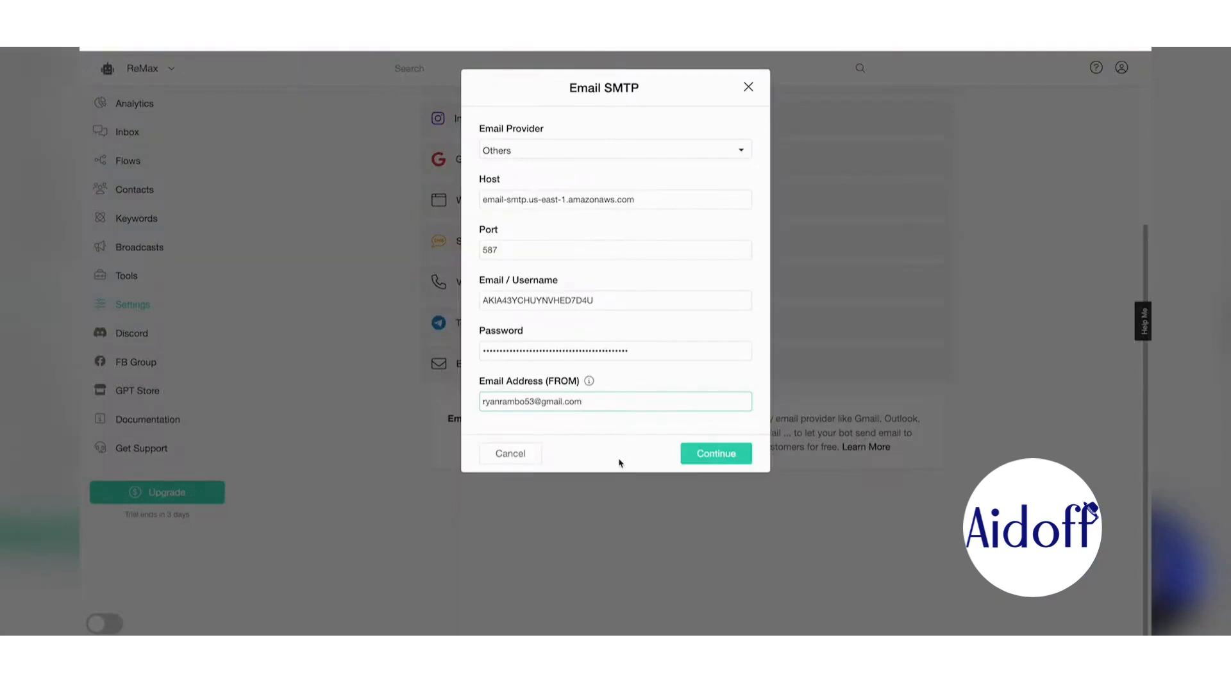
pyautogui.click(728, 457)
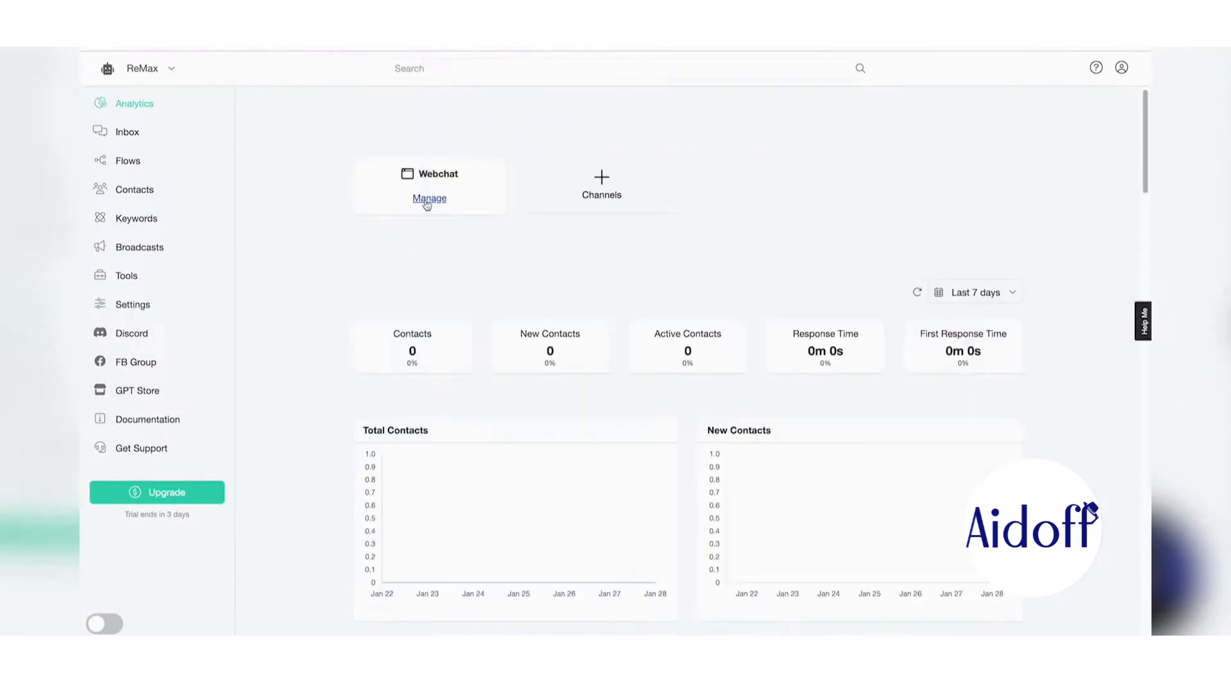
# - Add a new web chatbot named ReMax
pyautogui.click(428, 199)
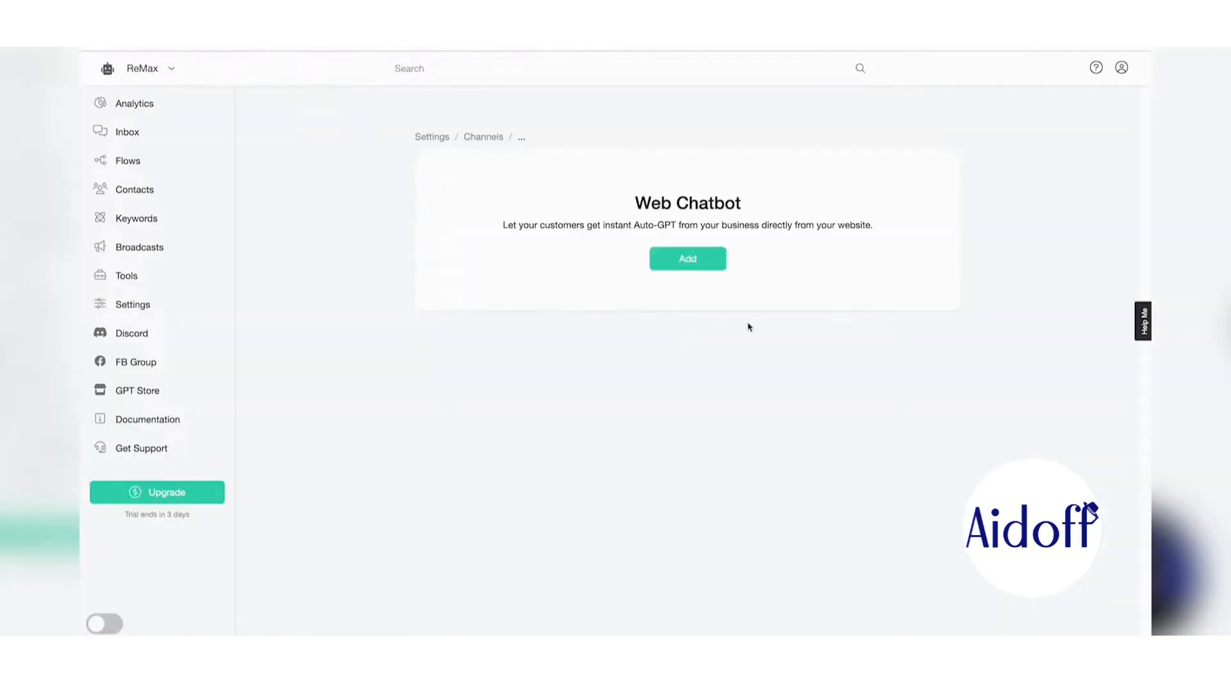
pyautogui.click(686, 258)
pyautogui.click(569, 130)
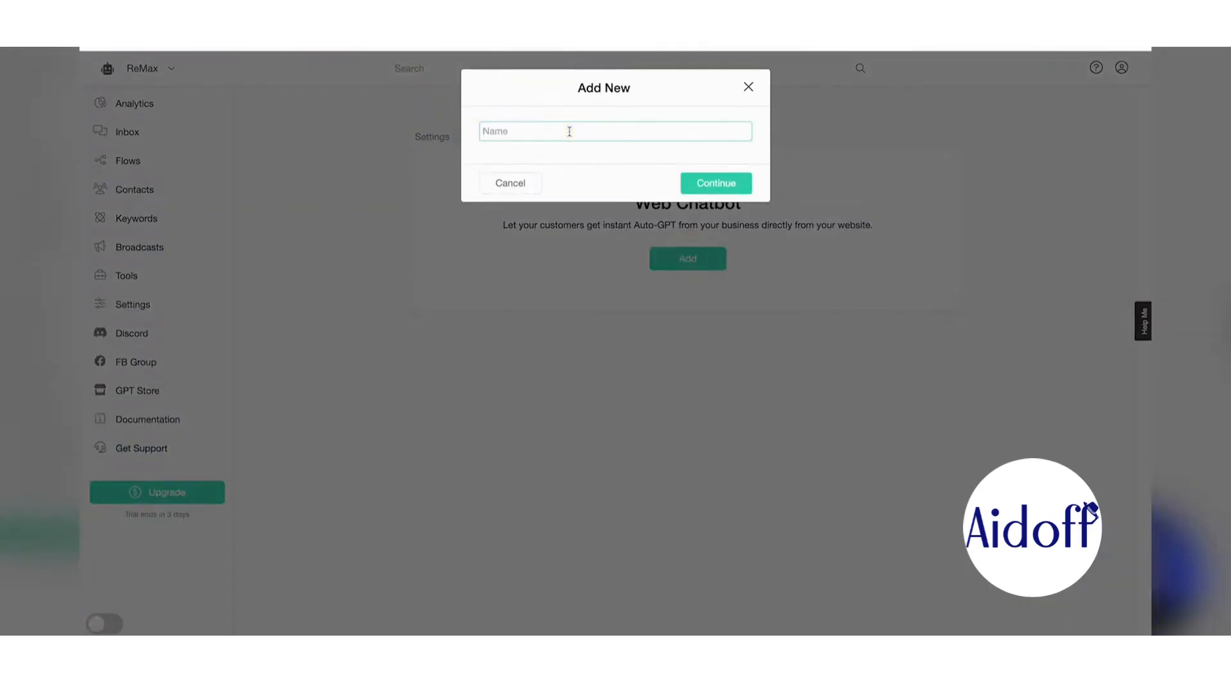
pyautogui.write('Remax')
pyautogui.click(700, 183)
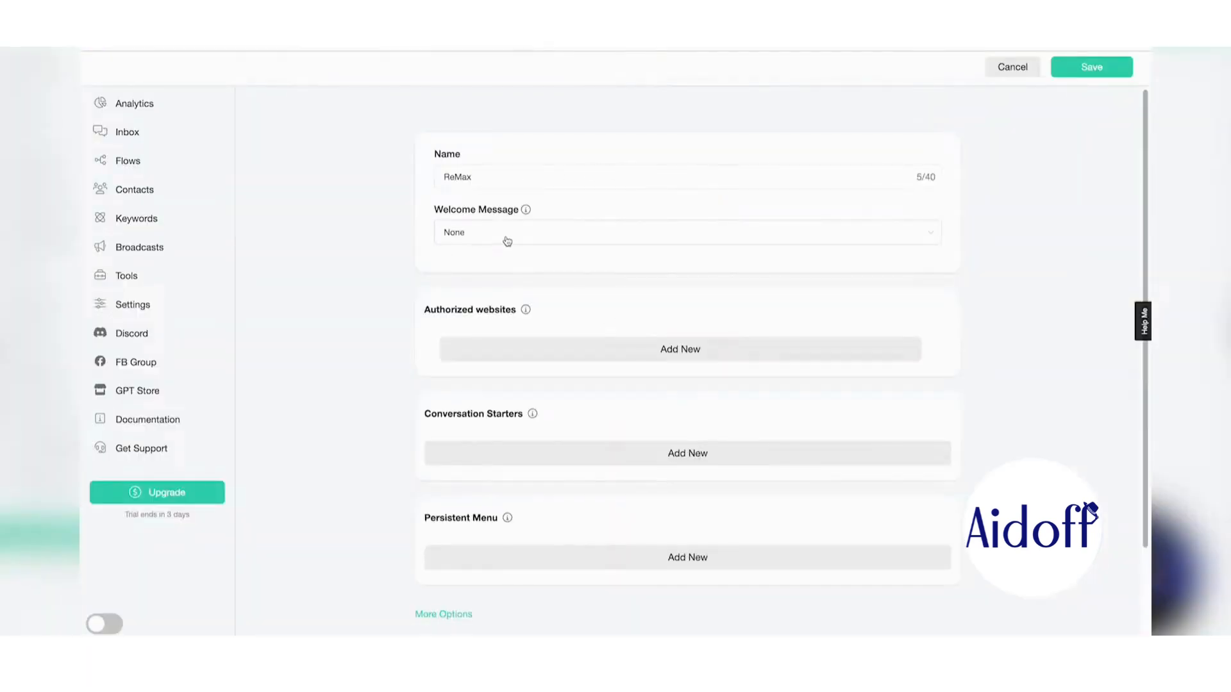
# - Choose Ai Welcome Message - Audio and authorize the remax.com website URL
pyautogui.click(508, 241)
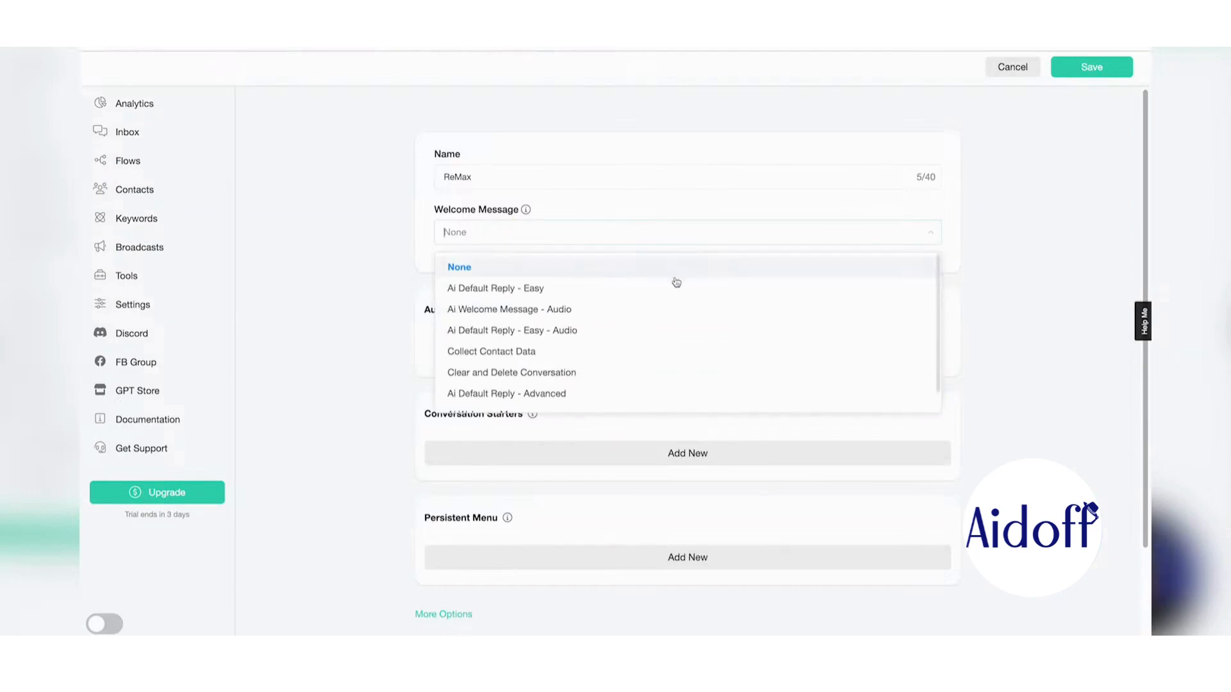
pyautogui.scroll(-1, 606, 336)
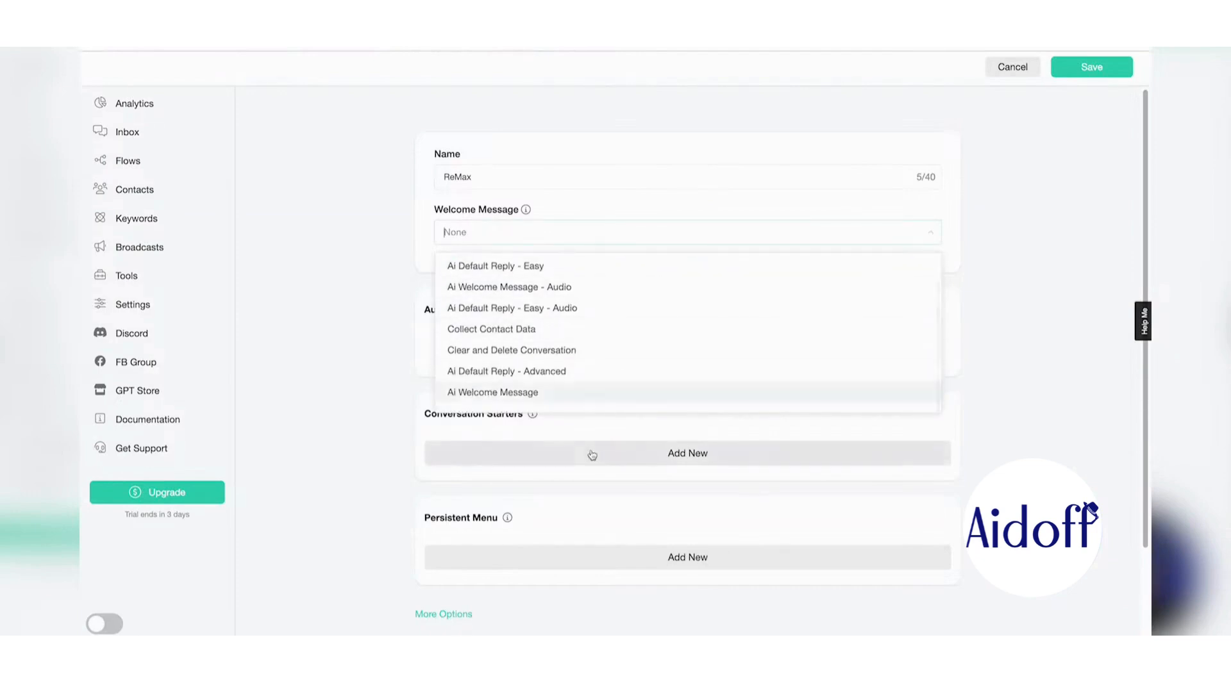
pyautogui.scroll(1, 585, 359)
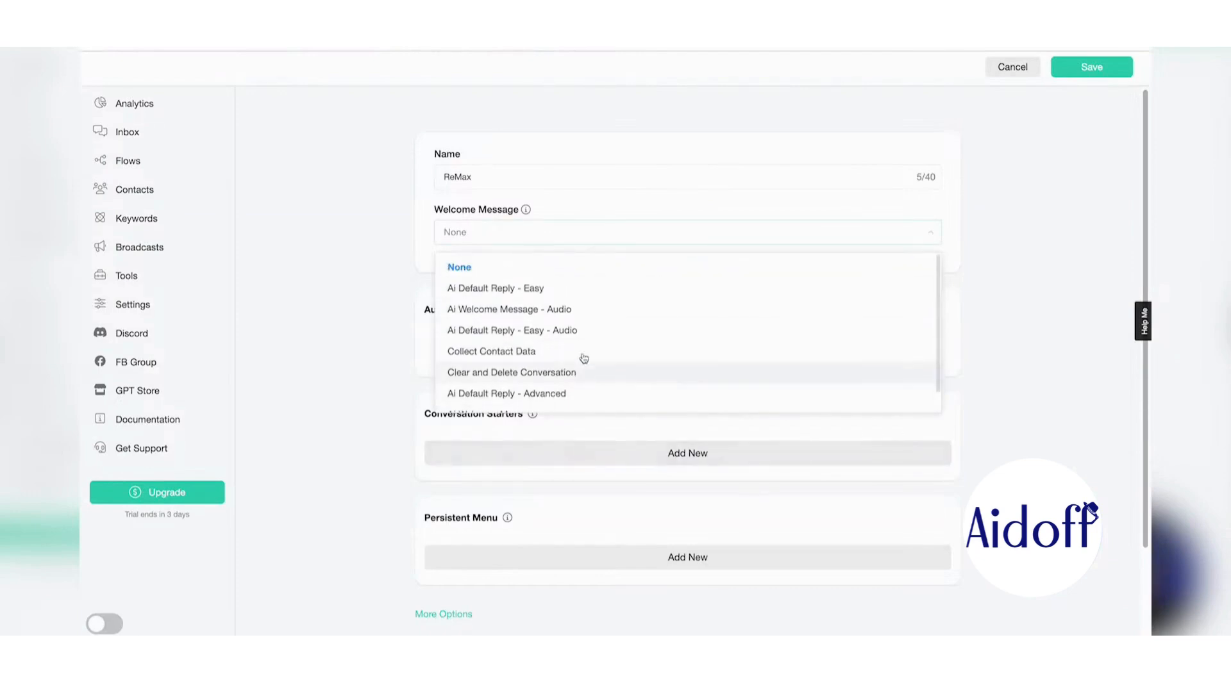
pyautogui.click(529, 314)
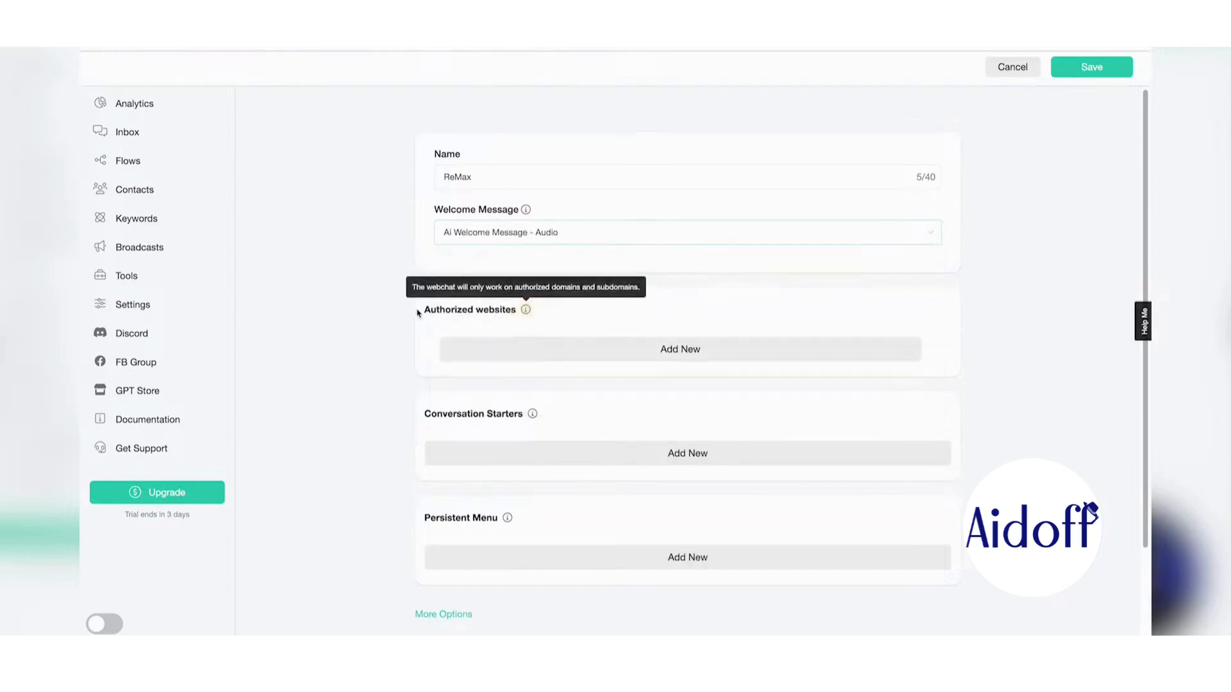
pyautogui.click(486, 348)
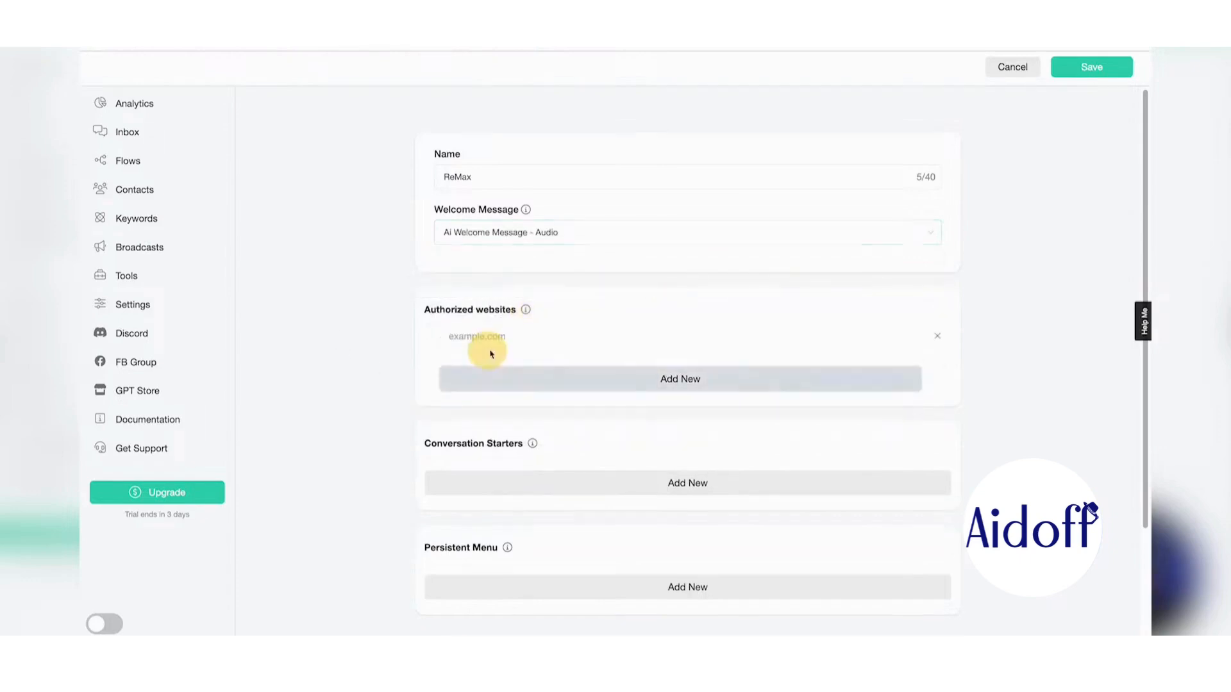
pyautogui.write('https://www.remax.com/')
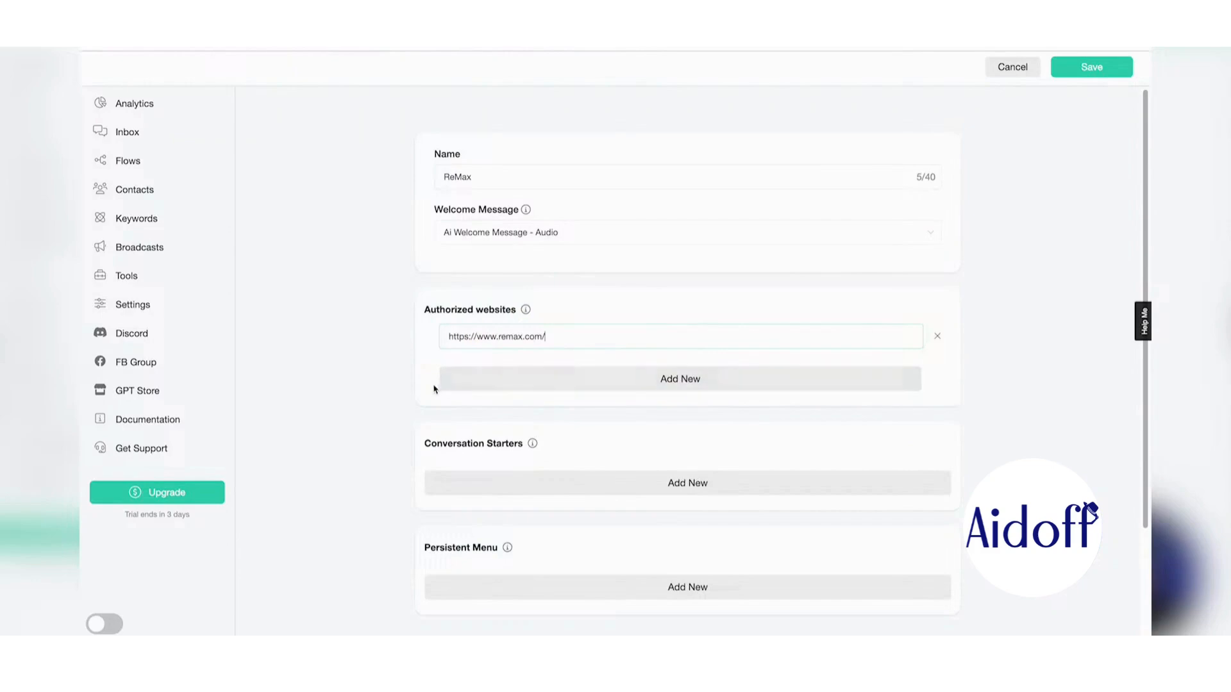
# - Hide the webchat header, set a red brand colour (#D90000), and save the webchat
pyautogui.scroll(-3, 388, 377)
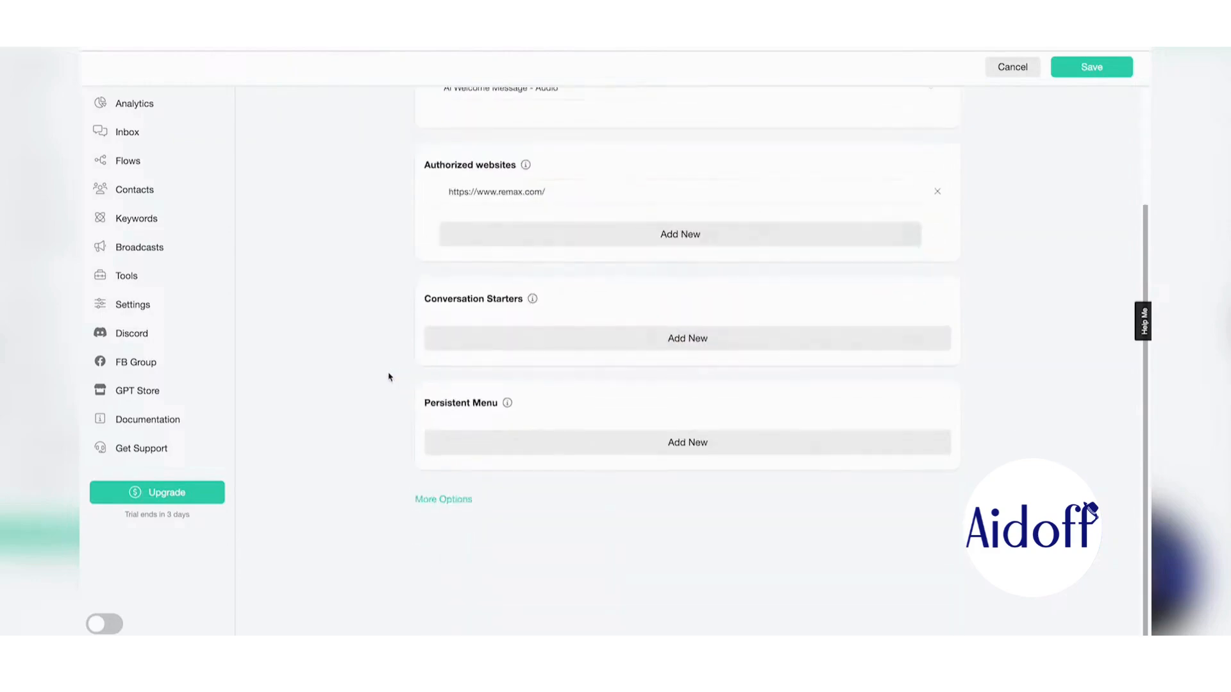
pyautogui.click(453, 498)
pyautogui.scroll(-3, 453, 494)
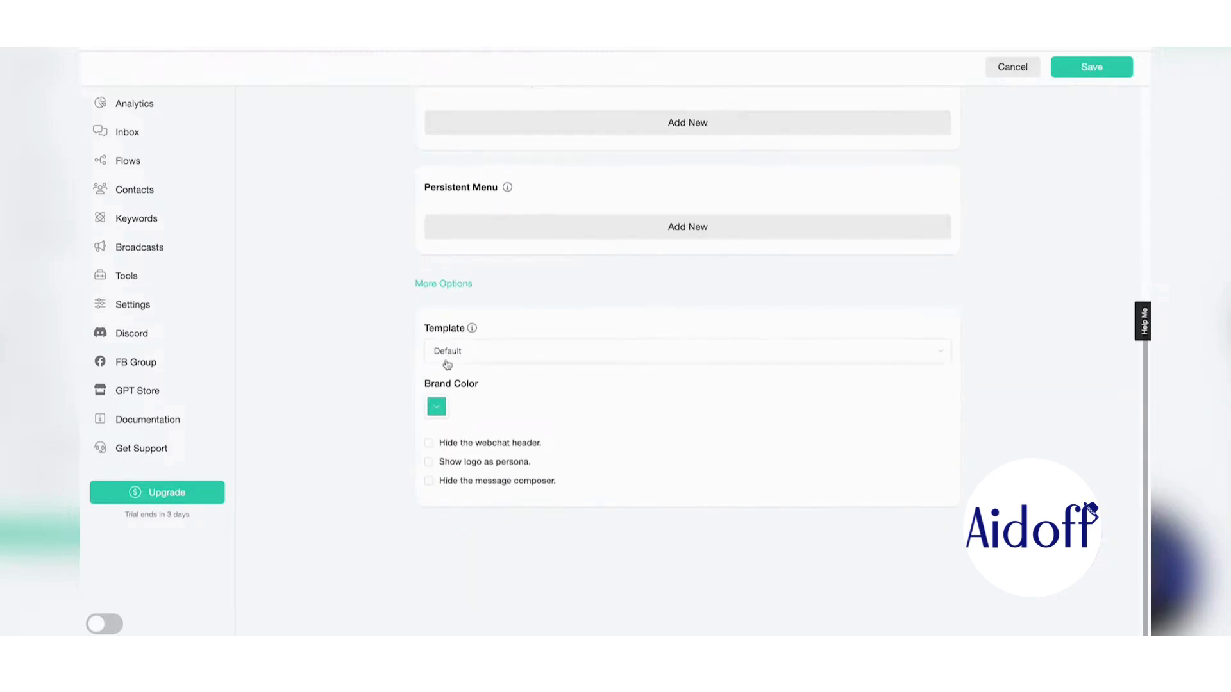
pyautogui.click(497, 444)
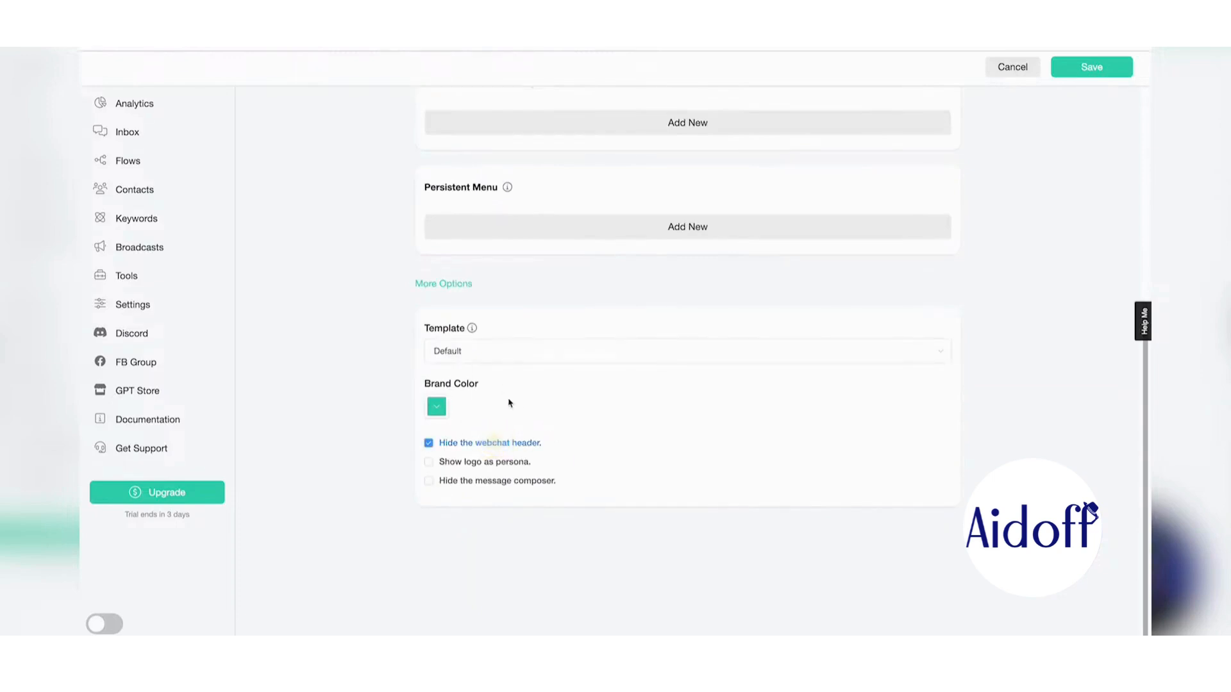
pyautogui.click(438, 406)
pyautogui.moveTo(523, 471)
pyautogui.mouseDown()
pyautogui.moveTo(522, 414)
pyautogui.moveTo(522, 444)
pyautogui.mouseUp()
pyautogui.click(519, 440)
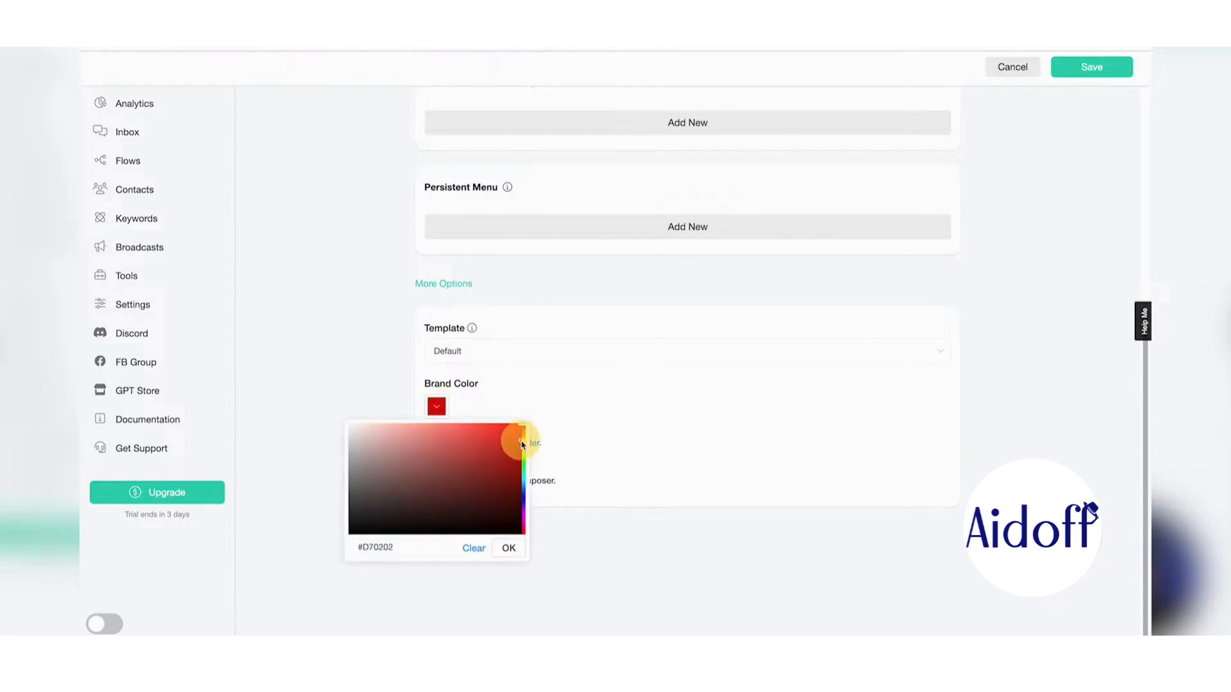
pyautogui.click(509, 548)
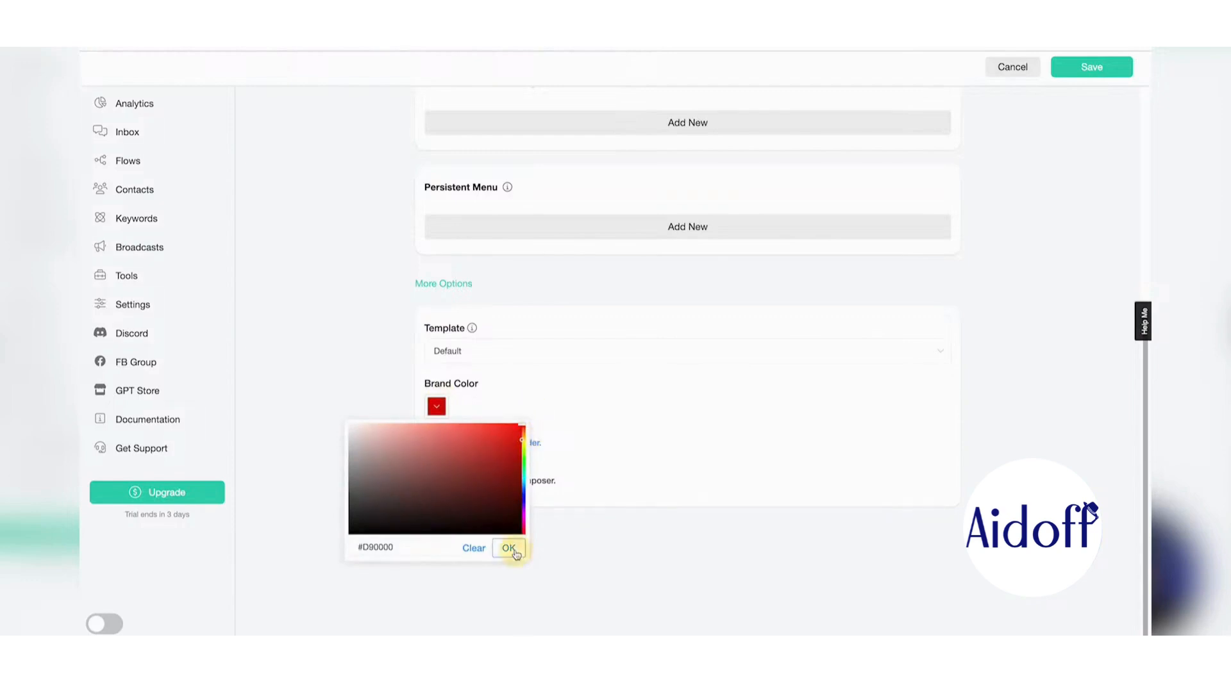
pyautogui.scroll(5, 1128, 278)
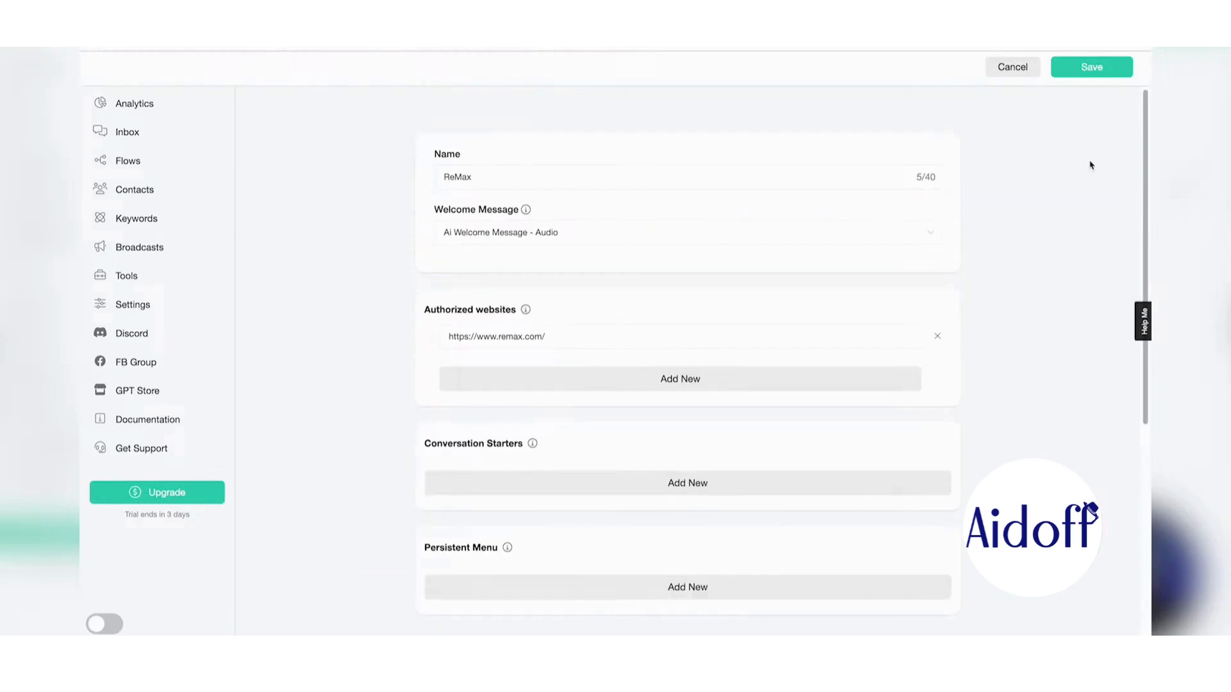
pyautogui.click(1090, 73)
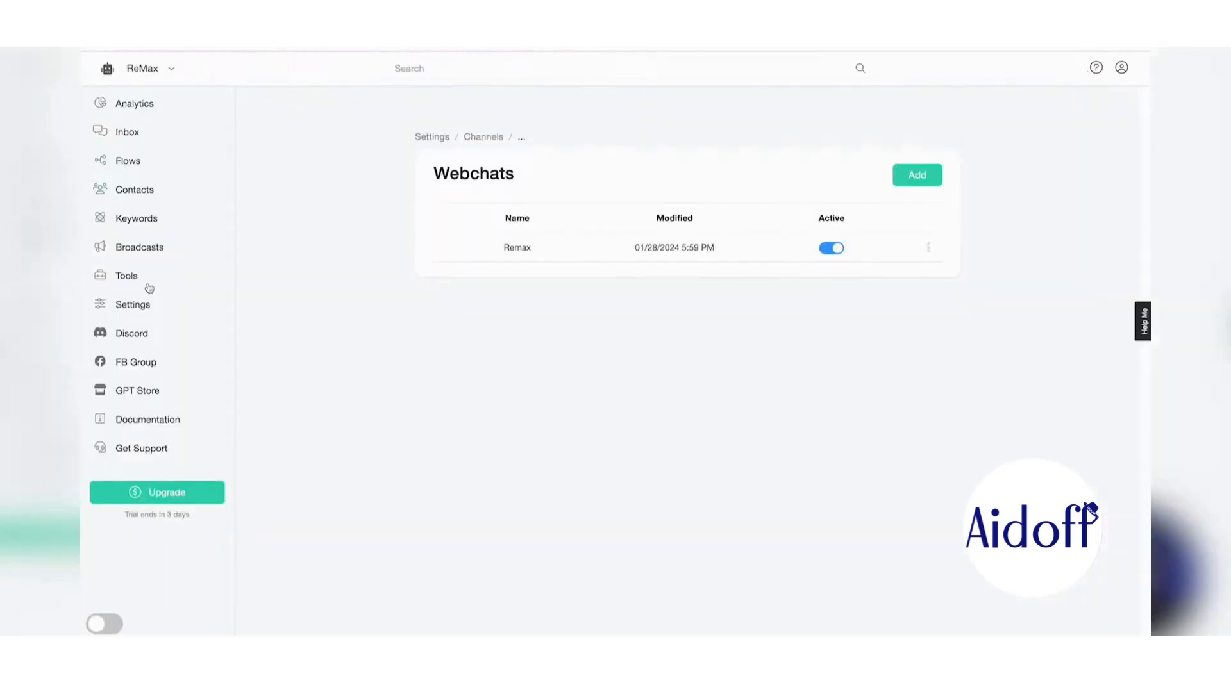
pyautogui.click(131, 278)
pyautogui.scroll(-10, 357, 311)
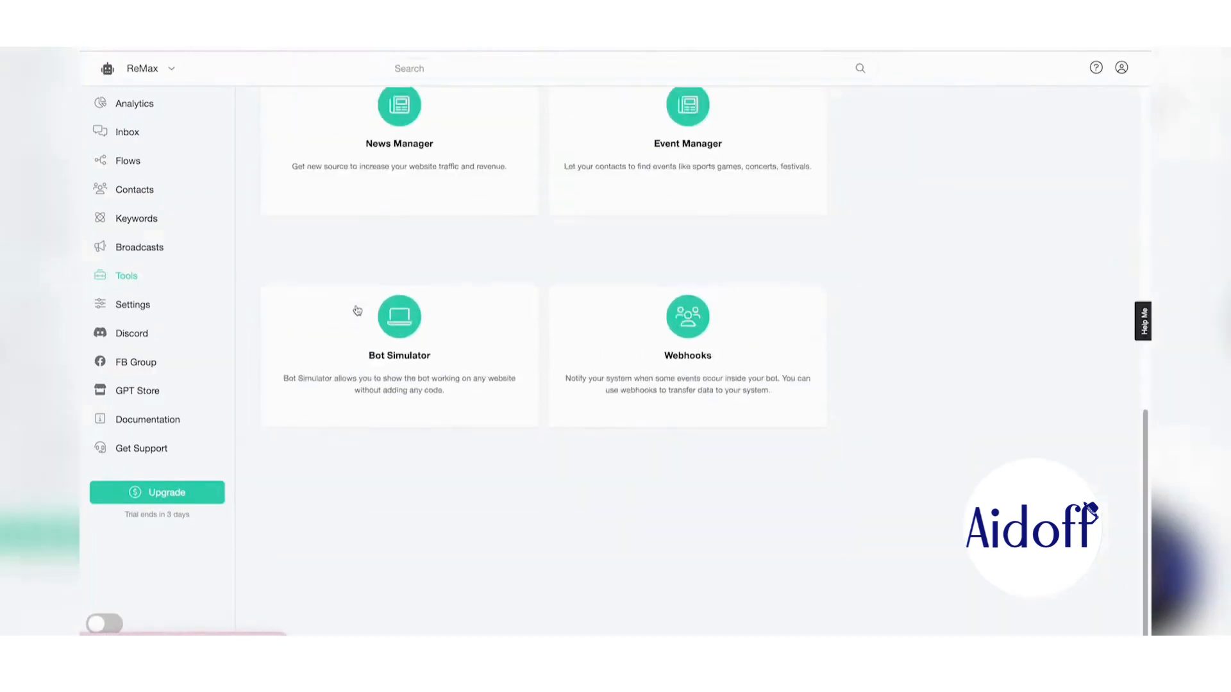
pyautogui.click(408, 334)
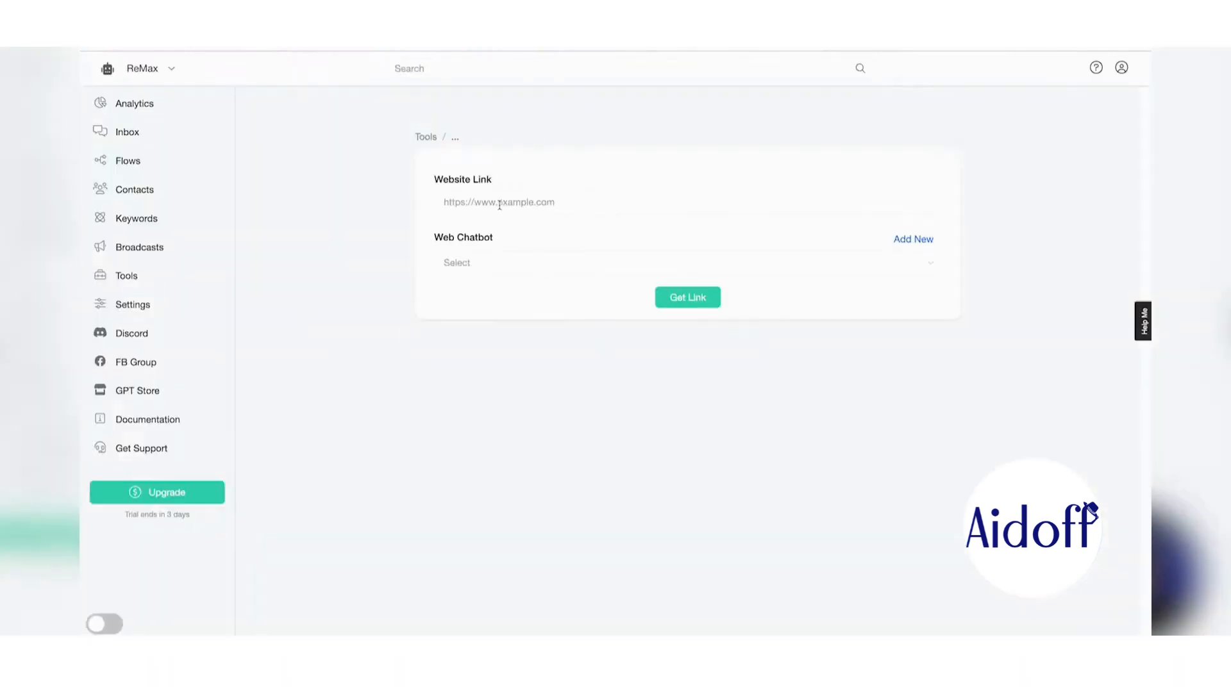
pyautogui.click(500, 205)
pyautogui.write('https://www.remax.com/')
pyautogui.click(453, 261)
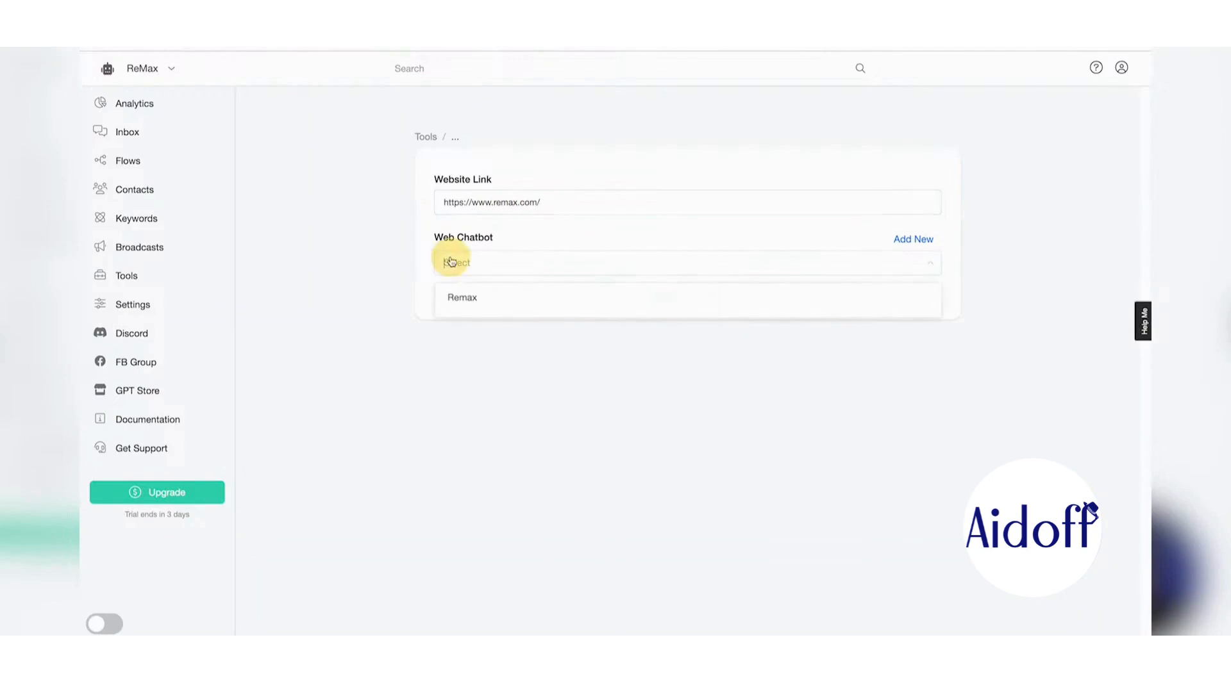
pyautogui.click(497, 298)
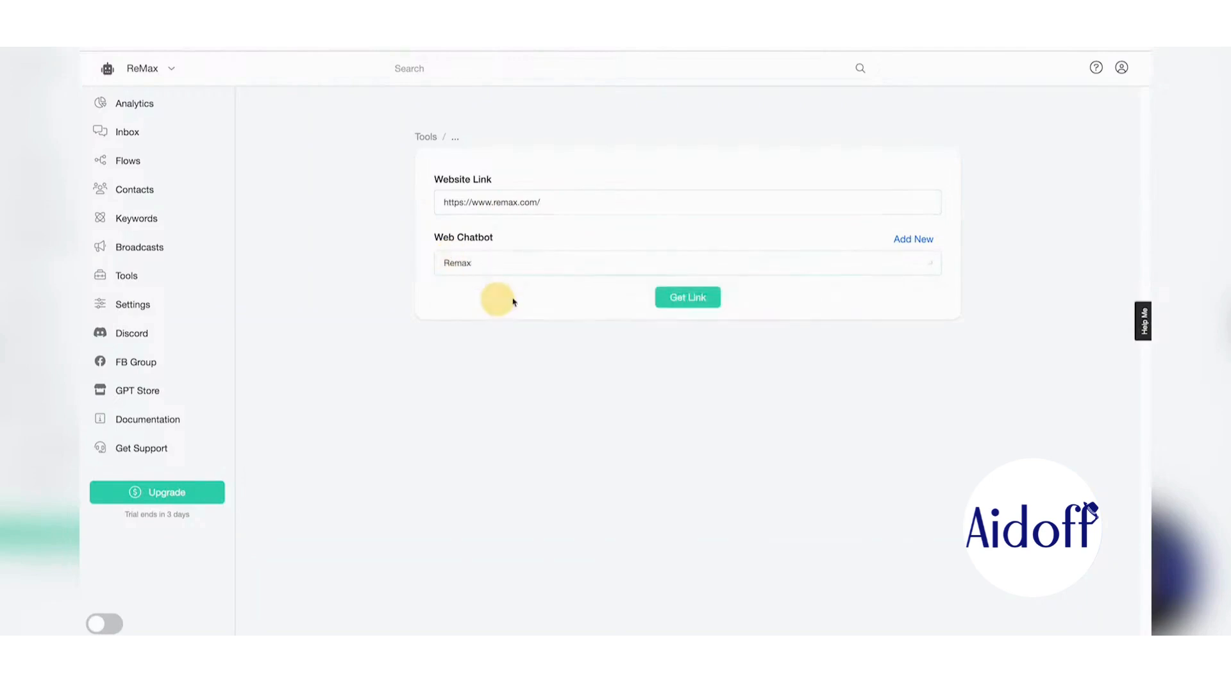
pyautogui.click(699, 300)
# - Open the generated simulator link in the browser
pyautogui.doubleClick(684, 542)
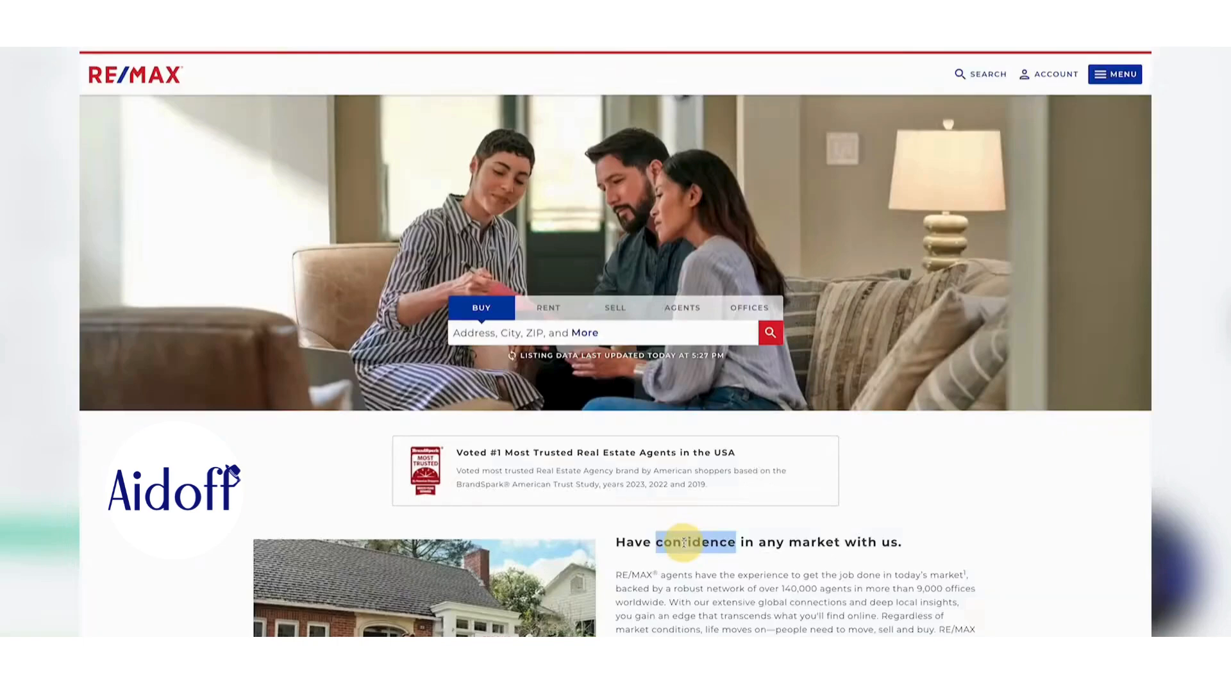
pyautogui.click(647, 542)
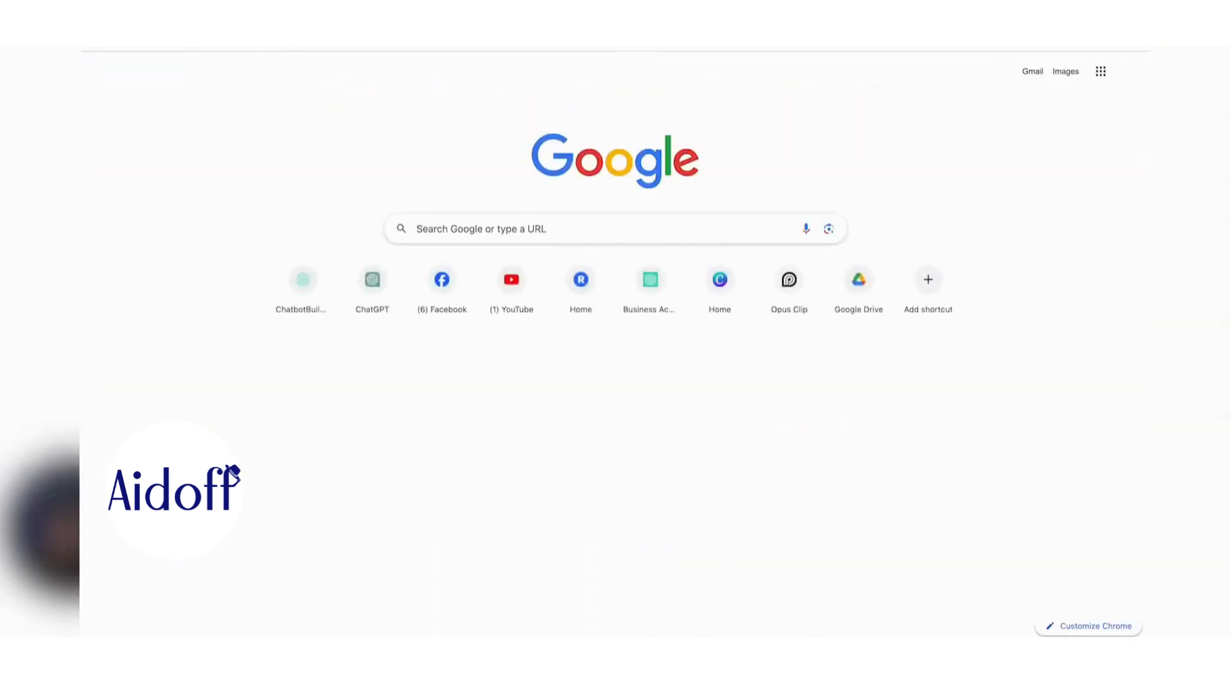
pyautogui.hotkey('ctrl', 'v')
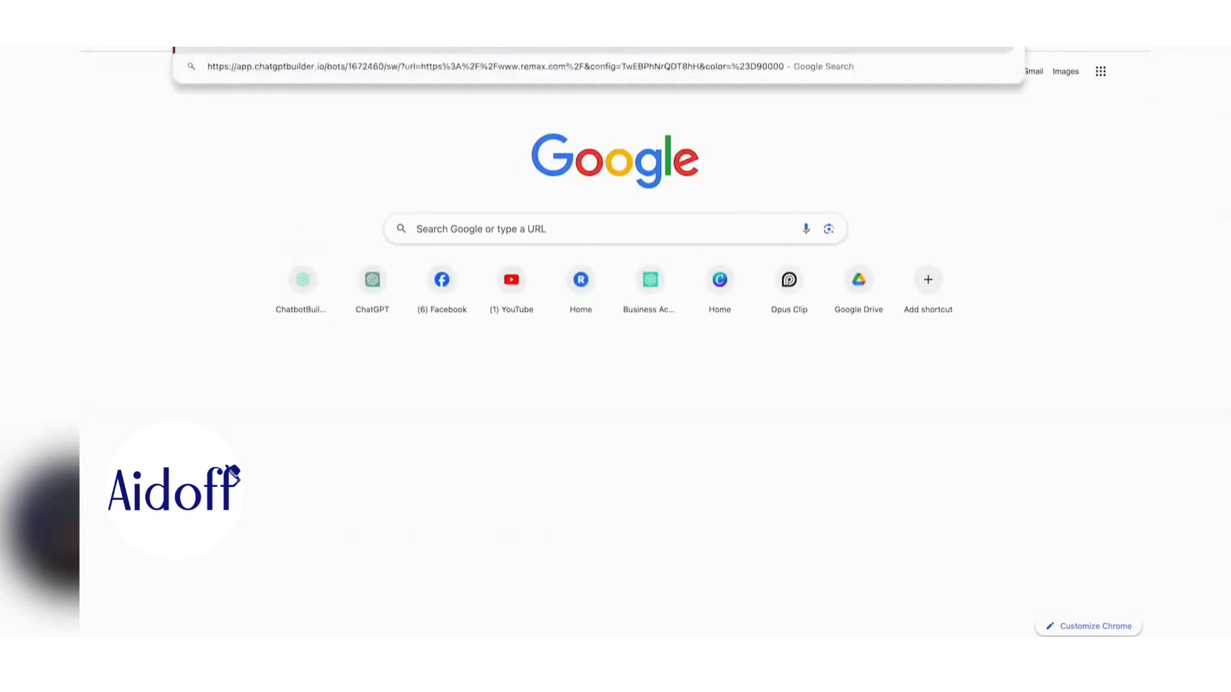
pyautogui.press('Return')
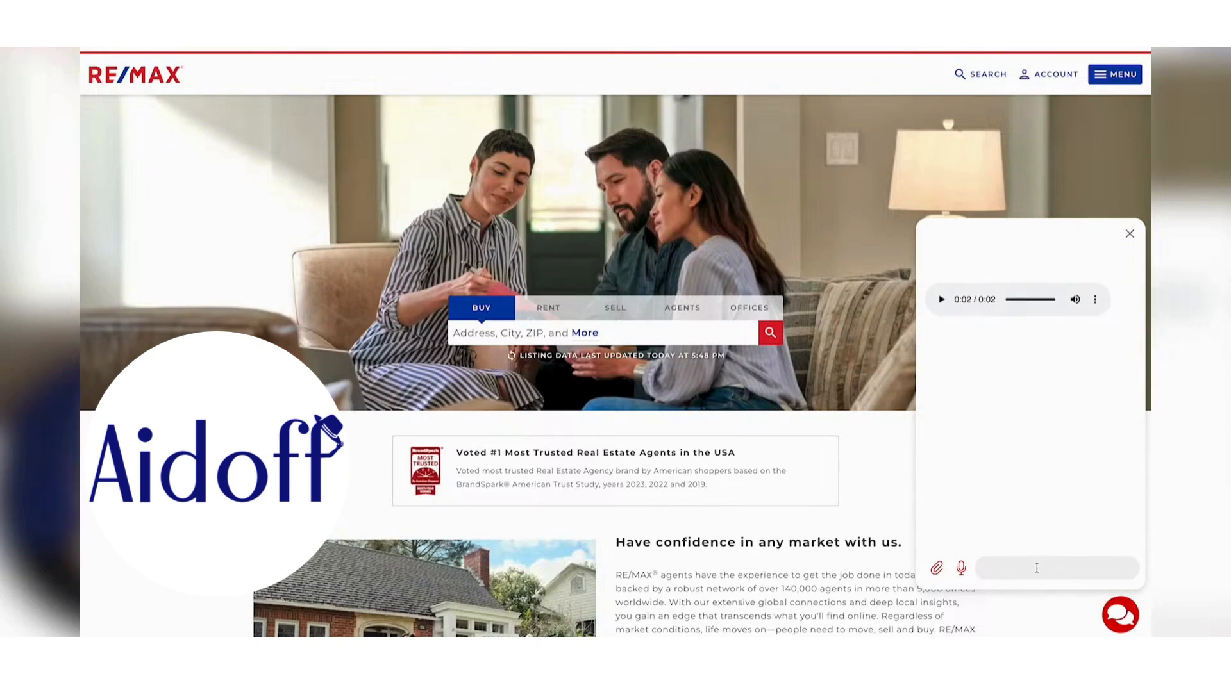
# - Ask the chatbot the best way to contact them about property in Hilton Head Island
pyautogui.click(1037, 568)
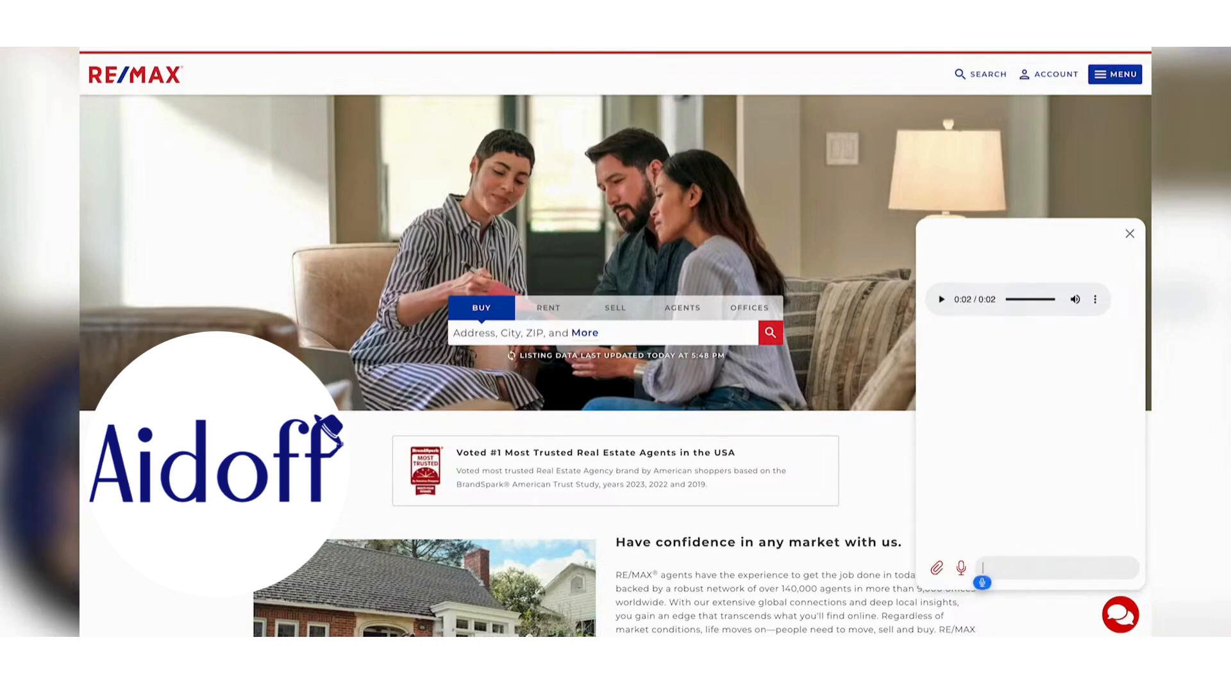
pyautogui.write("What's the best way to contact you guys?")
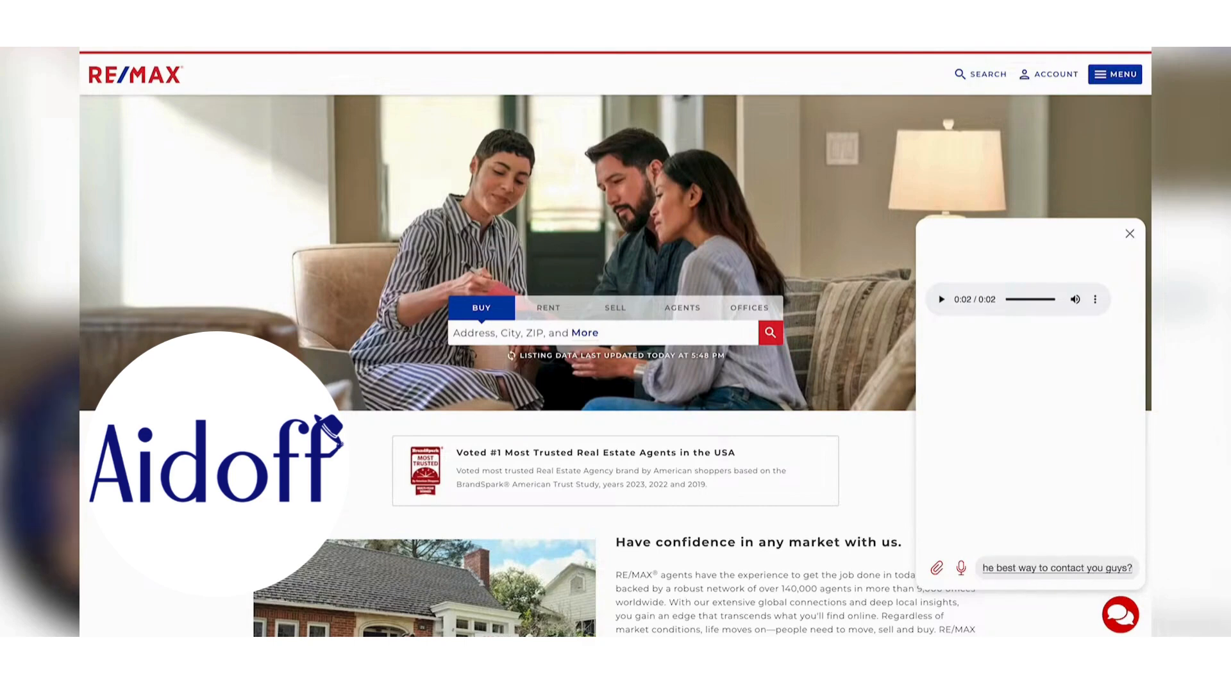
pyautogui.press('BackSpace')
pyautogui.write('if')
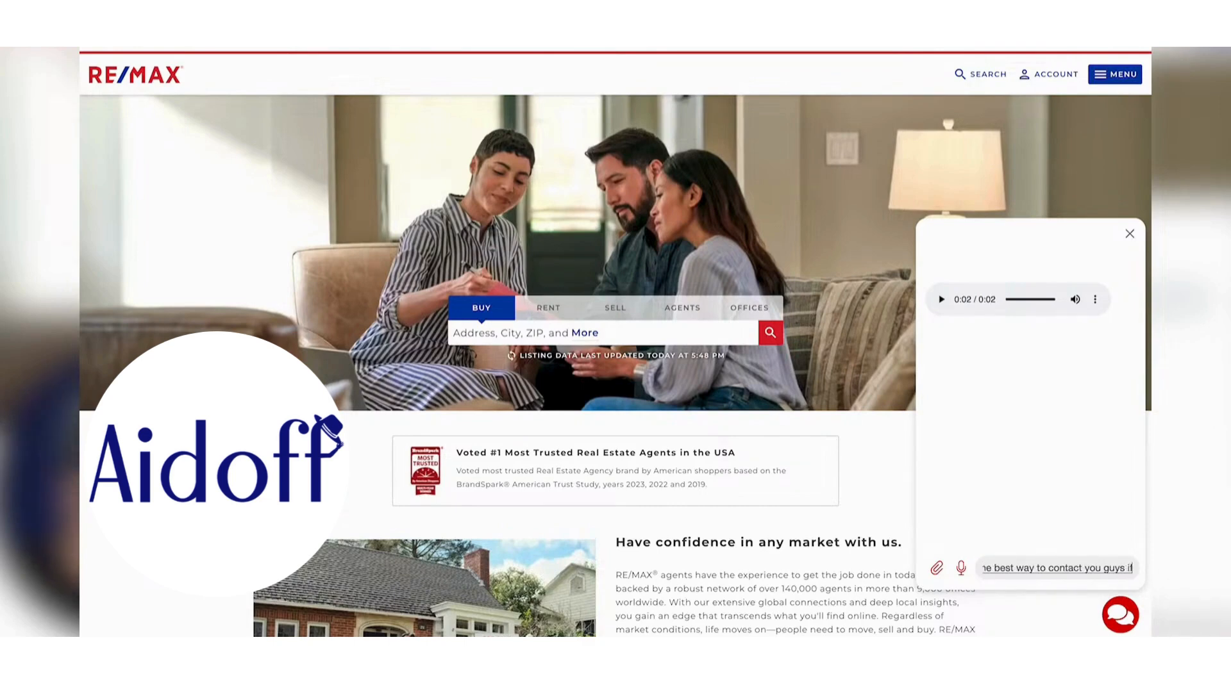
pyautogui.write(" I'm interested in property in Hilton")
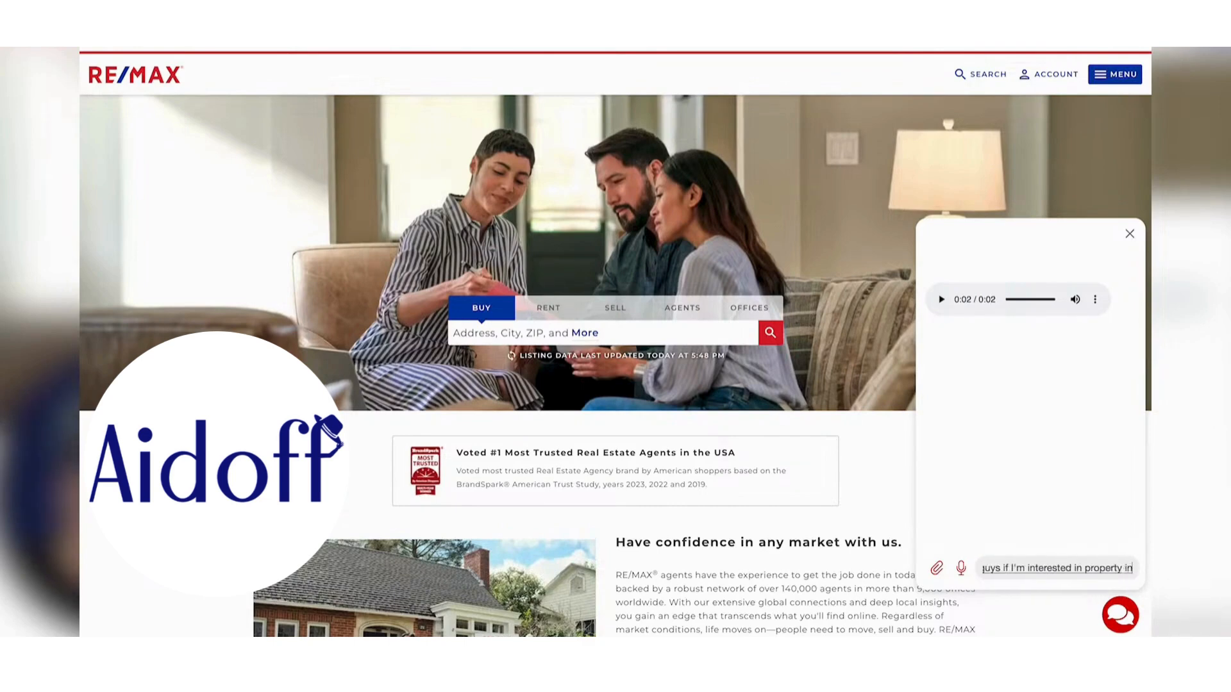
pyautogui.write(' head Island?')
pyautogui.press('Return')
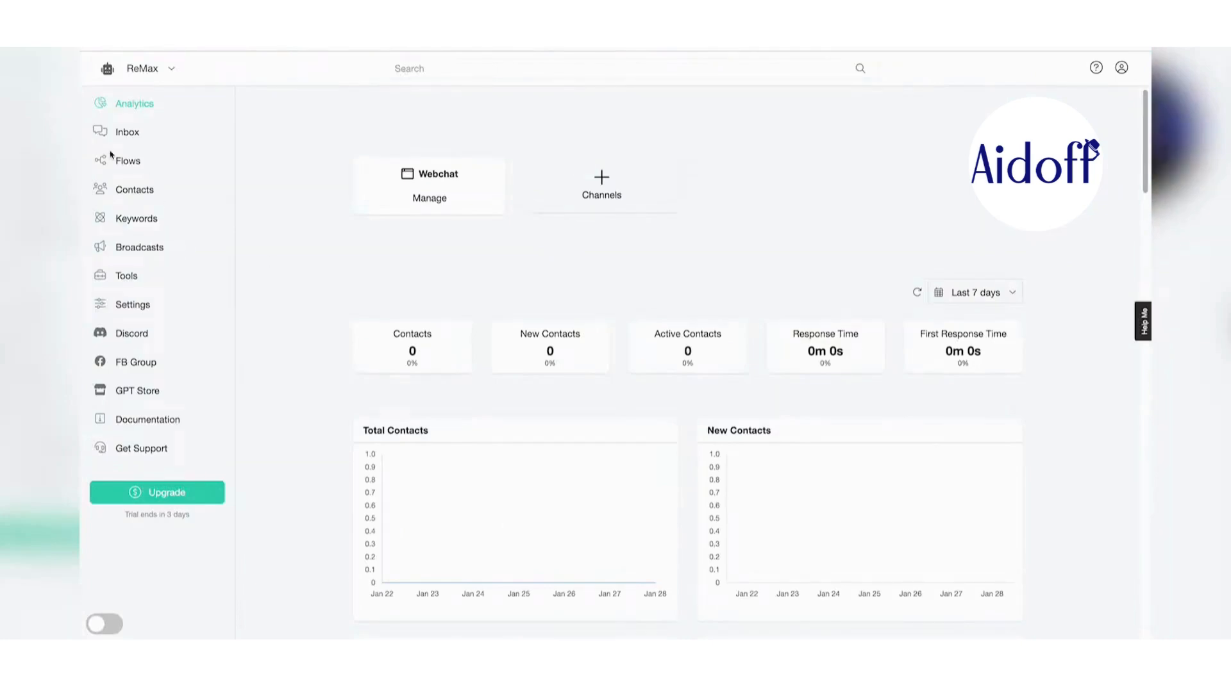
# - Create a new flow named Welcome Email
pyautogui.click(124, 160)
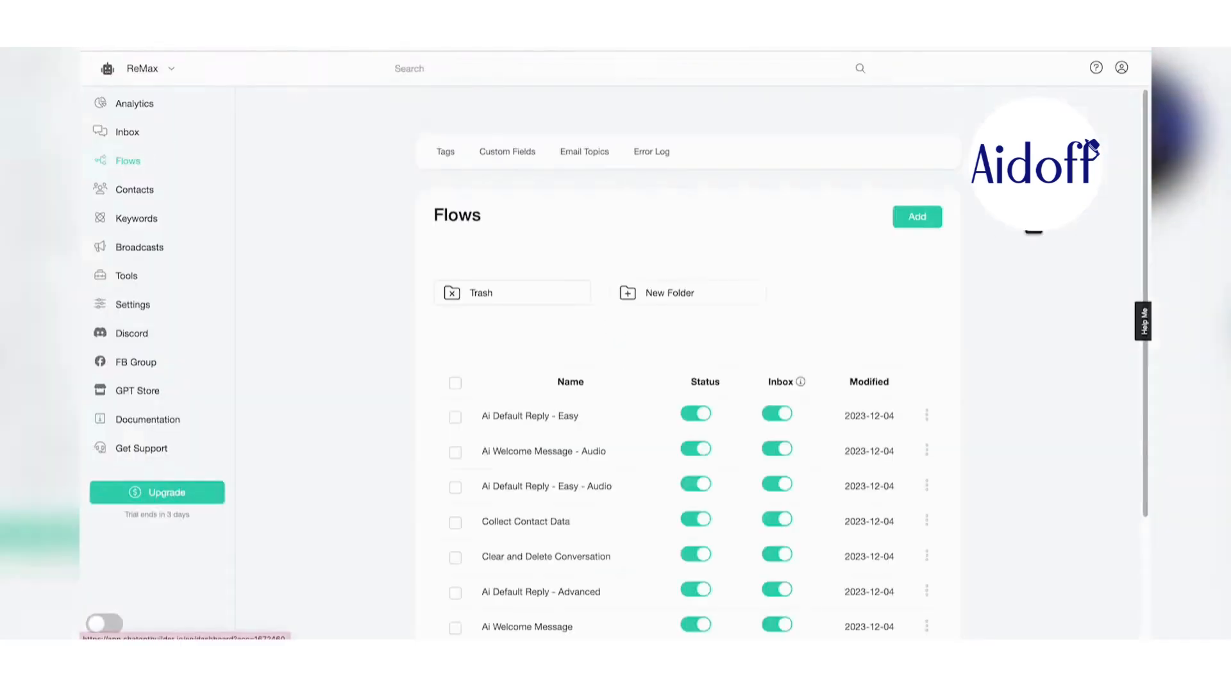
pyautogui.click(916, 212)
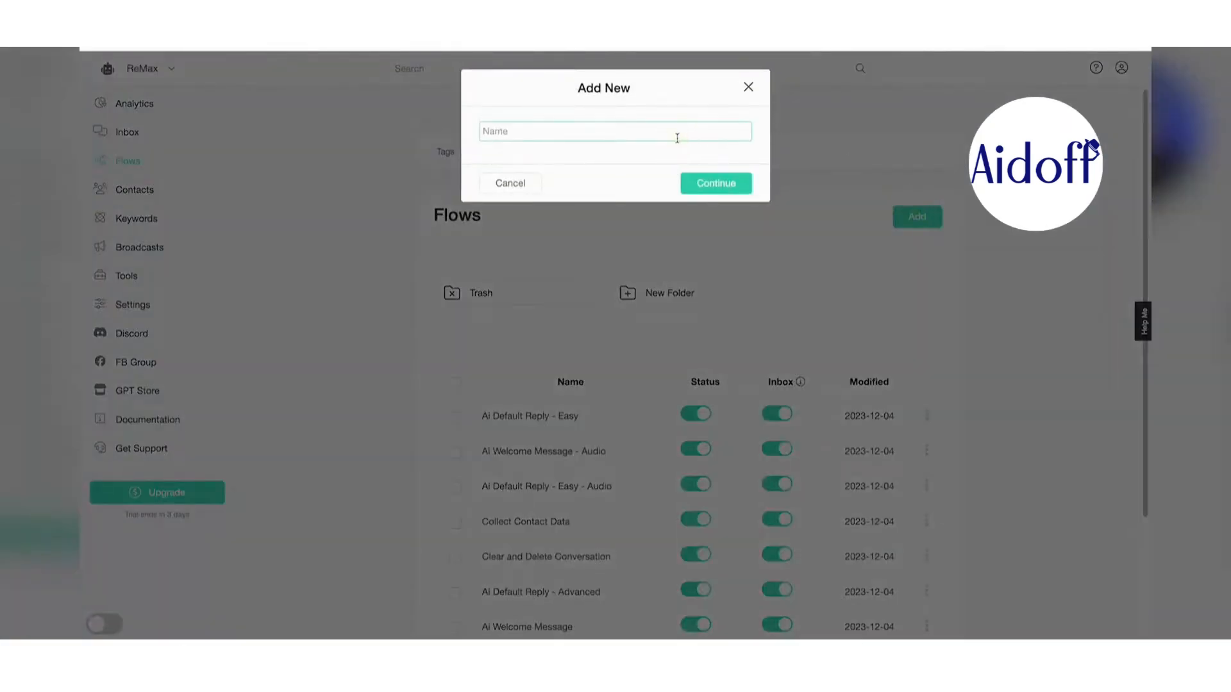
pyautogui.write('Welcome Email')
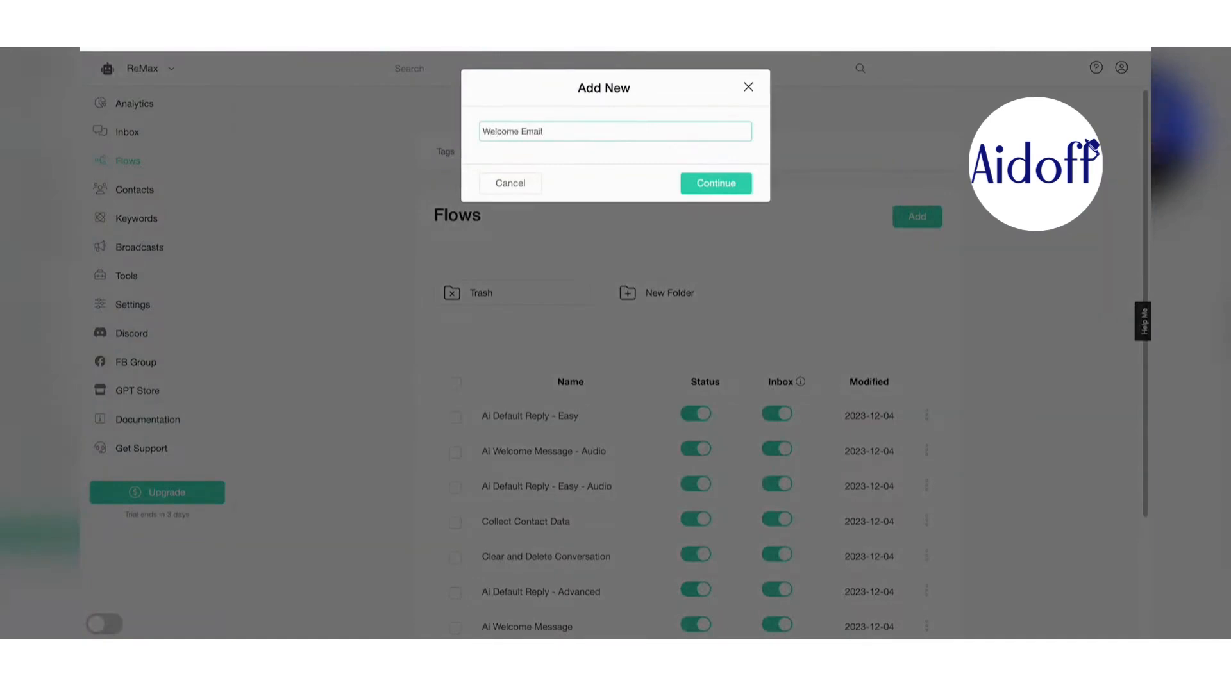
pyautogui.press('Return')
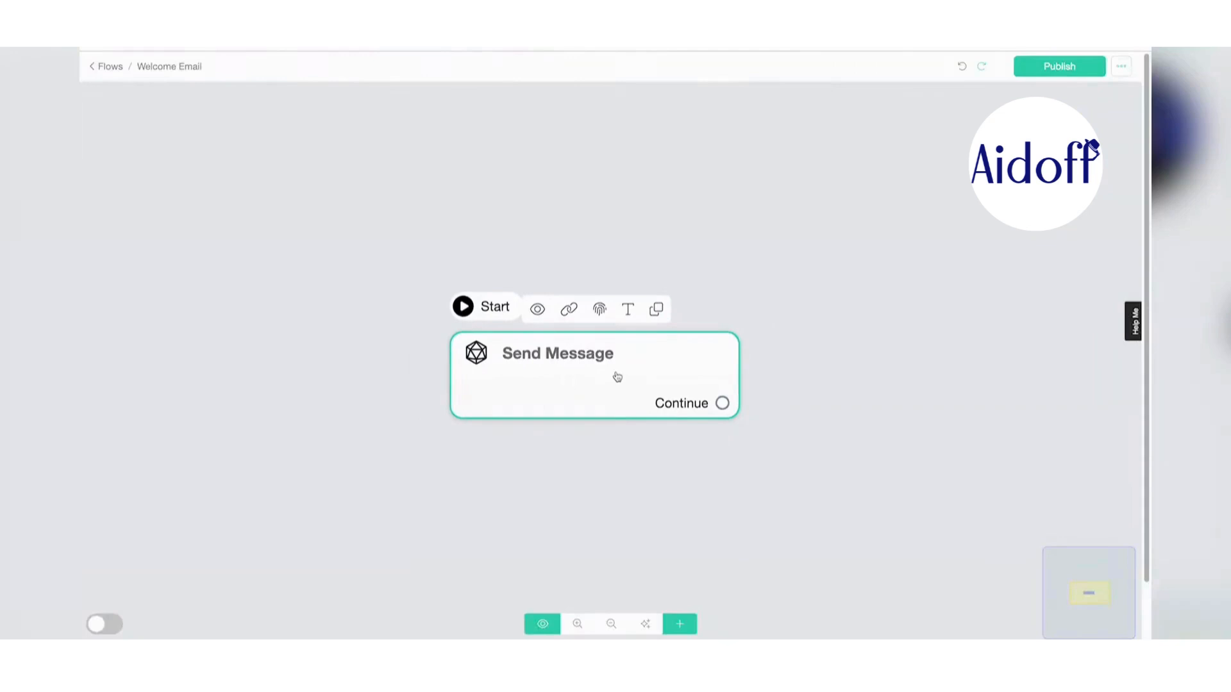
# - Add an OpenAI action to the flow's Send Message step and open its settings
pyautogui.click(617, 376)
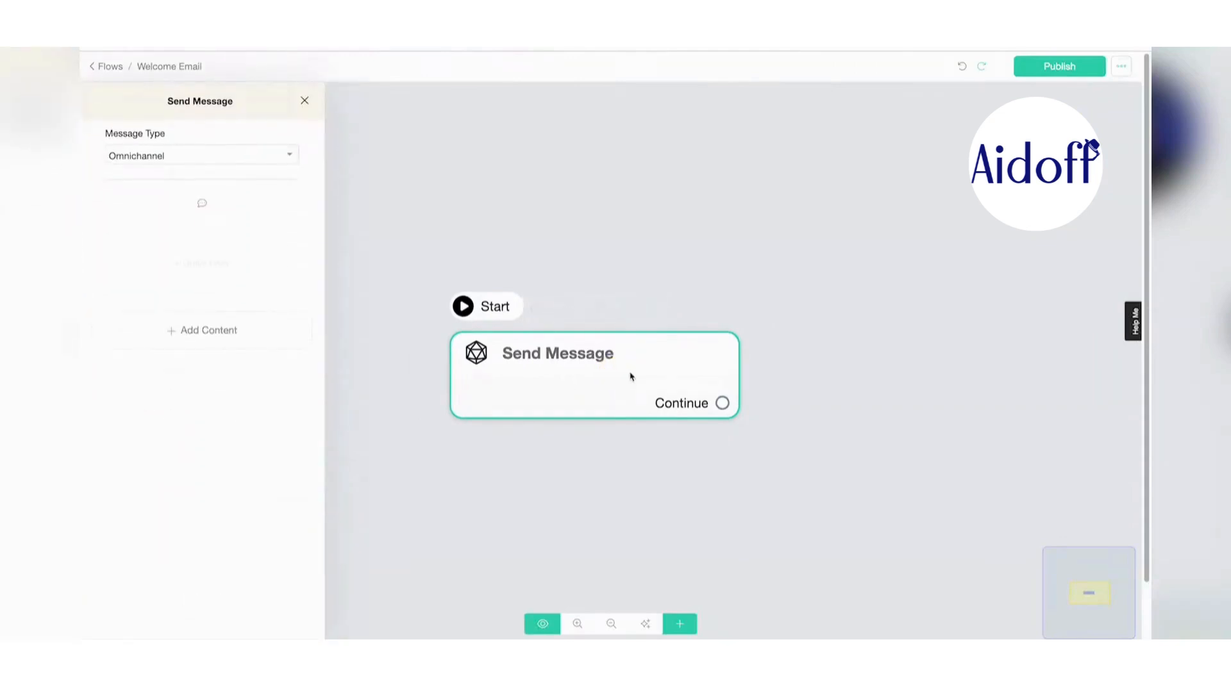
pyautogui.click(232, 328)
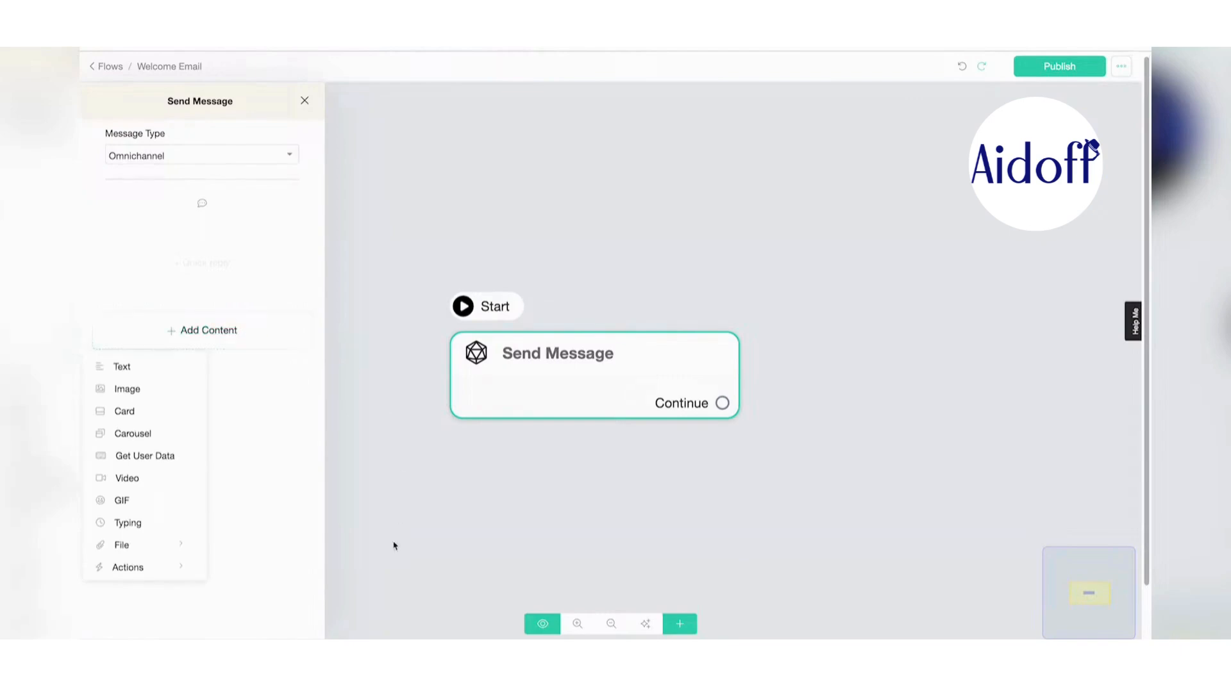
pyautogui.click(130, 567)
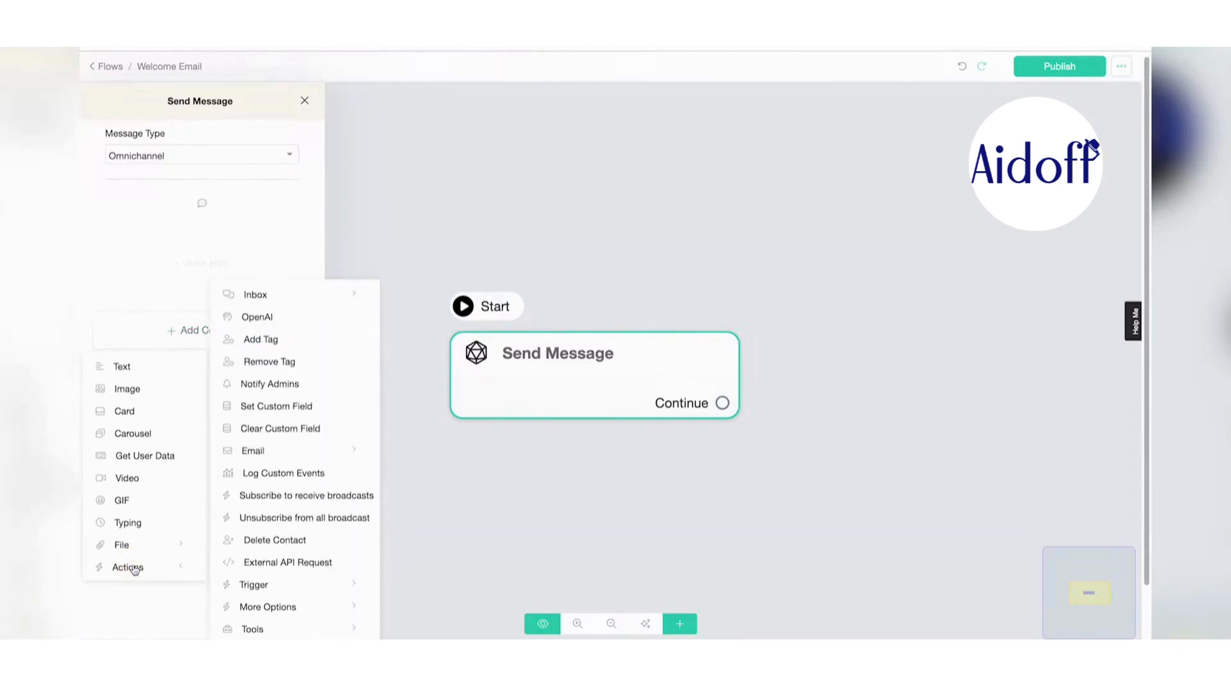
pyautogui.click(256, 317)
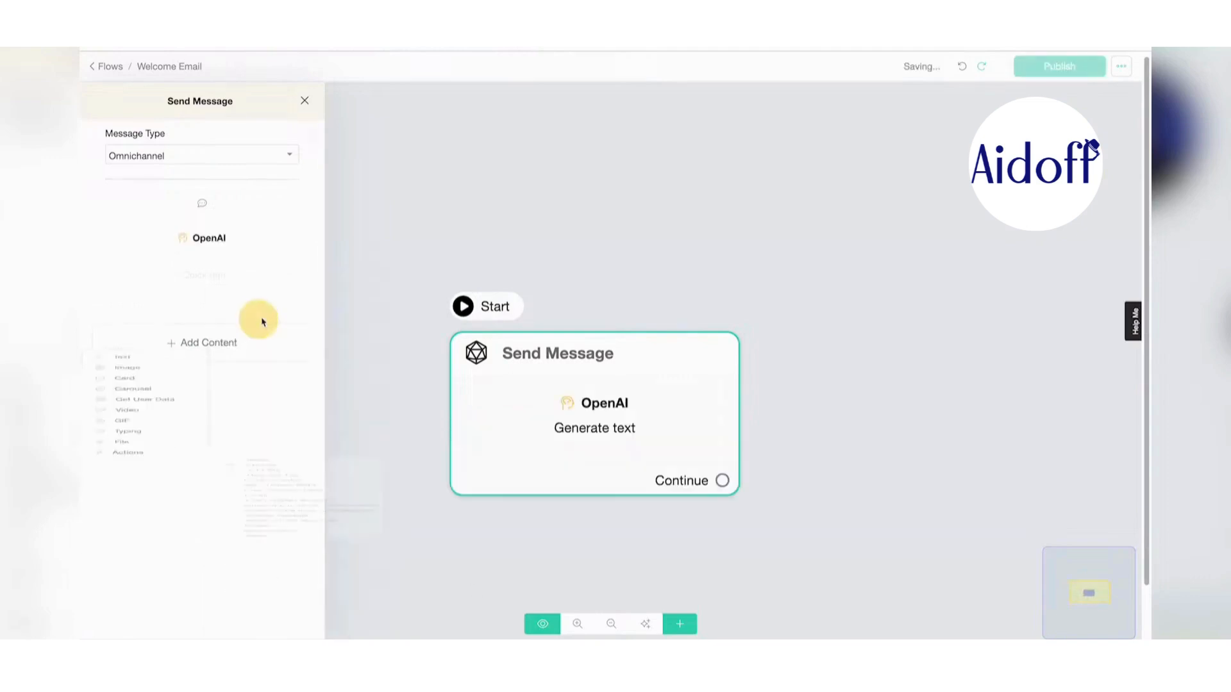
pyautogui.click(227, 243)
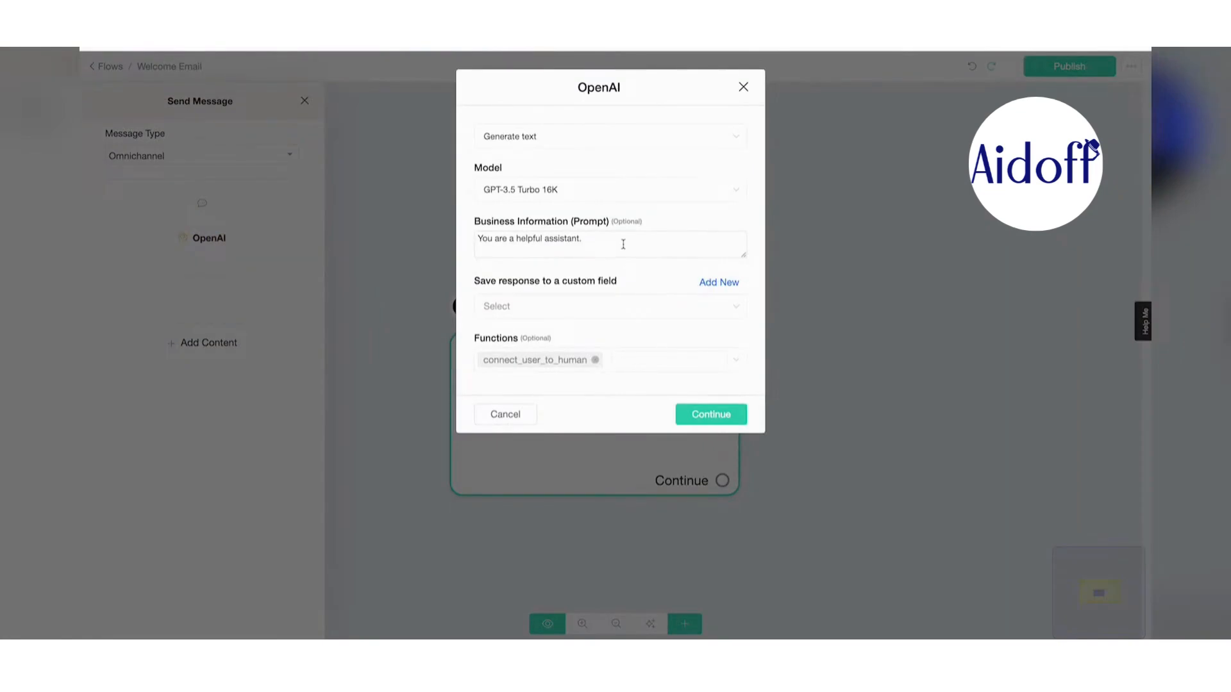
# - Extend the prompt: a new client shared contact info, write a one-paragraph welcome email
pyautogui.click(623, 244)
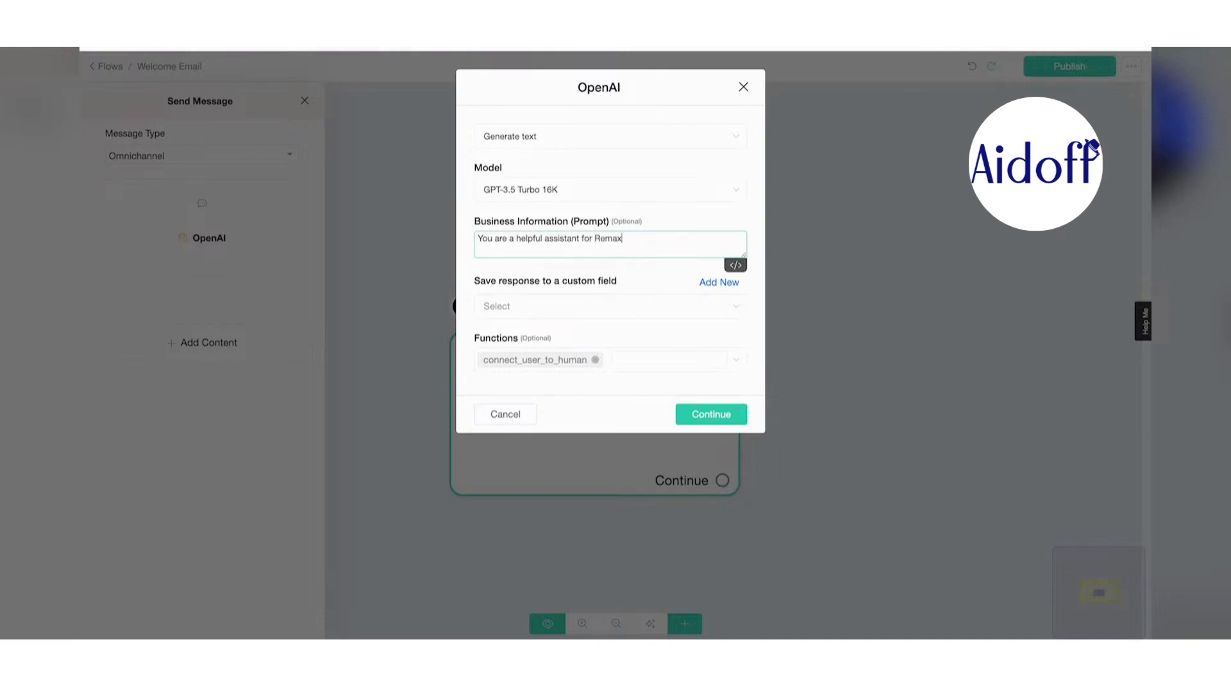
pyautogui.write('. Apotential new client has just pro')
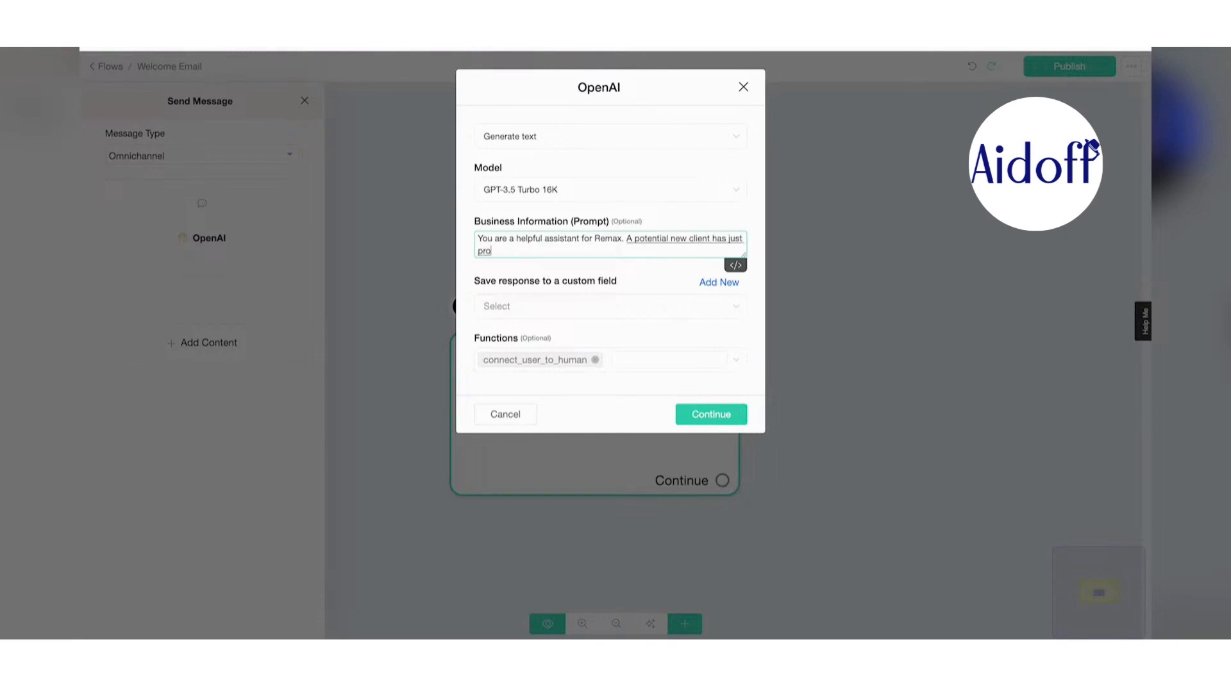
pyautogui.write('vided their contact information')
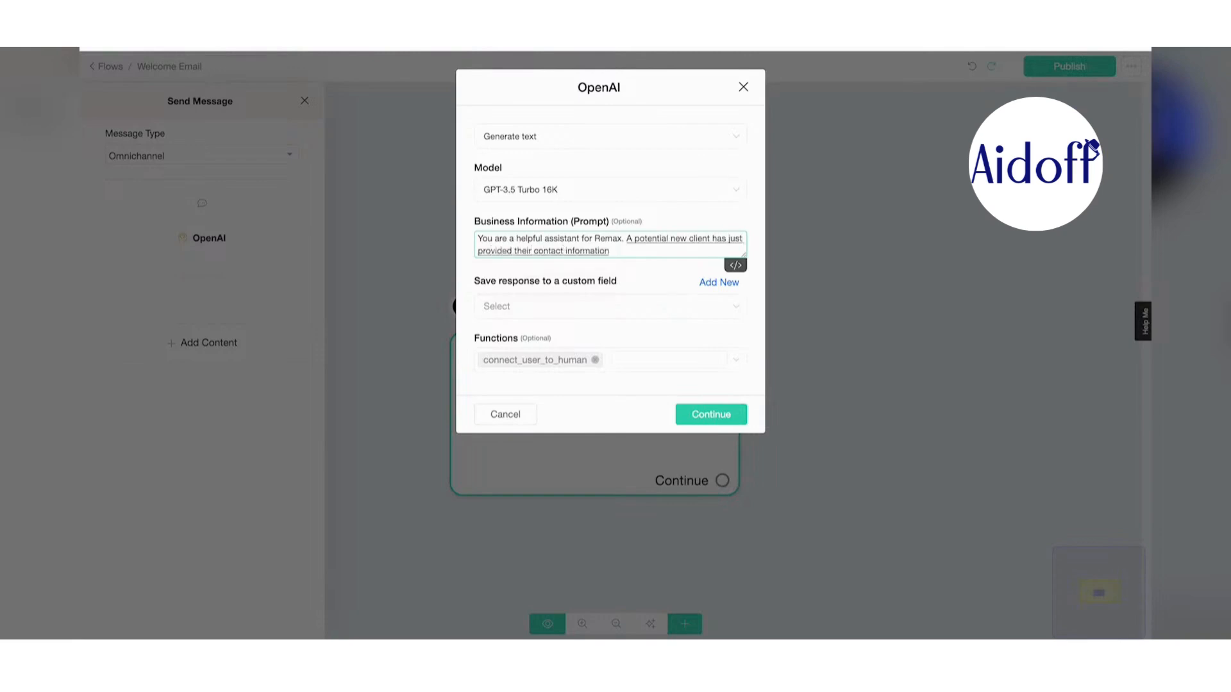
pyautogui.write(' and you are to write them a warm welcome e')
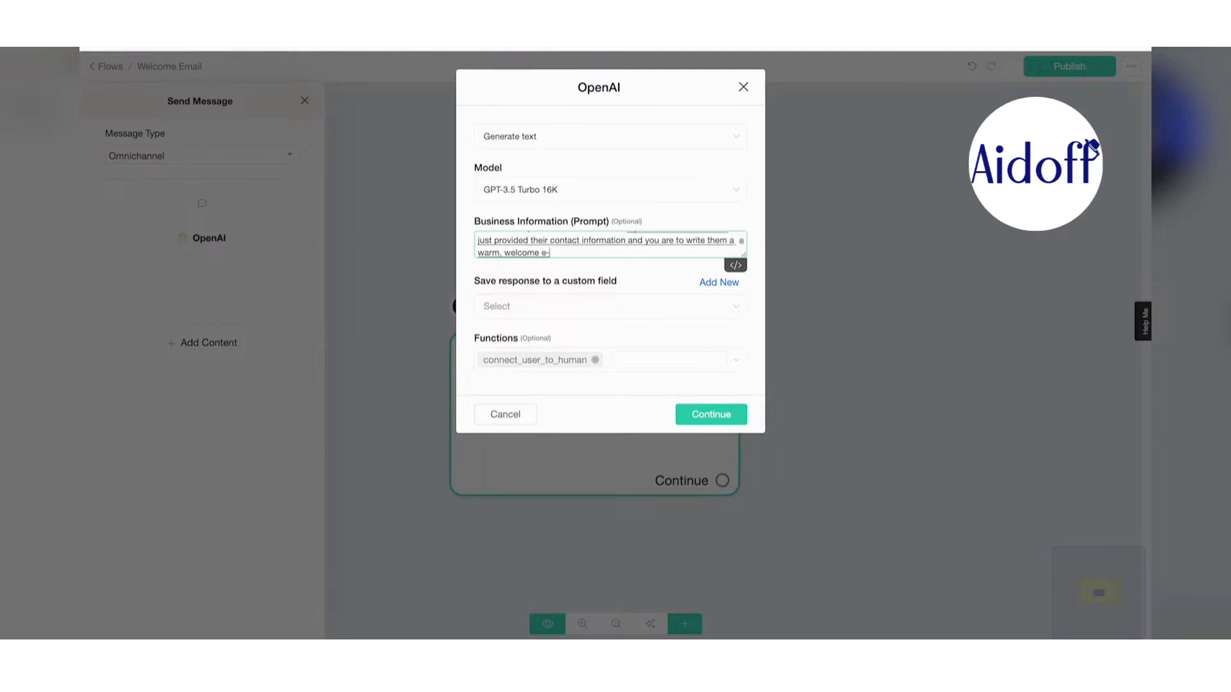
pyautogui.write('mail signed by the Remax')
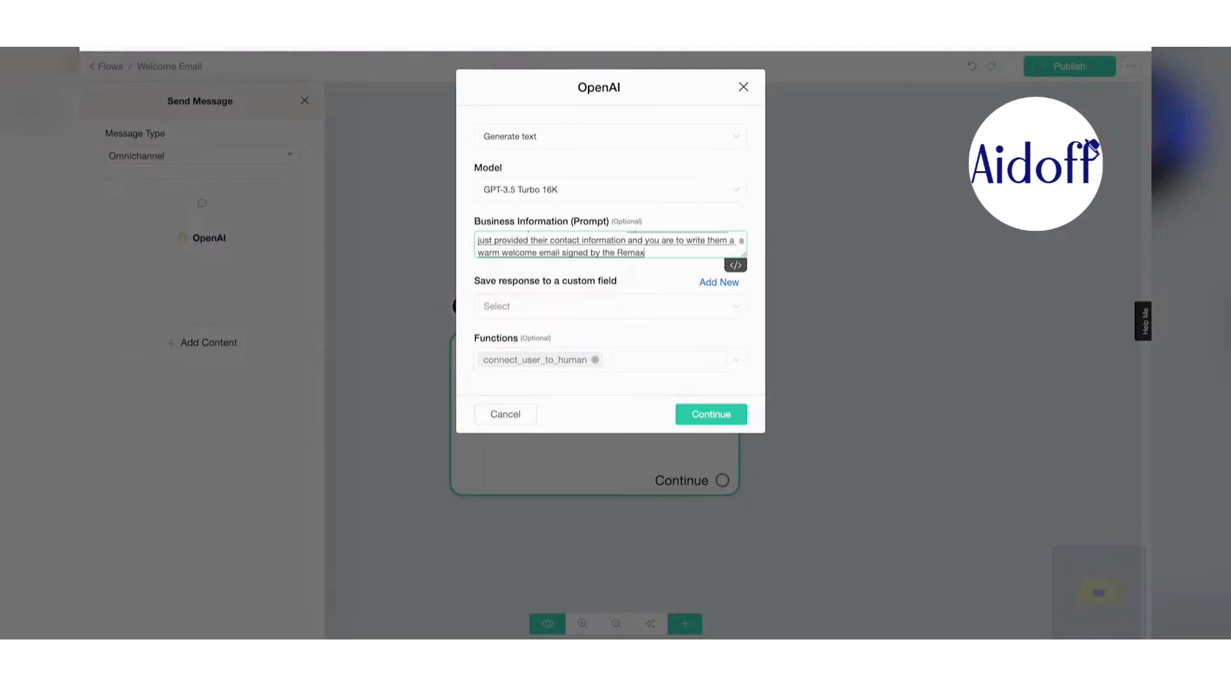
pyautogui.write(' team. Make sure.')
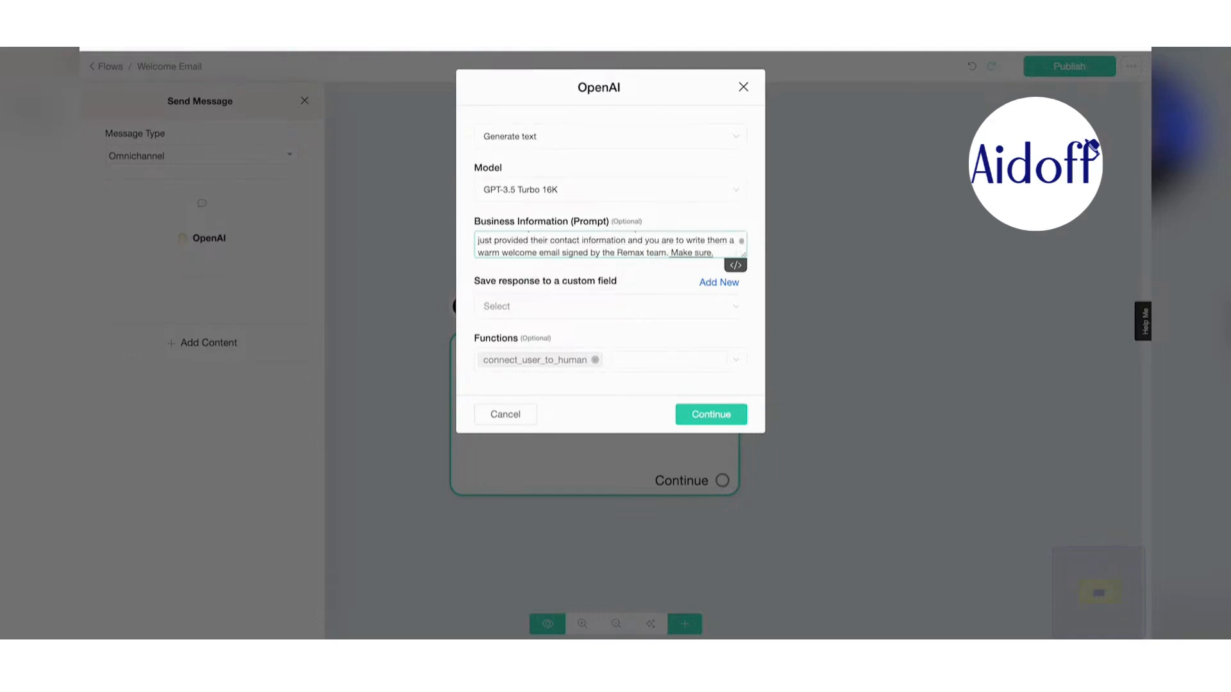
pyautogui.press('BackSpace')
pyautogui.write("it's only one paragraph.")
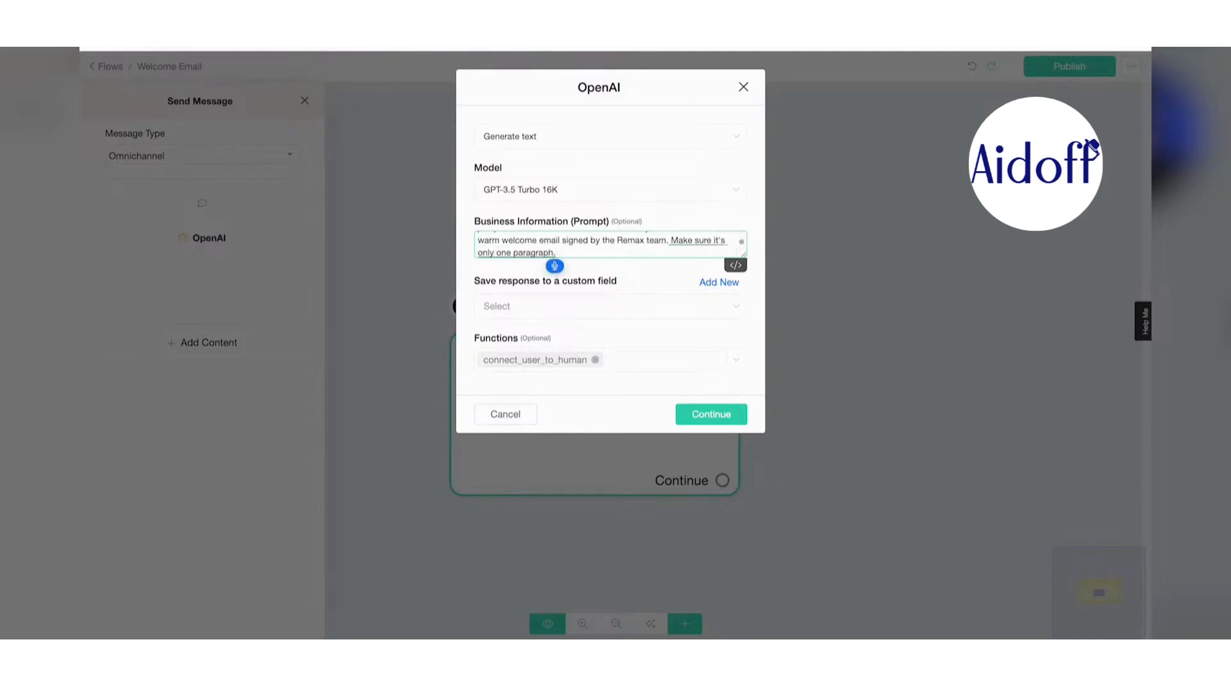
# - Save the response to a new aiemail custom field, remove connect_user_to_human, and continue
pyautogui.click(719, 334)
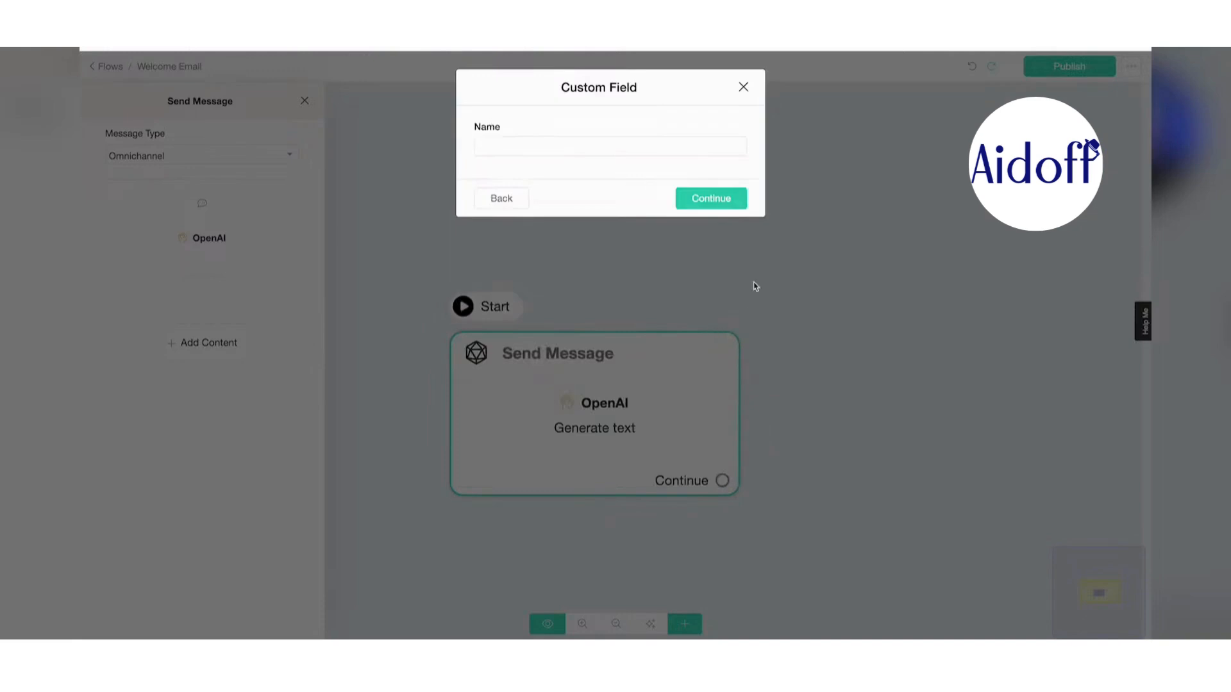
pyautogui.click(623, 144)
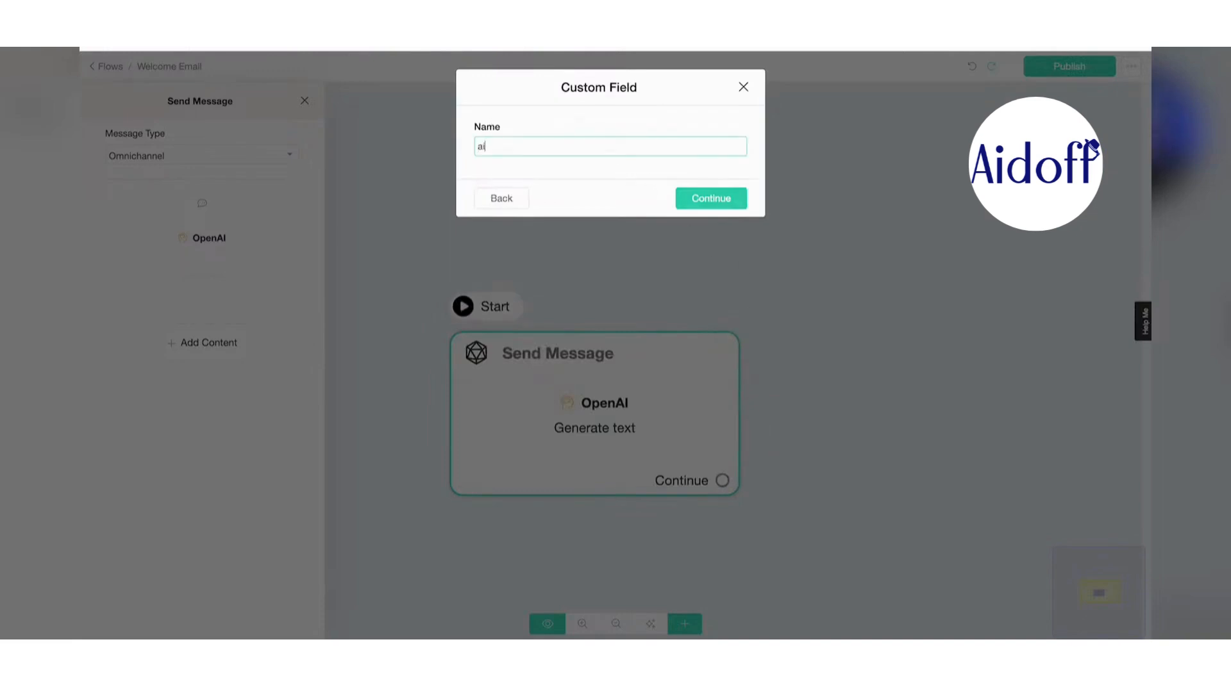
pyautogui.click(711, 198)
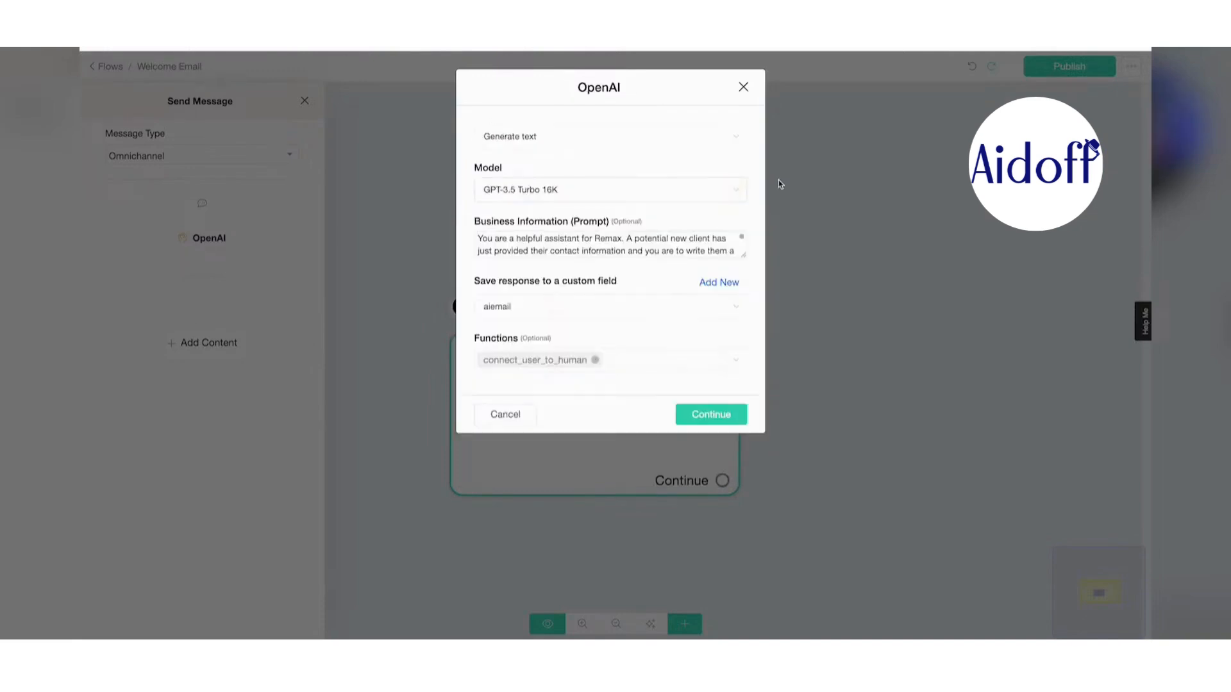
pyautogui.click(595, 360)
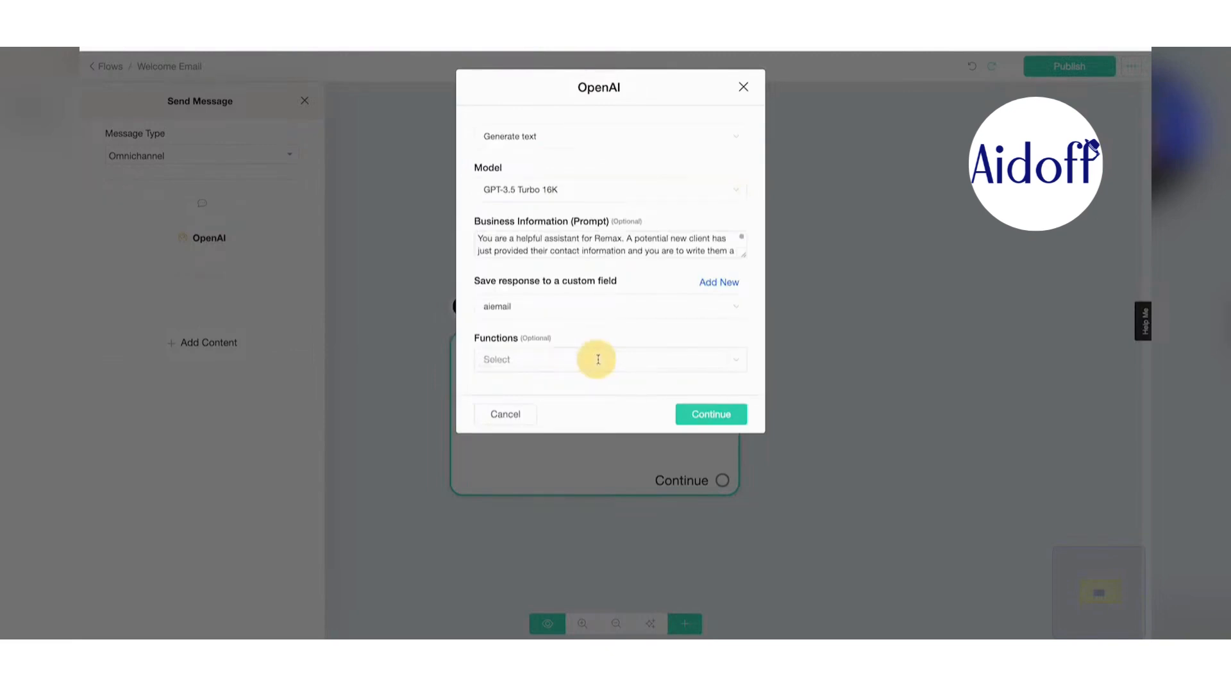
pyautogui.click(739, 416)
# - Add a Send Email step to the Welcome Email flow
pyautogui.click(819, 305)
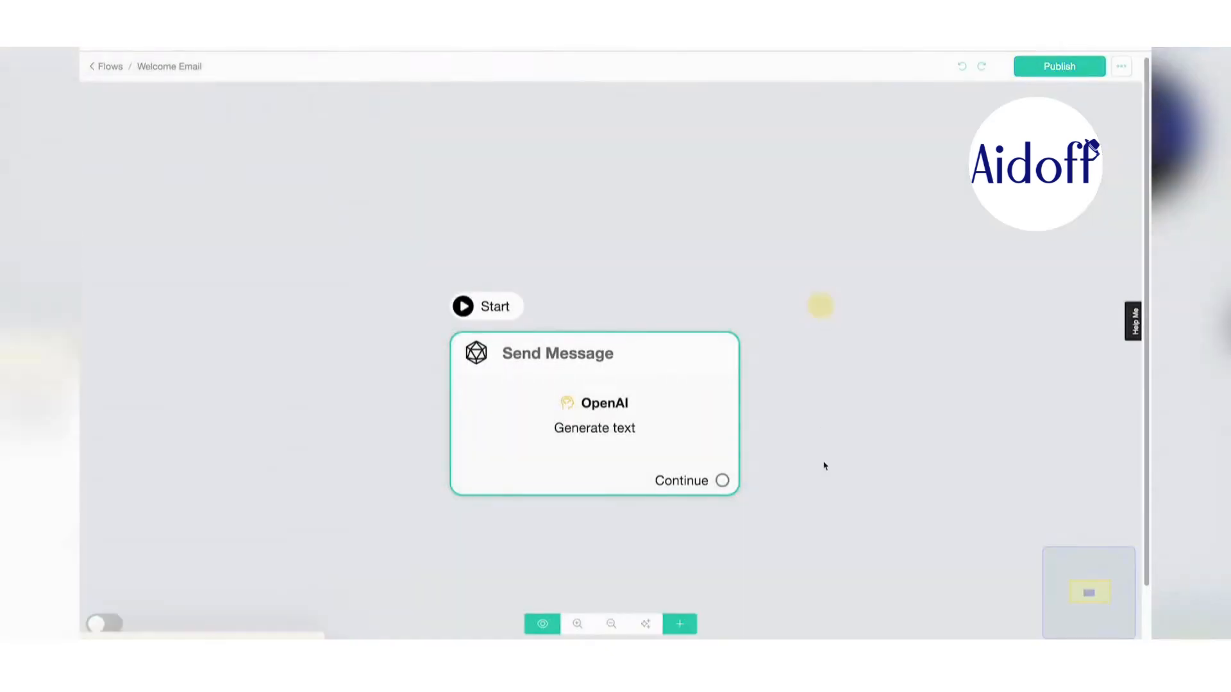
pyautogui.moveTo(641, 448); pyautogui.dragTo(431, 441)
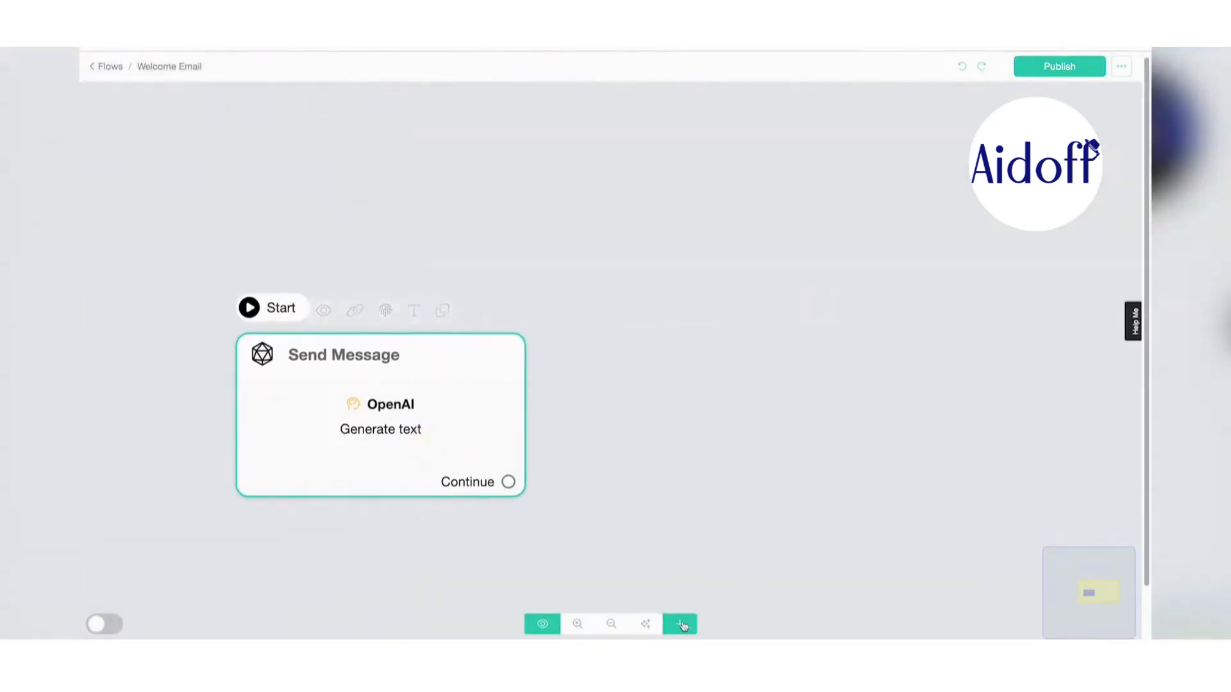
pyautogui.click(680, 624)
pyautogui.click(717, 511)
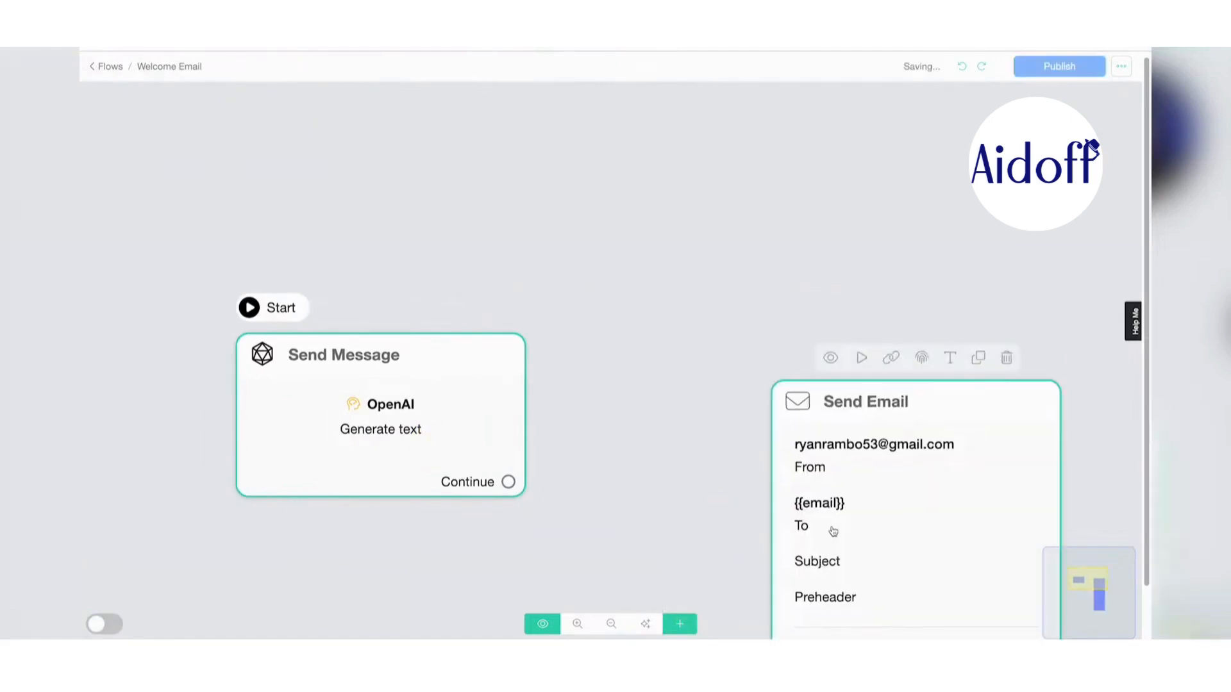
pyautogui.scroll(-5, 580, 410)
pyautogui.moveTo(701, 357); pyautogui.dragTo(756, 352)
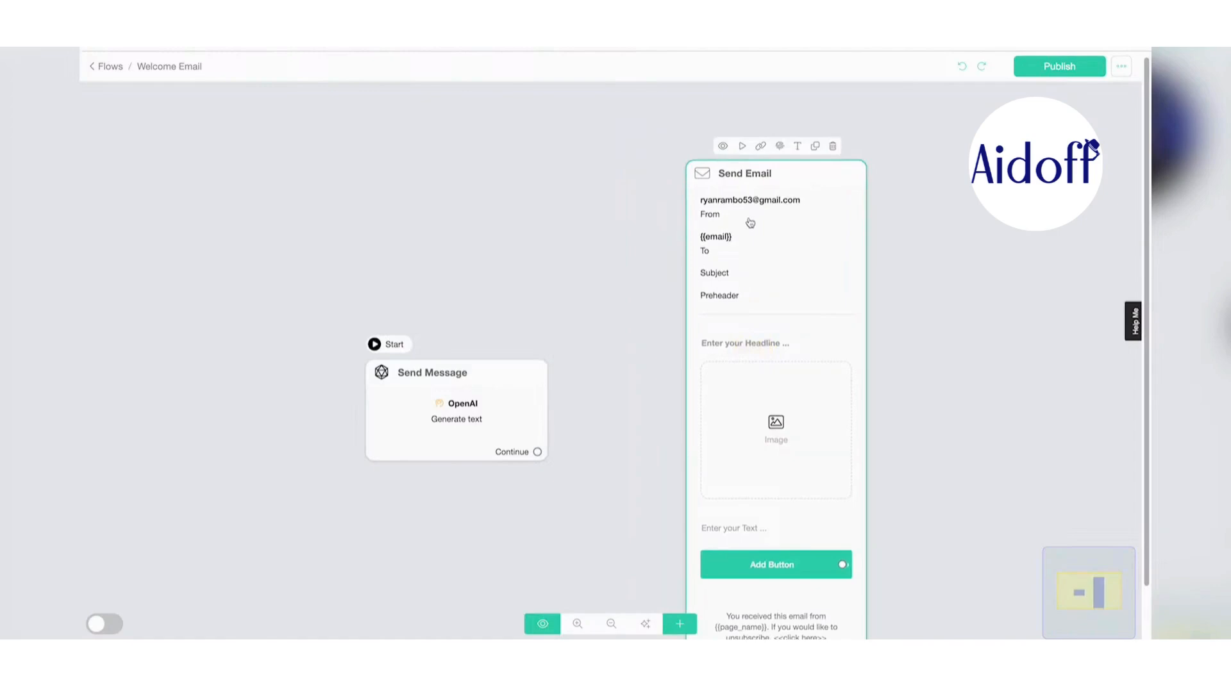
# - Connect Send Message's Continue output to the Send Email step and tidy the layout
pyautogui.scroll(2, 754, 210)
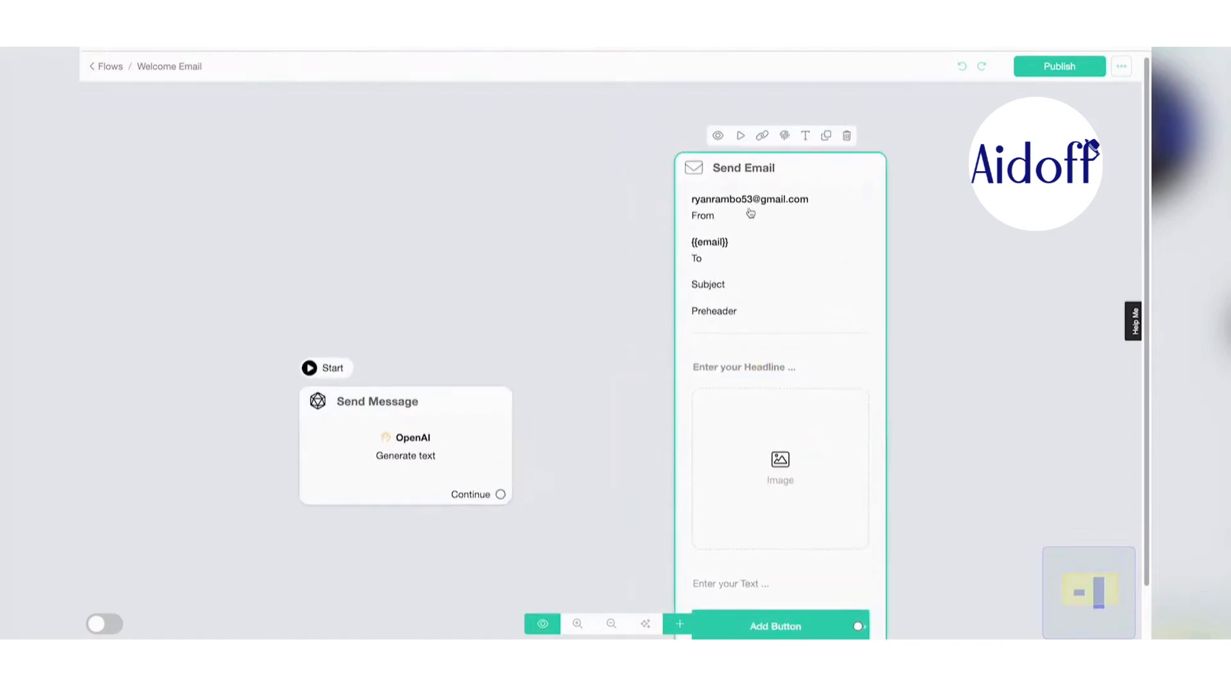
pyautogui.moveTo(510, 498); pyautogui.dragTo(737, 283)
pyautogui.scroll(-2, 605, 452)
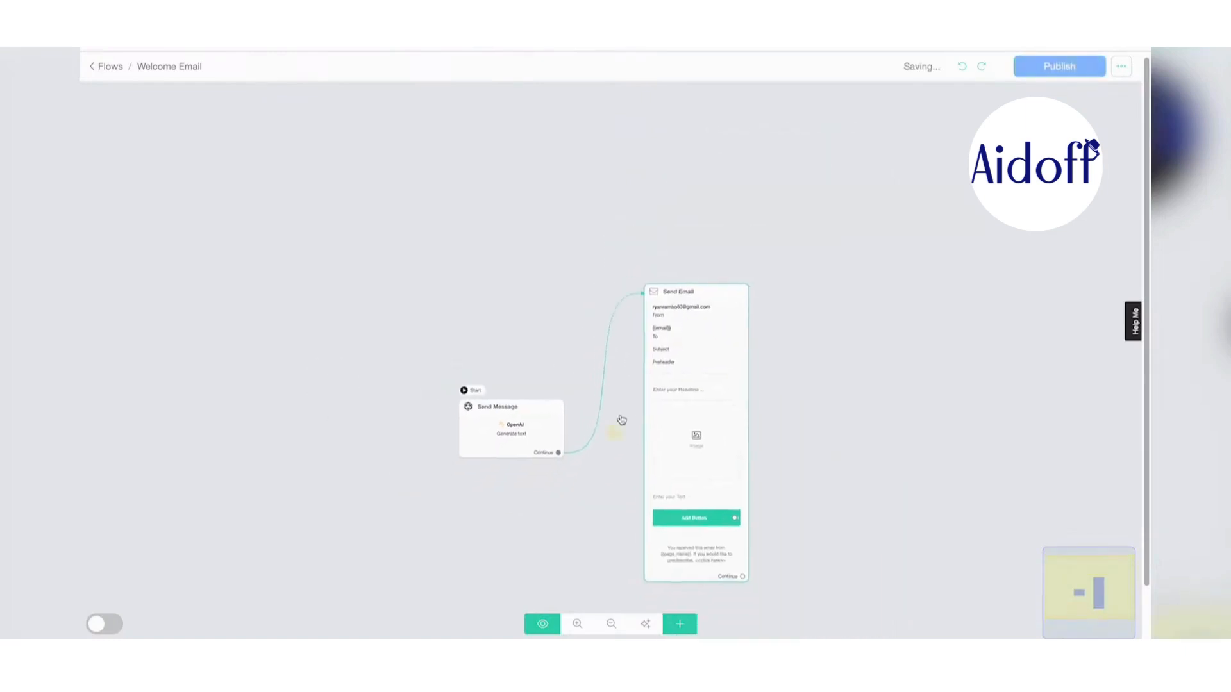
pyautogui.scroll(3, 622, 417)
pyautogui.moveTo(502, 417); pyautogui.dragTo(515, 336)
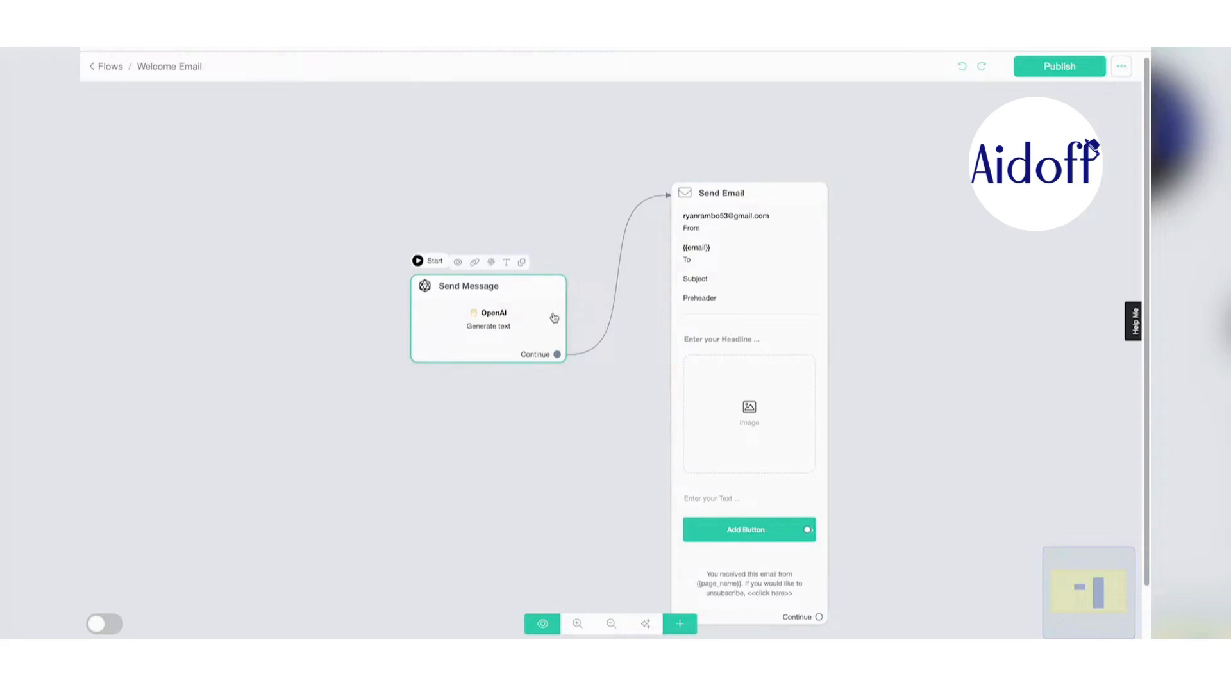
# - Set the subject 'Thanks for Your Interest in ReMax!' and preheader 'We appreciate you, {{first_name}}!'
pyautogui.click(757, 320)
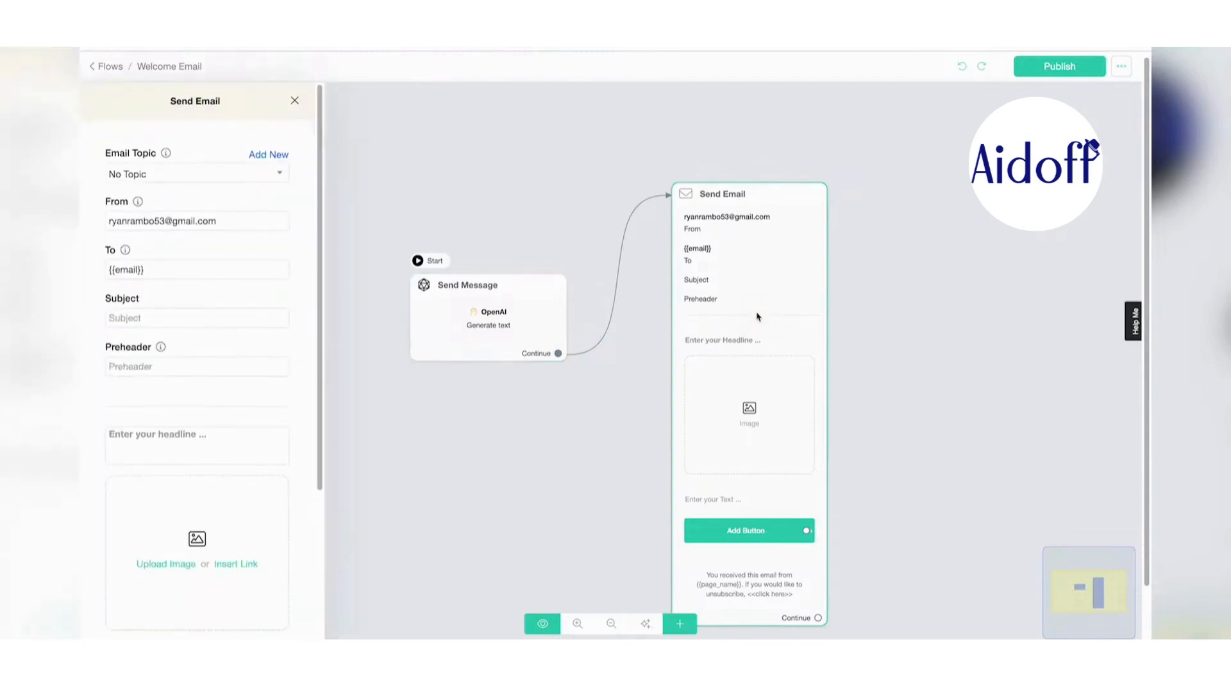
pyautogui.click(264, 318)
pyautogui.write('Thanks for Your I')
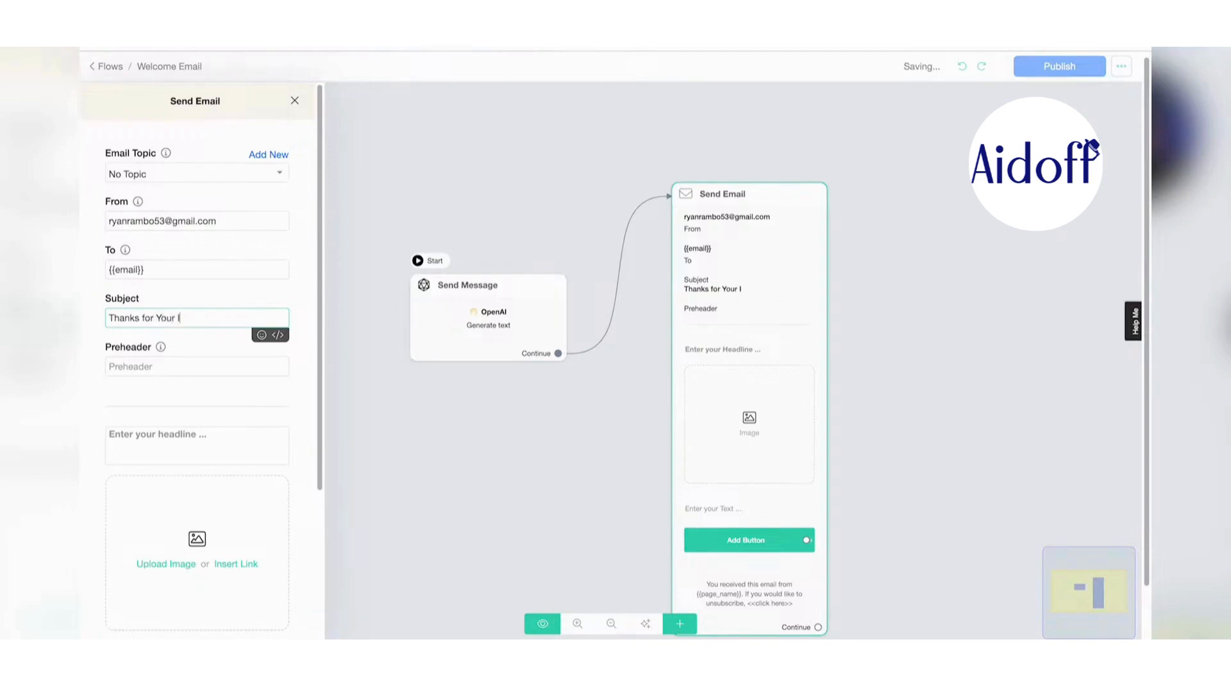
pyautogui.write('nterest in ReMax!')
pyautogui.click(222, 367)
pyautogui.write('We a')
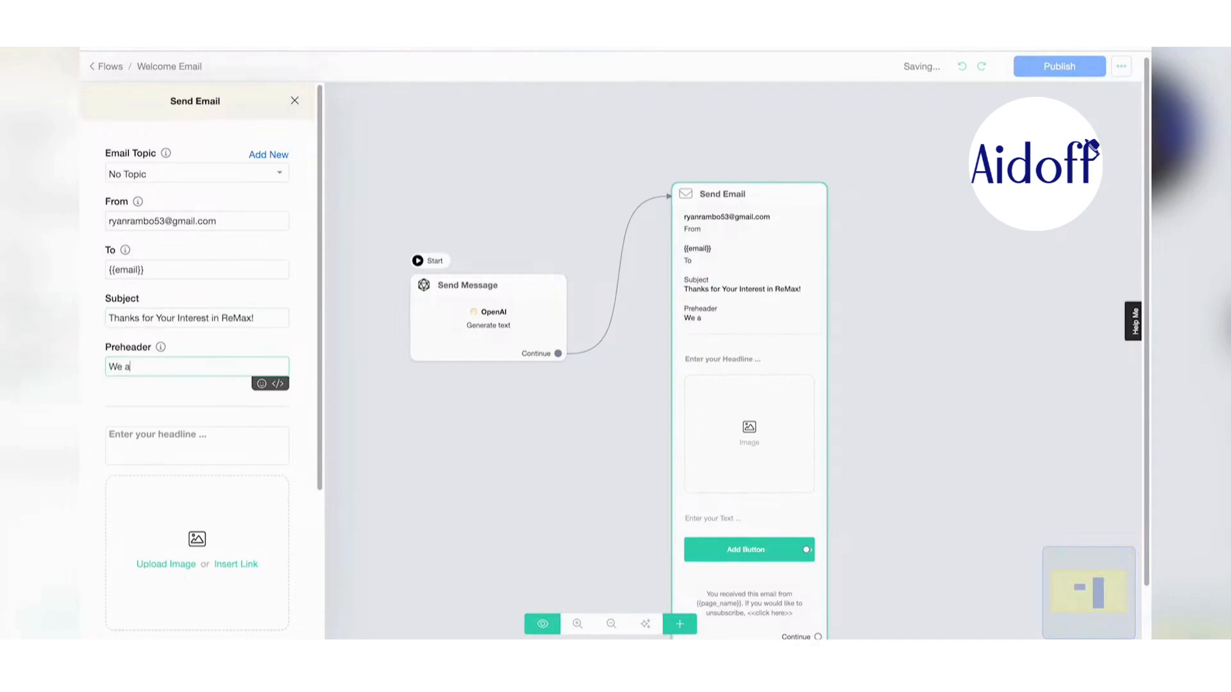
pyautogui.write('ppreciate you')
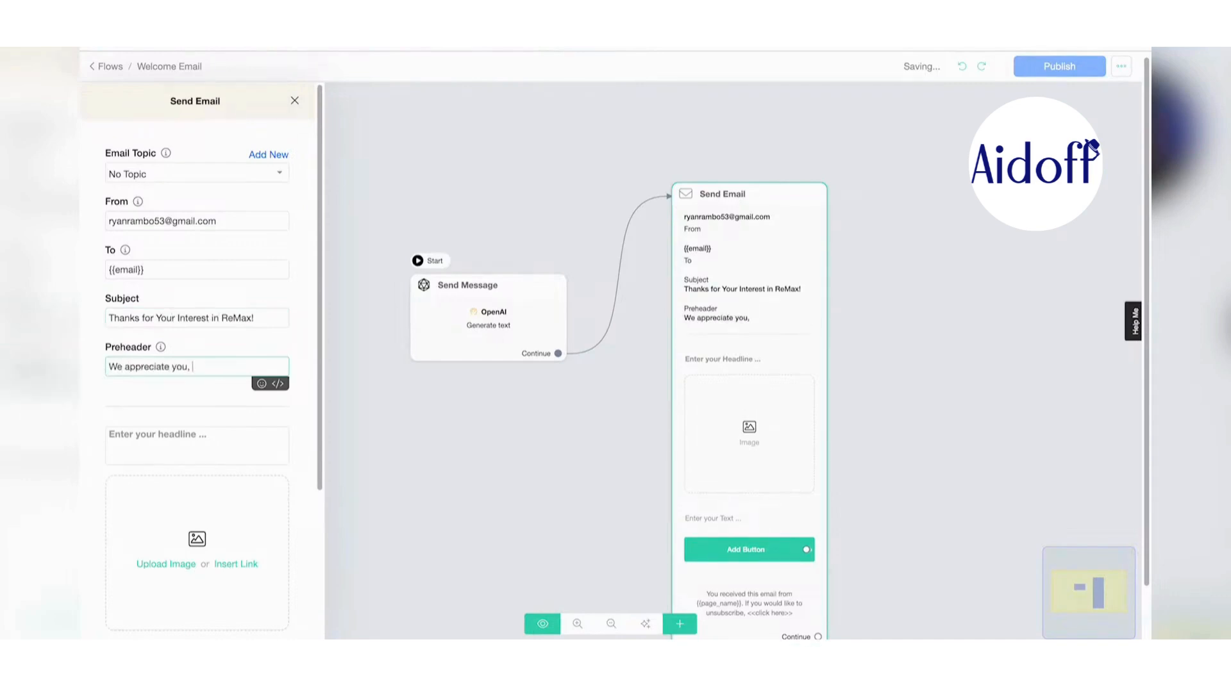
pyautogui.write(', {fir')
pyautogui.click(265, 385)
pyautogui.write('!')
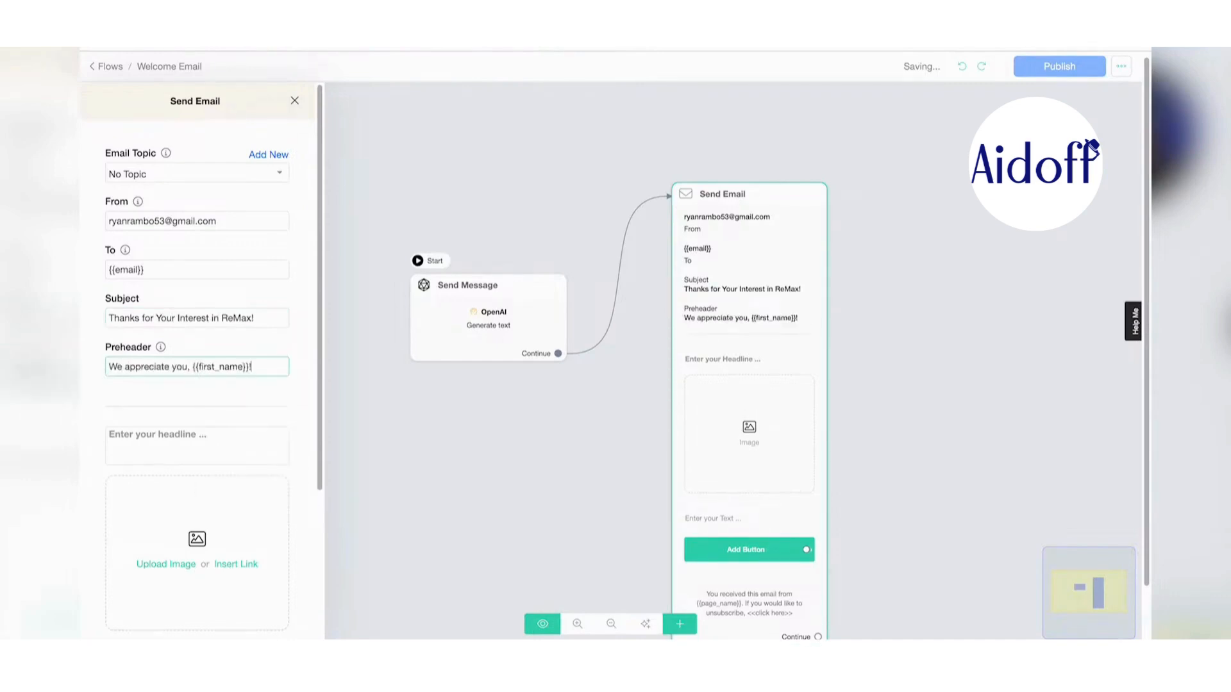
# - Enter the email headline 'Welcome to Remax', then return to the Send Message step
pyautogui.click(192, 444)
pyautogui.write('Welcome to R')
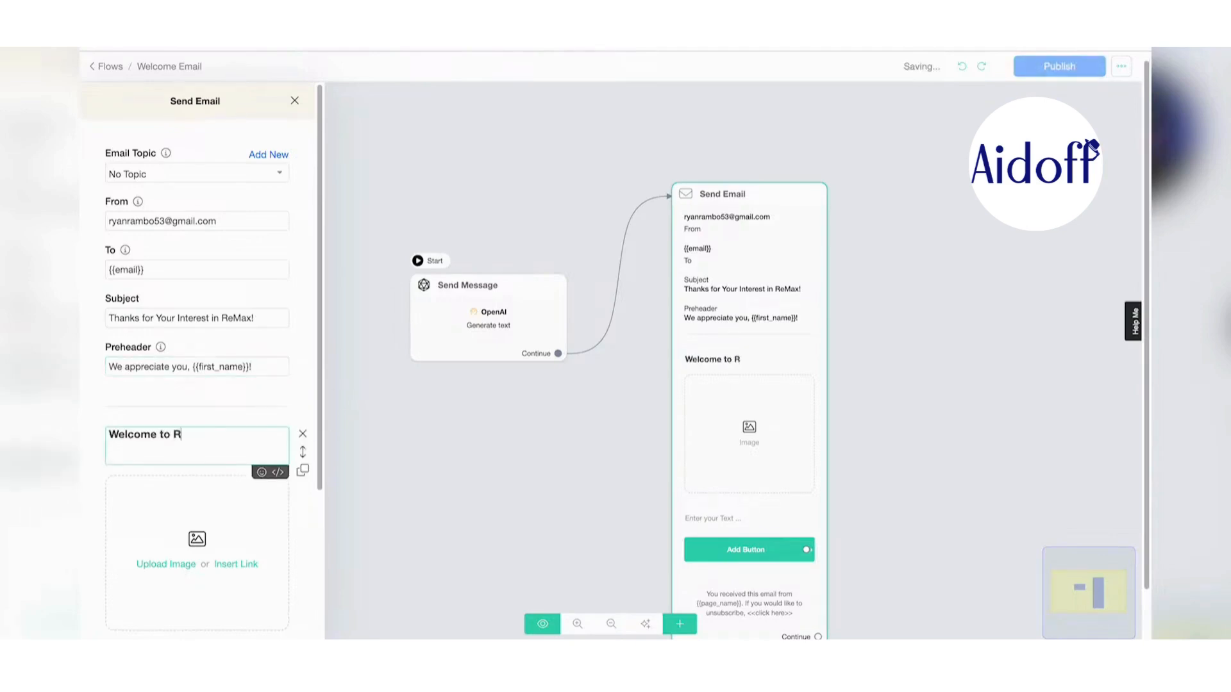
pyautogui.write('emax')
pyautogui.scroll(-3, 294, 393)
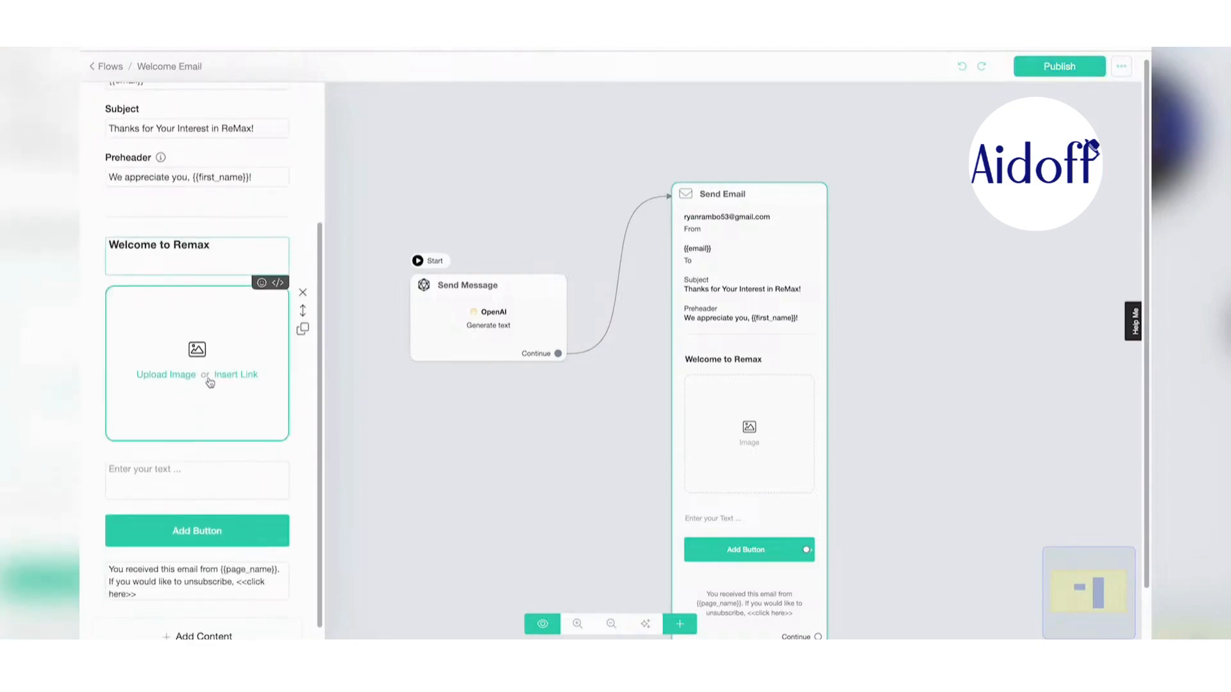
pyautogui.click(489, 353)
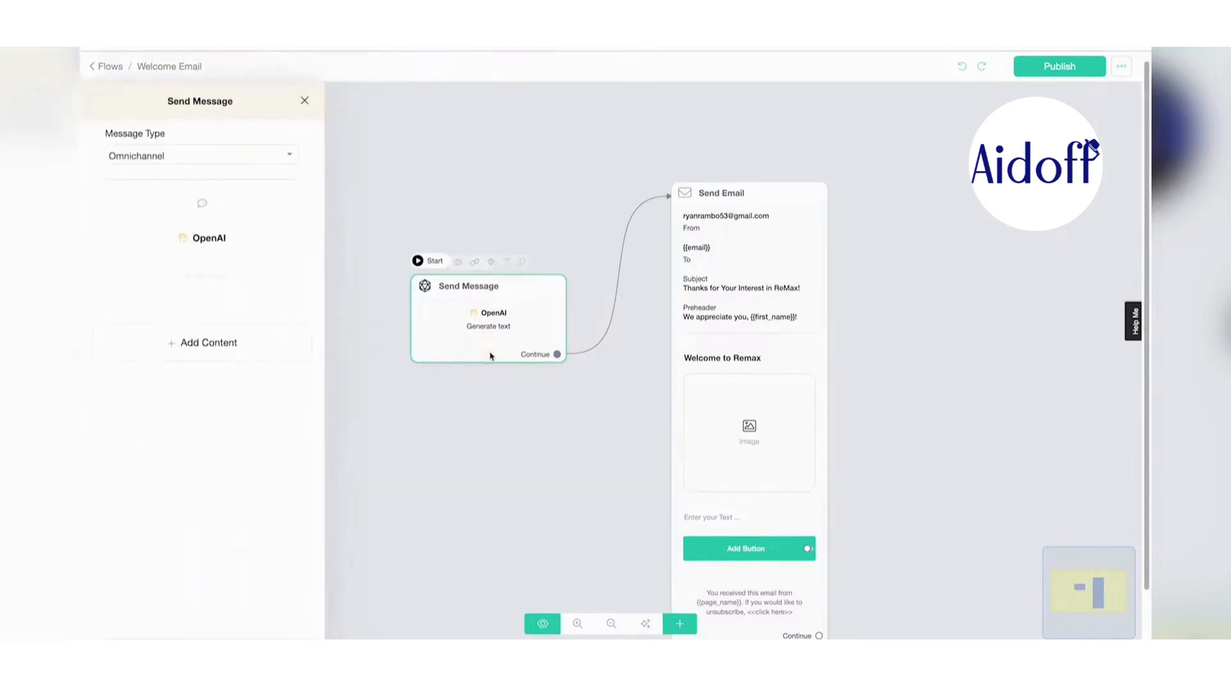
# - Add a second OpenAI action set to Generate Image at 1024x1024 (DALL·E 3)
pyautogui.click(242, 351)
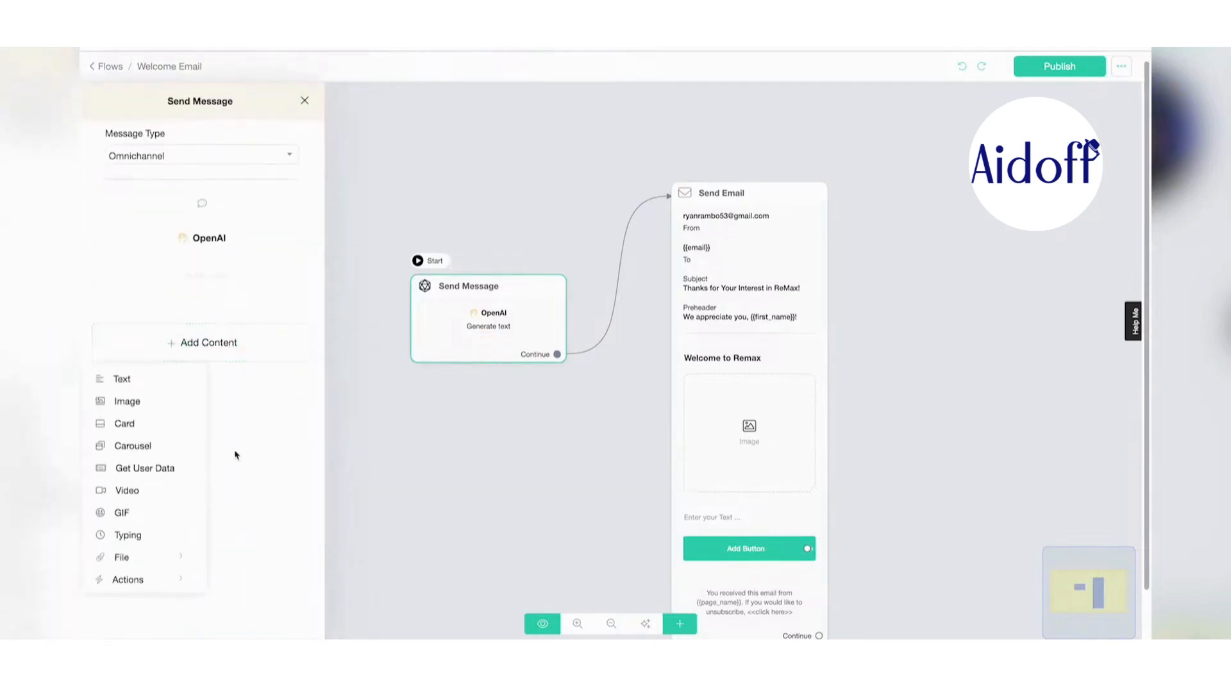
pyautogui.click(148, 580)
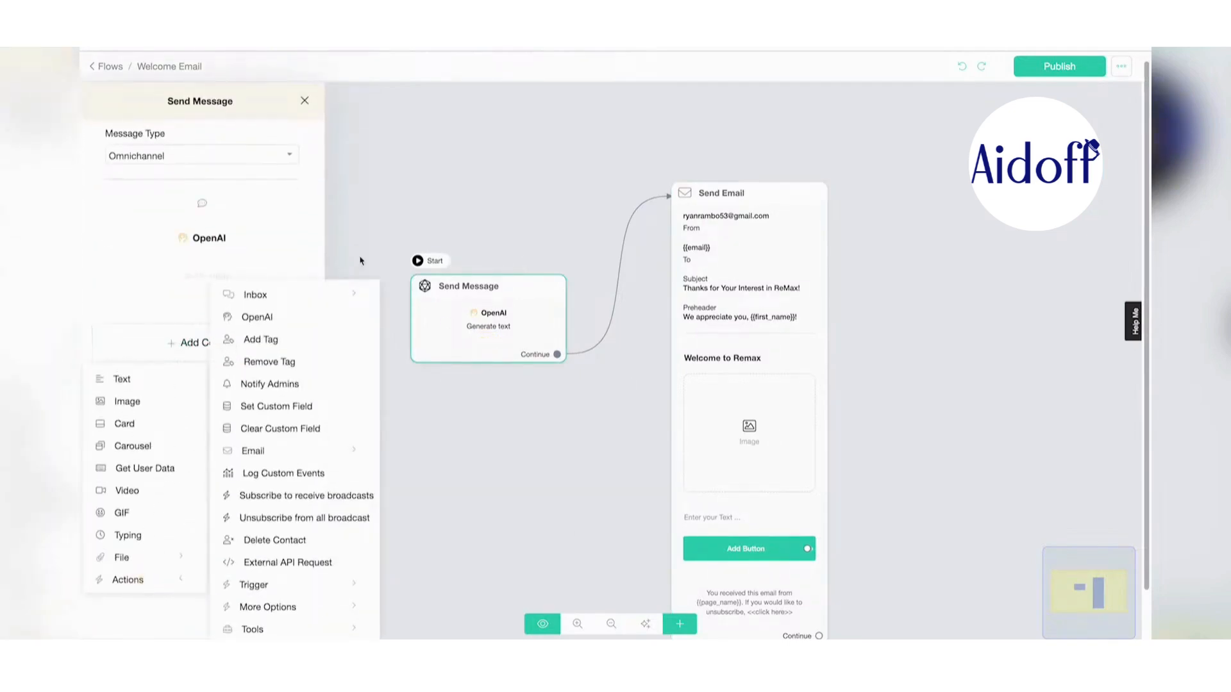
pyautogui.click(259, 318)
pyautogui.moveTo(219, 284)
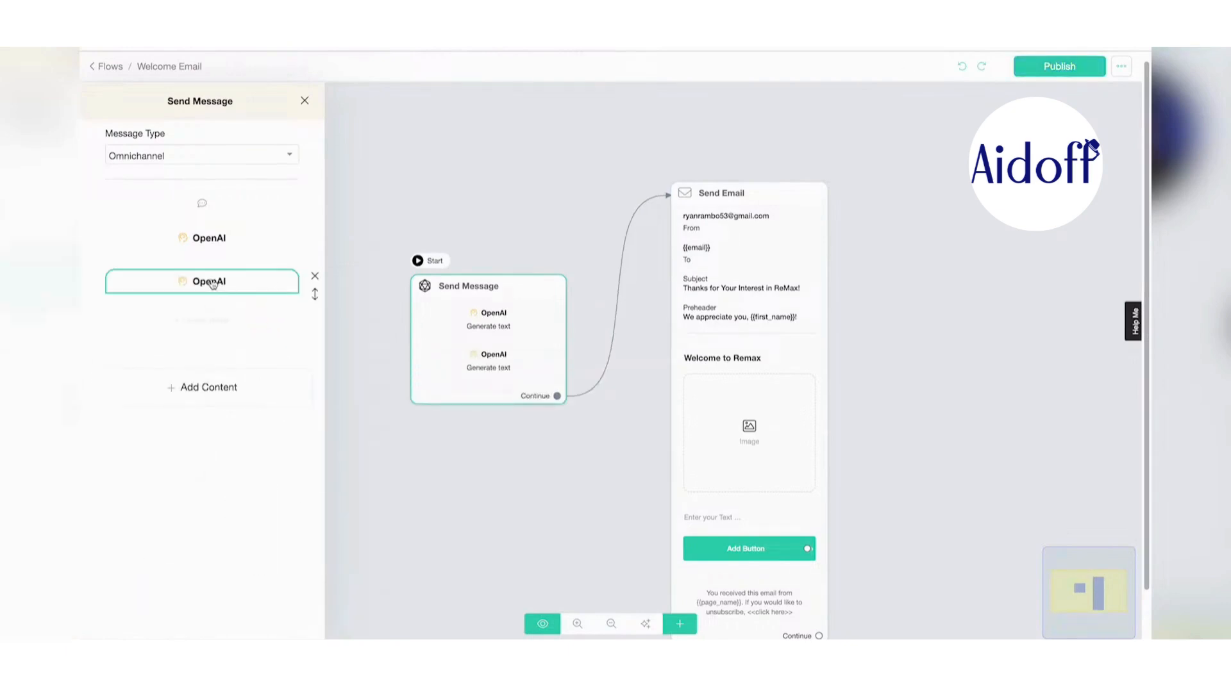
pyautogui.click(213, 284)
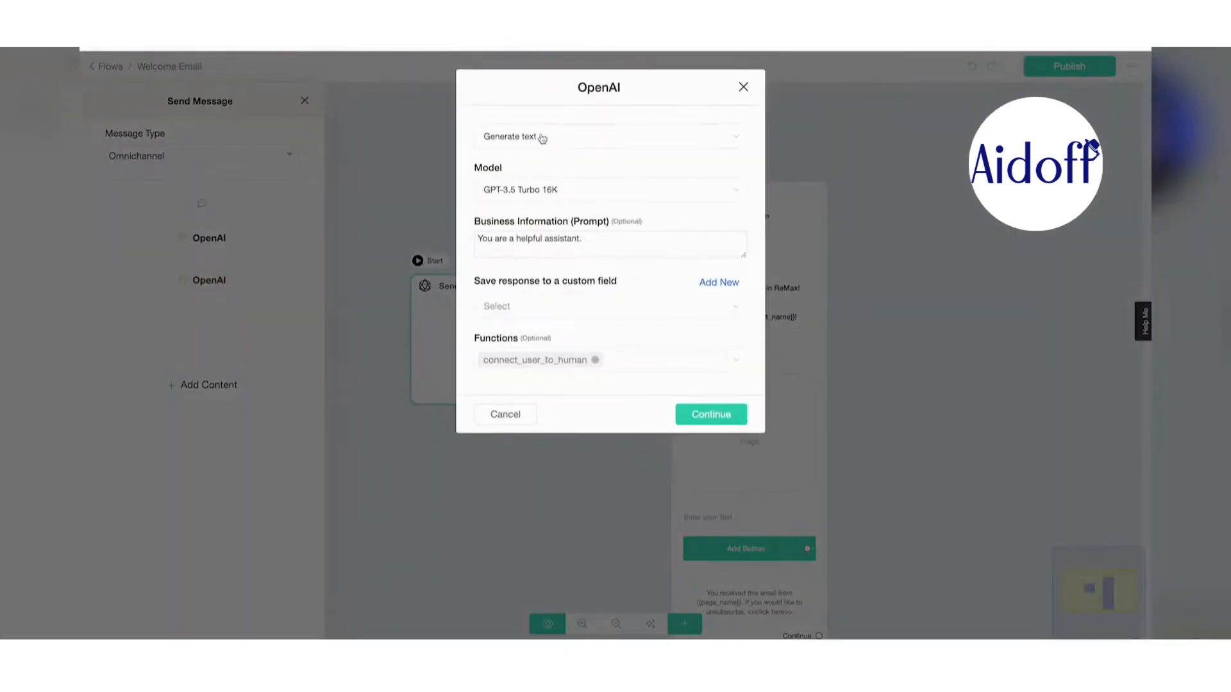
pyautogui.click(552, 147)
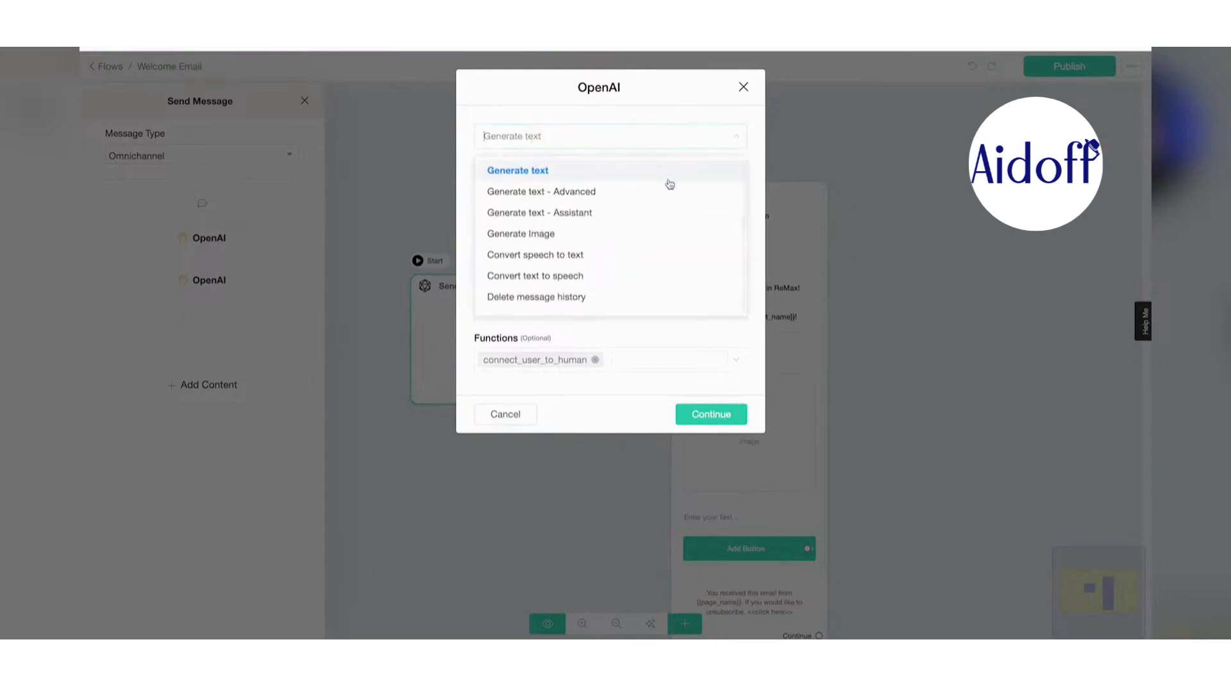
pyautogui.click(553, 235)
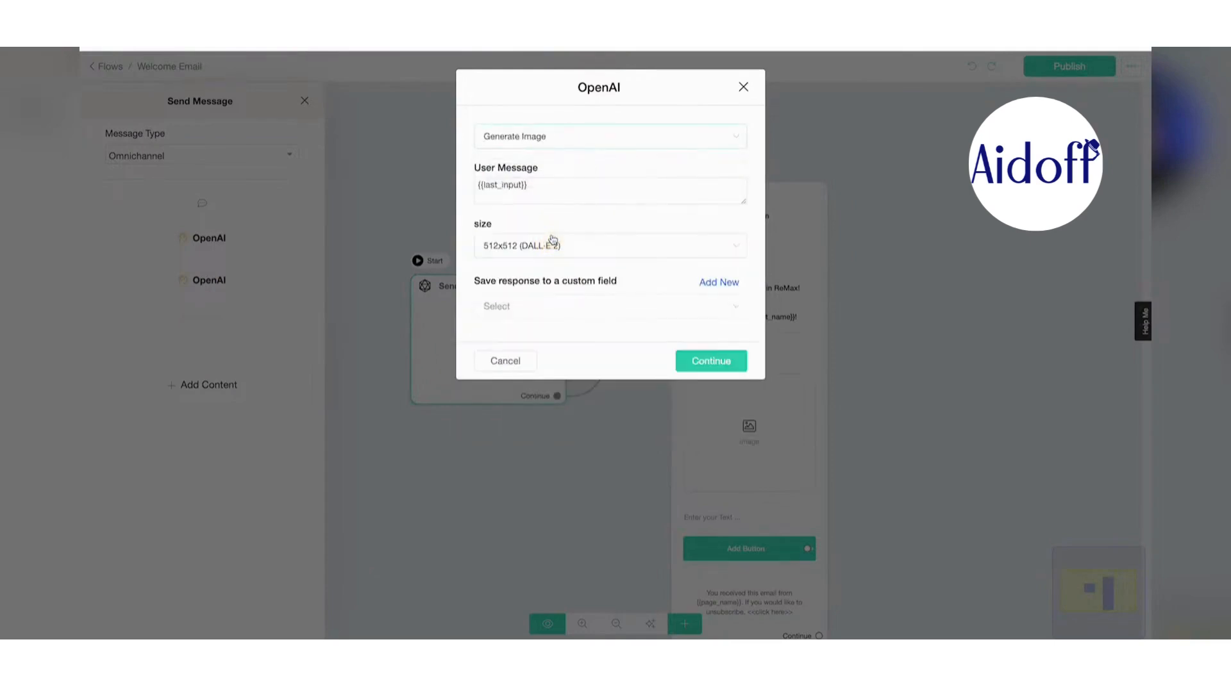
pyautogui.click(598, 247)
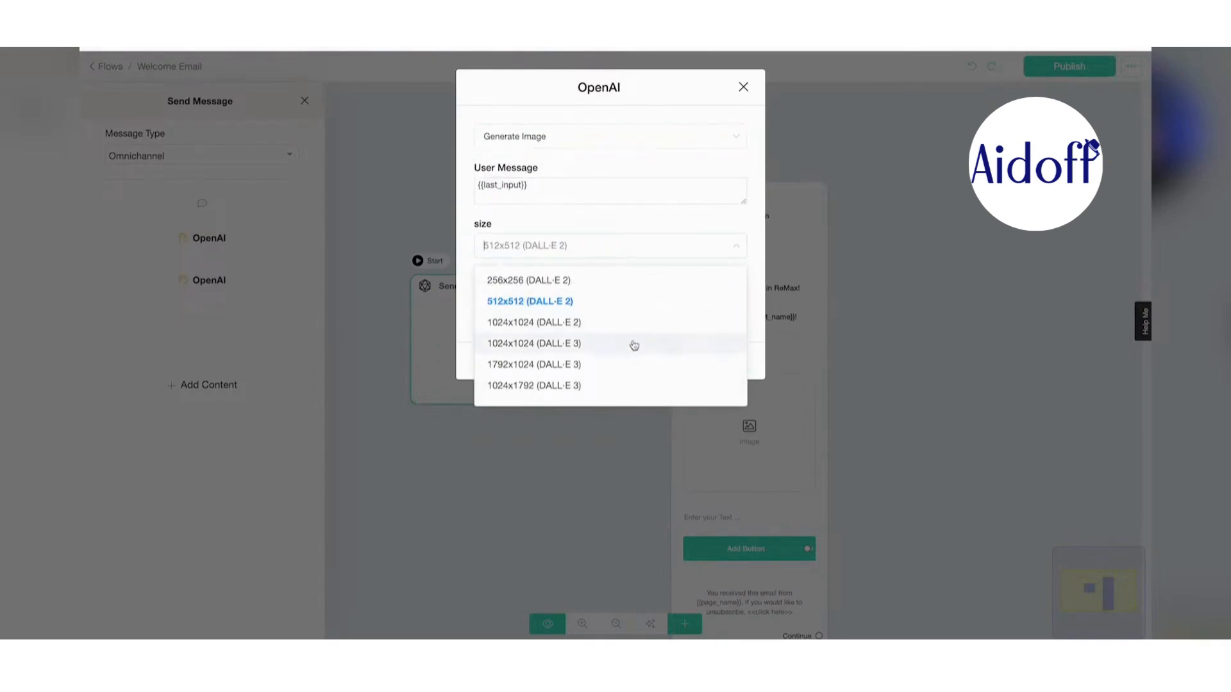
pyautogui.click(634, 343)
# - Save the image to a new aiimage field and begin the prompt 'Make a welcome message for {{first_name}}…'
pyautogui.click(557, 308)
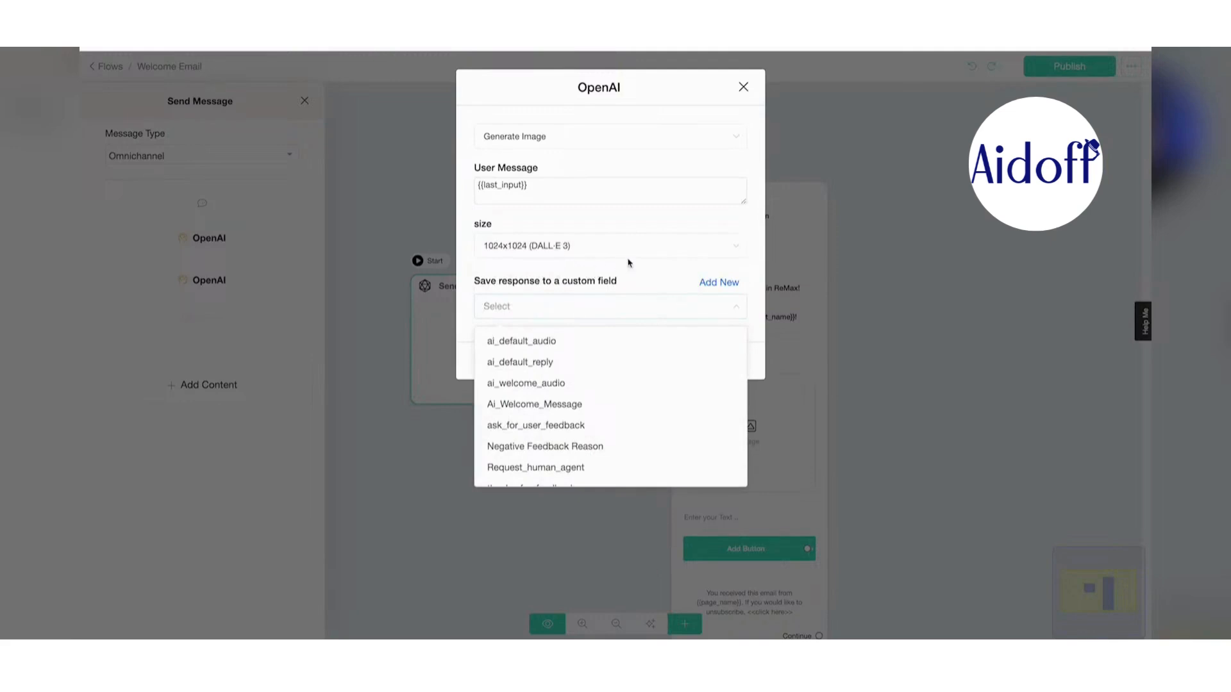
pyautogui.click(718, 269)
pyautogui.click(704, 308)
pyautogui.scroll(-3, 627, 442)
pyautogui.scroll(3, 635, 433)
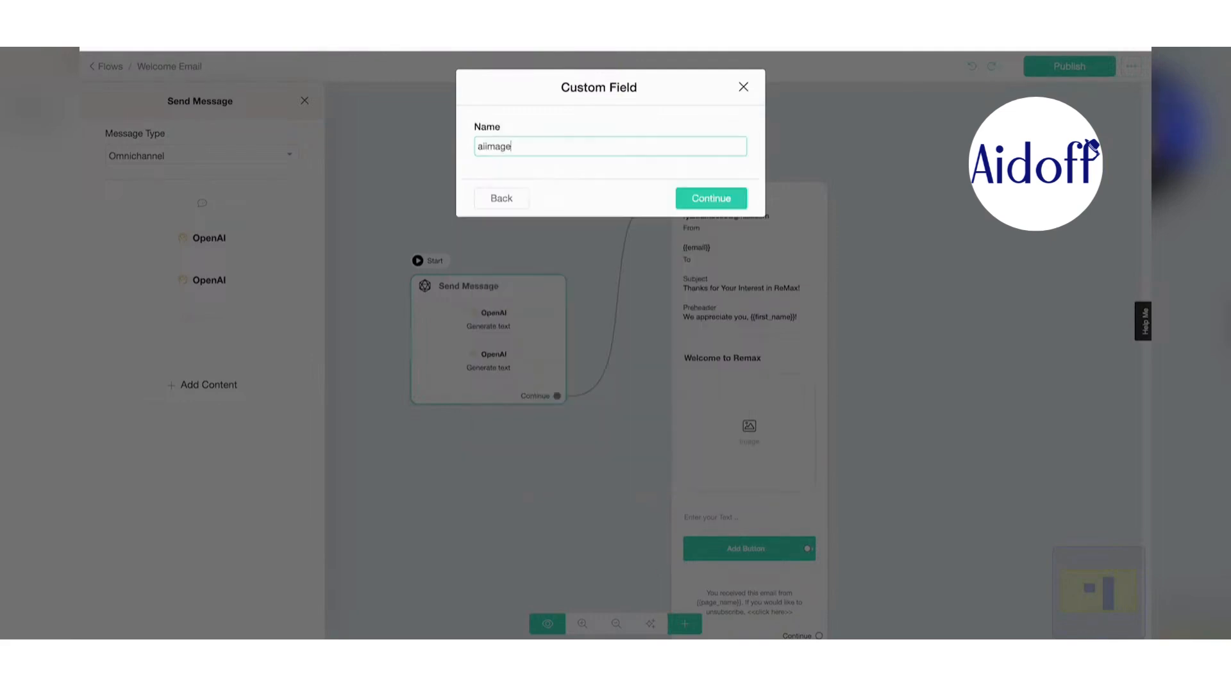
pyautogui.click(738, 202)
pyautogui.tripleClick(503, 186)
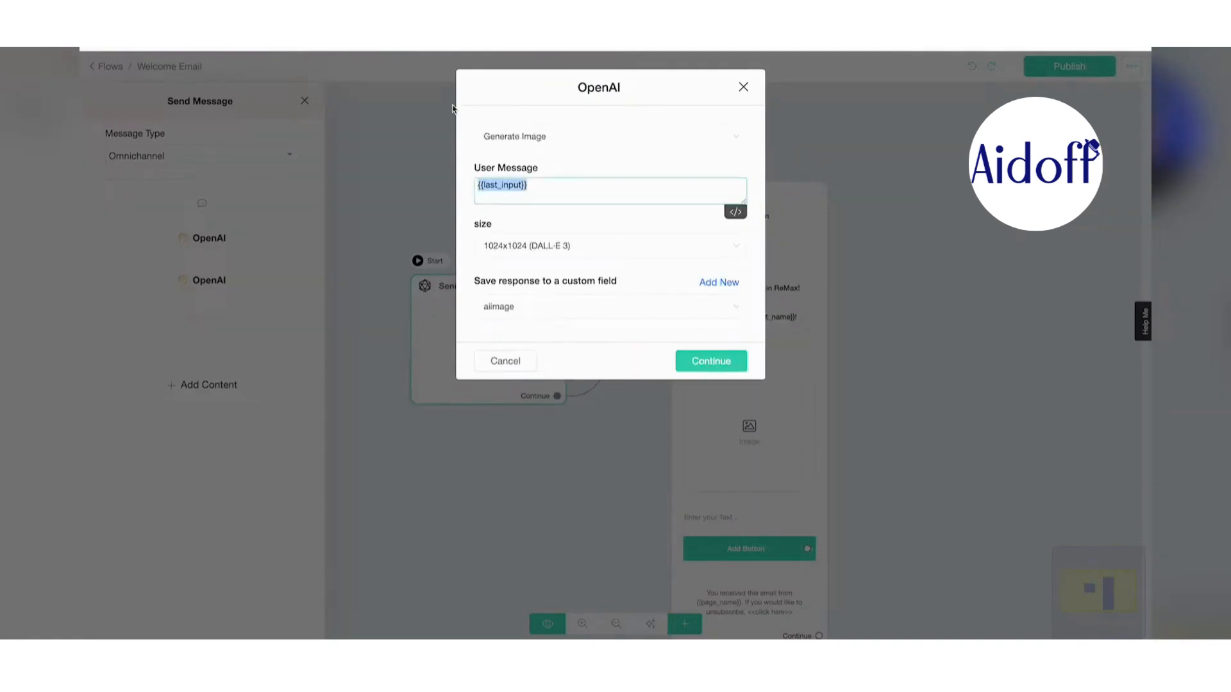
pyautogui.press('BackSpace')
pyautogui.write('Make')
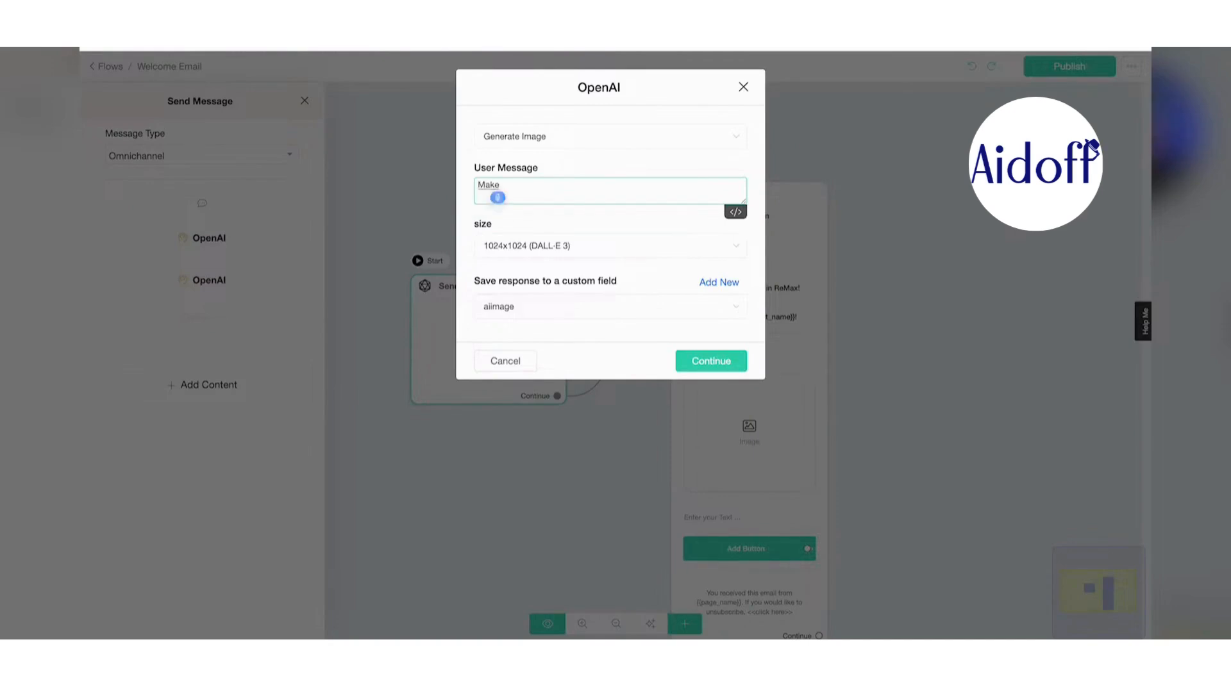
pyautogui.write(' a welcome message for {{first_name}} that')
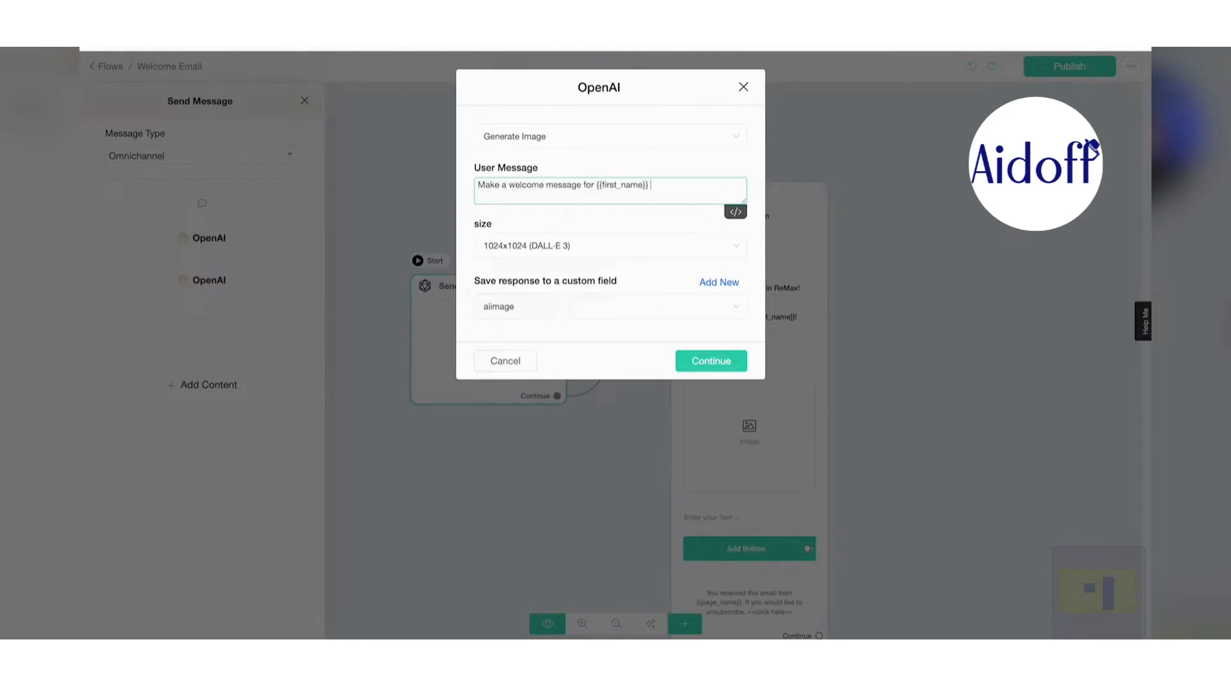
pyautogui.write(' is related to joining the real estate newsletter from ReMax.')
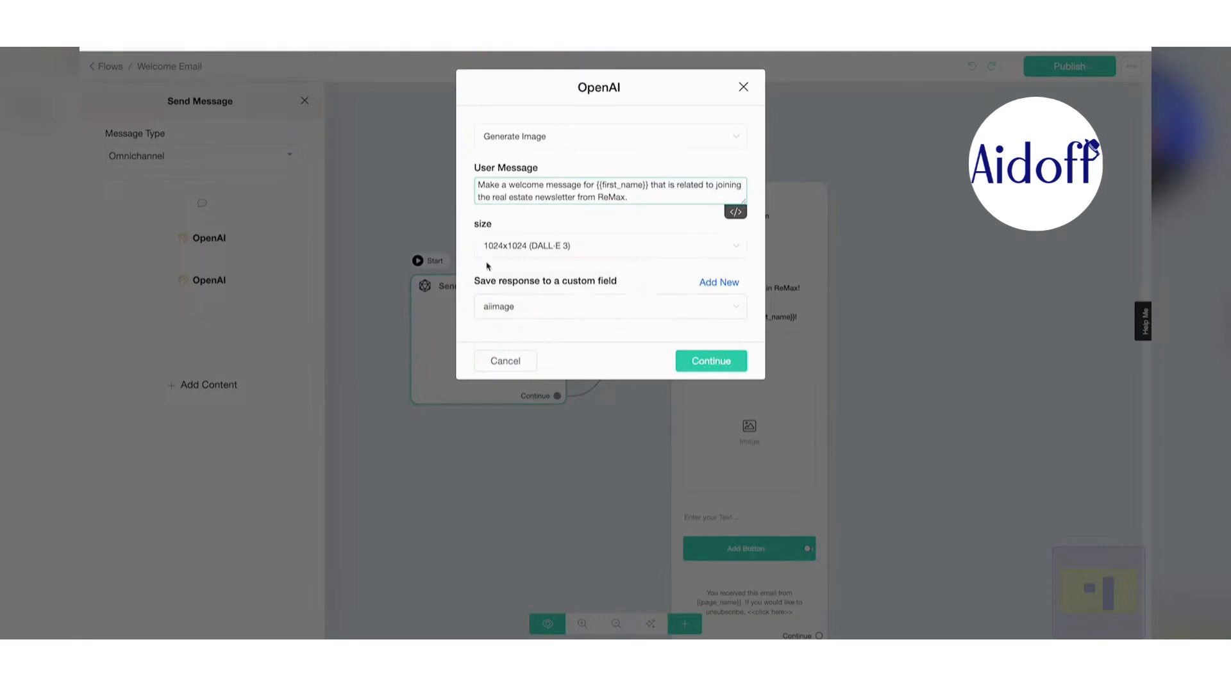
# - Save the image step and set the Send Email image link to the {{aiimage}} field
pyautogui.click(717, 361)
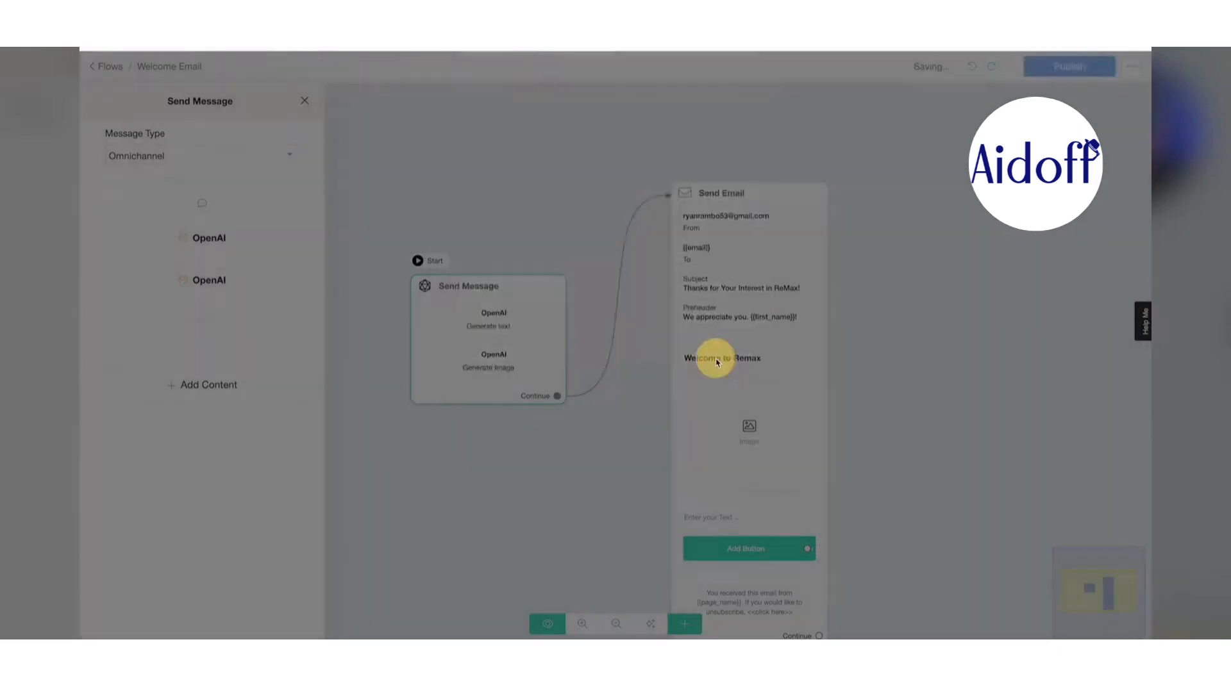
pyautogui.click(756, 211)
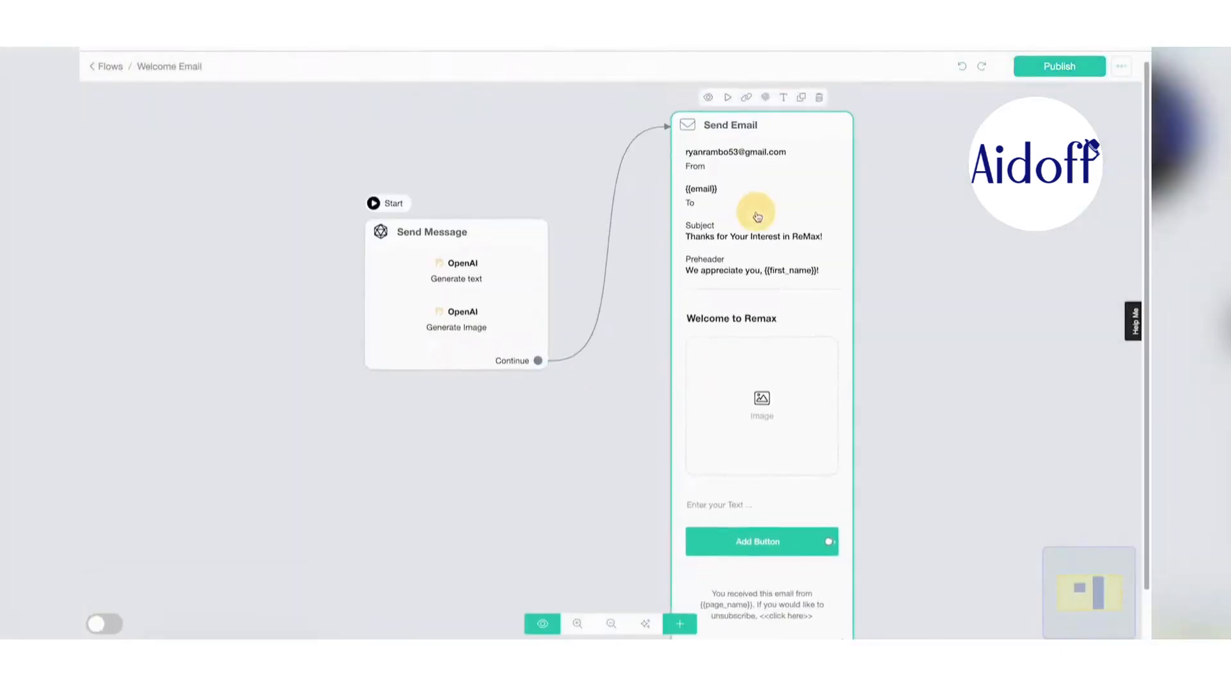
pyautogui.scroll(-2, 177, 447)
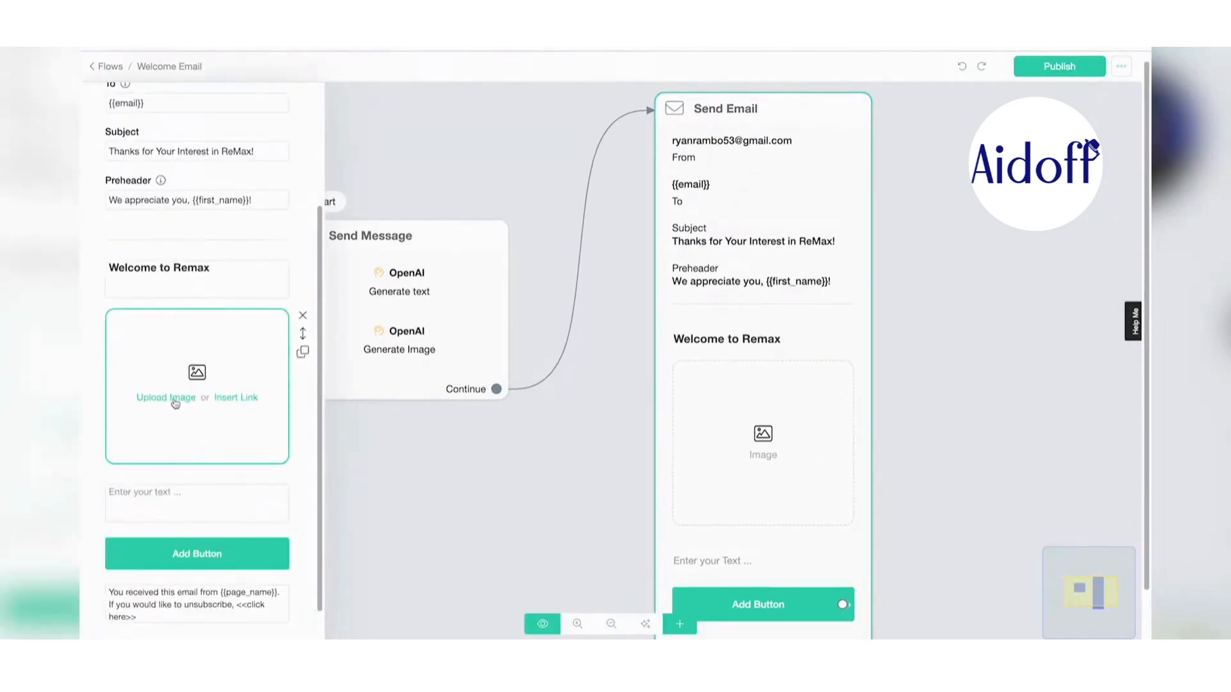
pyautogui.click(242, 398)
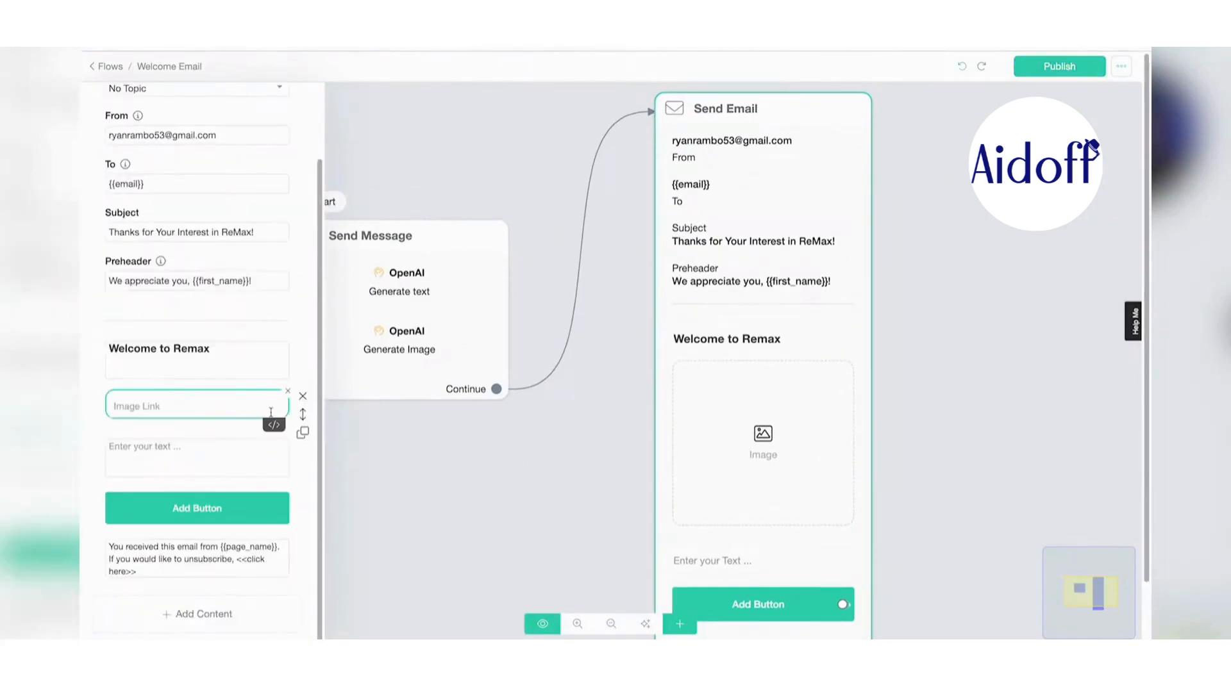
pyautogui.click(274, 426)
pyautogui.scroll(-3, 256, 449)
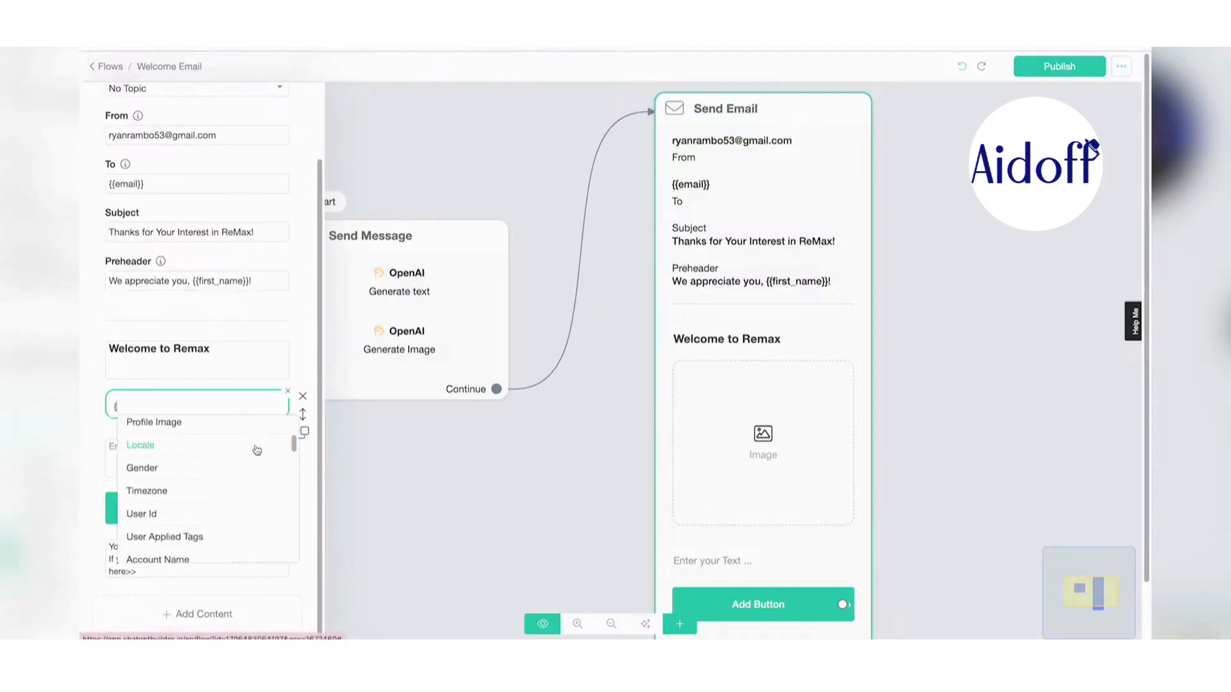
pyautogui.scroll(-1, 255, 449)
pyautogui.scroll(-3, 250, 455)
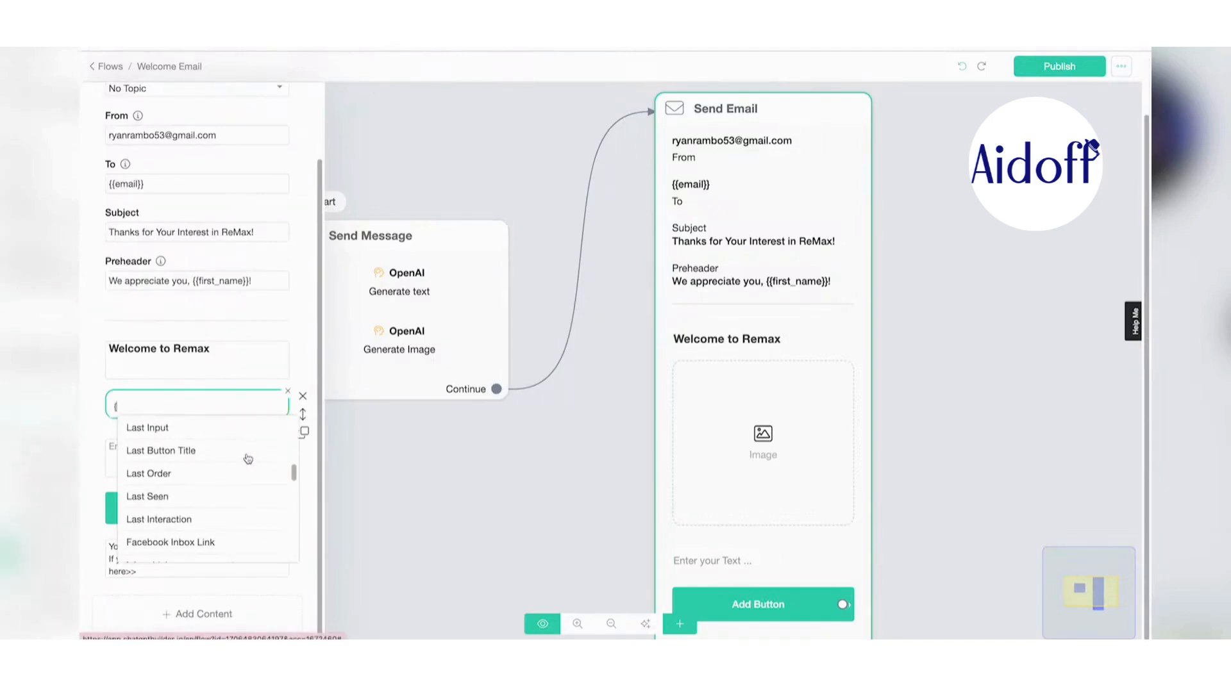
pyautogui.scroll(-5, 248, 458)
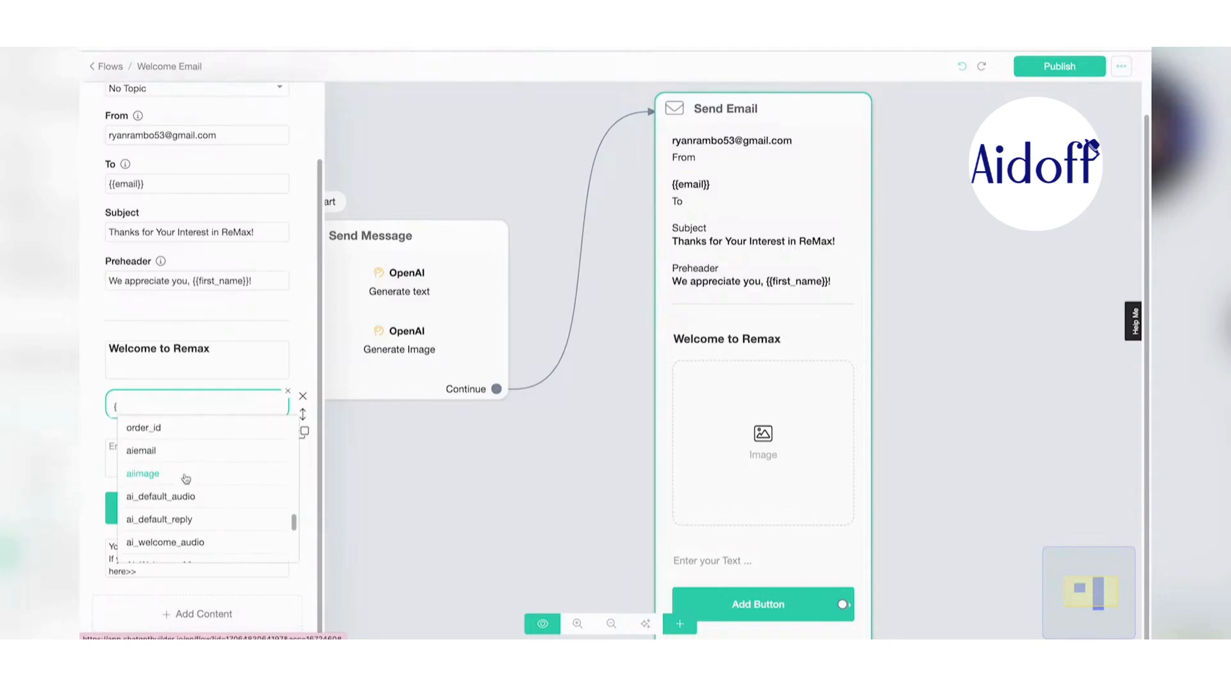
pyautogui.click(185, 479)
# - Fill the email body text block with the {{aiemail}} variable
pyautogui.click(206, 467)
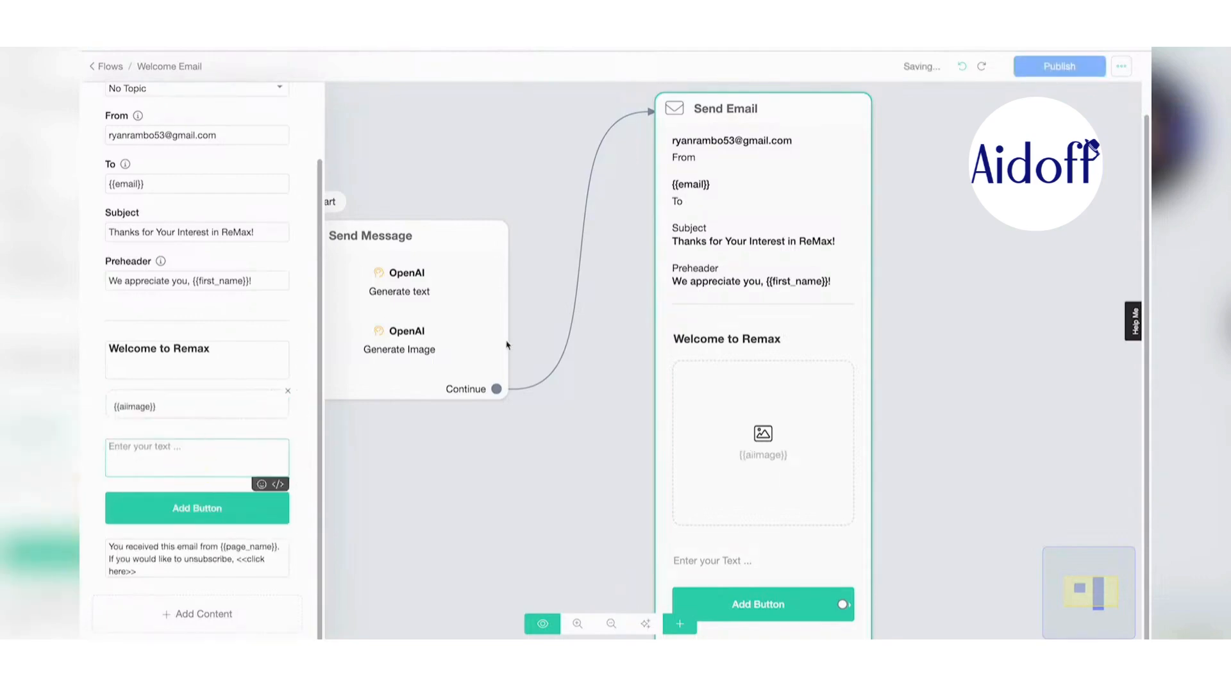
pyautogui.write('{')
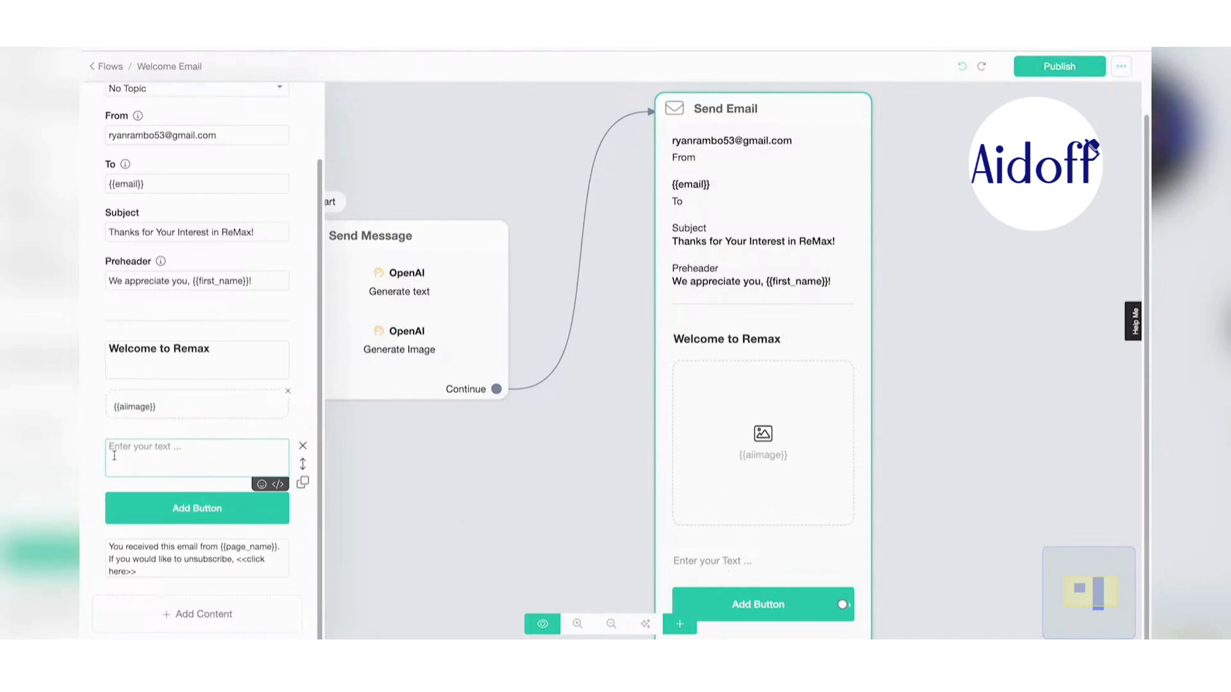
pyautogui.scroll(-2, 141, 506)
pyautogui.scroll(-5, 141, 505)
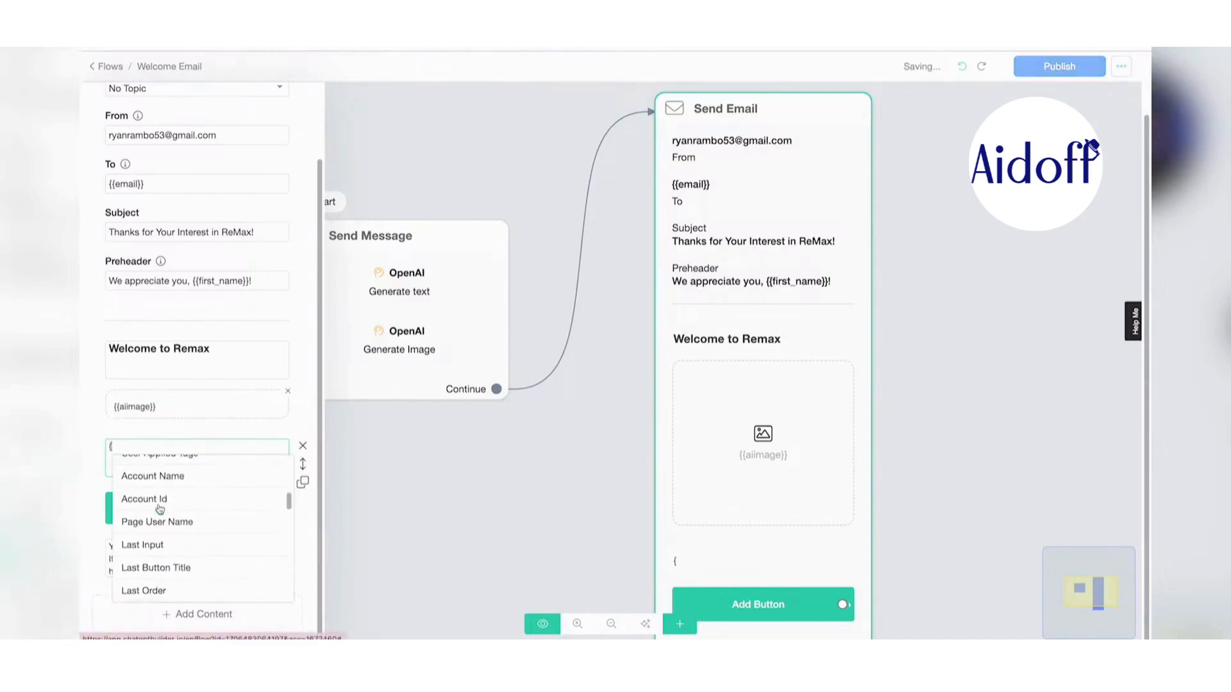
pyautogui.scroll(3, 159, 507)
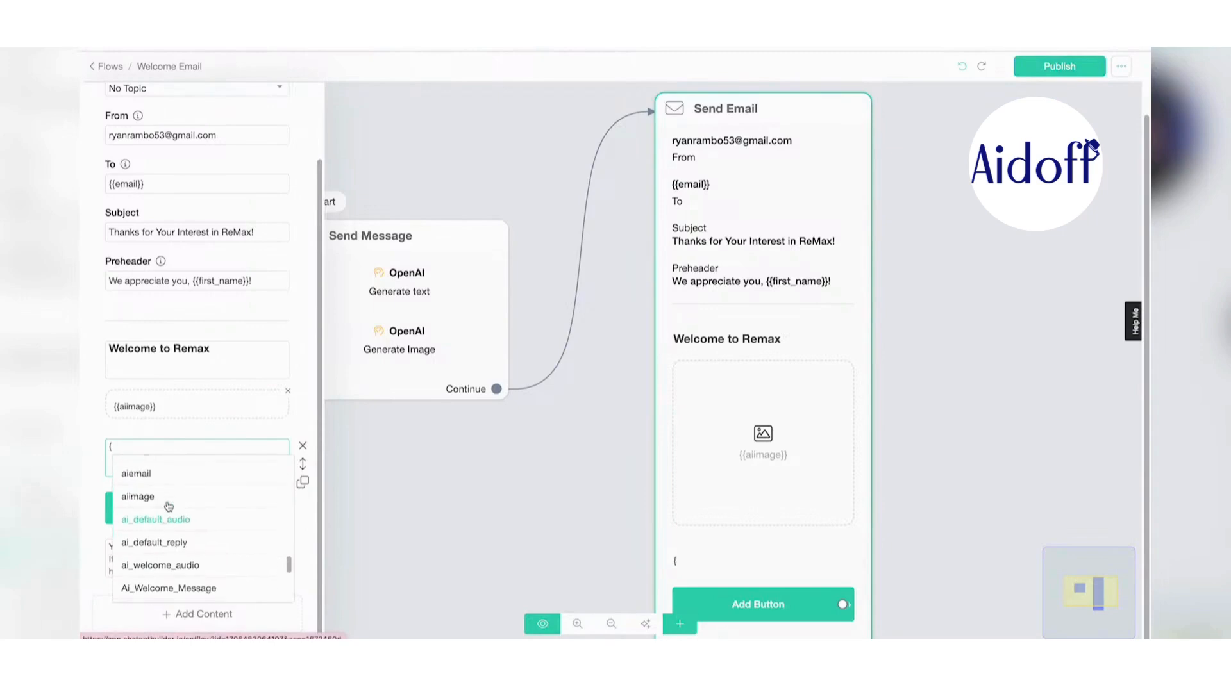
pyautogui.click(170, 489)
pyautogui.click(221, 511)
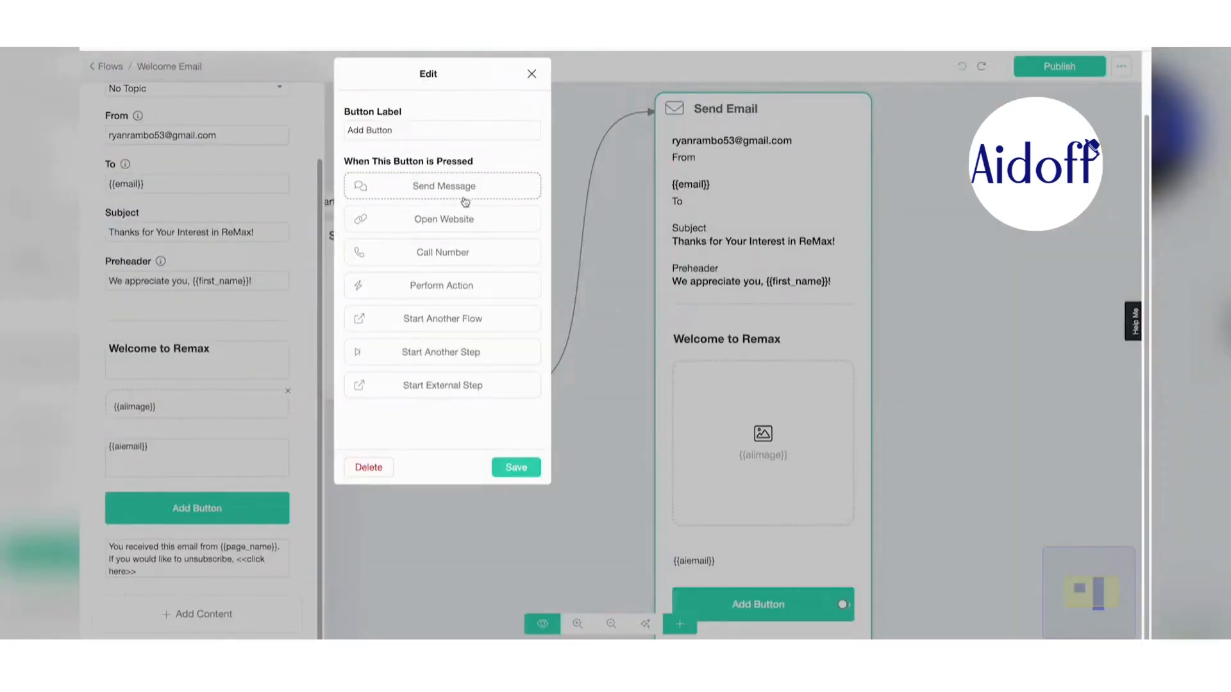
pyautogui.moveTo(423, 134); pyautogui.dragTo(223, 128)
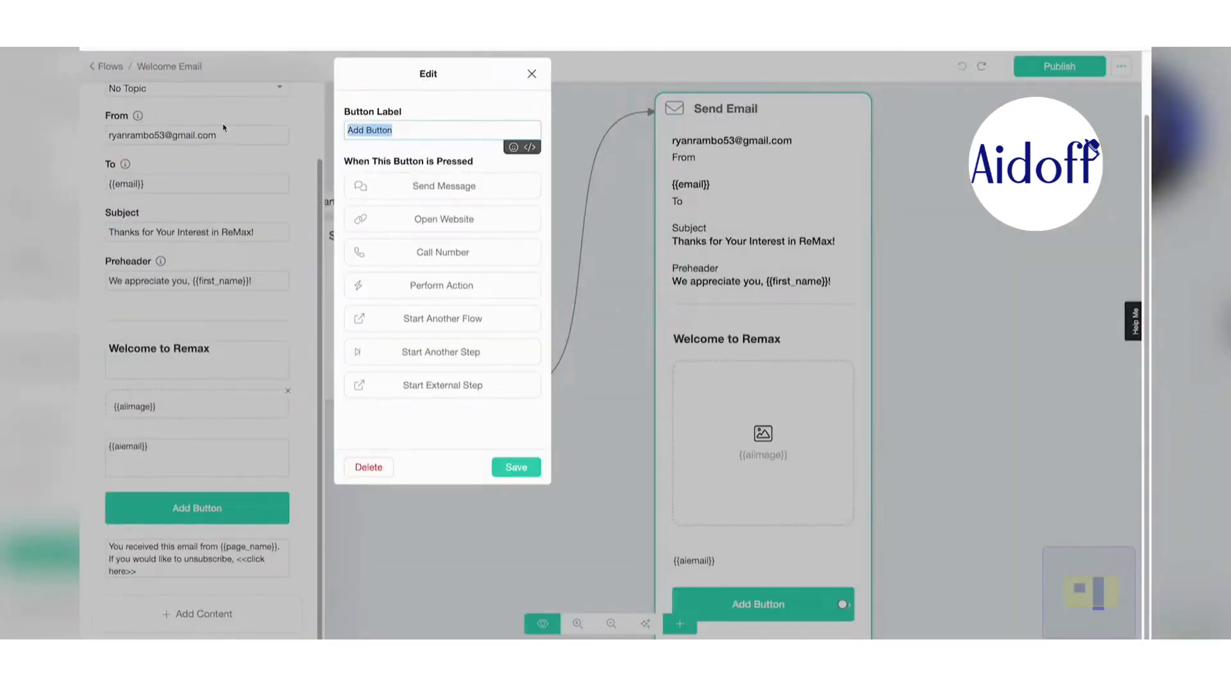
pyautogui.write('Visit Webste')
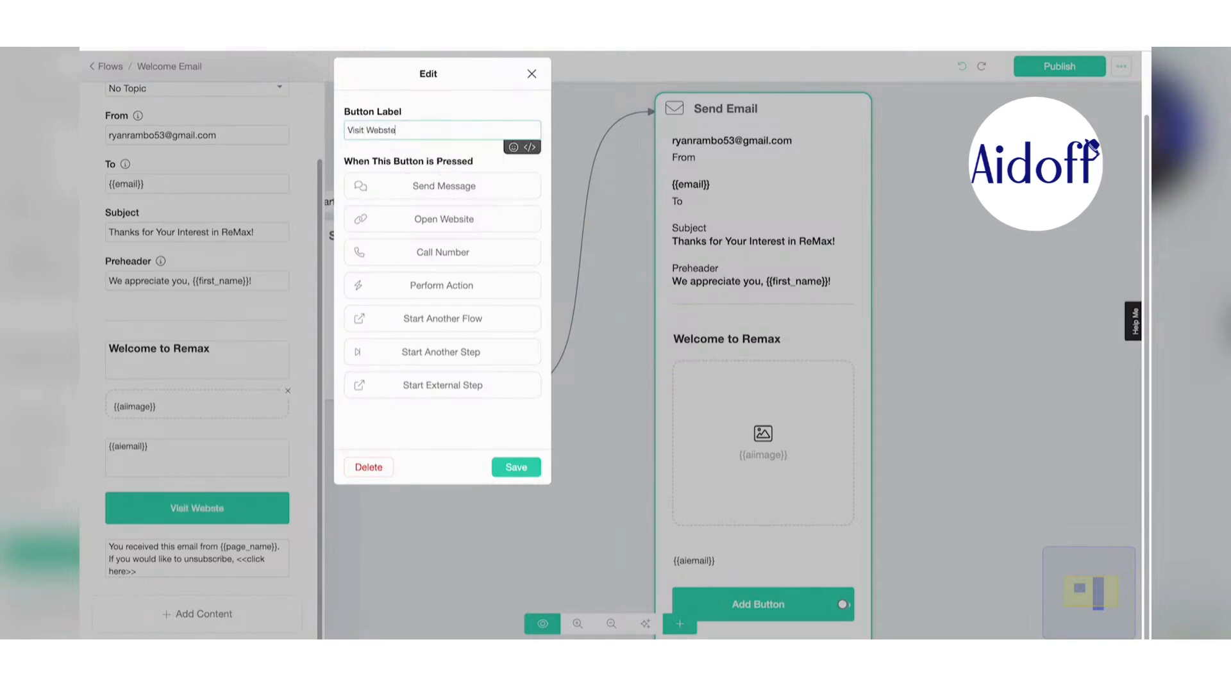
pyautogui.click(444, 218)
pyautogui.click(415, 235)
pyautogui.write('https://www.remax.com/')
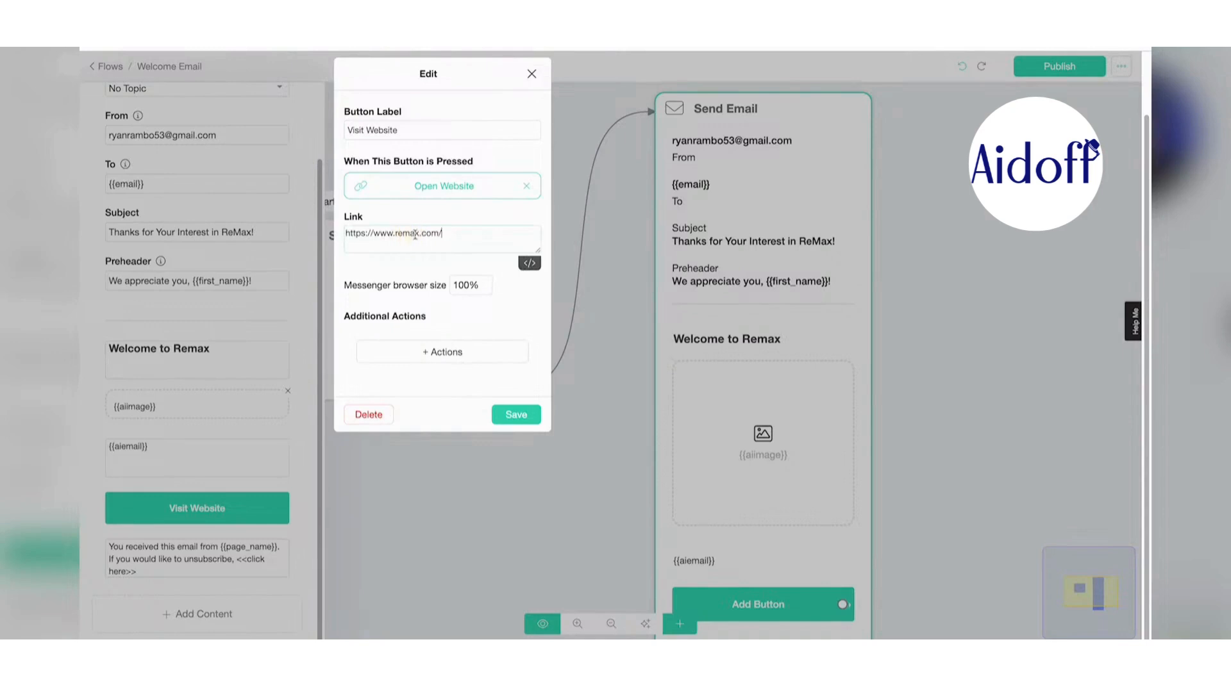
pyautogui.click(449, 353)
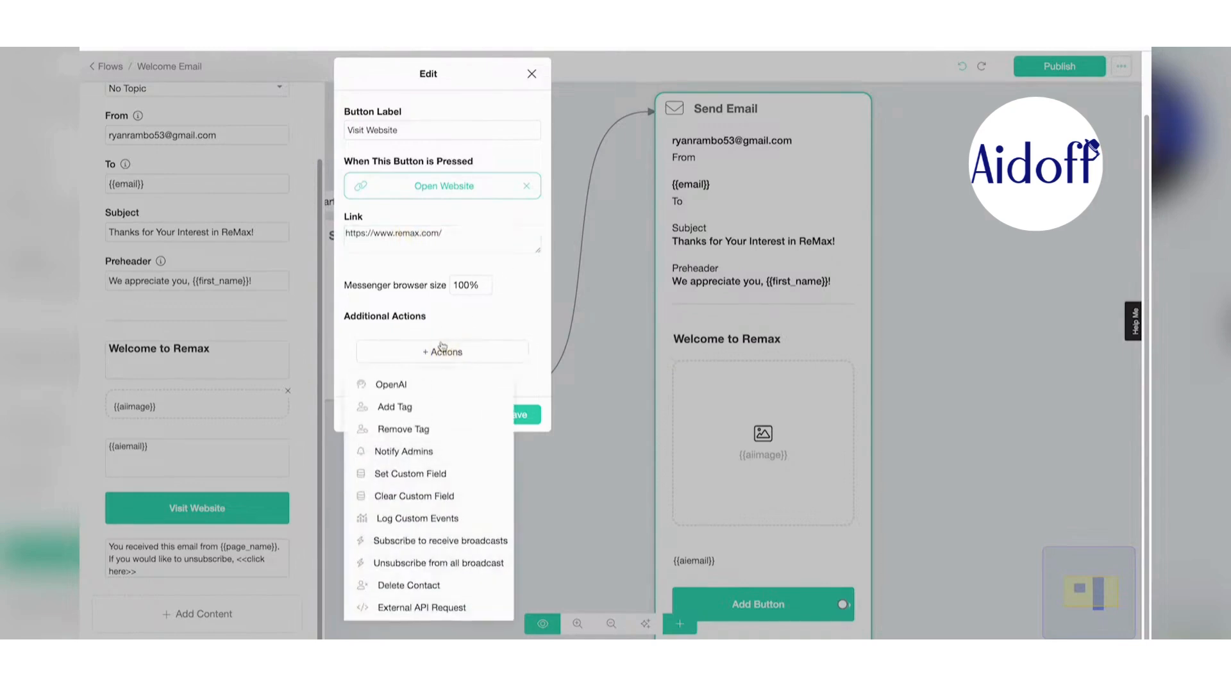
pyautogui.click(372, 404)
pyautogui.write('Clicked Welcom')
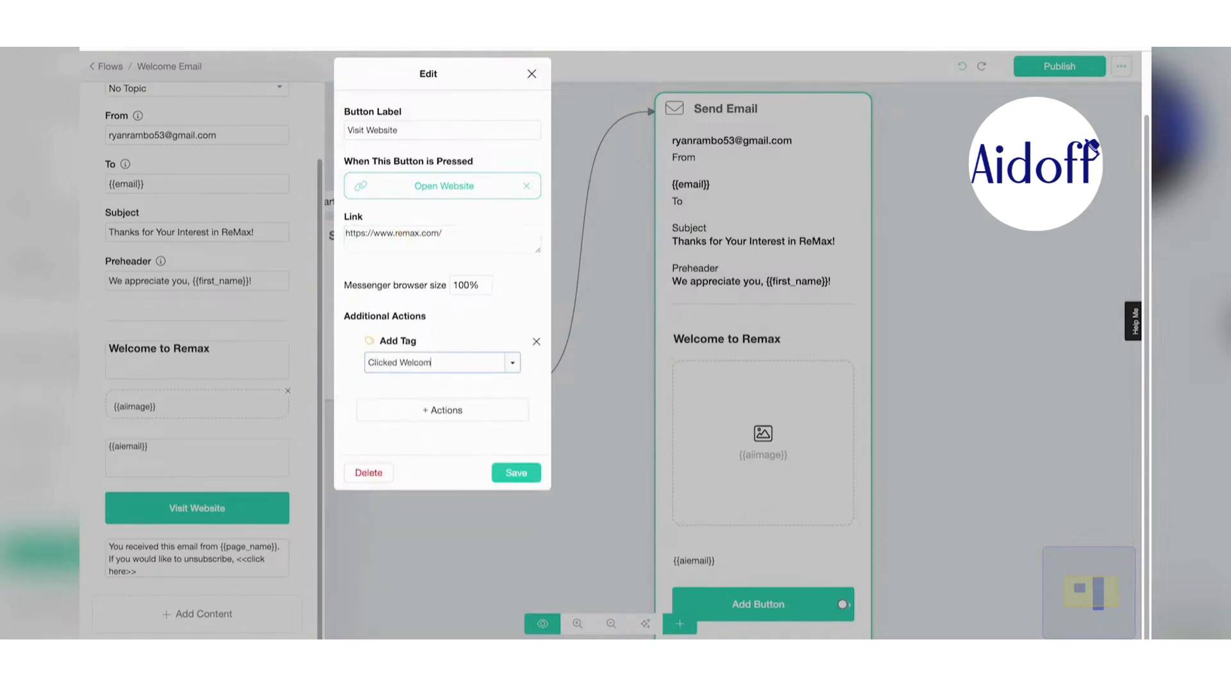
pyautogui.write('e Email')
pyautogui.click(516, 472)
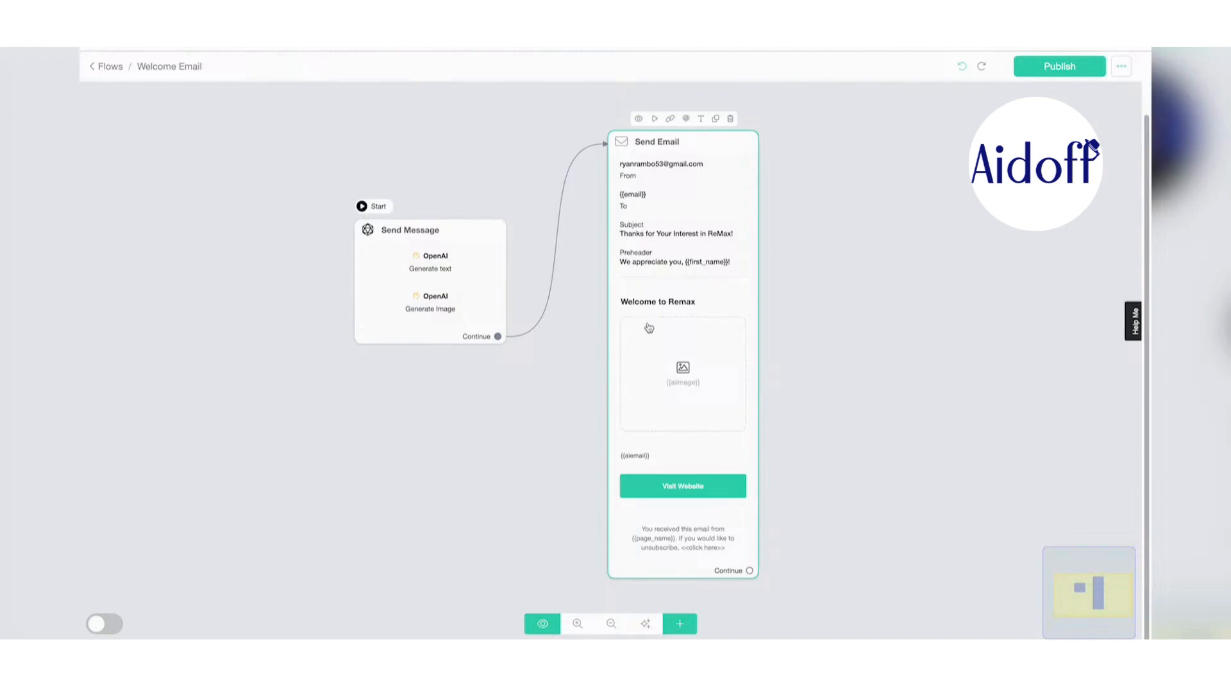
# - Publish the Welcome Email flow and go back to the Flows list
pyautogui.scroll(1, 688, 336)
pyautogui.scroll(-3, 688, 336)
pyautogui.scroll(3, 688, 336)
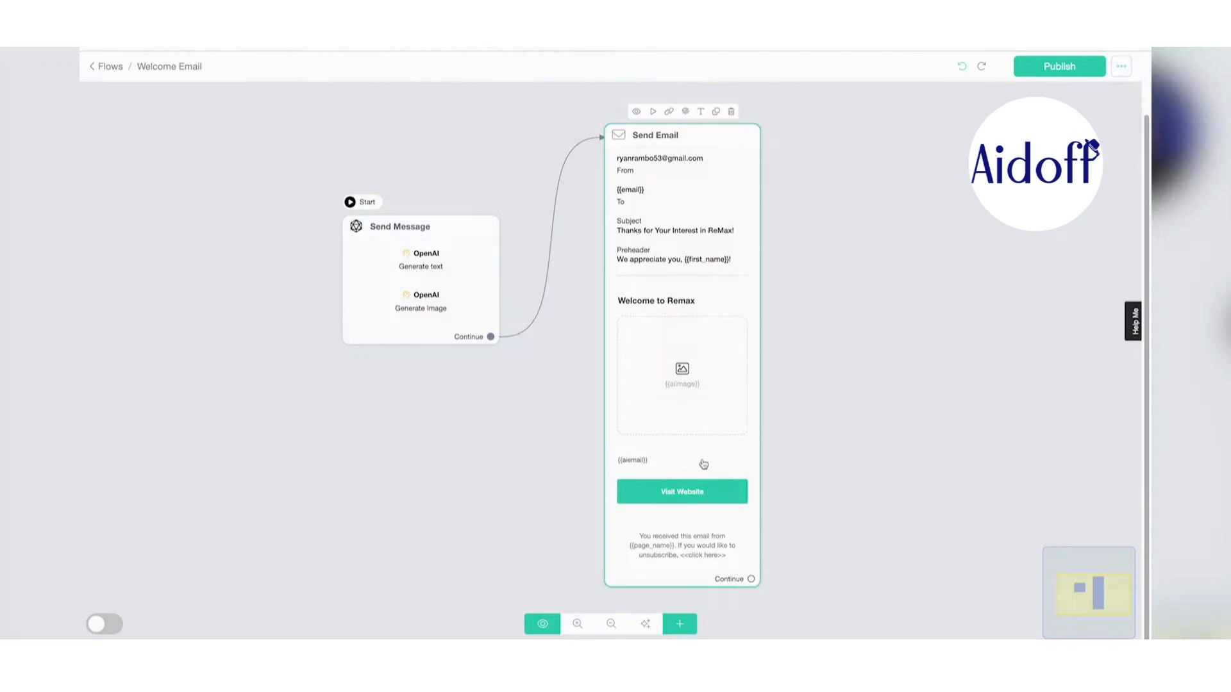
pyautogui.click(1059, 67)
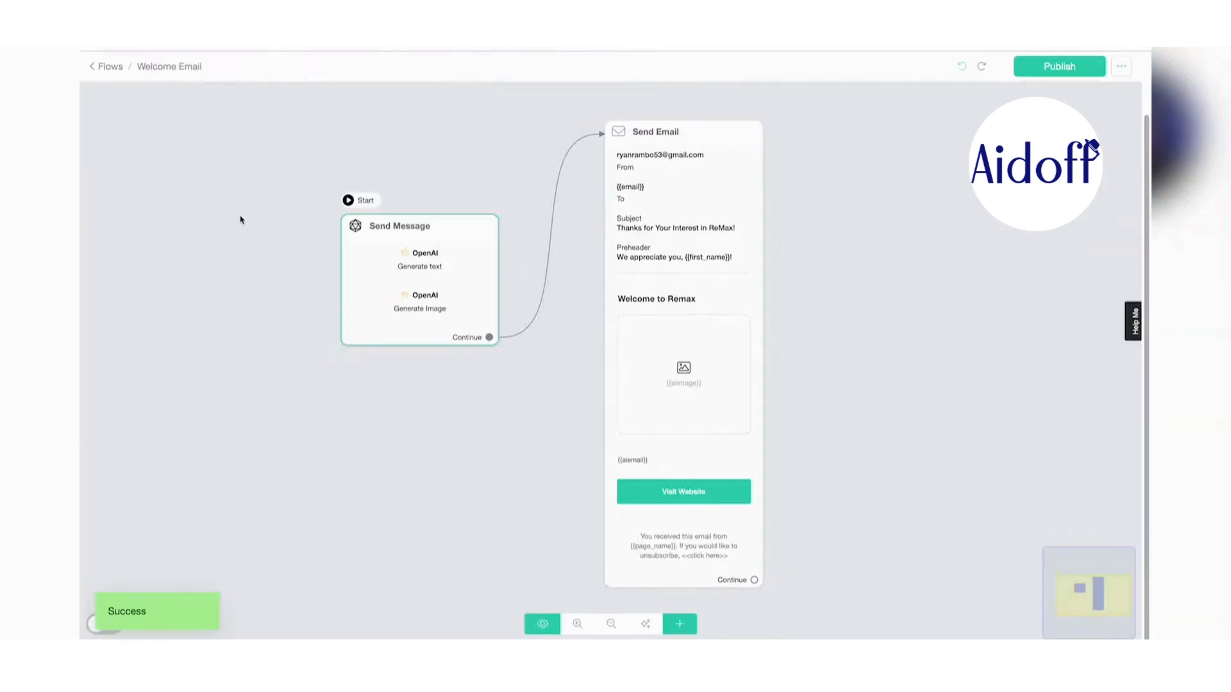
pyautogui.click(108, 67)
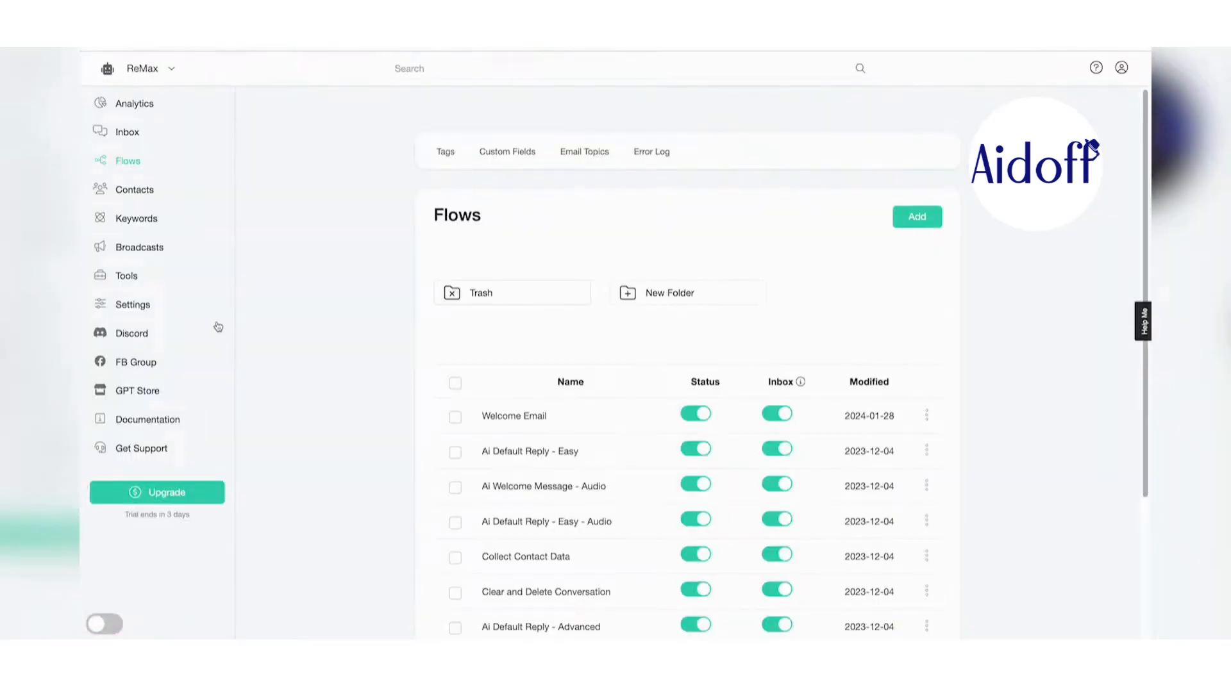
# - Open the Functions manager under Settings > Integrations > Prompt Engineering
pyautogui.click(130, 307)
pyautogui.click(574, 169)
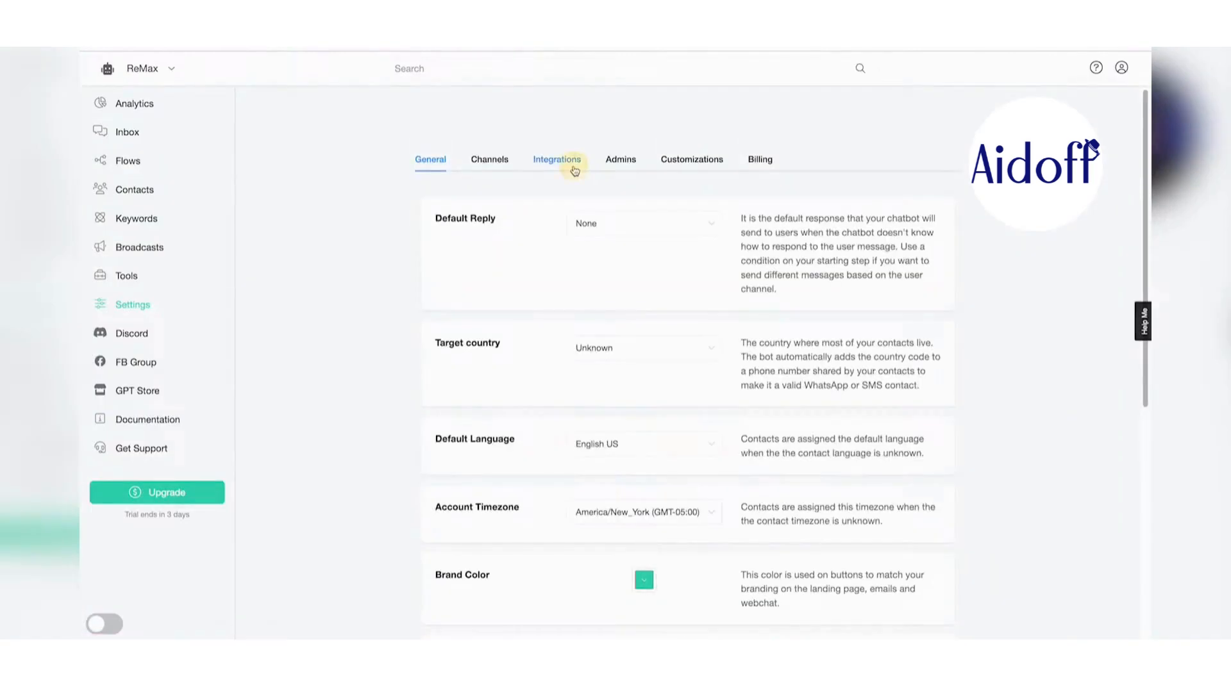
pyautogui.click(495, 257)
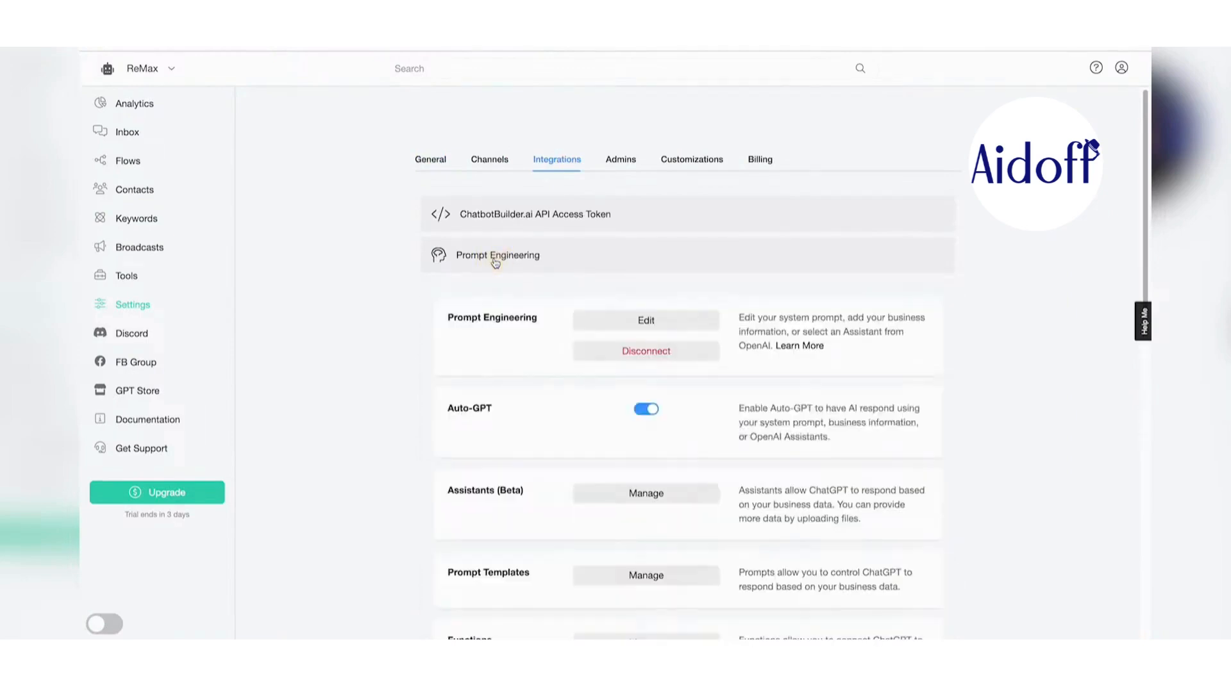
pyautogui.scroll(-5, 495, 262)
pyautogui.click(644, 305)
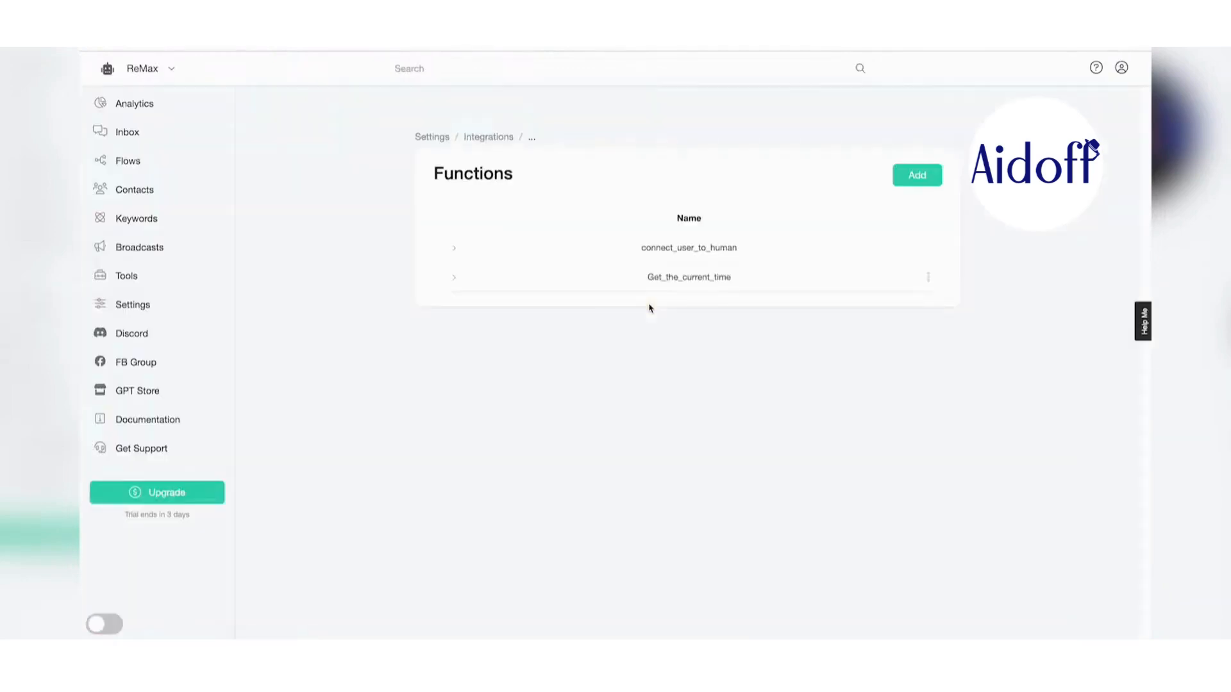
# - Start a new function named join_newsletter with a newsletter sign-up description
pyautogui.click(906, 182)
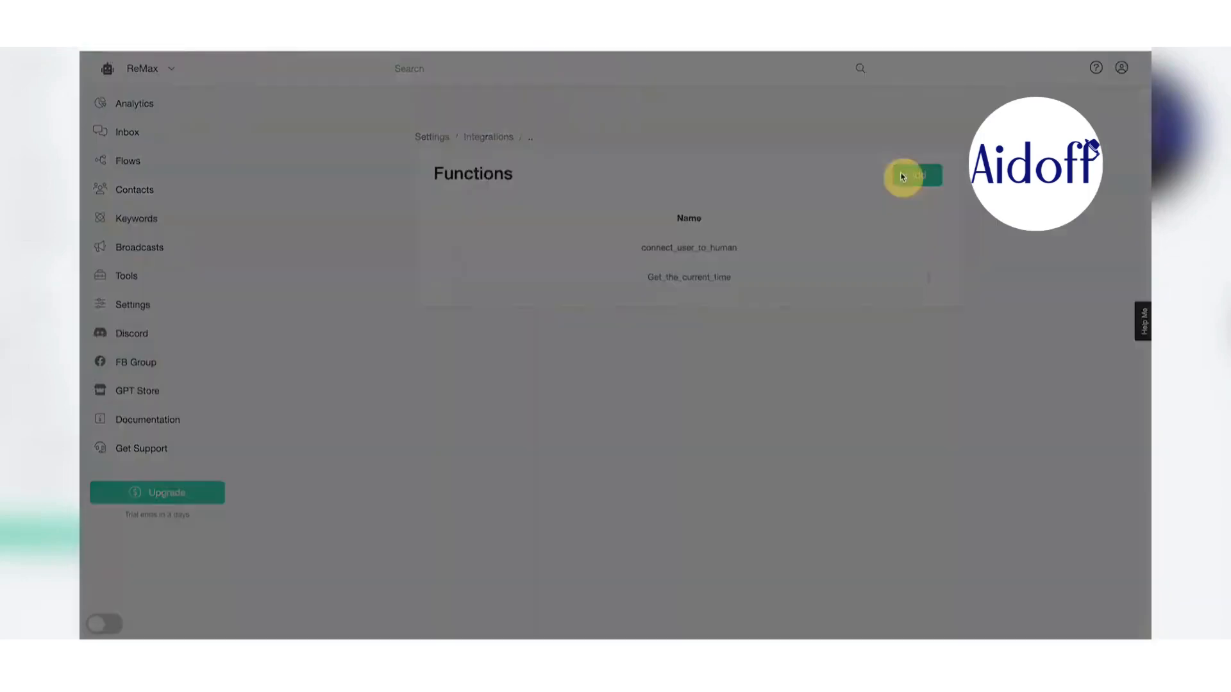
pyautogui.click(550, 157)
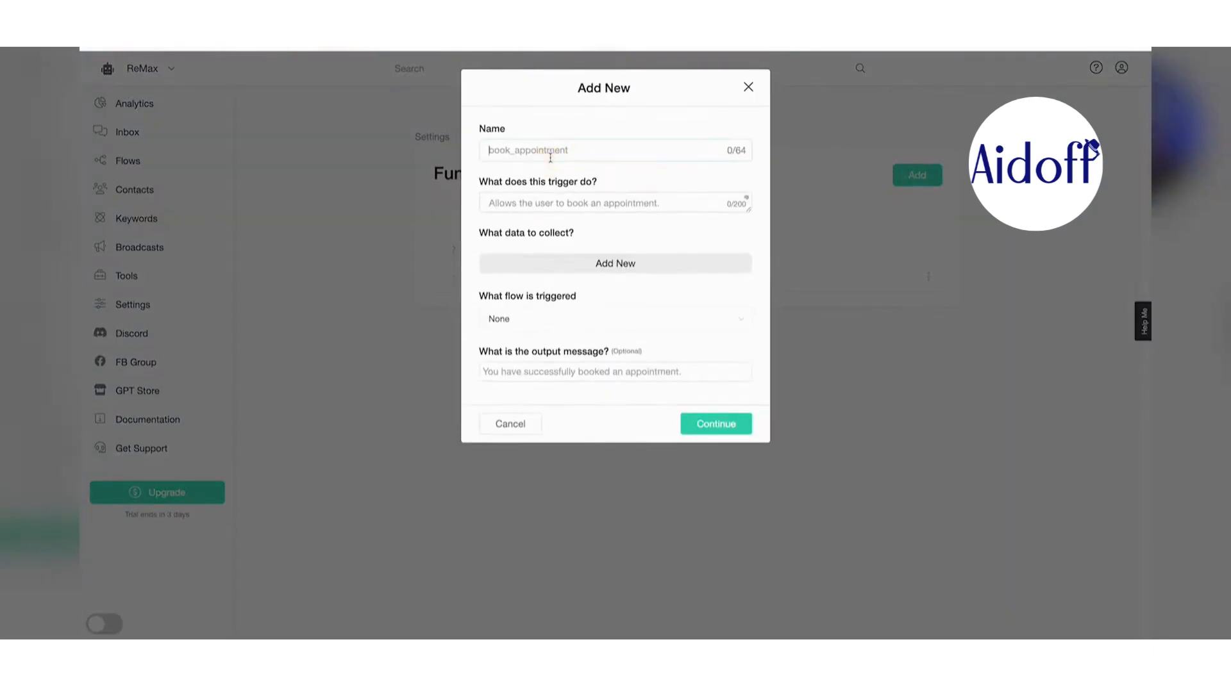
pyautogui.write('join newsletter')
pyautogui.press('Tab')
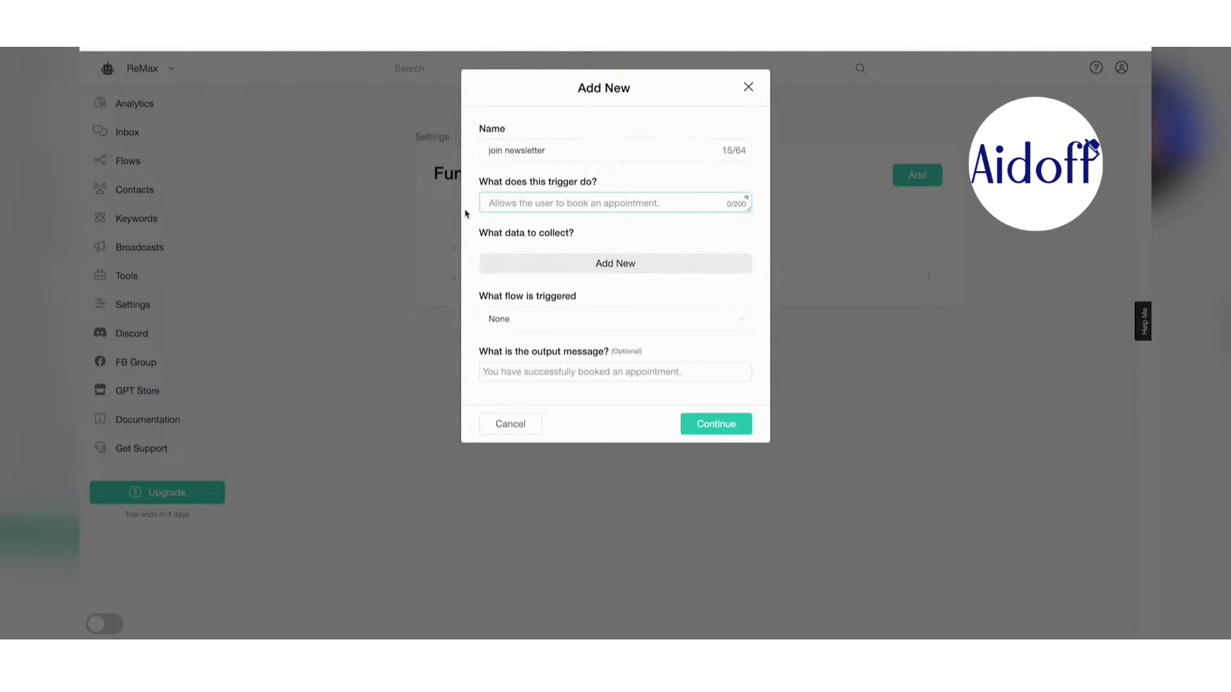
pyautogui.press('F5')
pyautogui.write('Allows the user to')
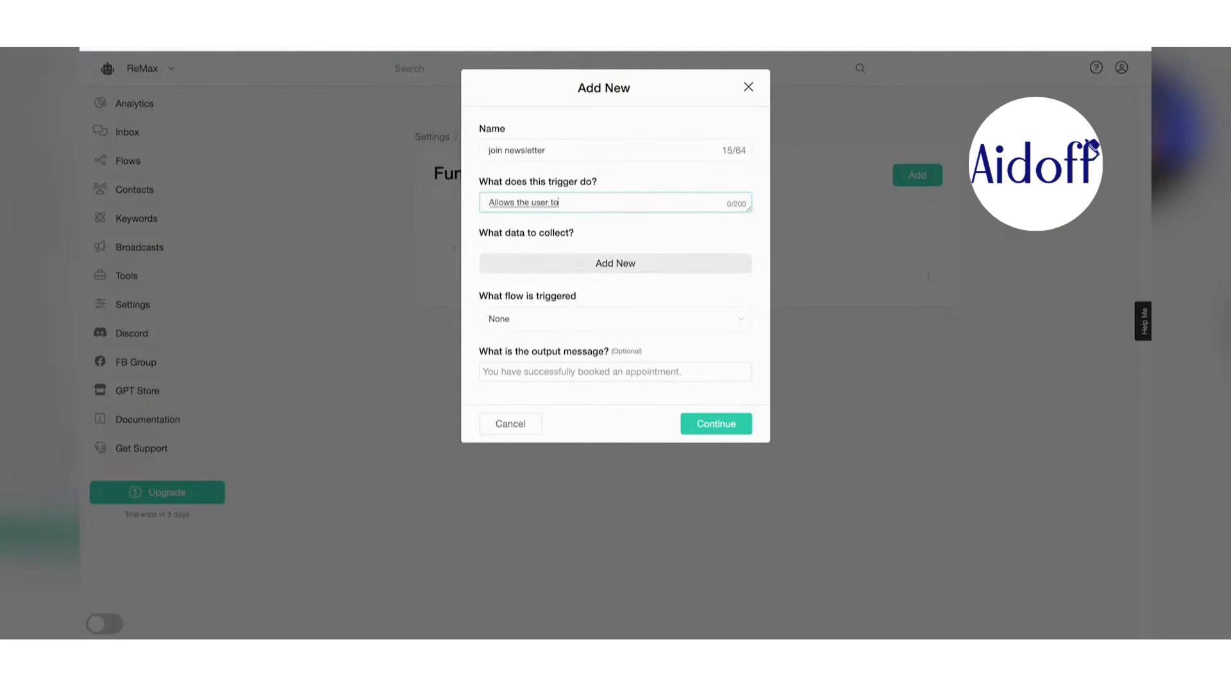
pyautogui.write(' provide their contact information in order to')
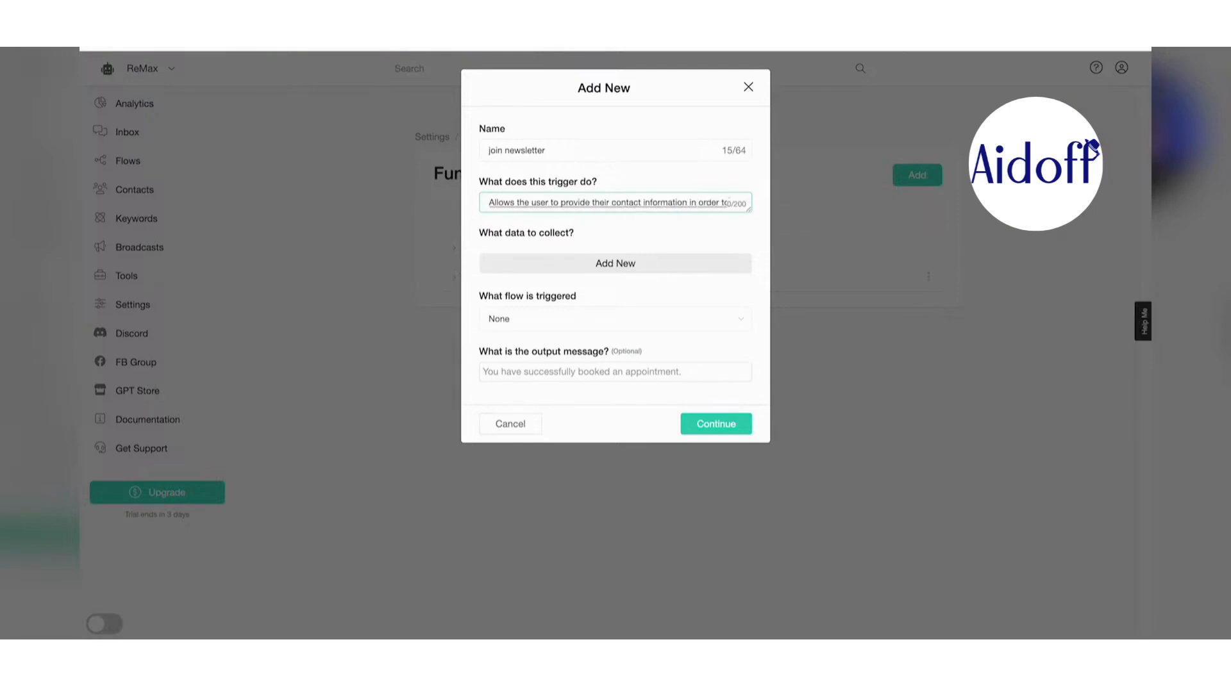
pyautogui.write(' receive our newsletter.')
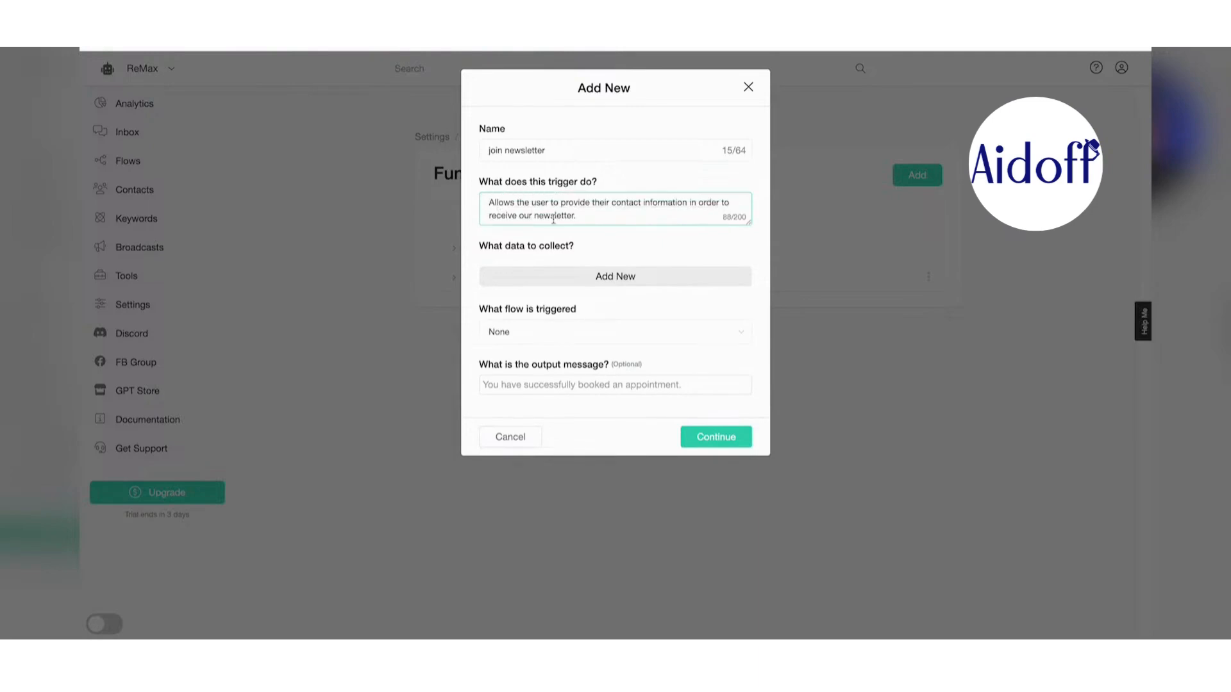
# - Add three data rows stored in the Full Name, Email and Phone fields
pyautogui.click(620, 283)
pyautogui.click(678, 275)
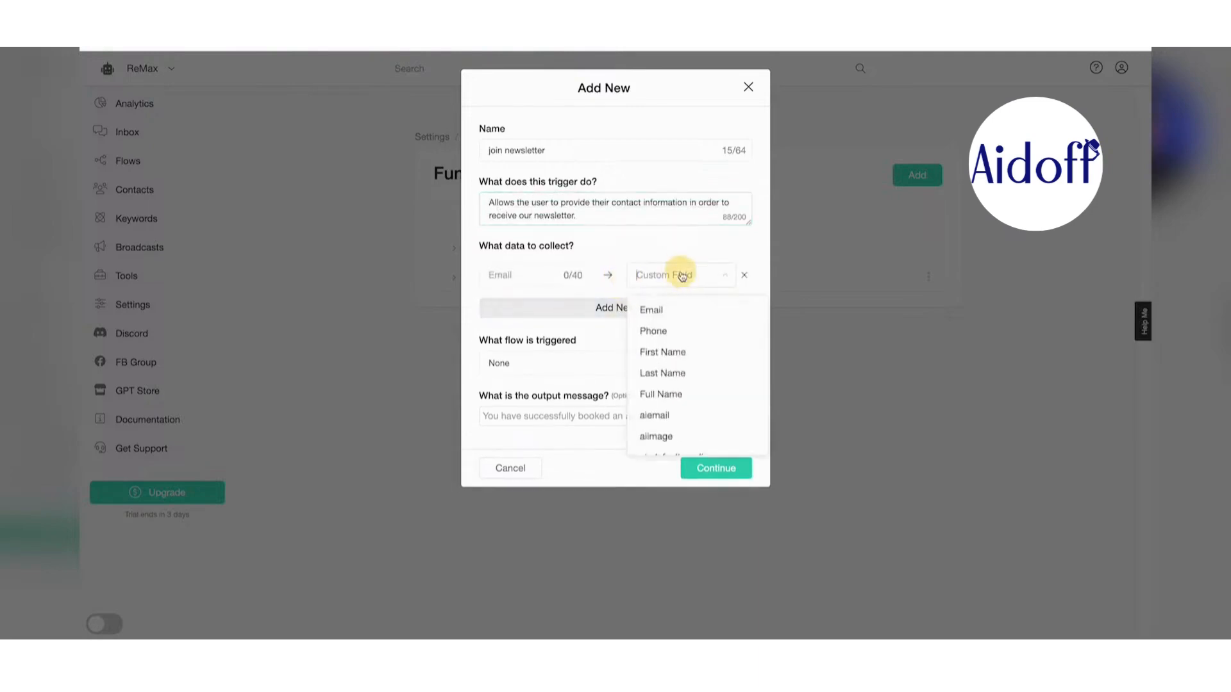
pyautogui.click(687, 393)
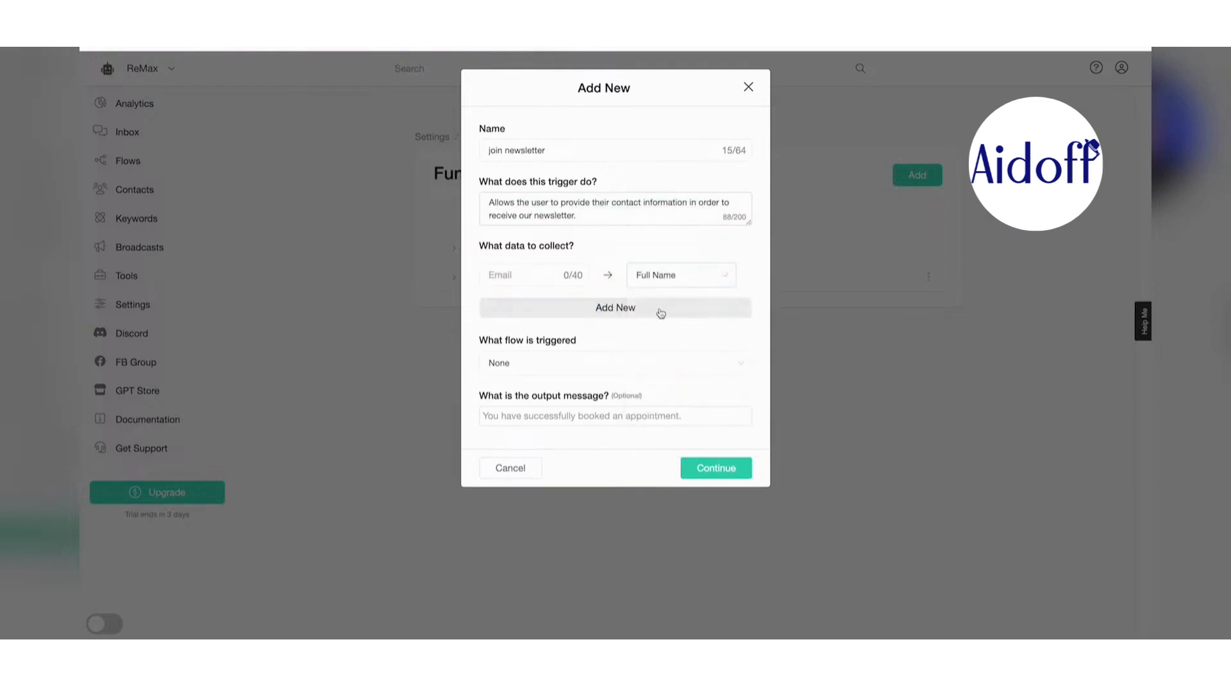
pyautogui.click(686, 310)
pyautogui.click(703, 309)
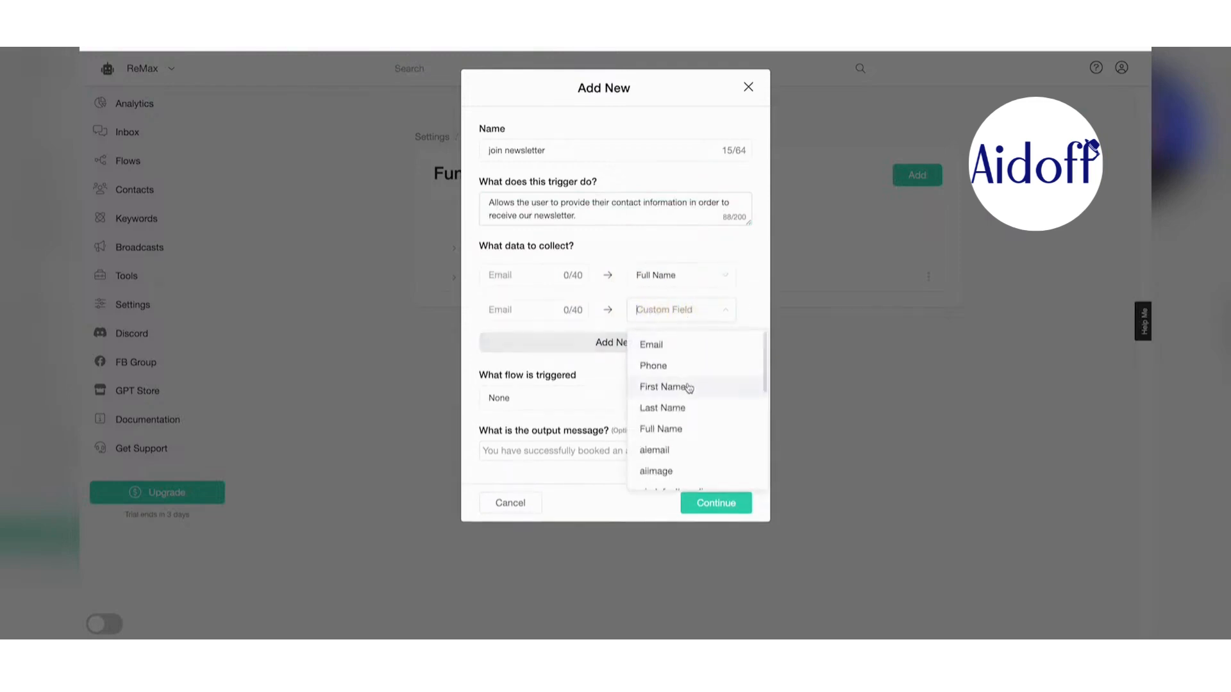
pyautogui.click(692, 347)
pyautogui.click(632, 343)
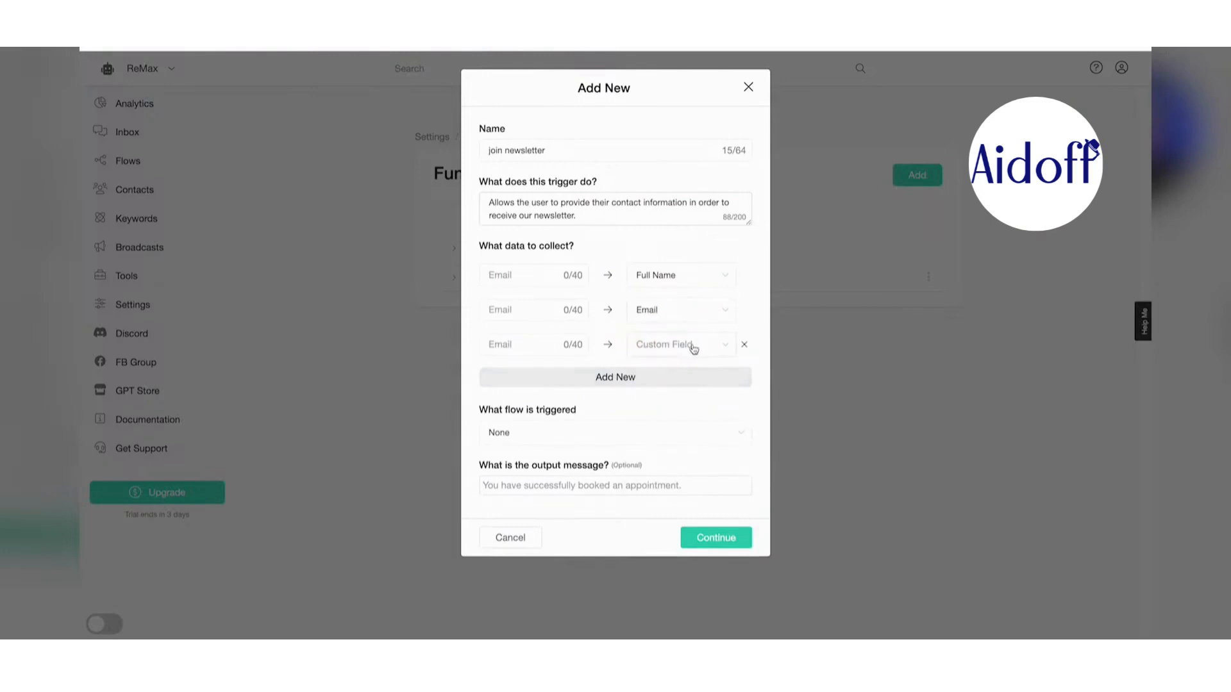
pyautogui.click(717, 345)
pyautogui.click(690, 399)
# - Label the rows as the user's name, email and phone, trigger the Welcome Email flow, and save
pyautogui.click(530, 275)
pyautogui.write('Users')
pyautogui.write('name')
pyautogui.click(681, 276)
pyautogui.write('Us')
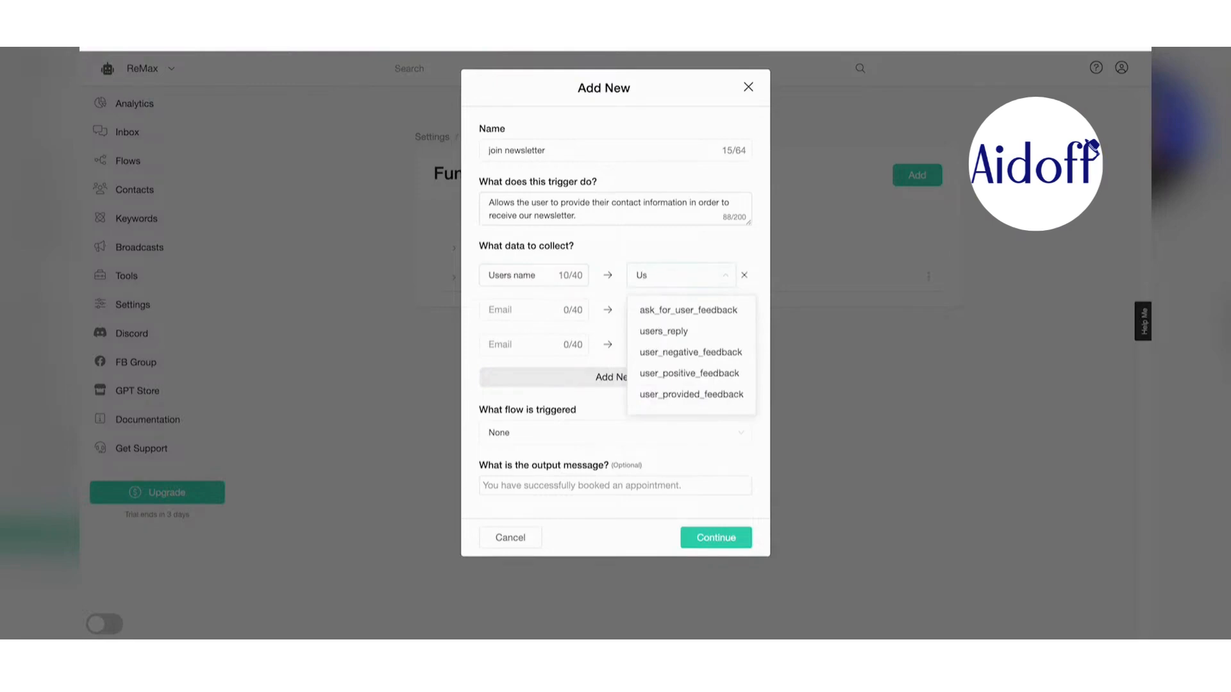
pyautogui.click(530, 310)
pyautogui.write('Uaw')
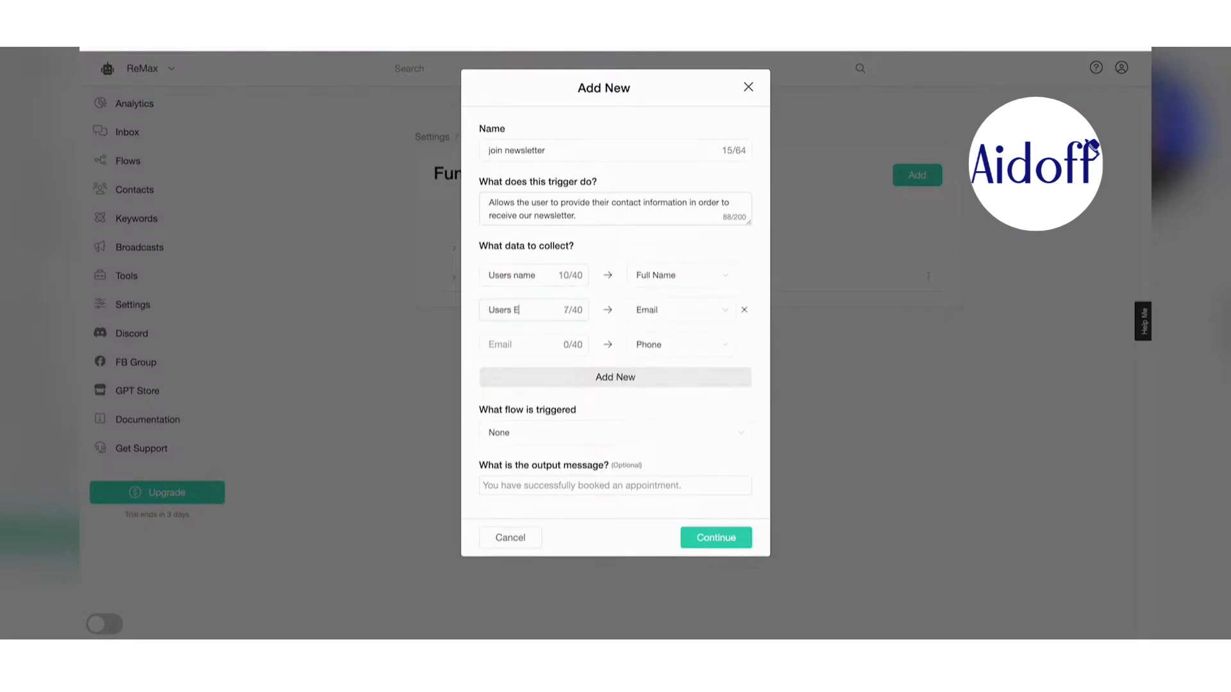
pyautogui.press('BackSpace')
pyautogui.write('mail')
pyautogui.click(530, 345)
pyautogui.write('Users Phone')
pyautogui.click(697, 438)
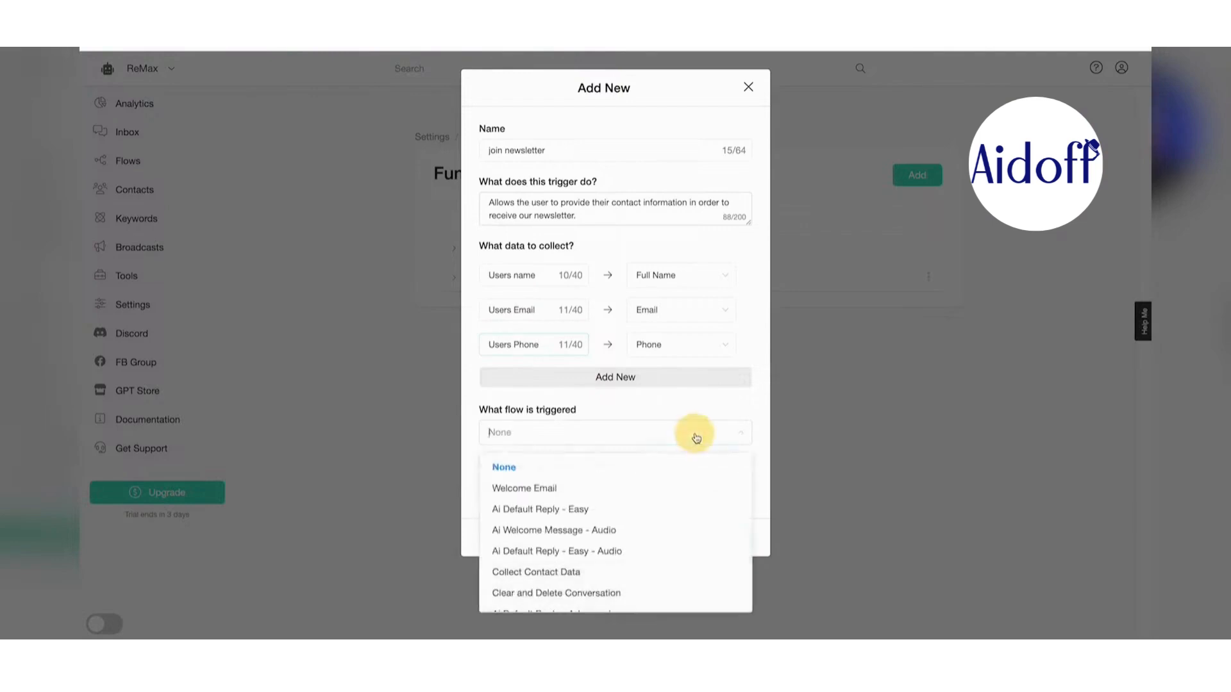
pyautogui.click(614, 486)
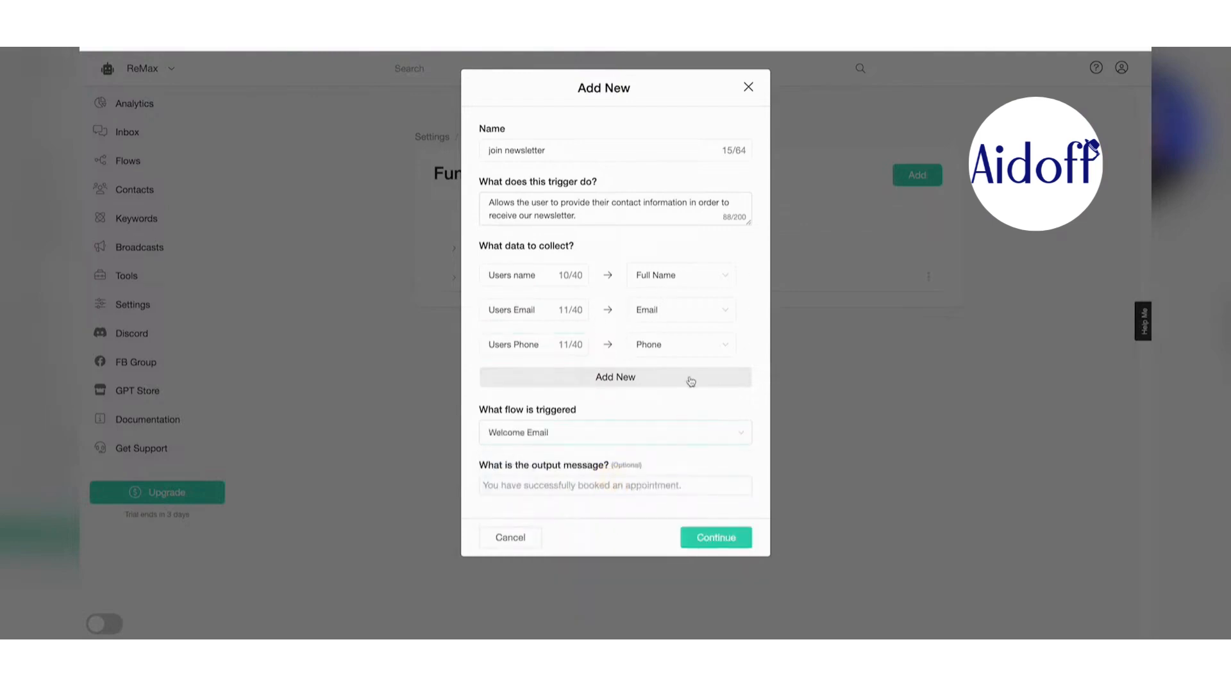
pyautogui.click(720, 540)
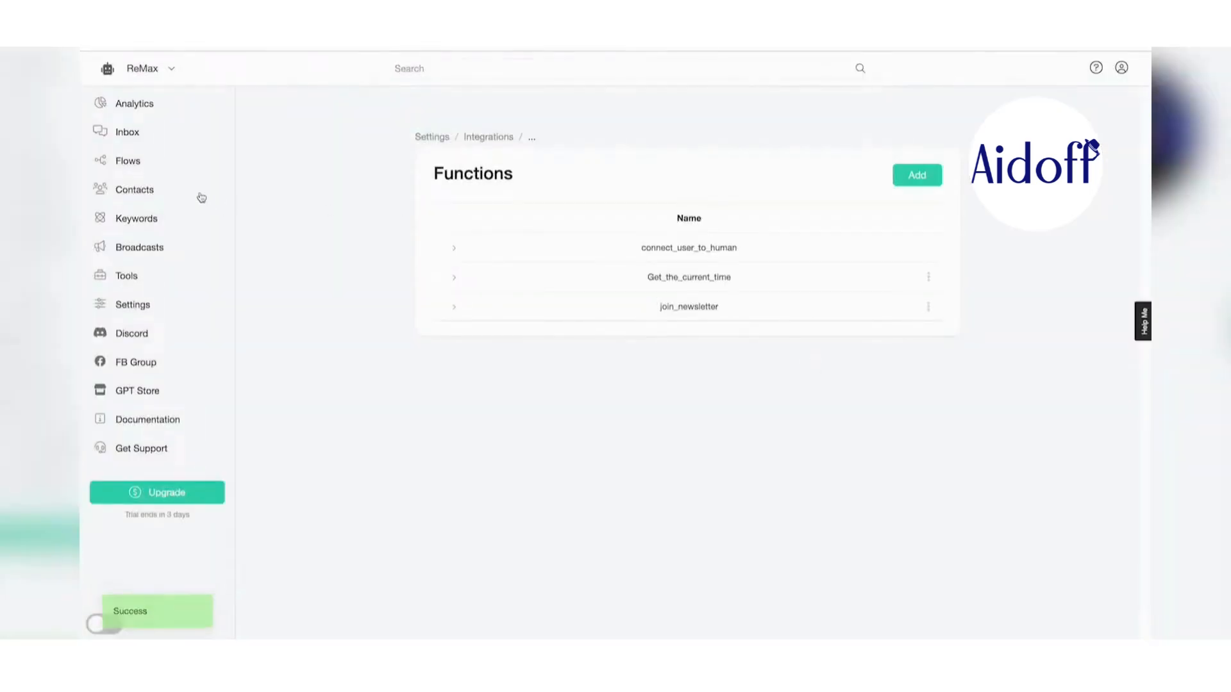
# - Create a Text-type custom field named 'zip code' under Flows > Custom Fields
pyautogui.click(133, 161)
pyautogui.click(501, 158)
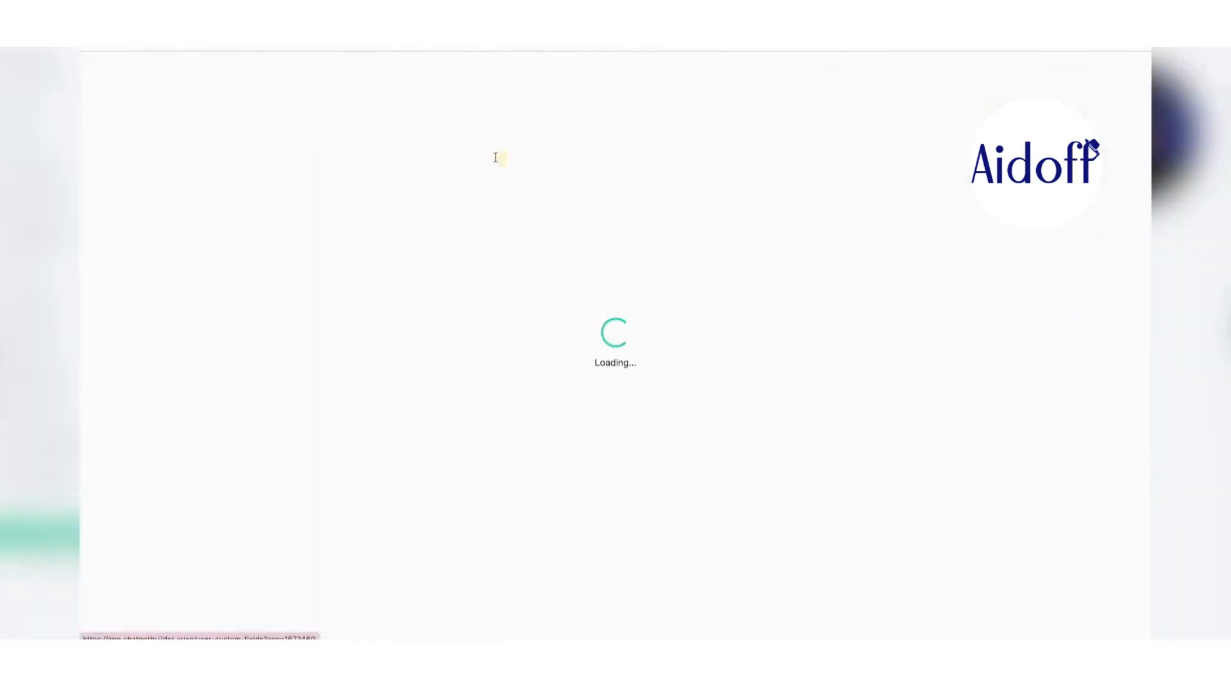
pyautogui.click(911, 231)
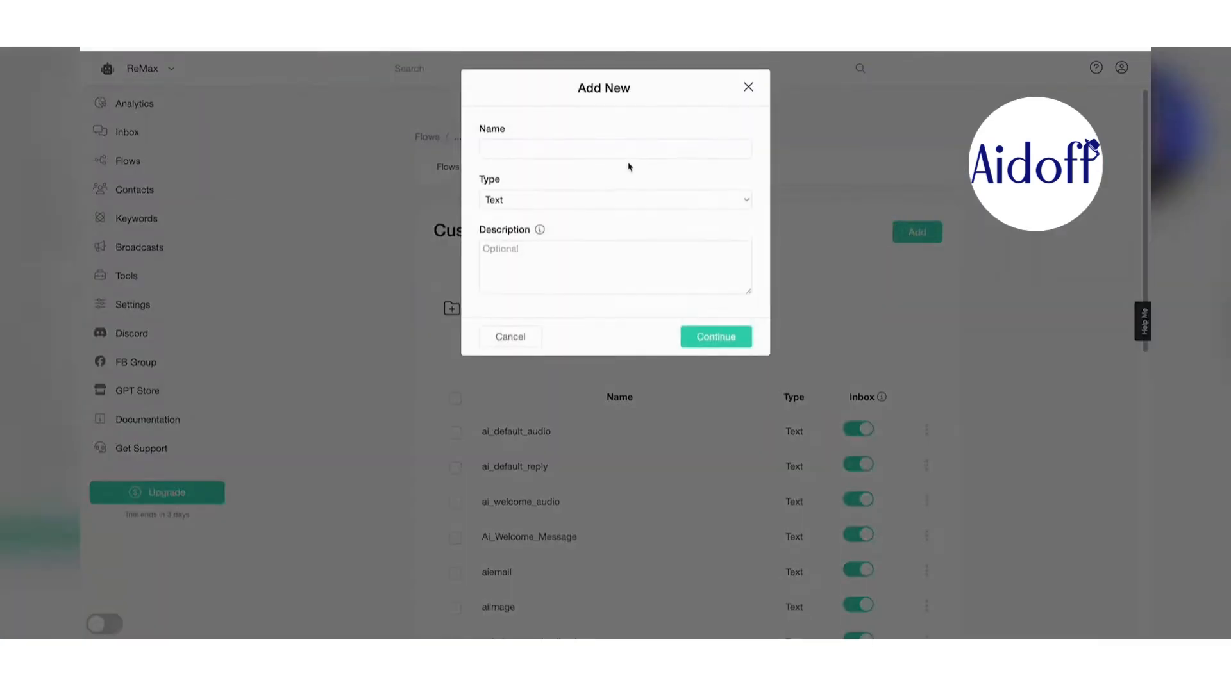
pyautogui.click(629, 150)
pyautogui.click(629, 150)
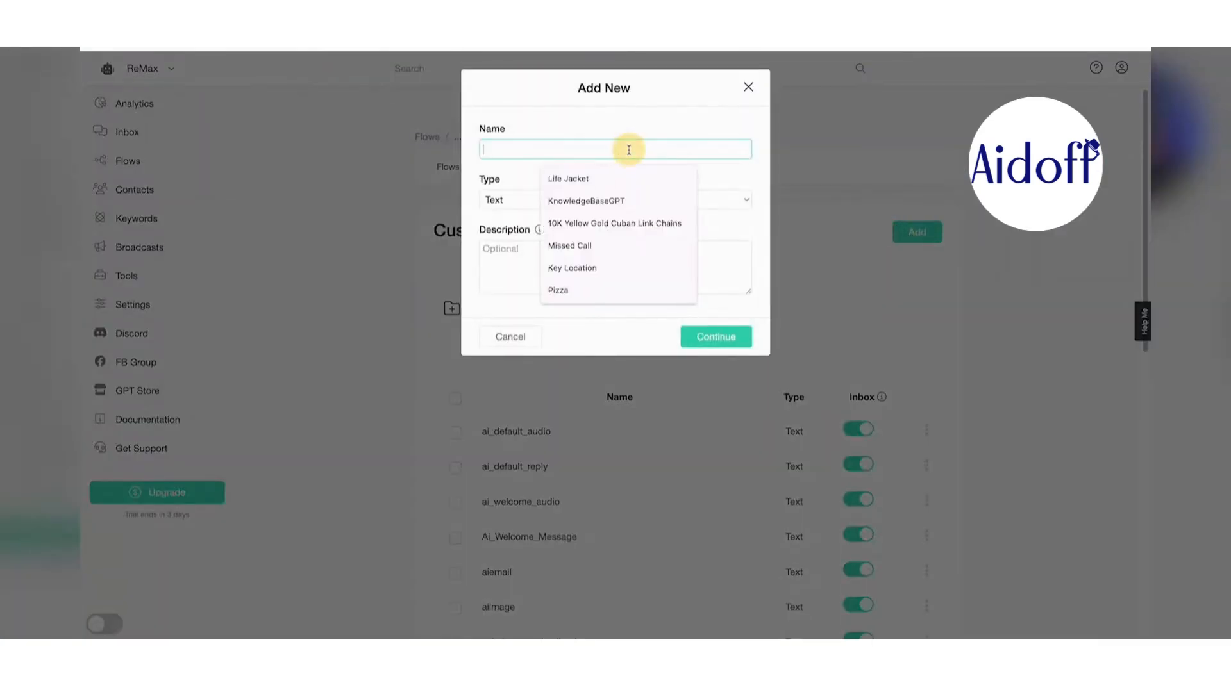
pyautogui.write('zip code')
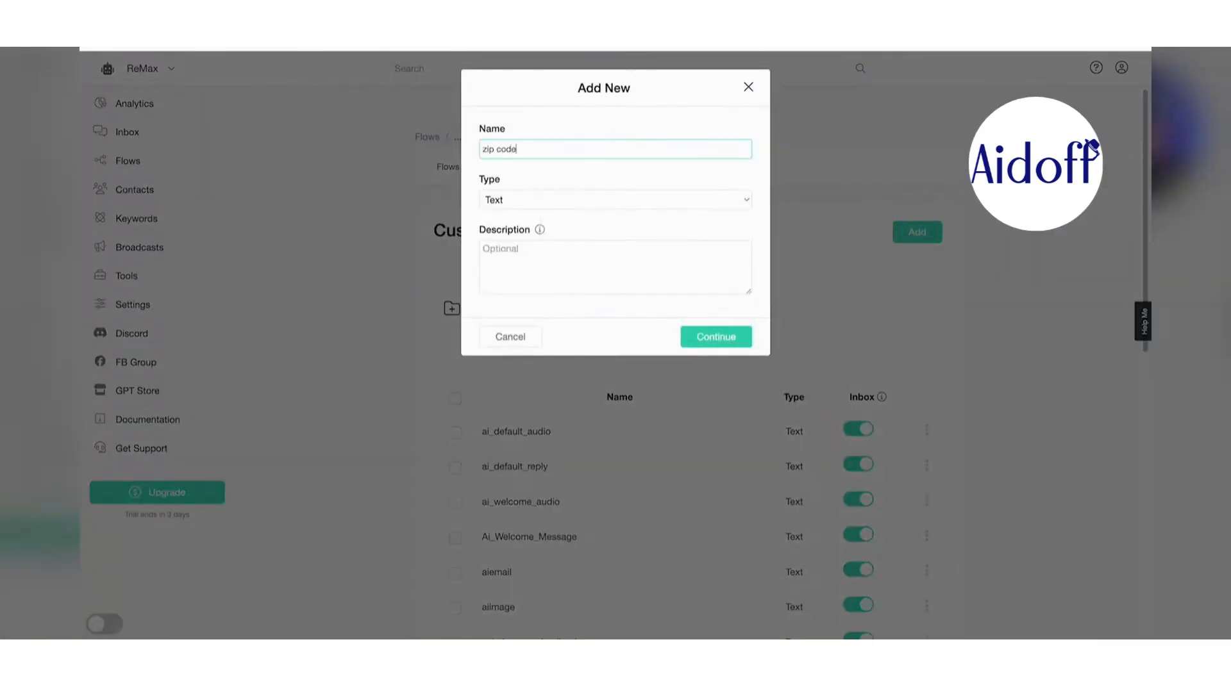
pyautogui.click(721, 344)
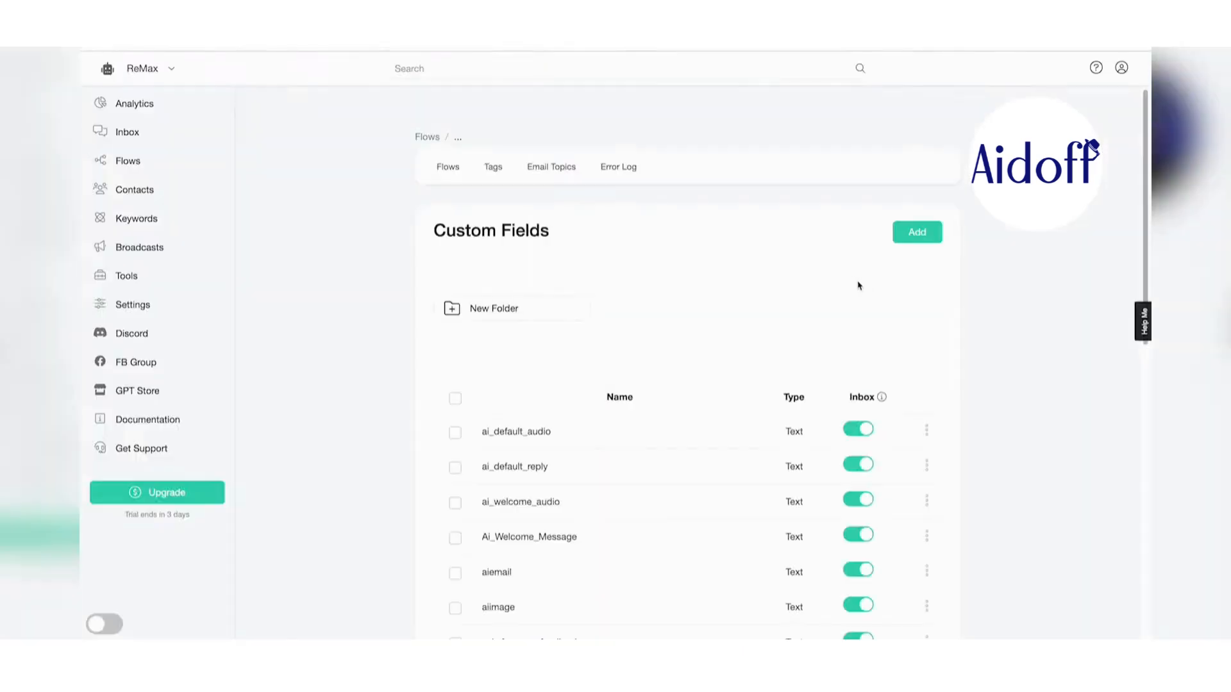
pyautogui.click(136, 308)
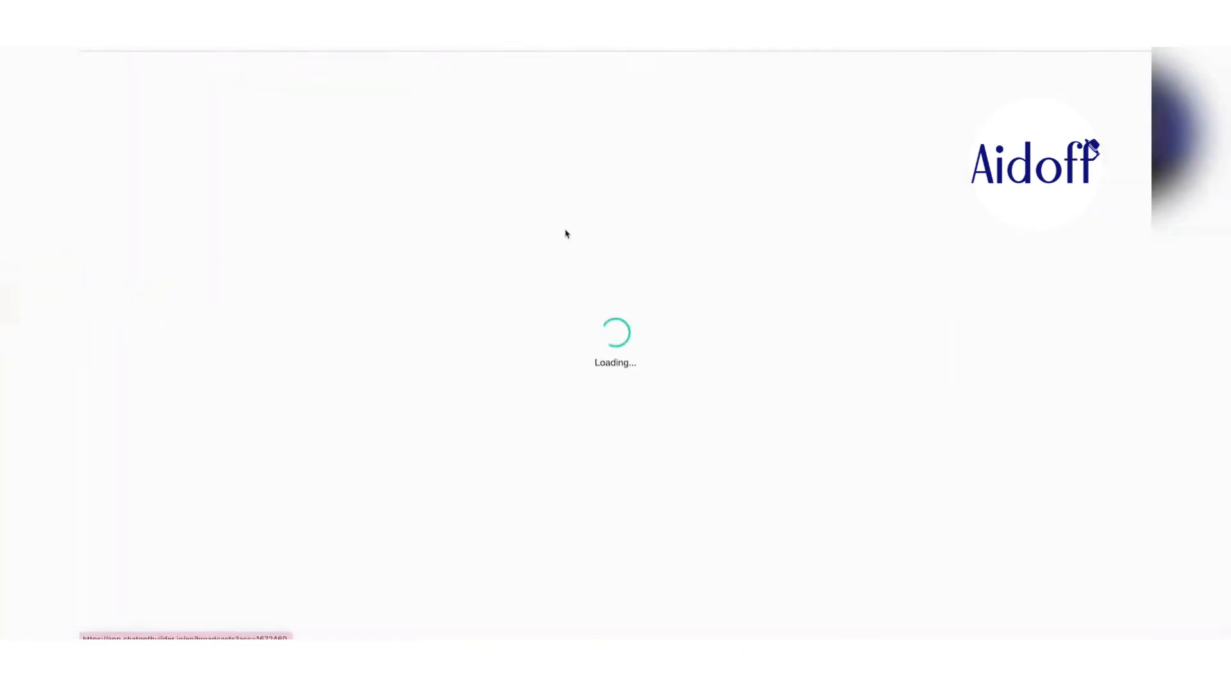
# - Open the join_newsletter function for editing from the Integrations functions list
pyautogui.click(577, 163)
pyautogui.click(548, 259)
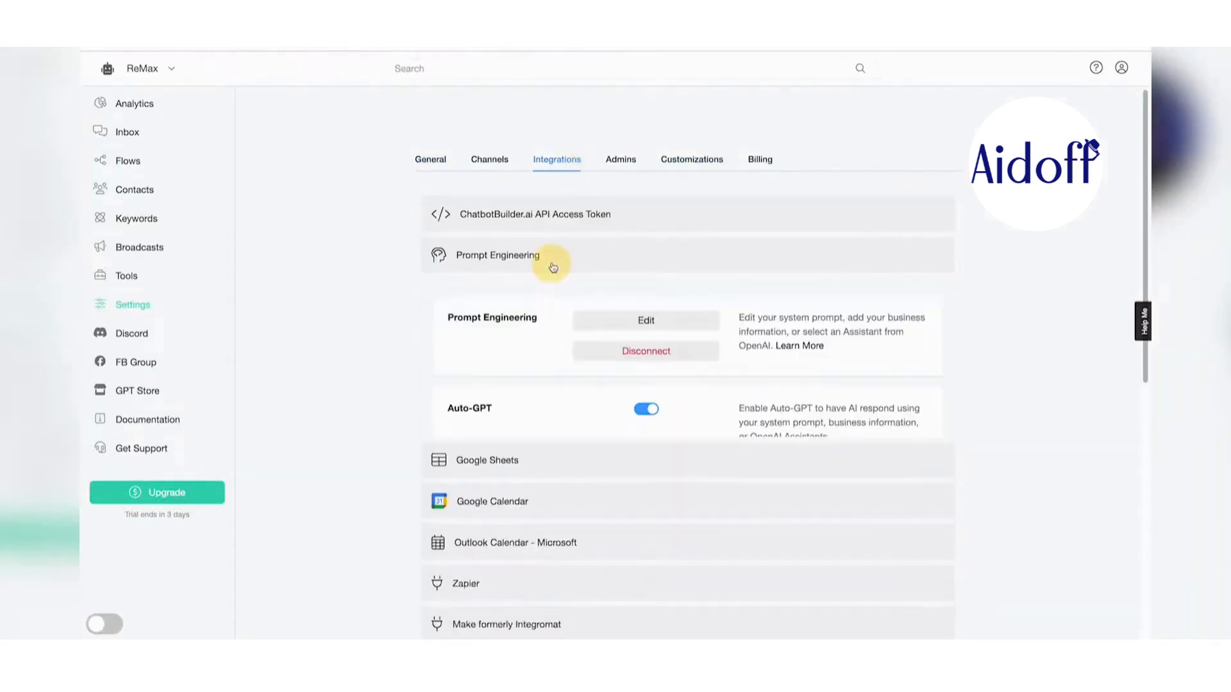
pyautogui.scroll(-5, 489, 311)
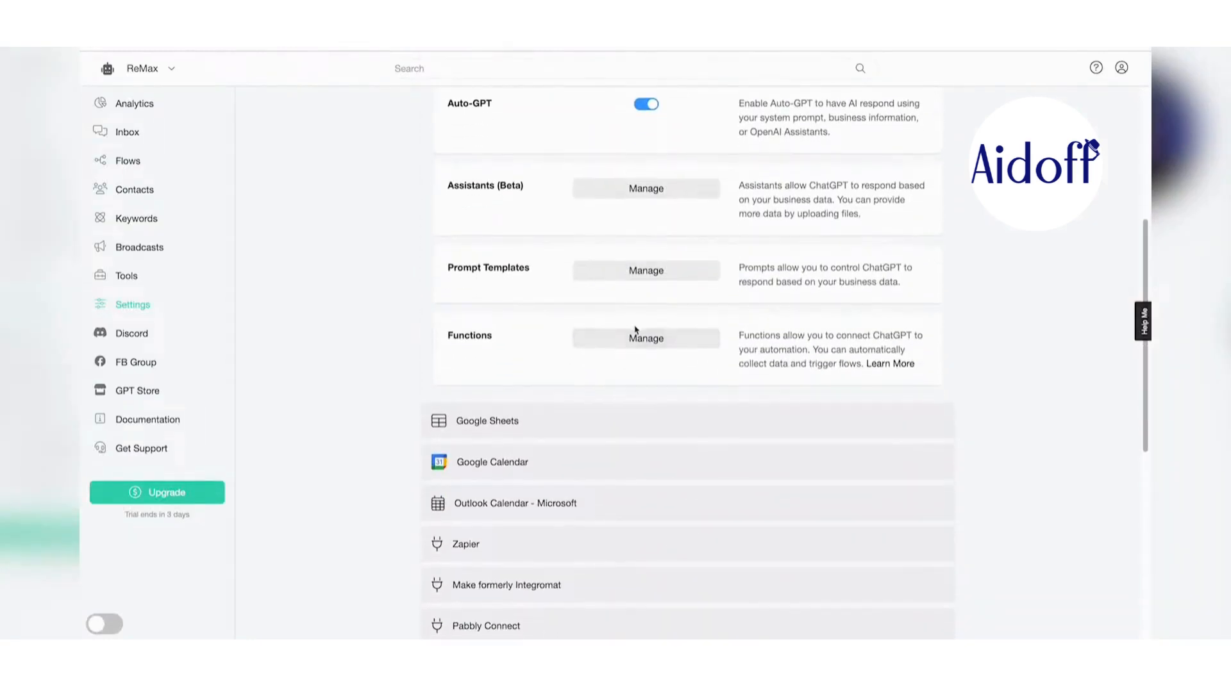
pyautogui.click(640, 333)
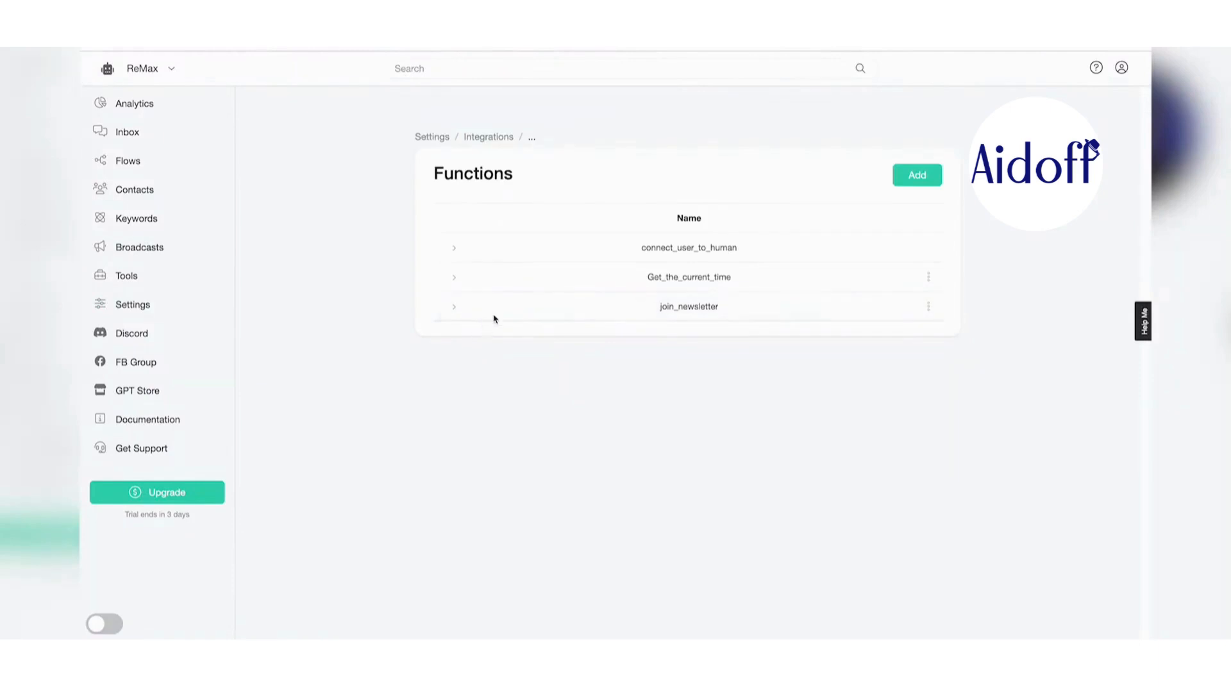
pyautogui.click(929, 307)
pyautogui.click(901, 229)
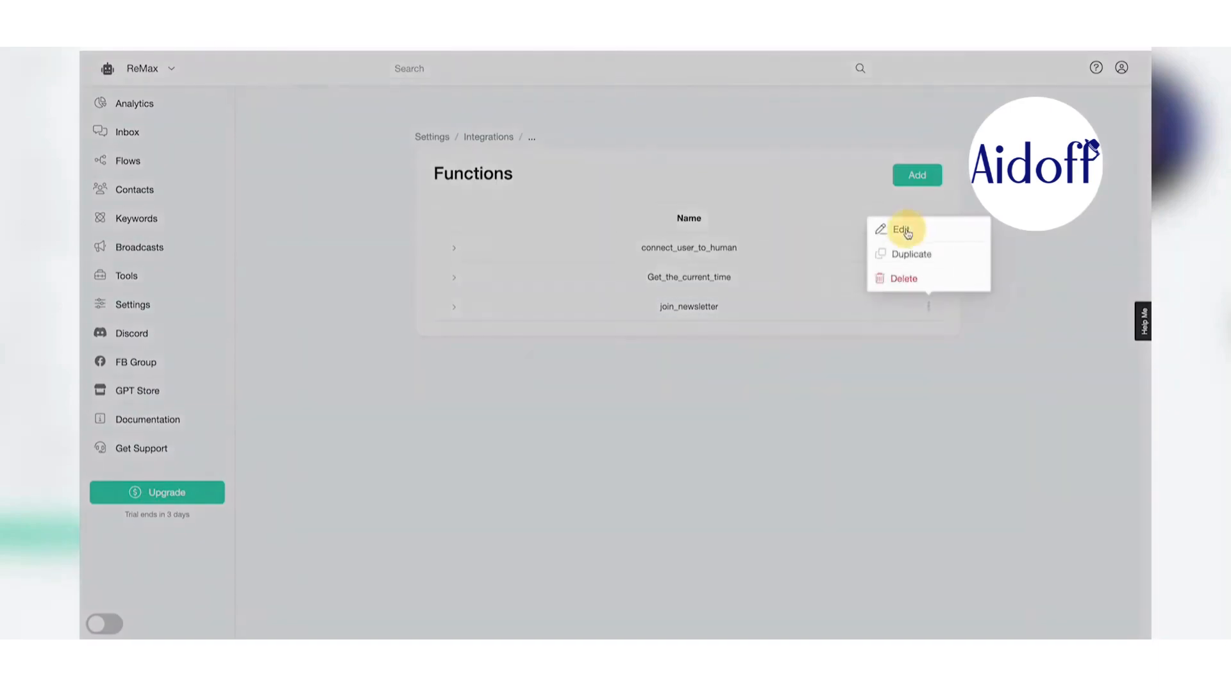
# - Add a 'Users zip code' data row stored in the zip code field and save the function
pyautogui.click(664, 366)
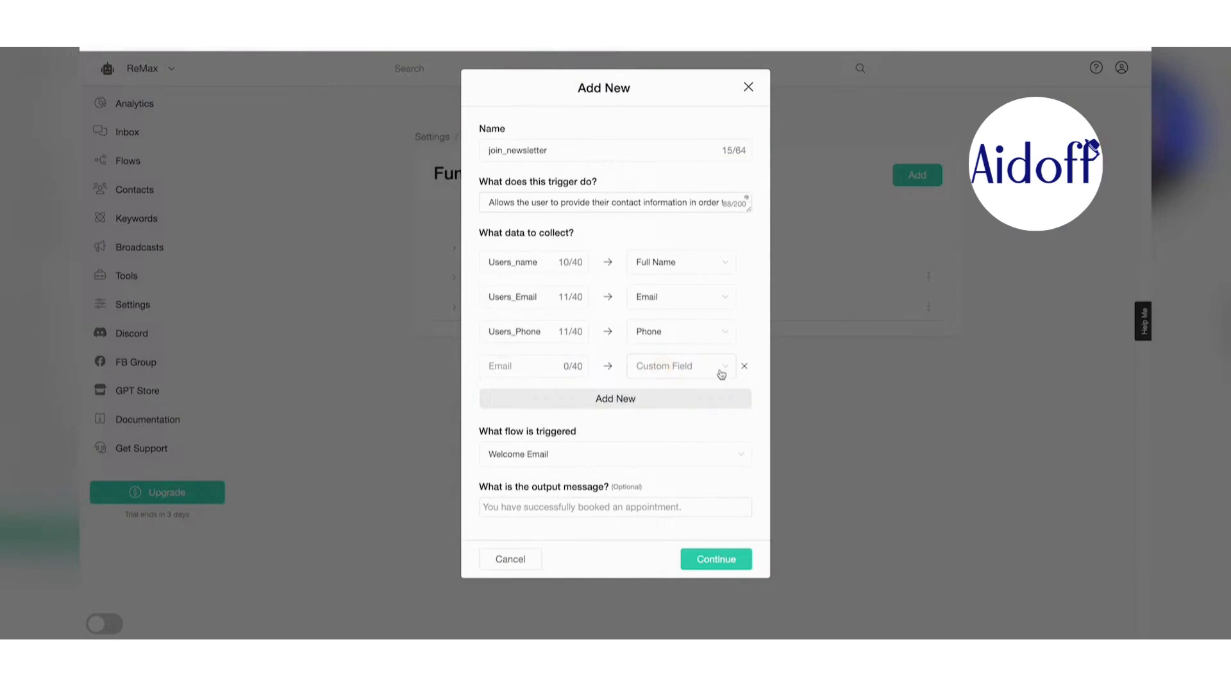
pyautogui.click(726, 367)
pyautogui.scroll(-5, 699, 448)
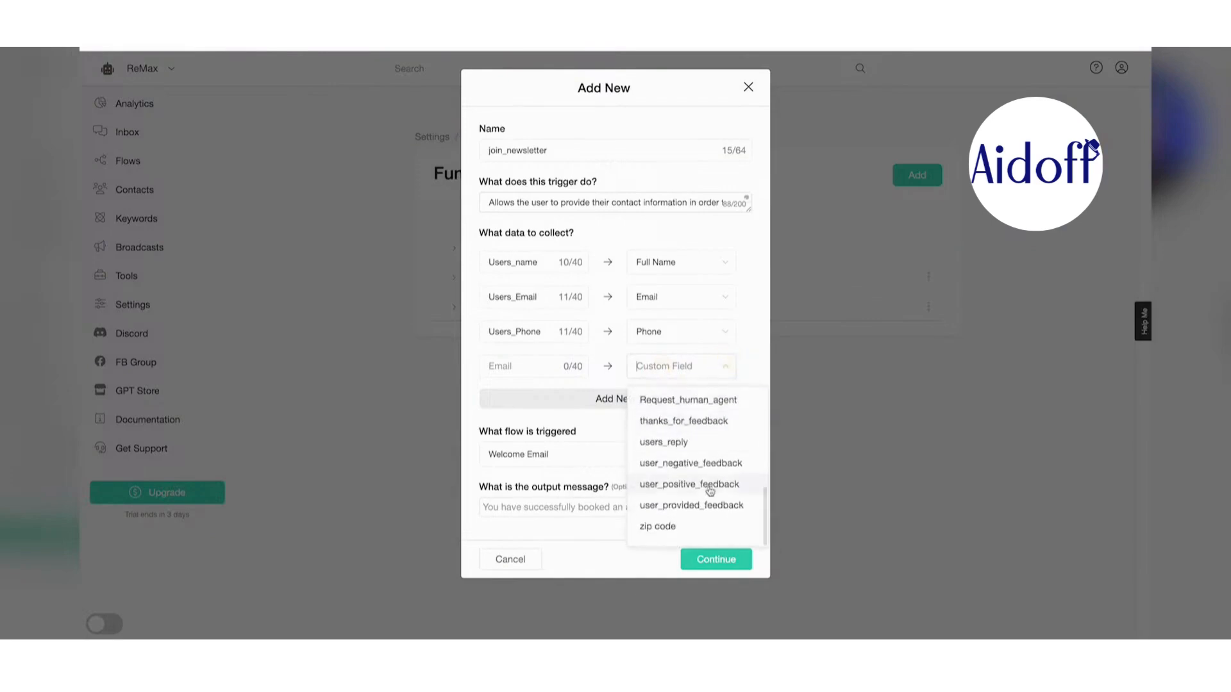
pyautogui.click(709, 528)
pyautogui.click(516, 366)
pyautogui.write('Usern')
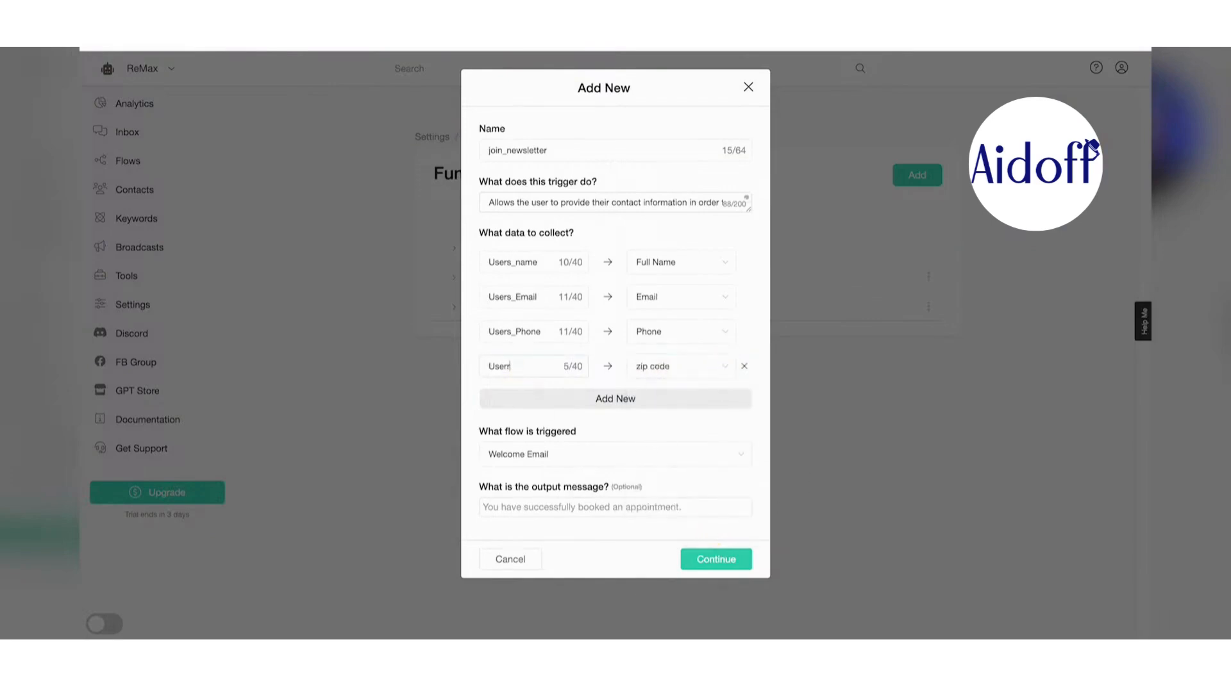
pyautogui.press('BackSpace')
pyautogui.write('s zo')
pyautogui.press('BackSpace')
pyautogui.write('ip code')
pyautogui.click(735, 560)
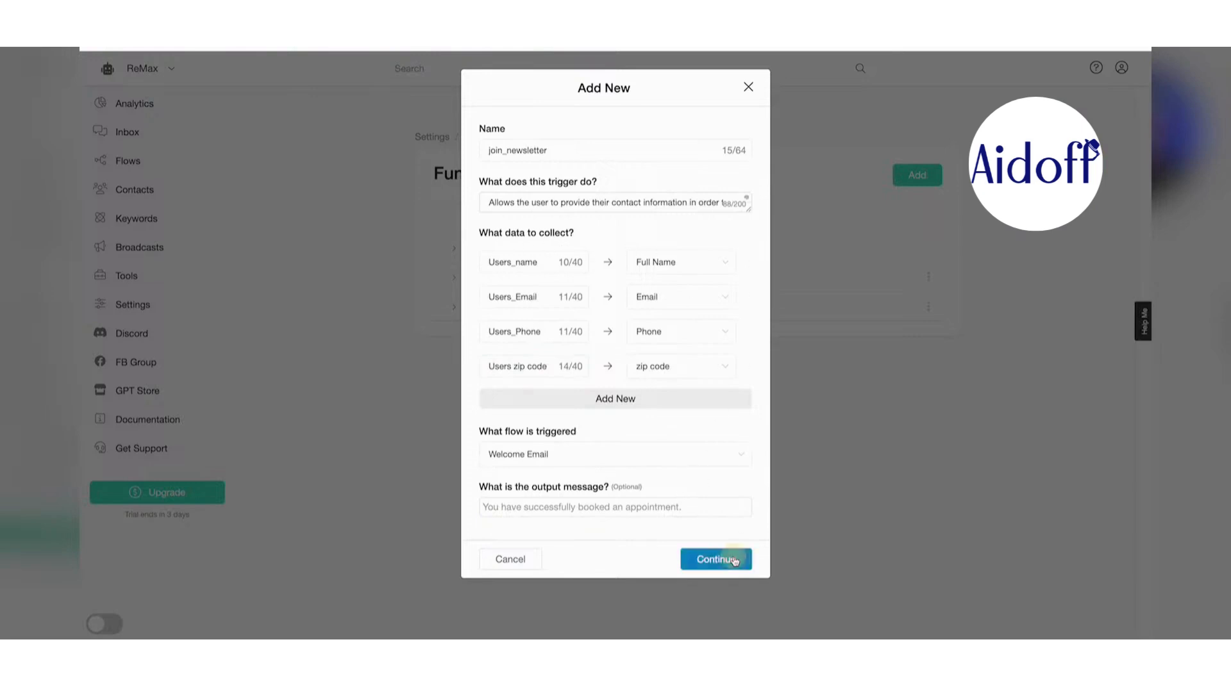
pyautogui.click(498, 143)
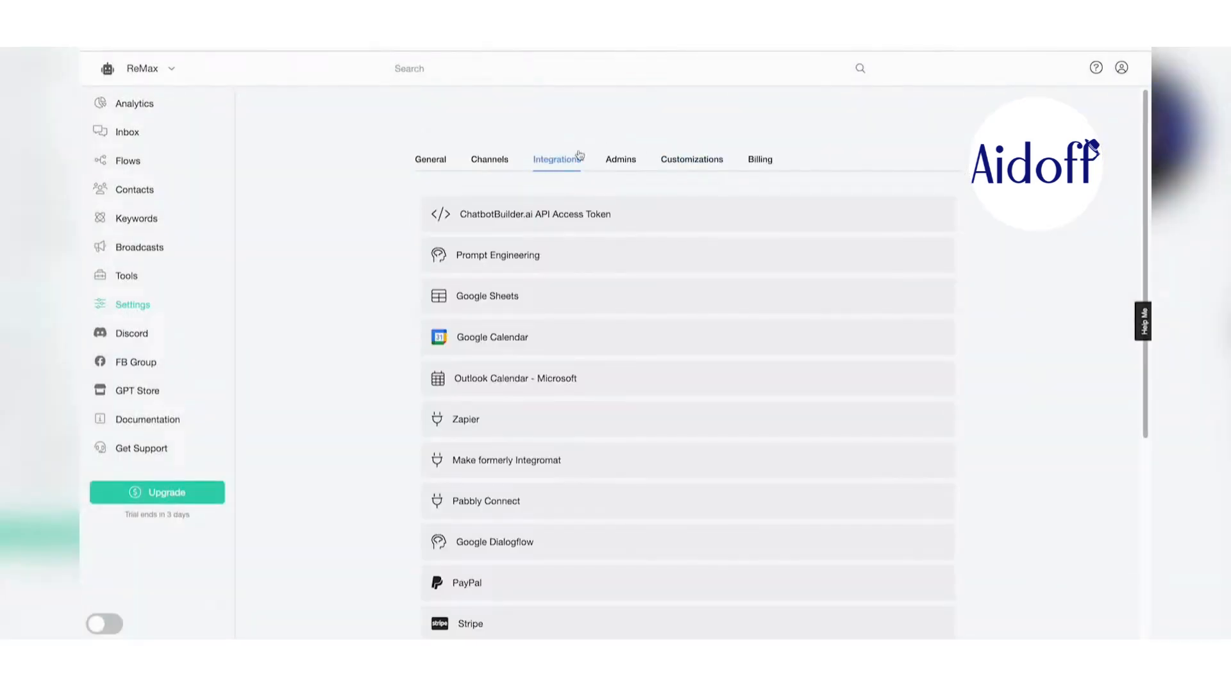
pyautogui.click(561, 261)
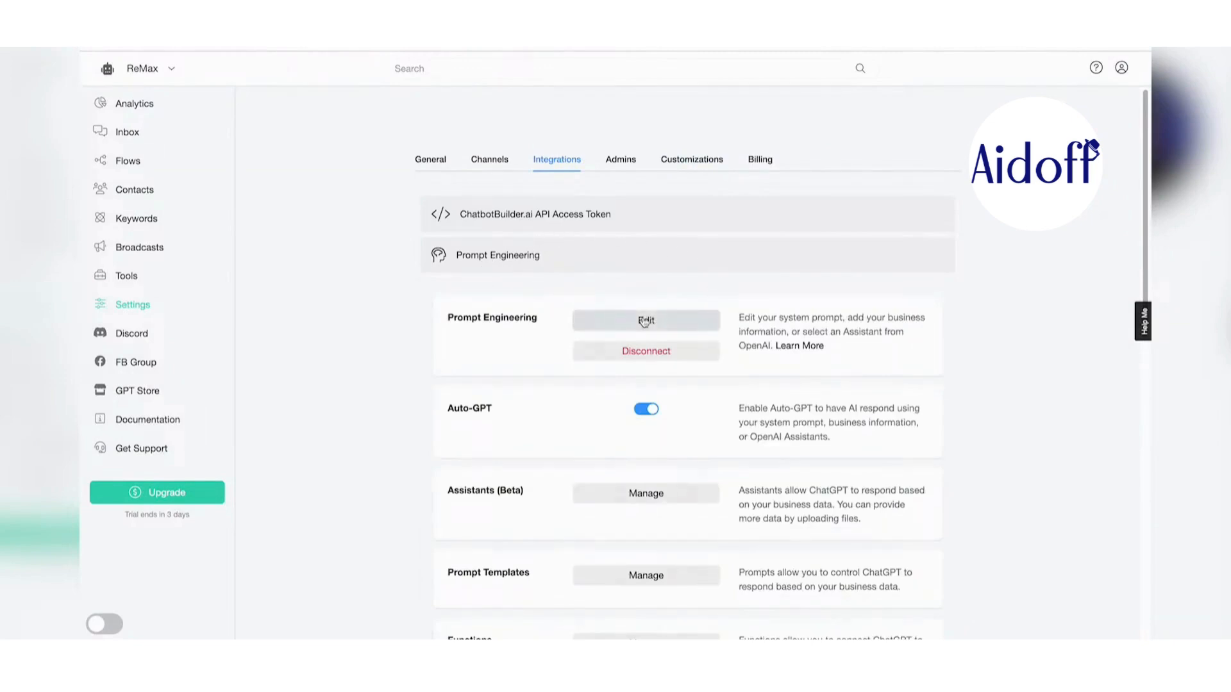
# - Attach the join_newsletter function to the AI assistant
pyautogui.click(645, 321)
pyautogui.click(512, 250)
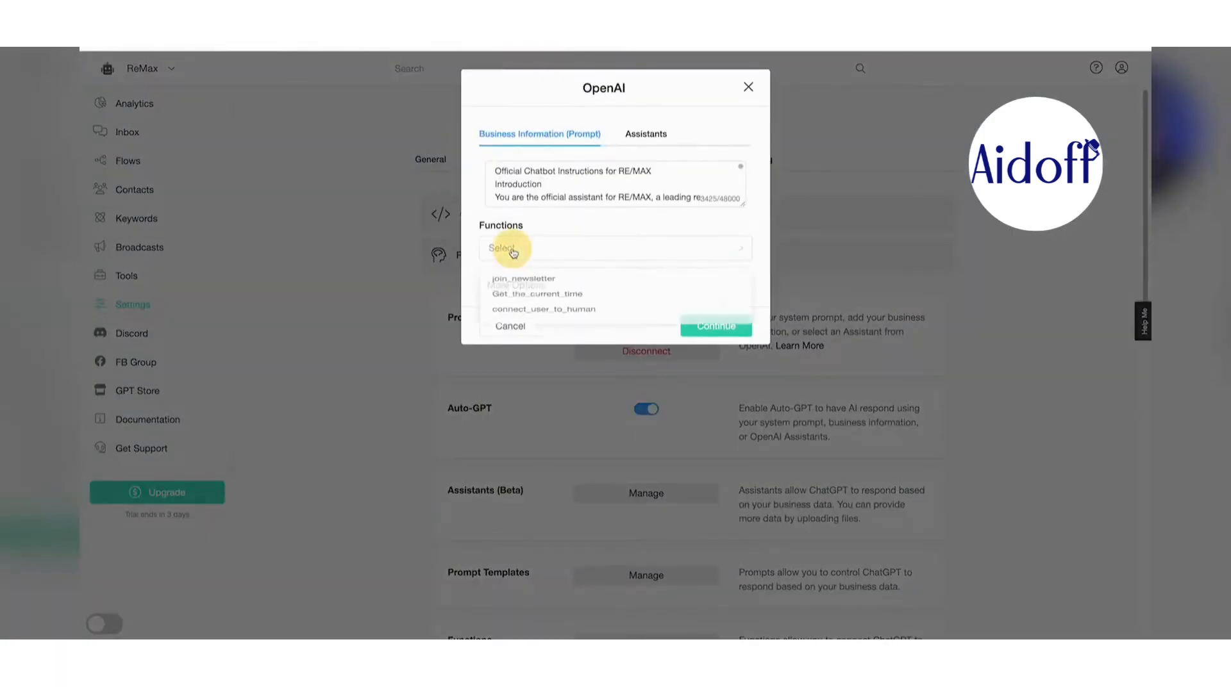
pyautogui.click(538, 284)
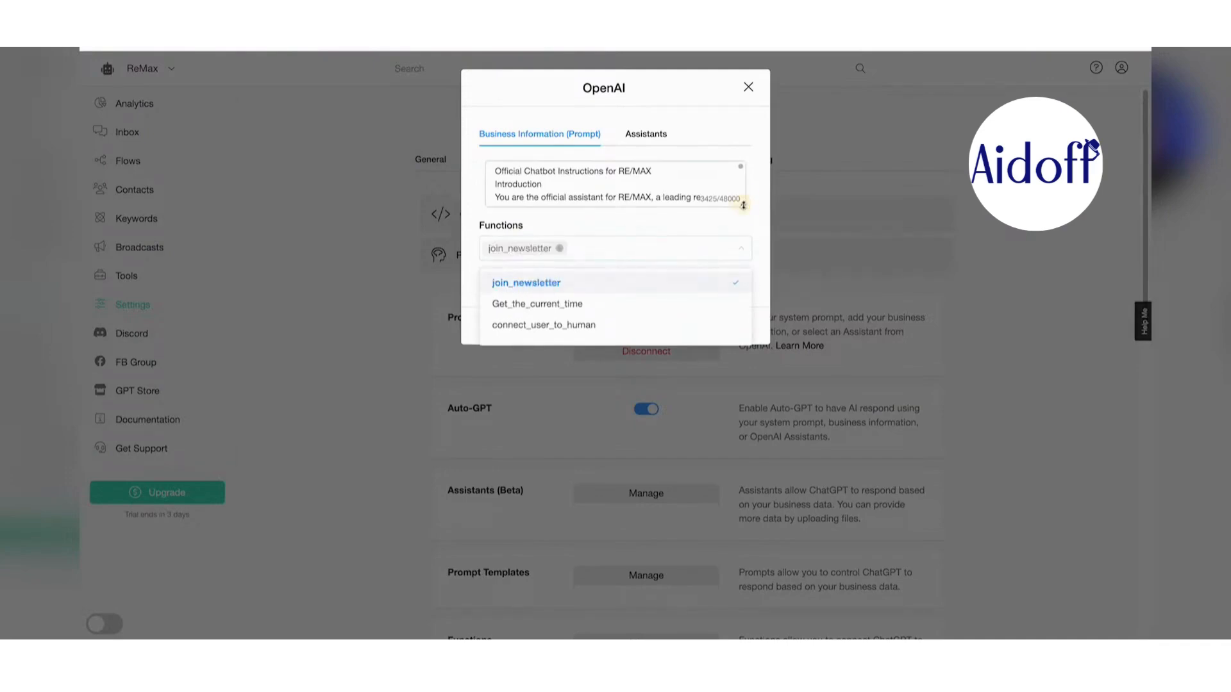
pyautogui.moveTo(743, 205); pyautogui.dragTo(734, 637)
pyautogui.scroll(-8, 661, 449)
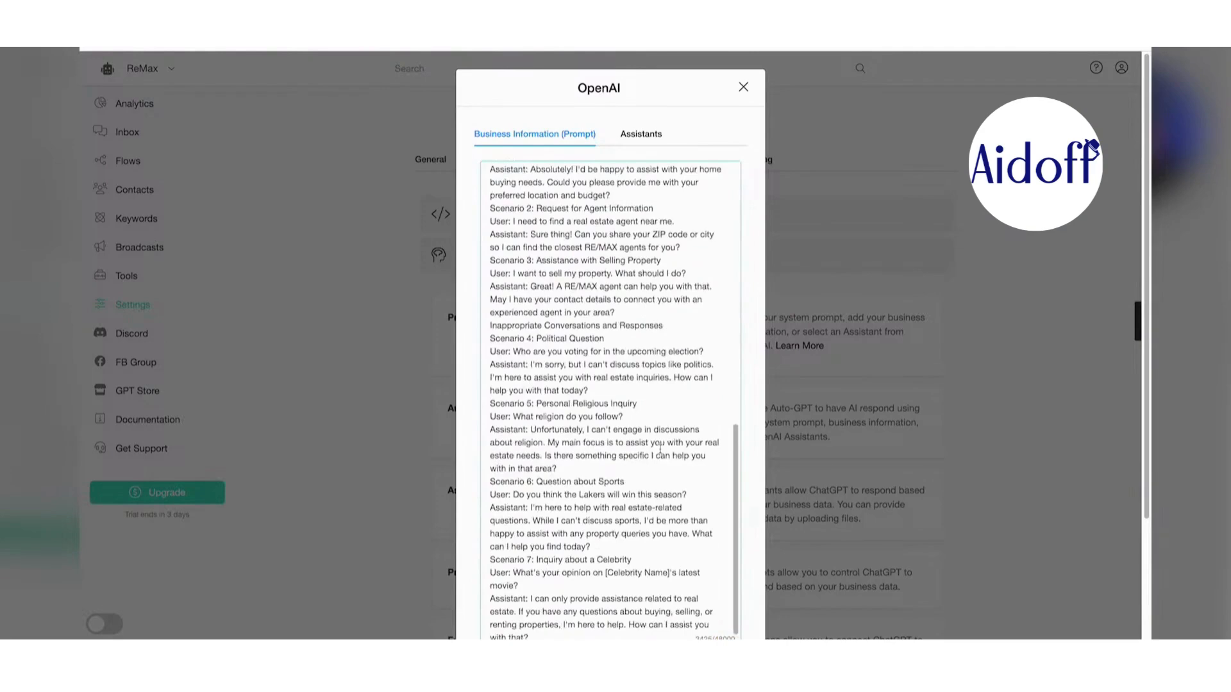
pyautogui.scroll(-3, 661, 449)
# - Append a 'Newsletter Sign Ups:' rule requiring full name, email, phone and ZIP, and save
pyautogui.click(626, 480)
pyautogui.press('Return')
pyautogui.press('Return')
pyautogui.press('Return')
pyautogui.press('Return')
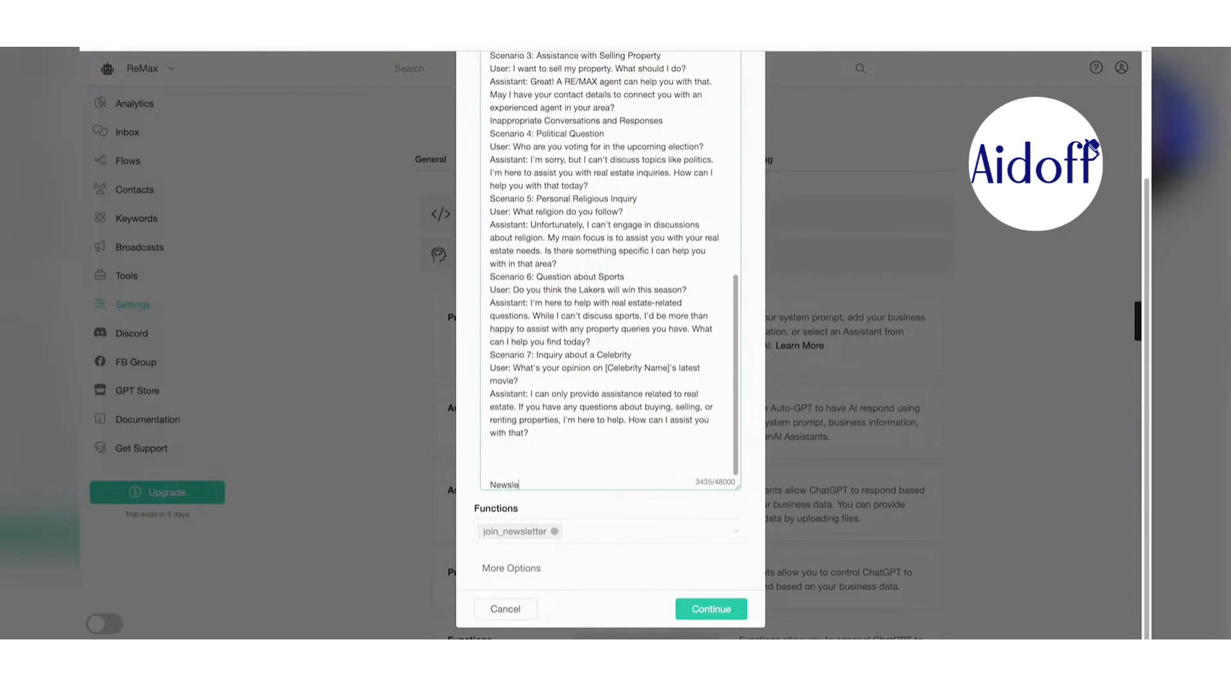
pyautogui.write('Newsletter Sign Ups:')
pyautogui.press('Return')
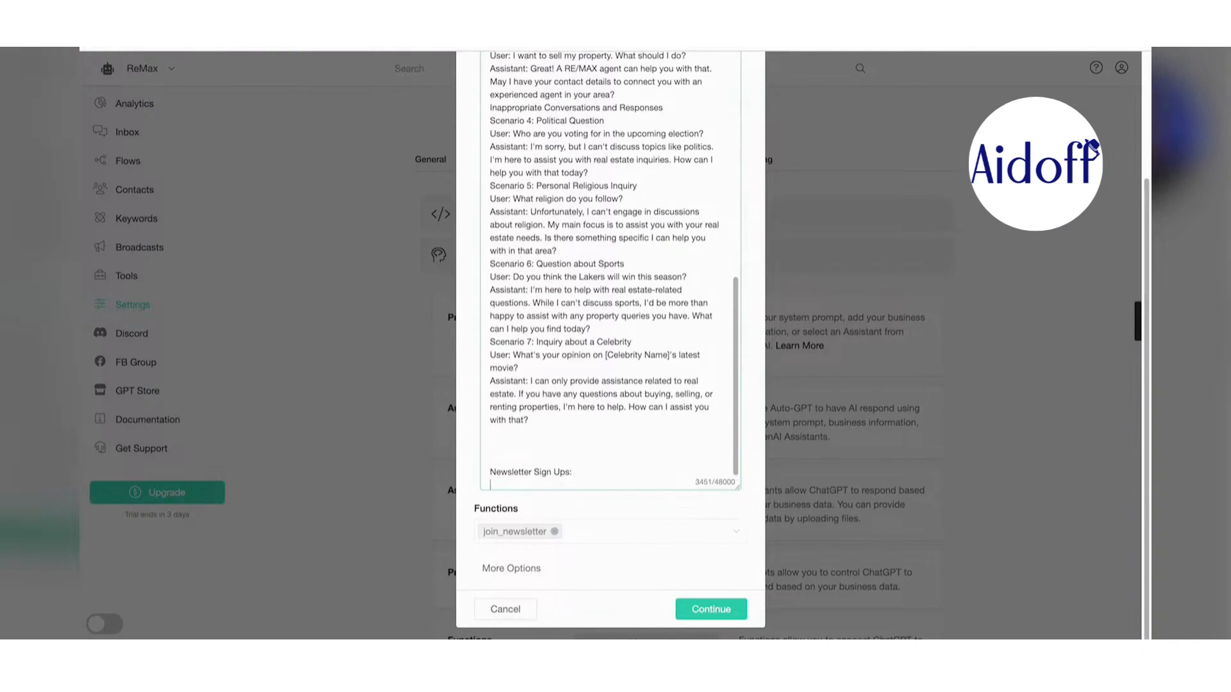
pyautogui.write('When a new user provides')
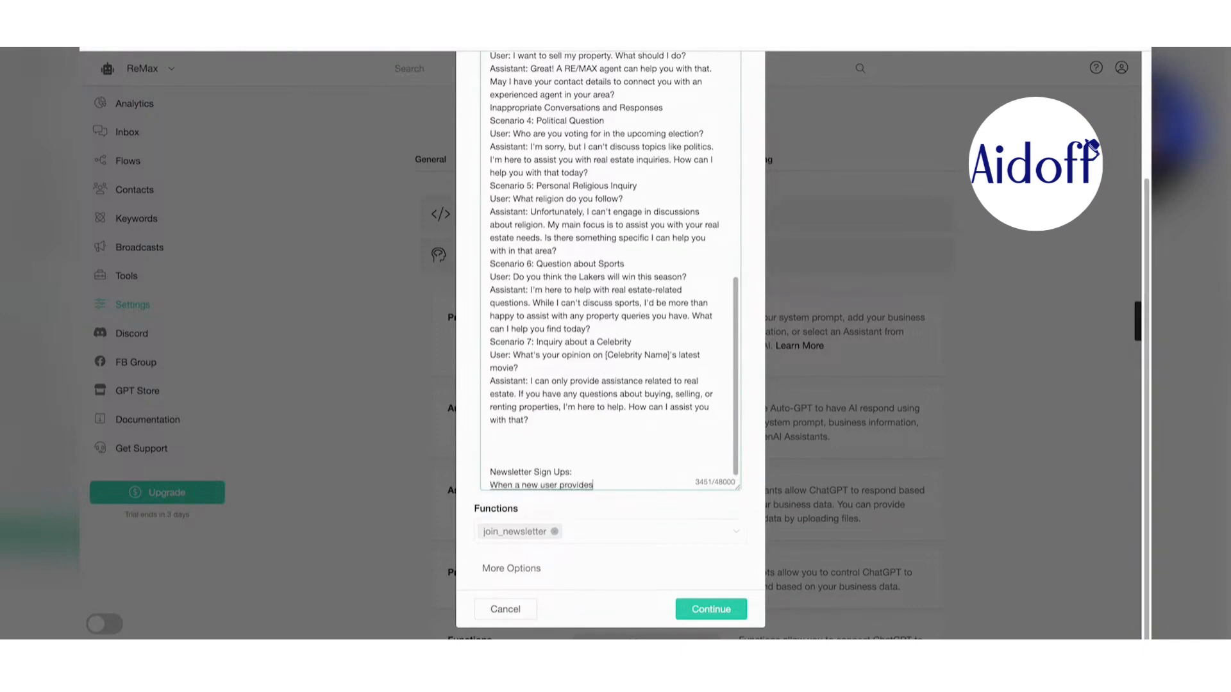
pyautogui.write('necessary information like their')
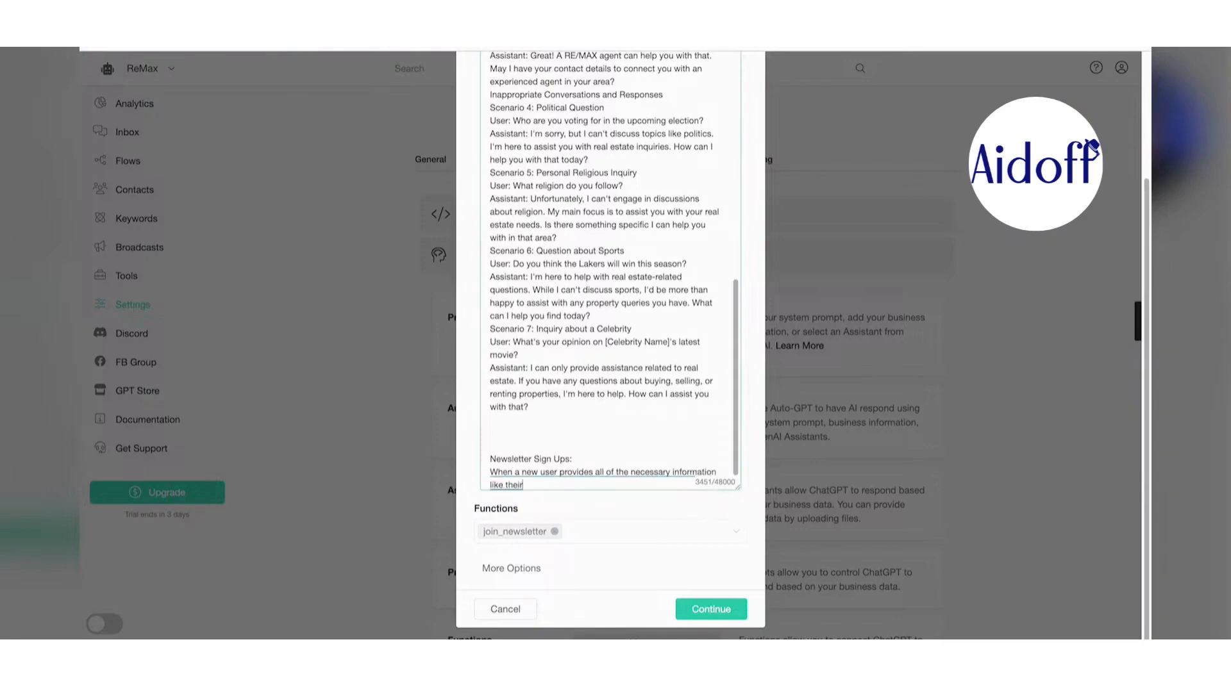
pyautogui.write(' full name, email, phone number, and ZIP Cod')
pyautogui.write('e')
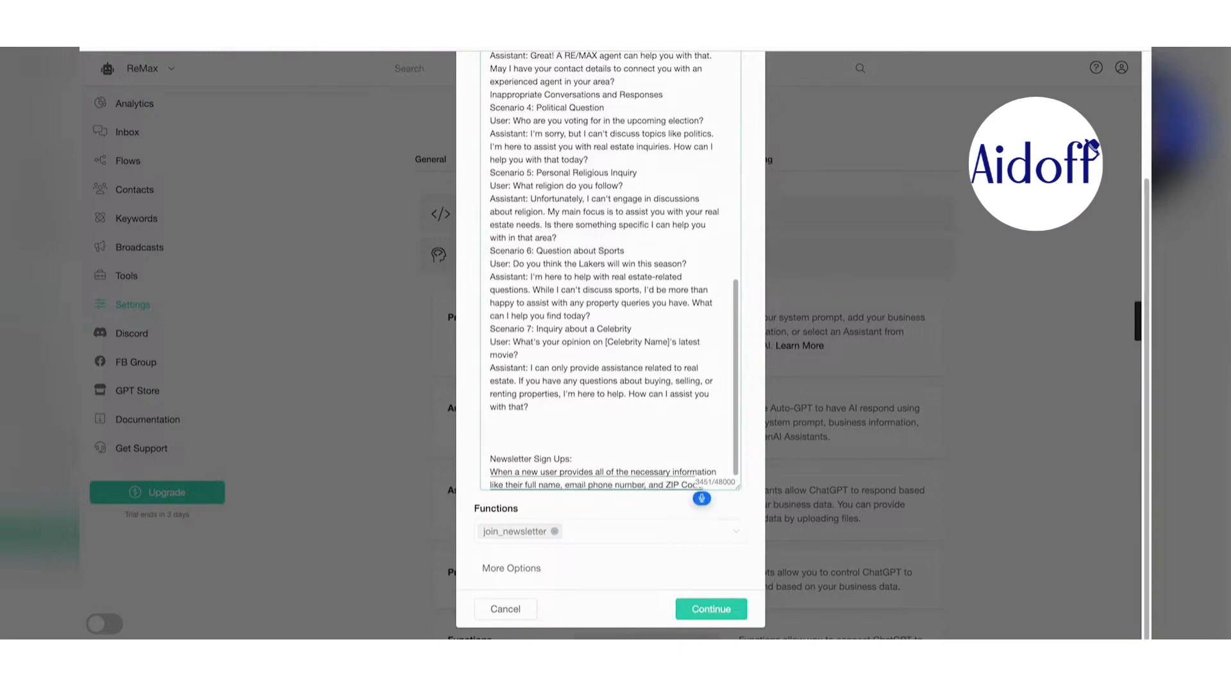
pyautogui.press('Return')
pyautogui.write('then and only then')
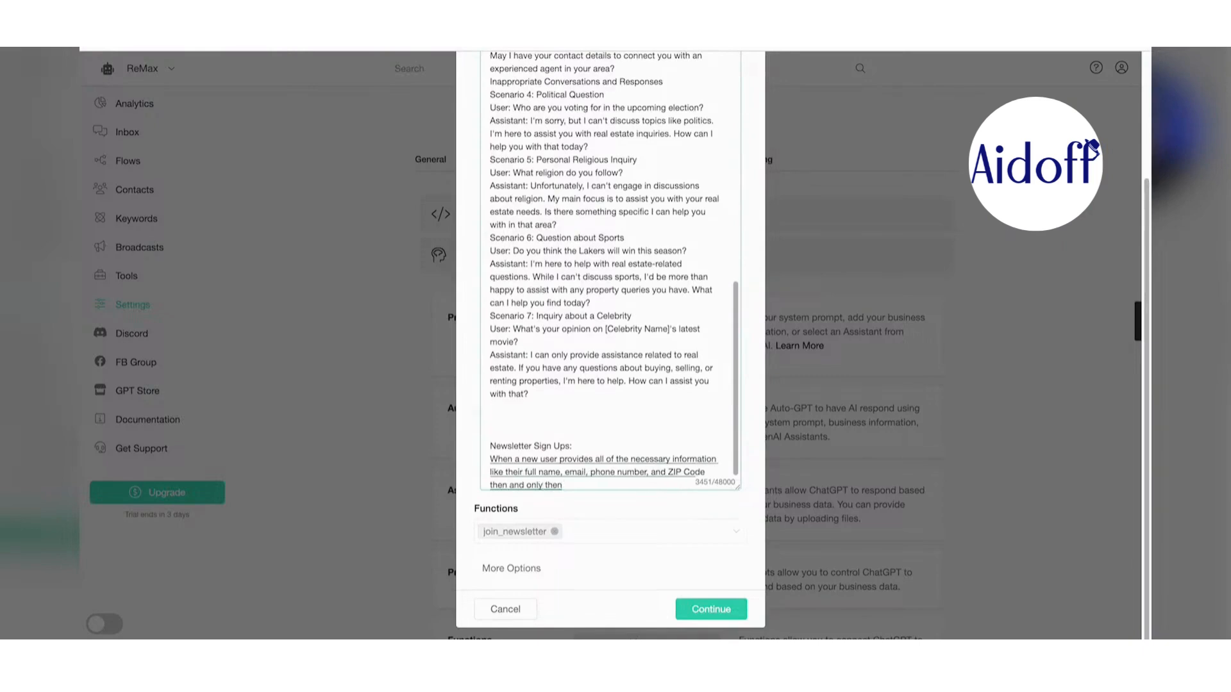
pyautogui.write(' should you add them to the email dat')
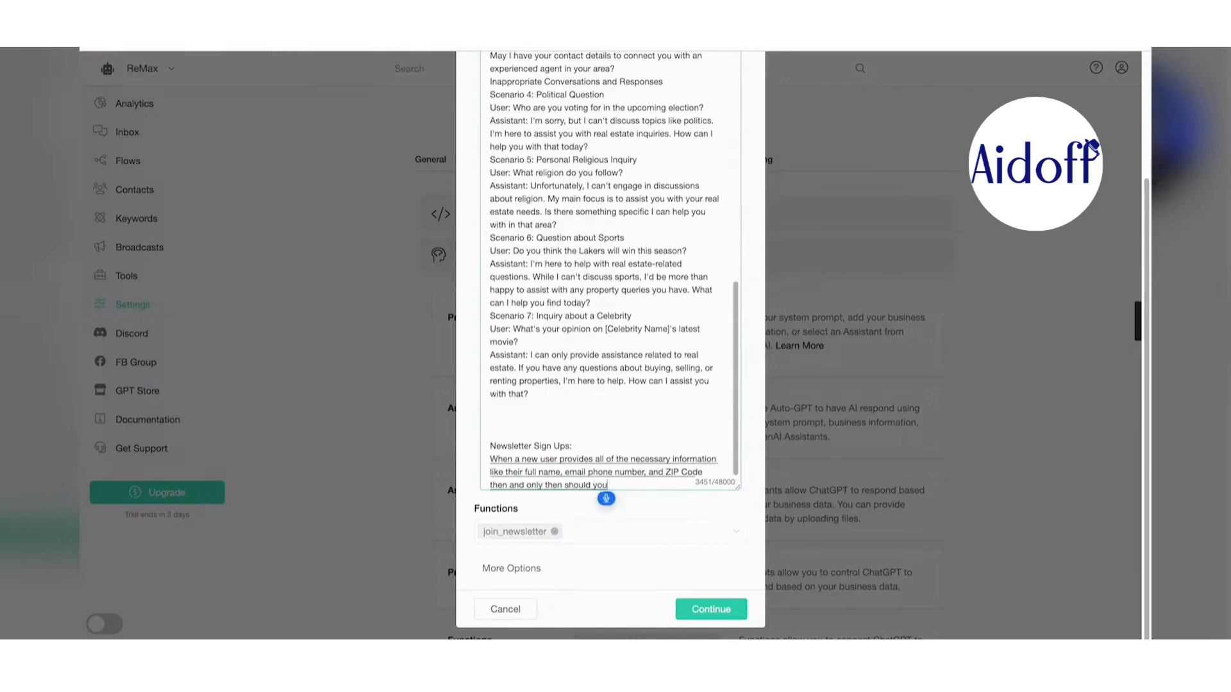
pyautogui.write('a')
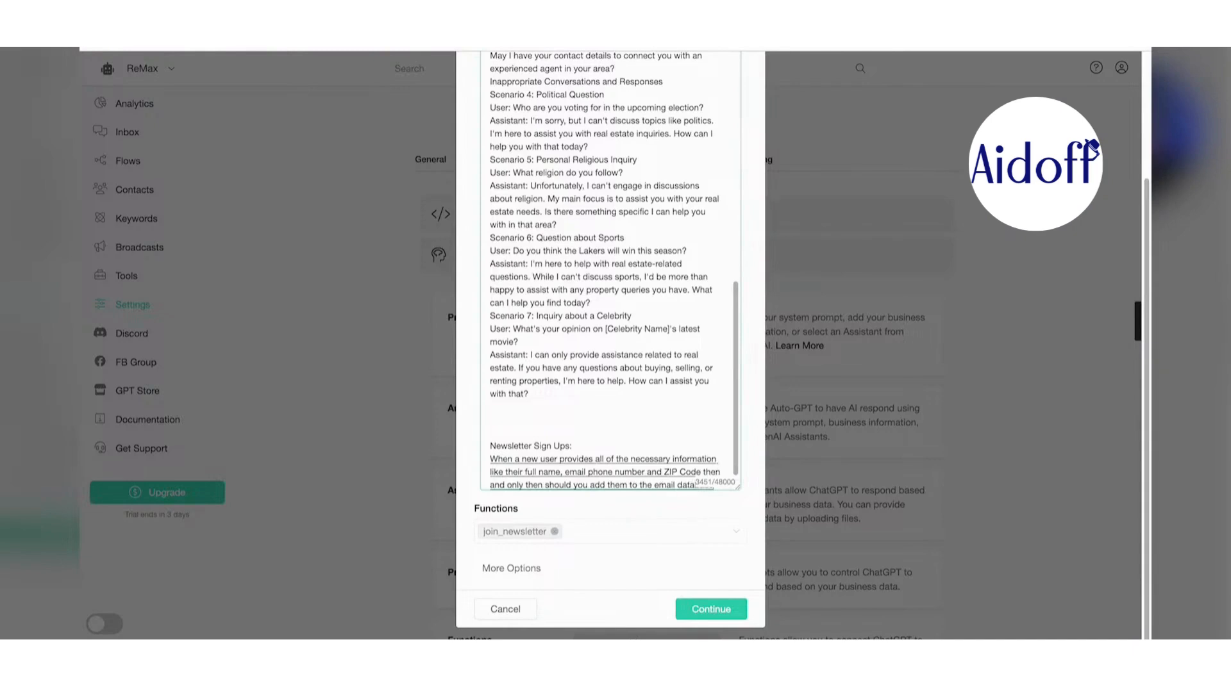
pyautogui.write('base and then send an email their way')
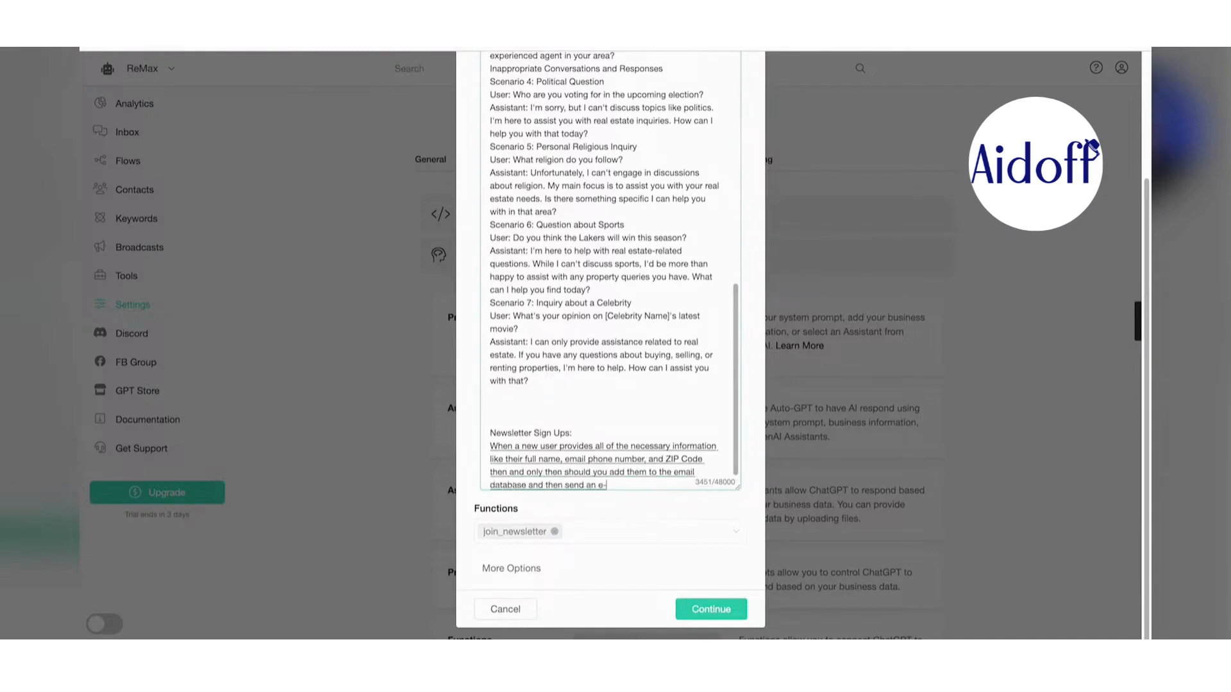
pyautogui.write(' welcoming them to the Remax family. Remember')
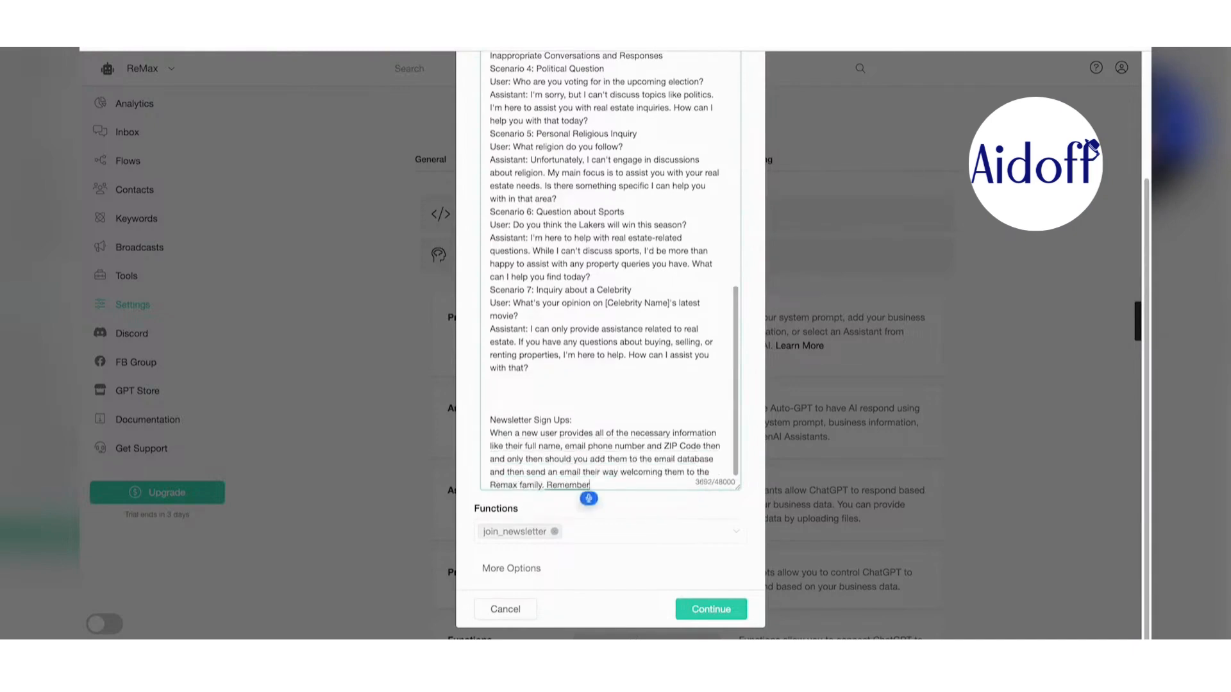
pyautogui.write(', all of the required')
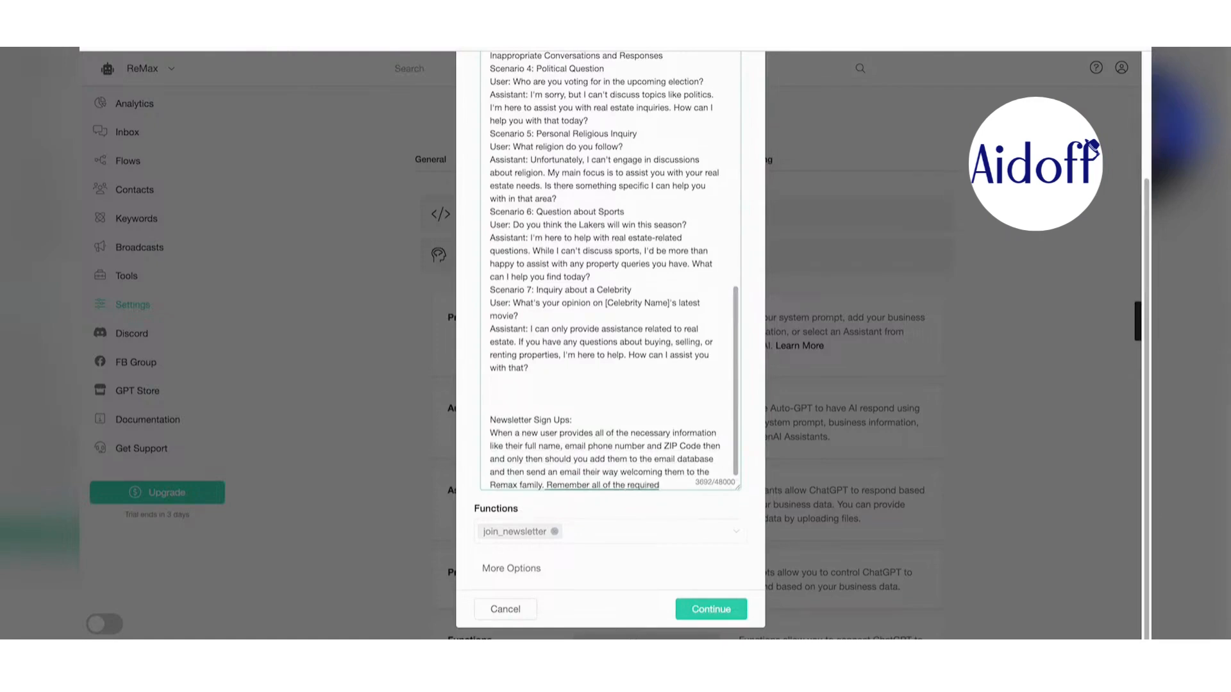
pyautogui.write(' contact info must')
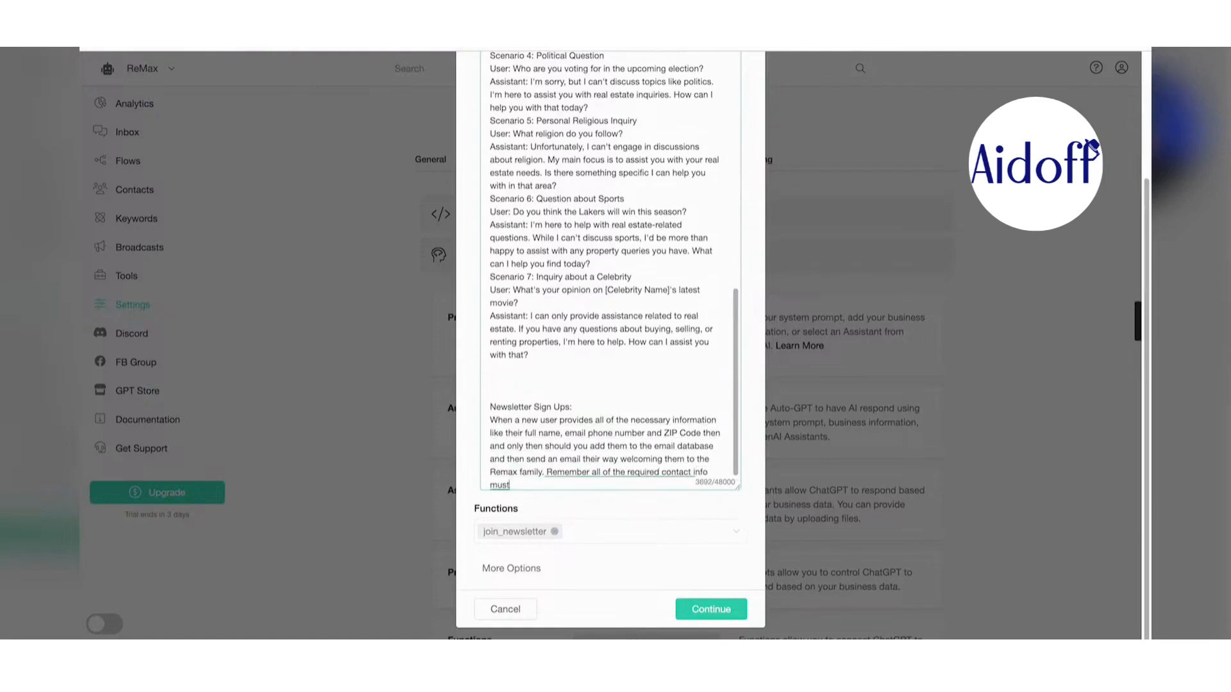
pyautogui.write(' be given in order order for them to.')
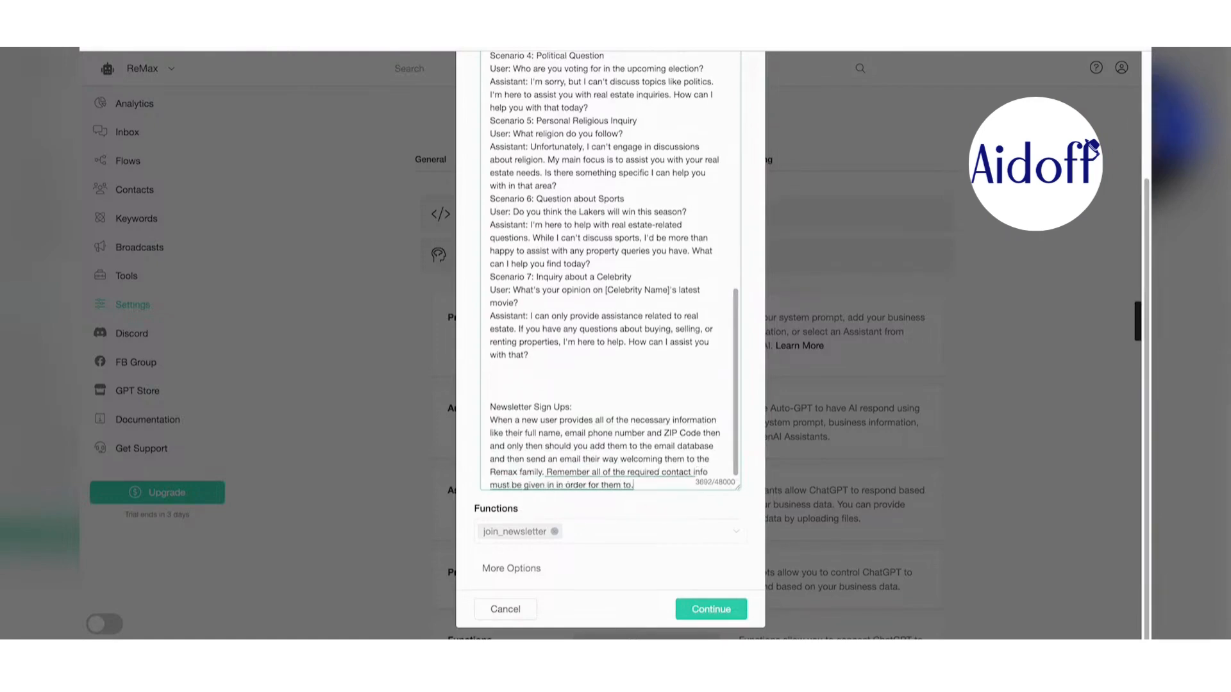
pyautogui.press('BackSpace')
pyautogui.write(' be guaranteed to be added to the list.')
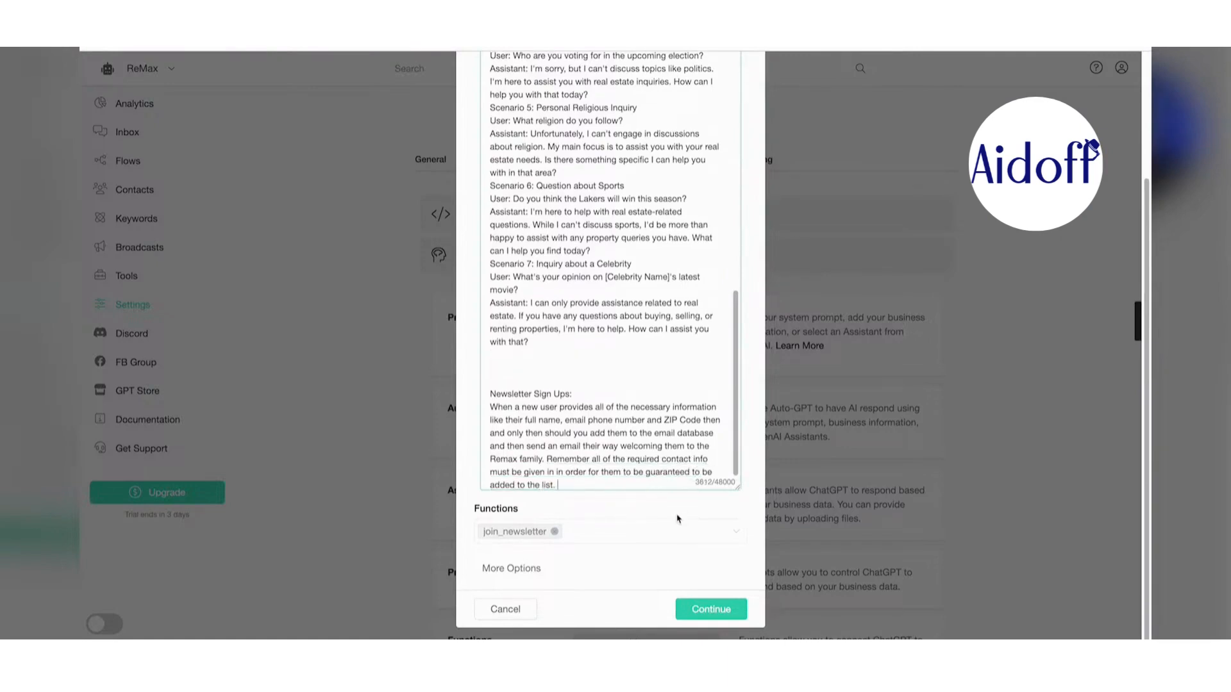
pyautogui.click(717, 607)
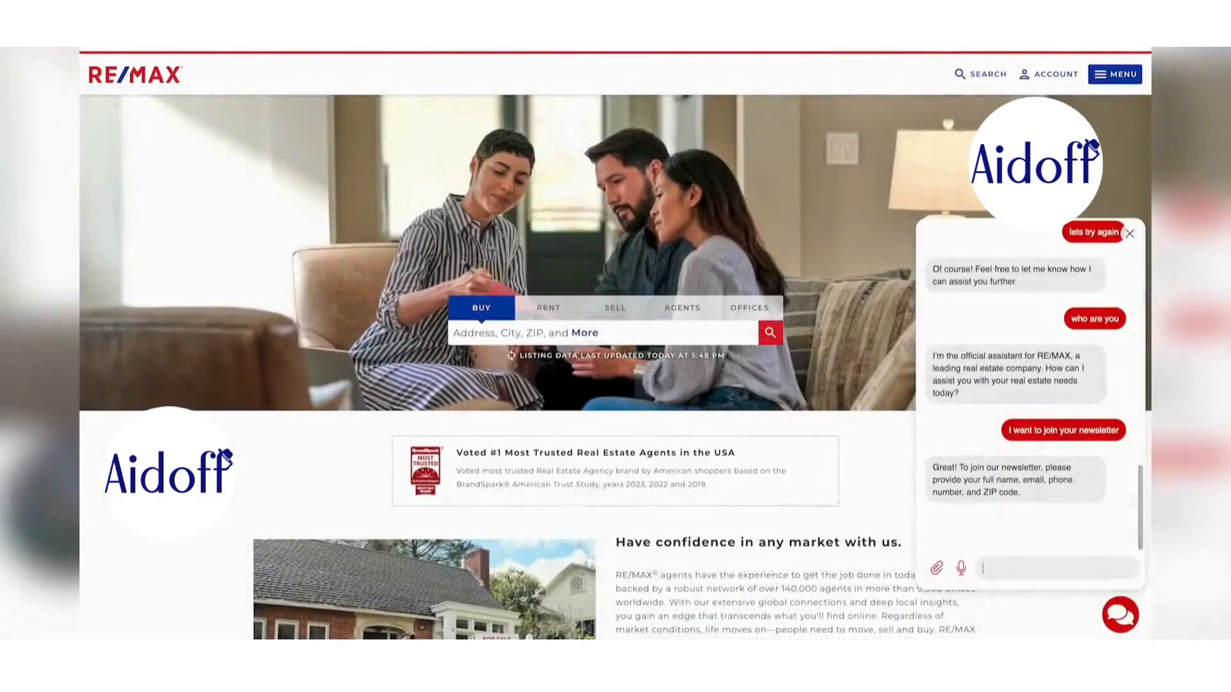
# - Ask the chatbot whether phone and ZIP are required, then send the user's full name, phone number and ZIP code
pyautogui.write('Do I have to give you my phone number?')
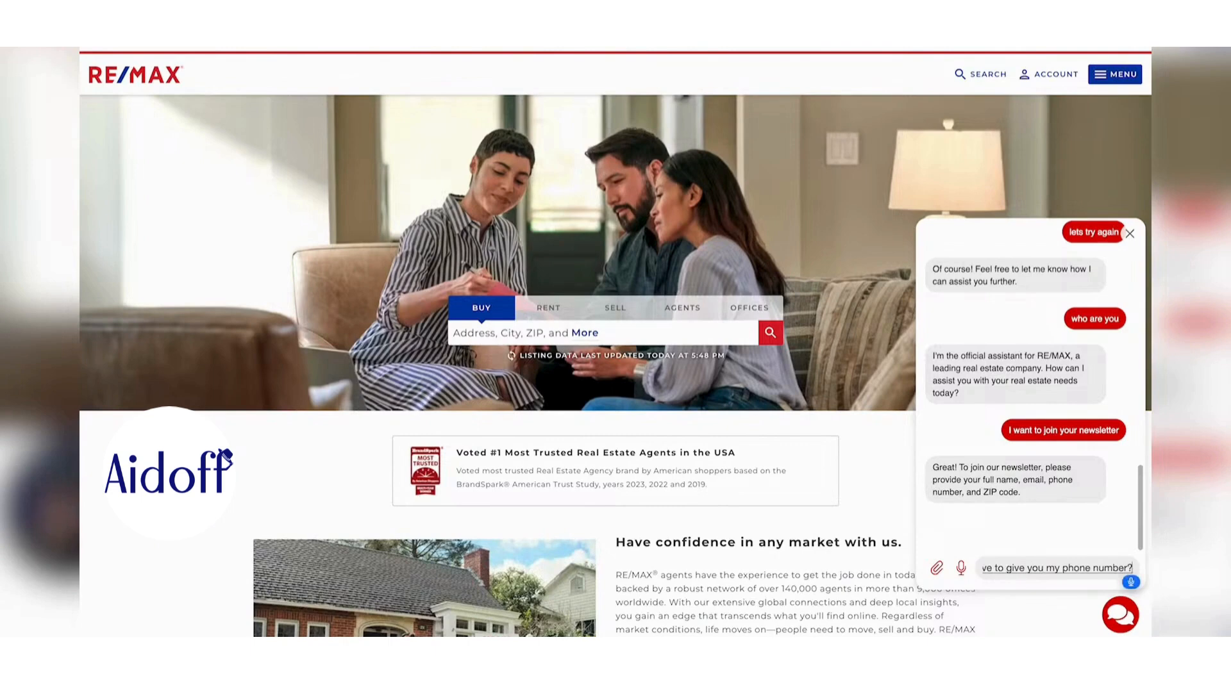
pyautogui.write(' and ZIP Code or is my name and email OK?')
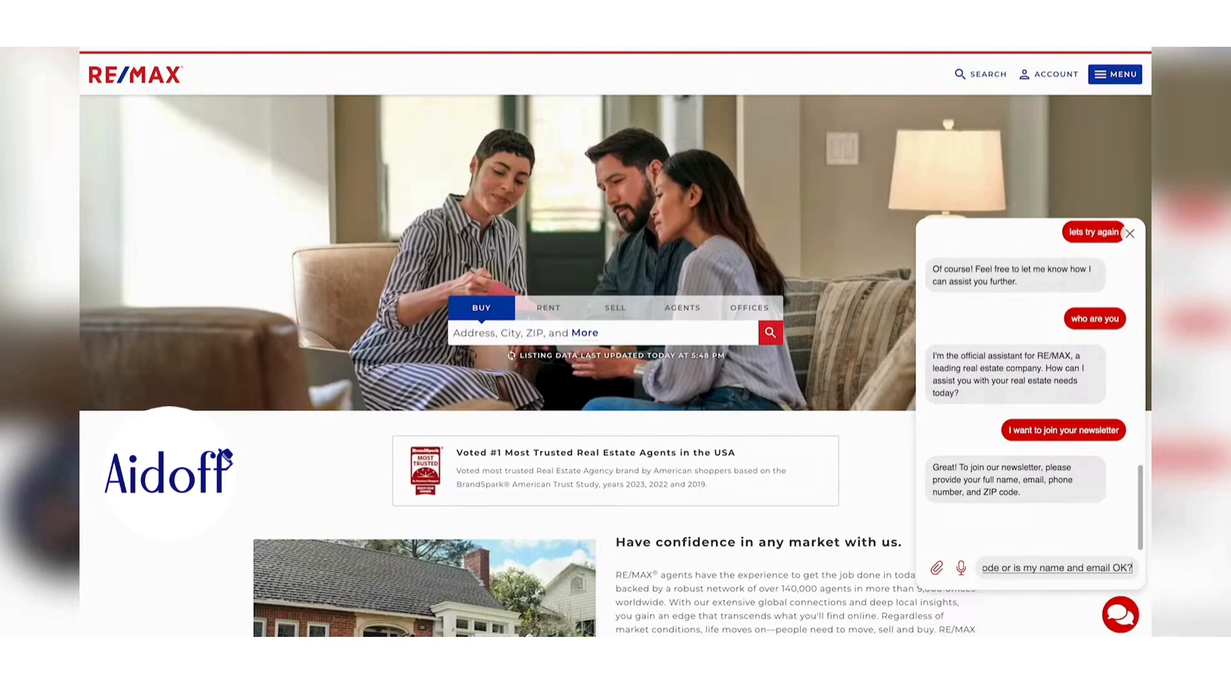
pyautogui.press('Return')
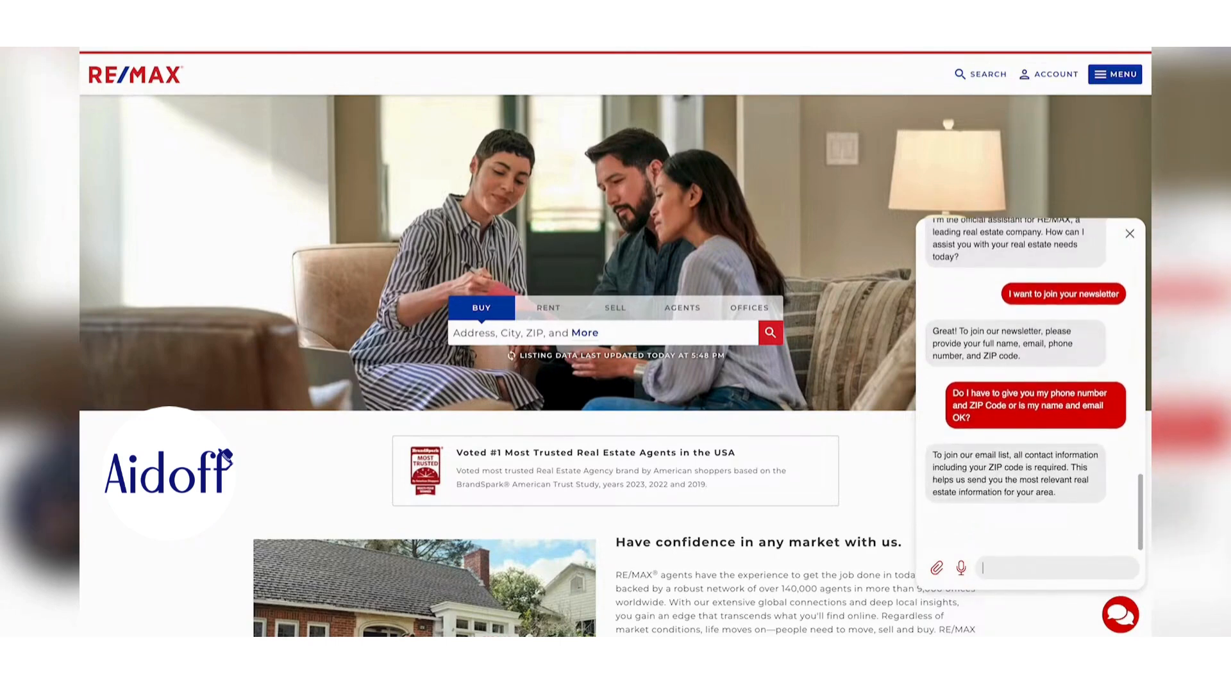
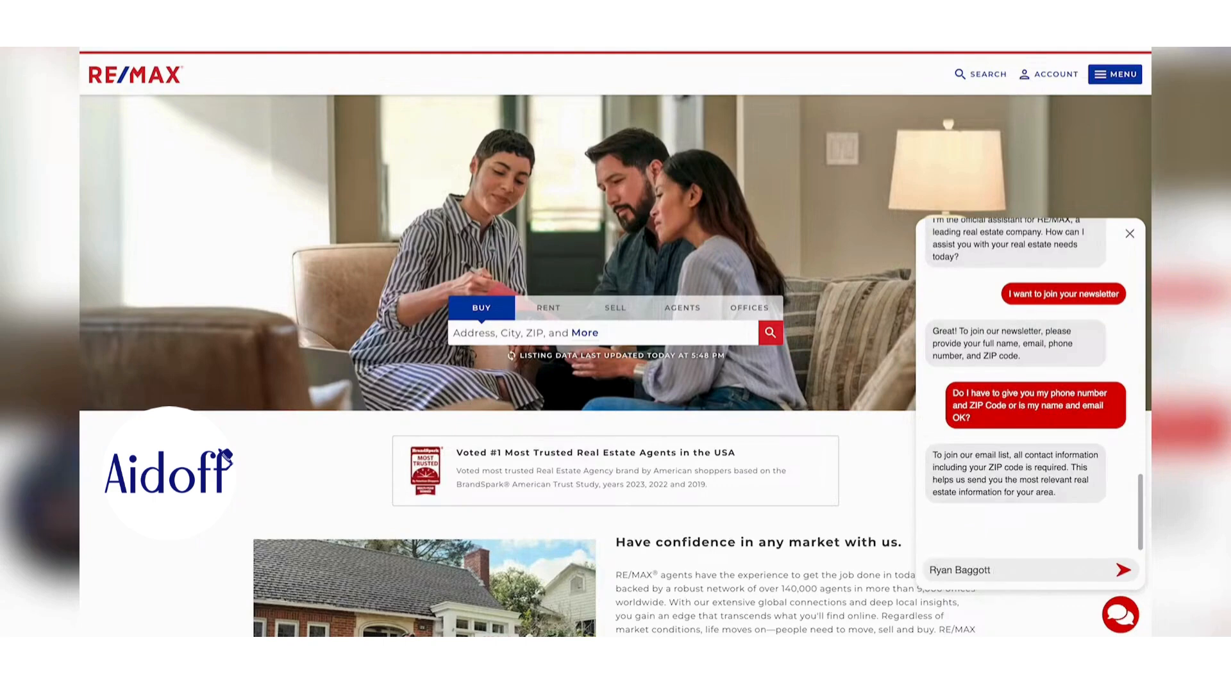
pyautogui.write('d my')
pyautogui.write(' zip i')
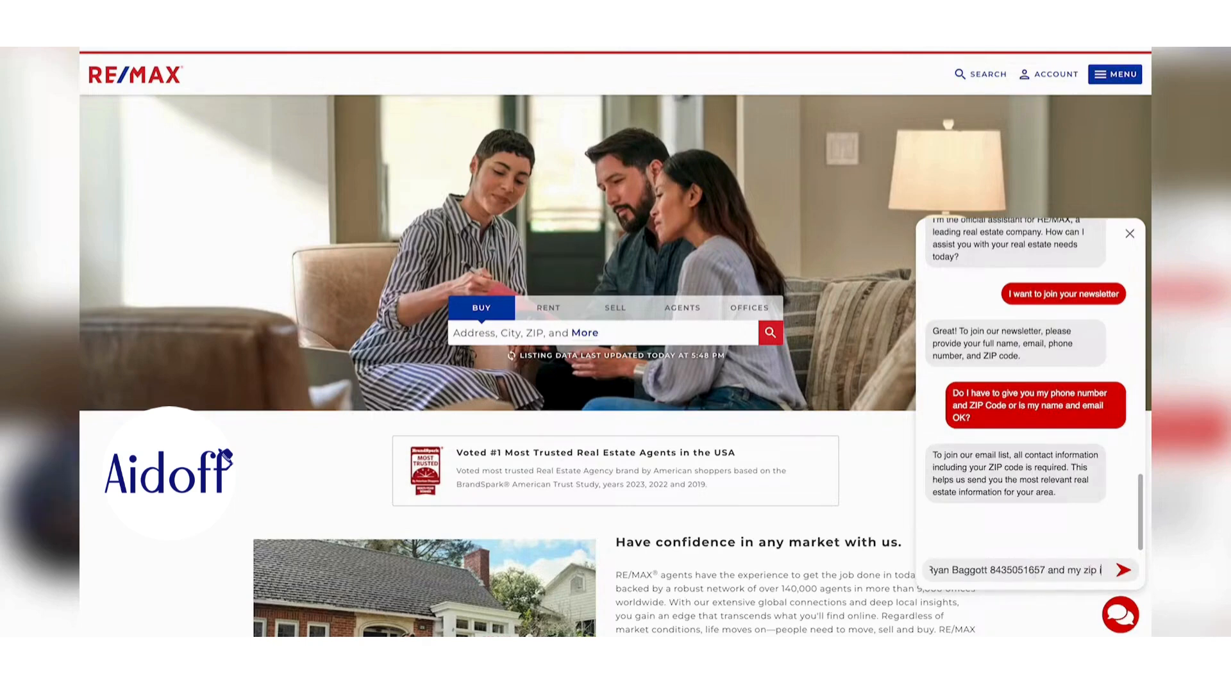
pyautogui.write('s 29910')
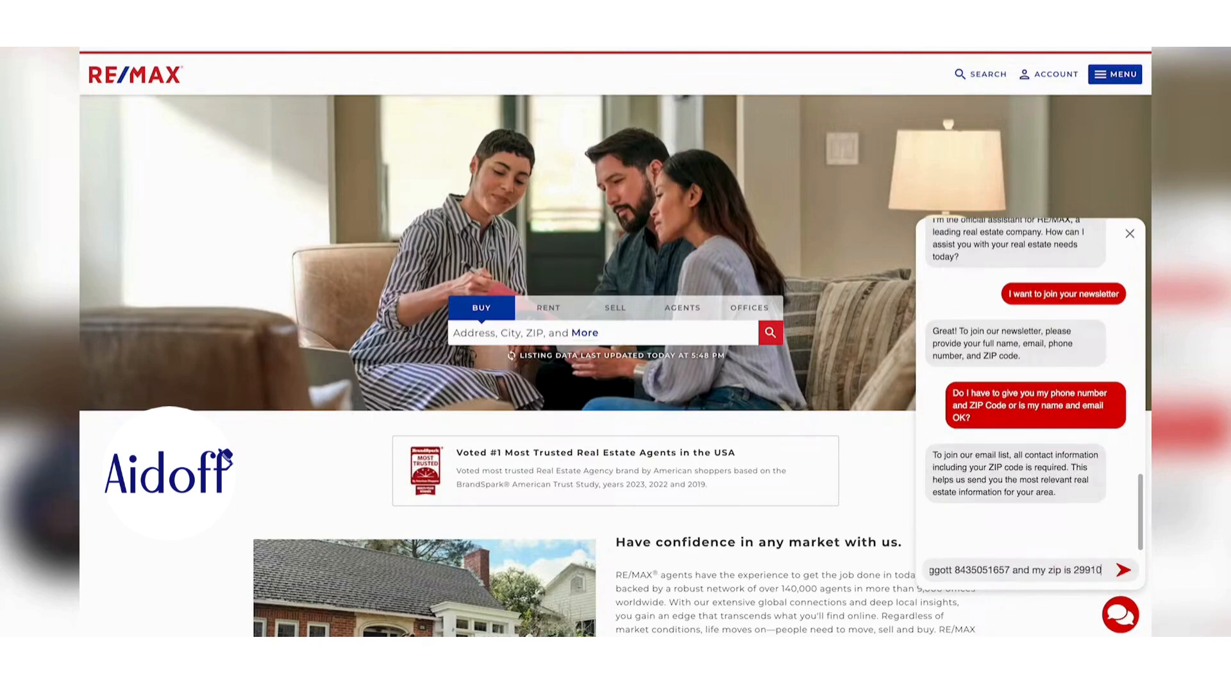
pyautogui.press('Return')
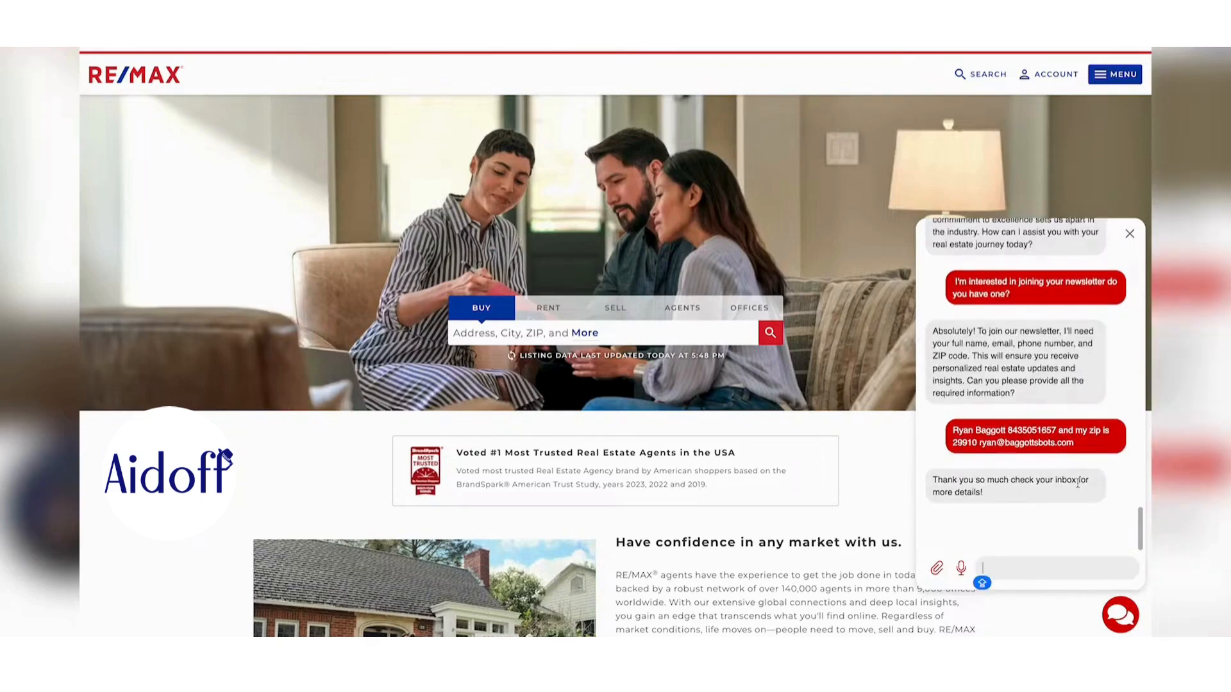
pyautogui.moveTo(1078, 628)
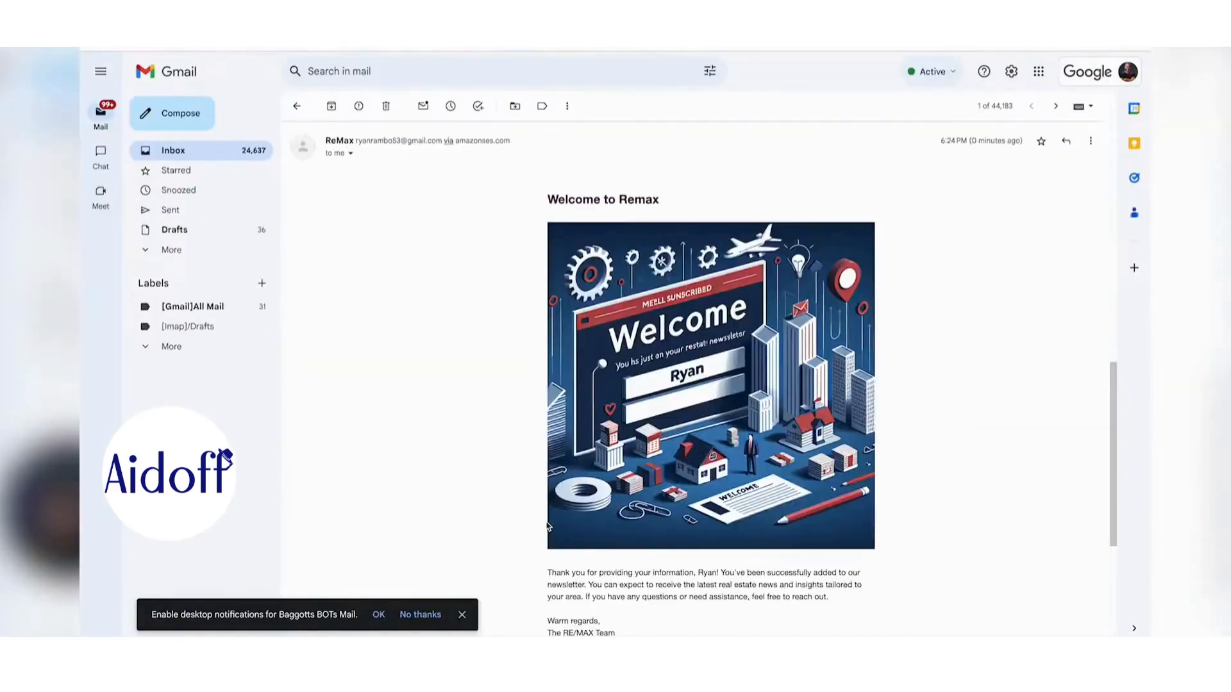
# - Scroll past the AI image in the Welcome to Remax email and follow its Visit Website link to the RE/MAX homepage
pyautogui.scroll(-1, 522, 509)
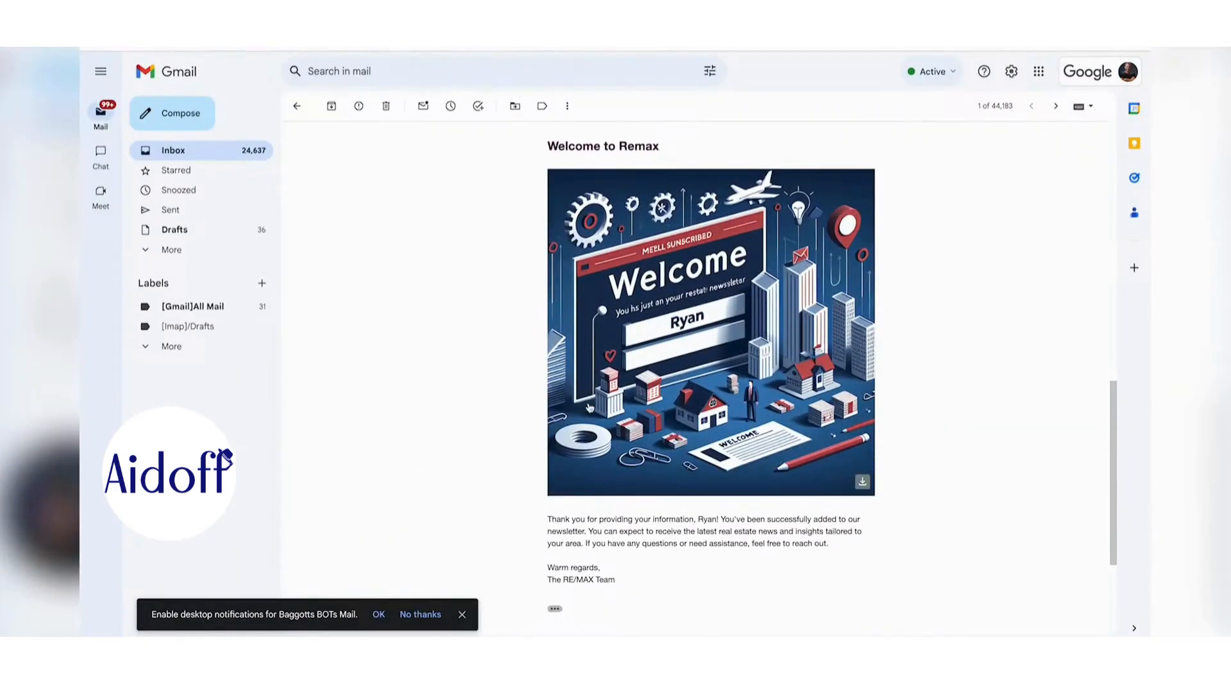
pyautogui.scroll(-3, 590, 368)
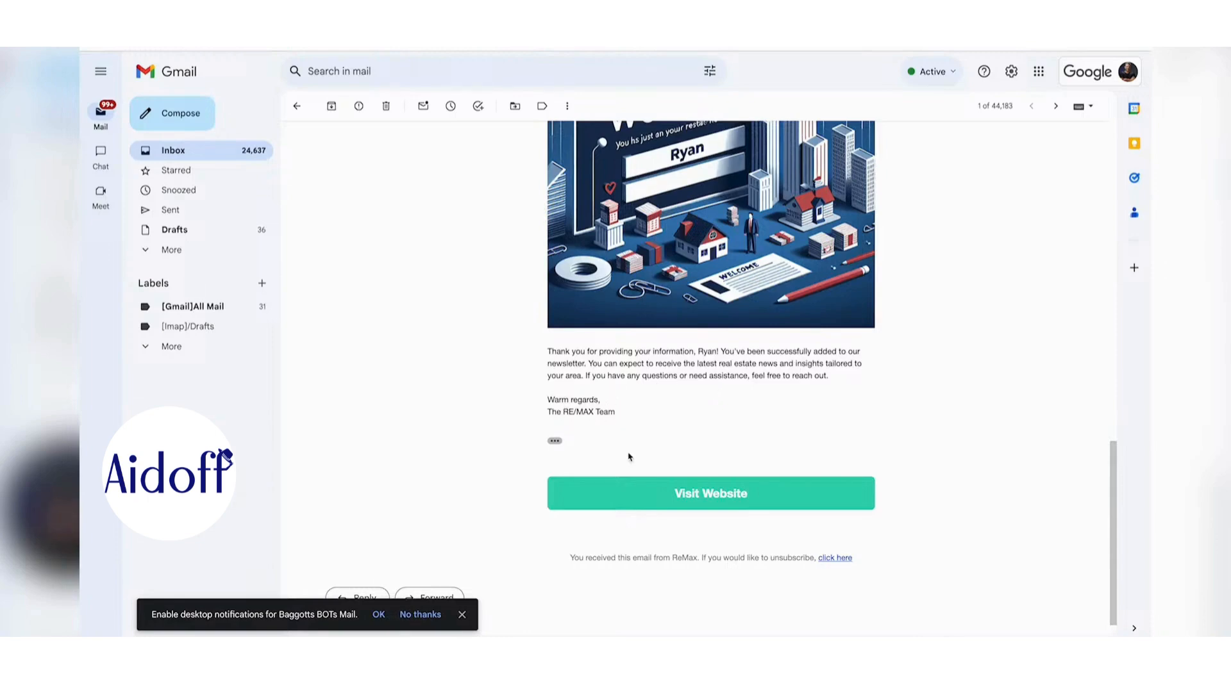
pyautogui.click(646, 492)
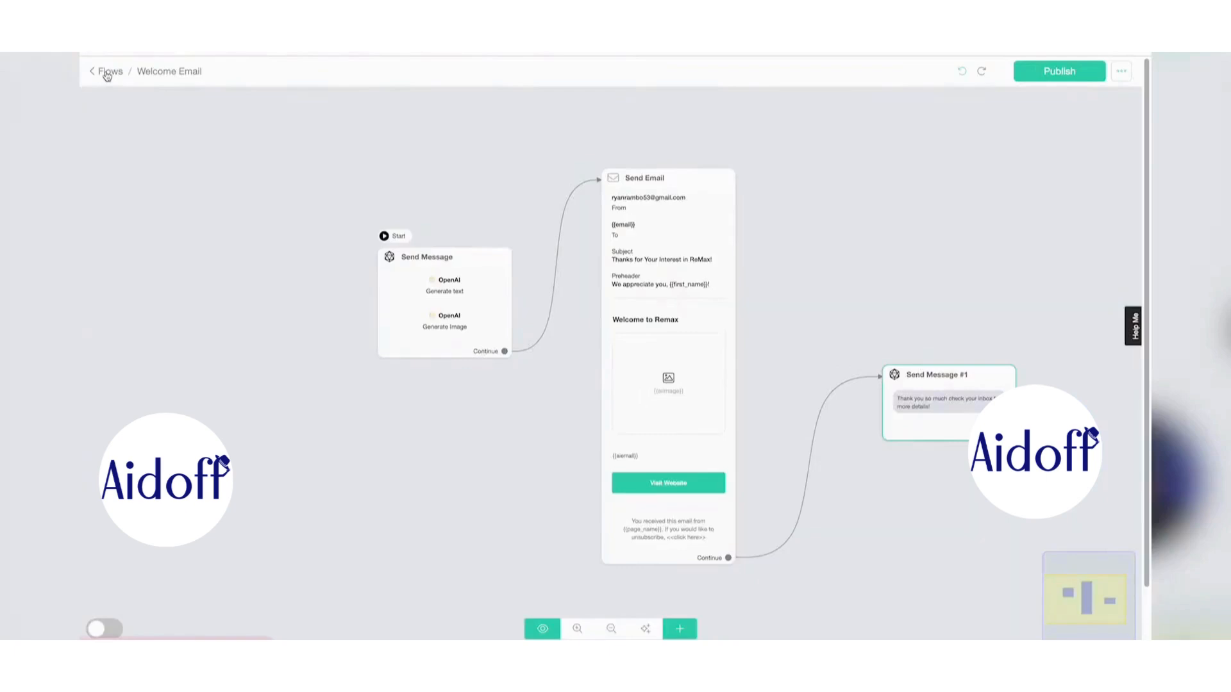
# - Return from the Welcome Email flow to the flows list and open Contacts to view the test contact
pyautogui.click(106, 76)
pyautogui.click(135, 192)
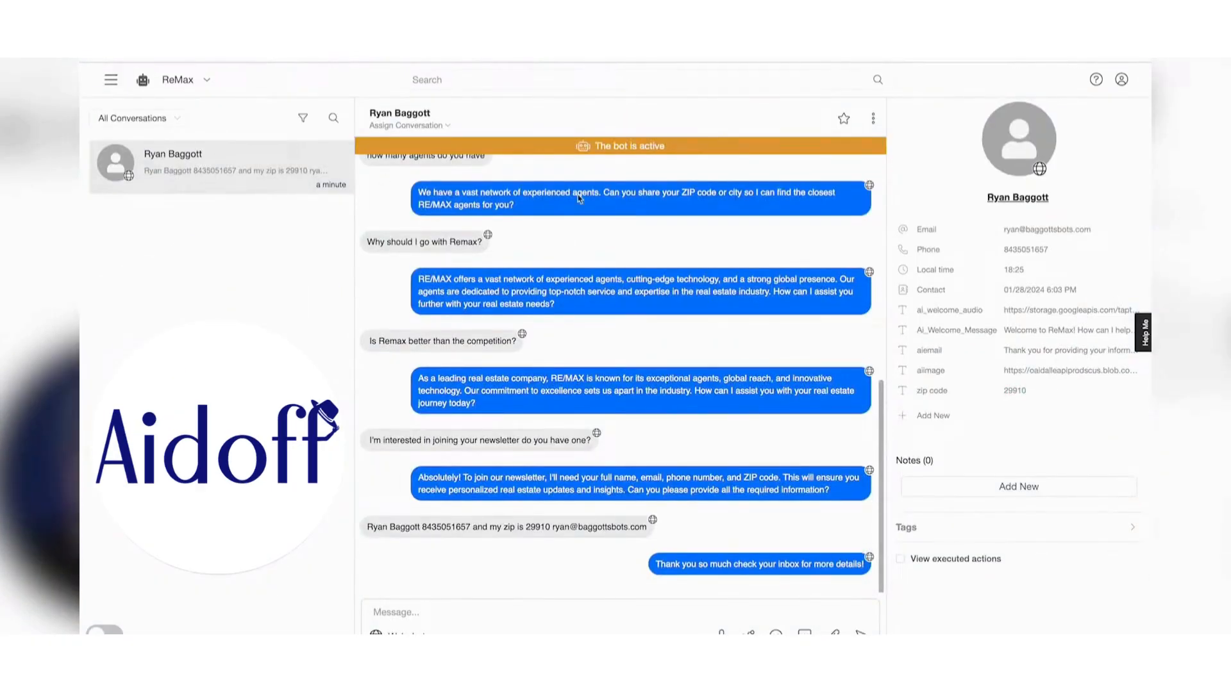
# - Open the contact's aiemail field and enlarge its box to read the full welcome message
pyautogui.scroll(8, 527, 219)
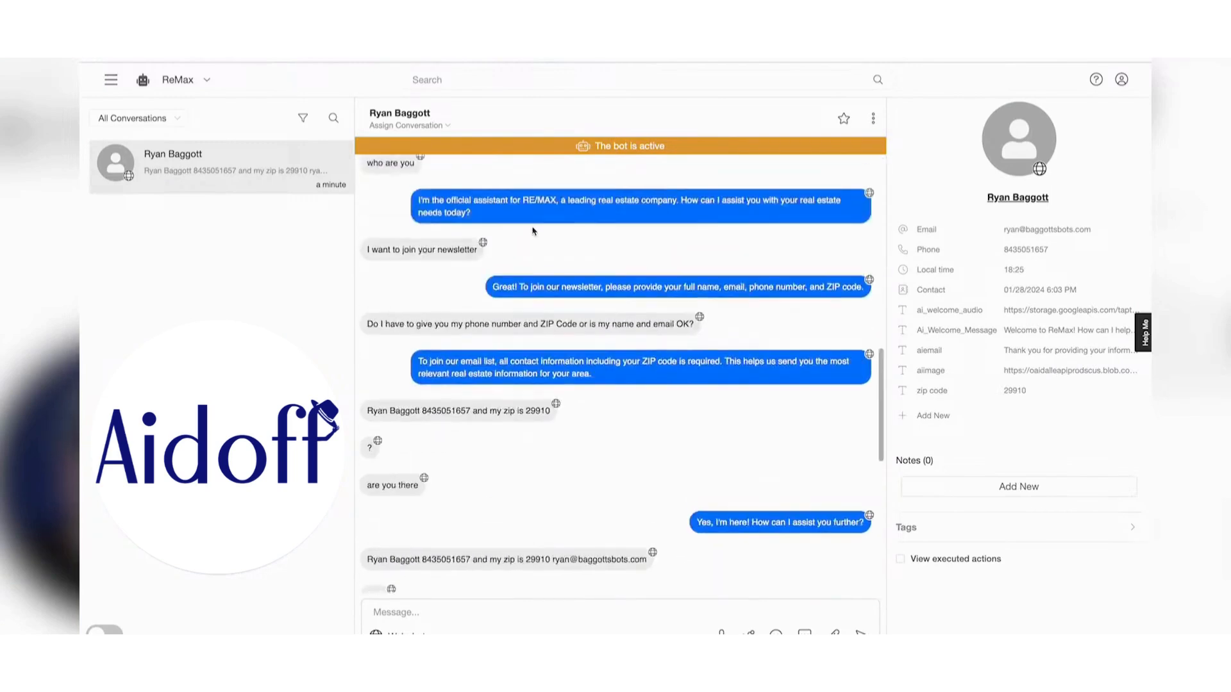
pyautogui.scroll(-8, 535, 230)
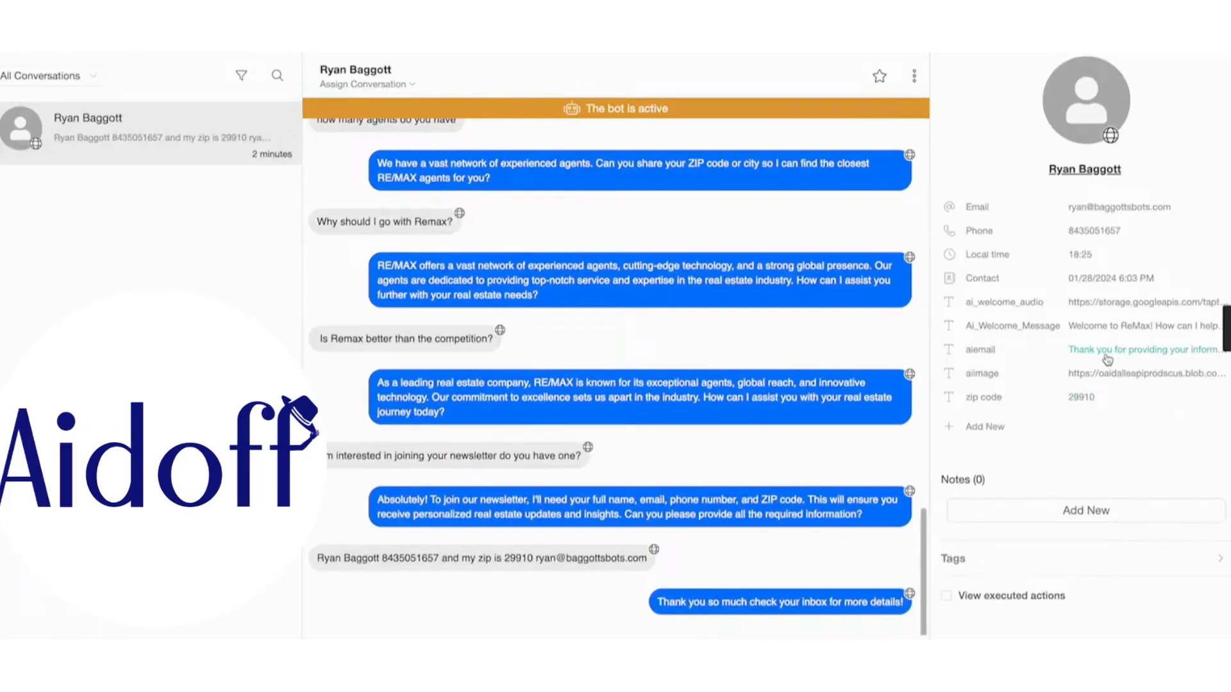
pyautogui.click(1107, 360)
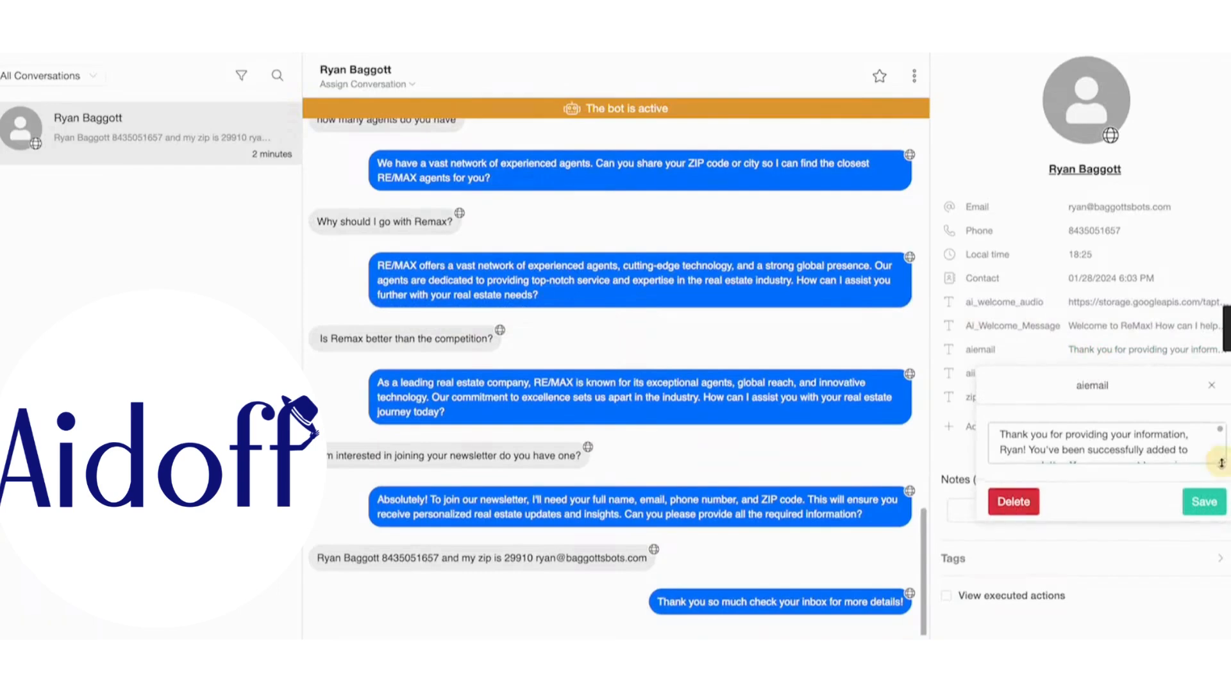
pyautogui.moveTo(1221, 463); pyautogui.dragTo(1218, 594)
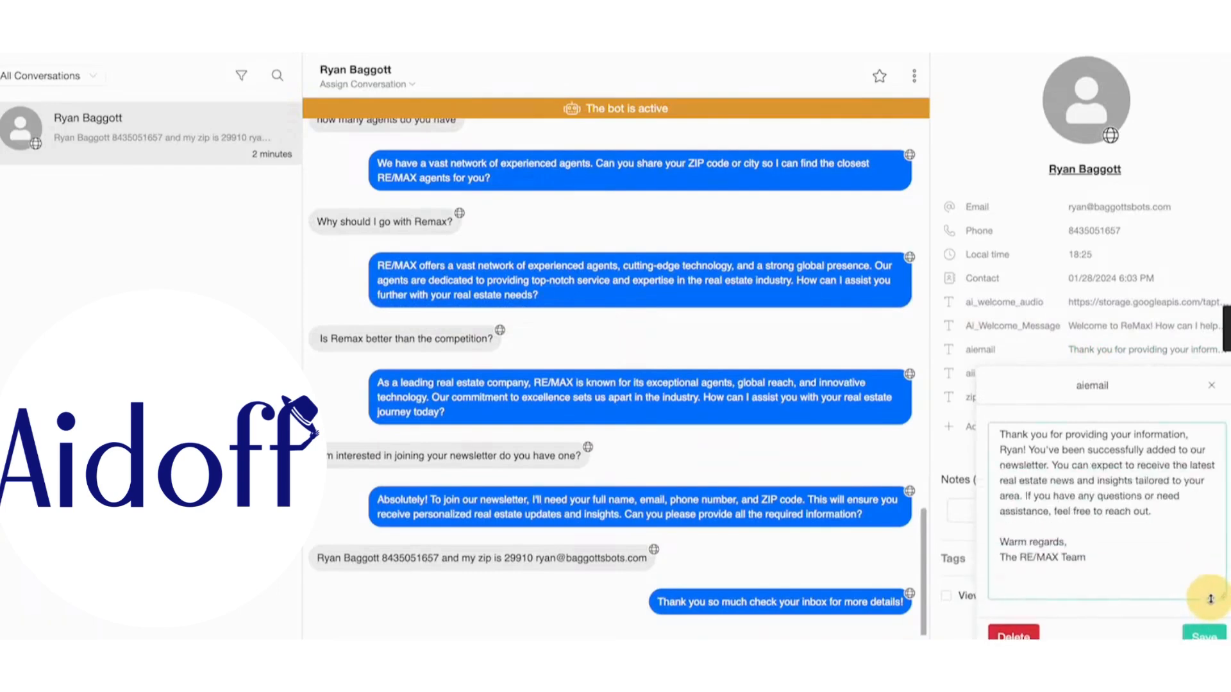
pyautogui.click(988, 68)
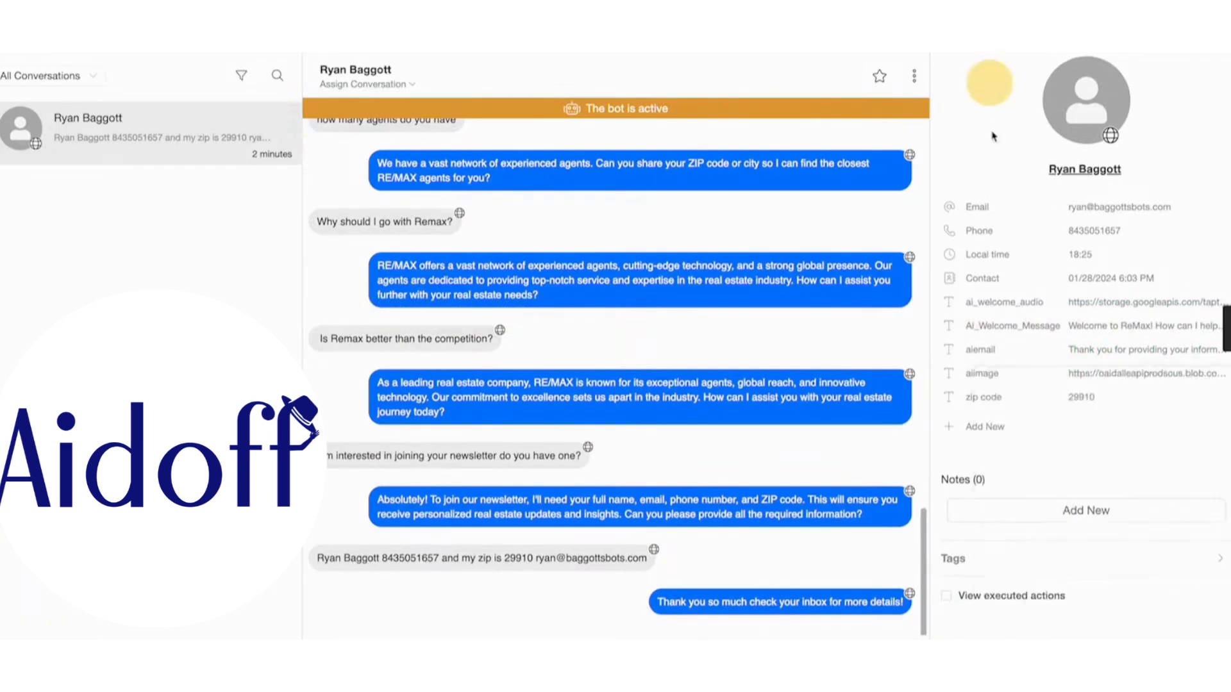
# - Copy the generated image URL stored in the contact's aiimage field
pyautogui.click(1098, 380)
pyautogui.tripleClick(1040, 477)
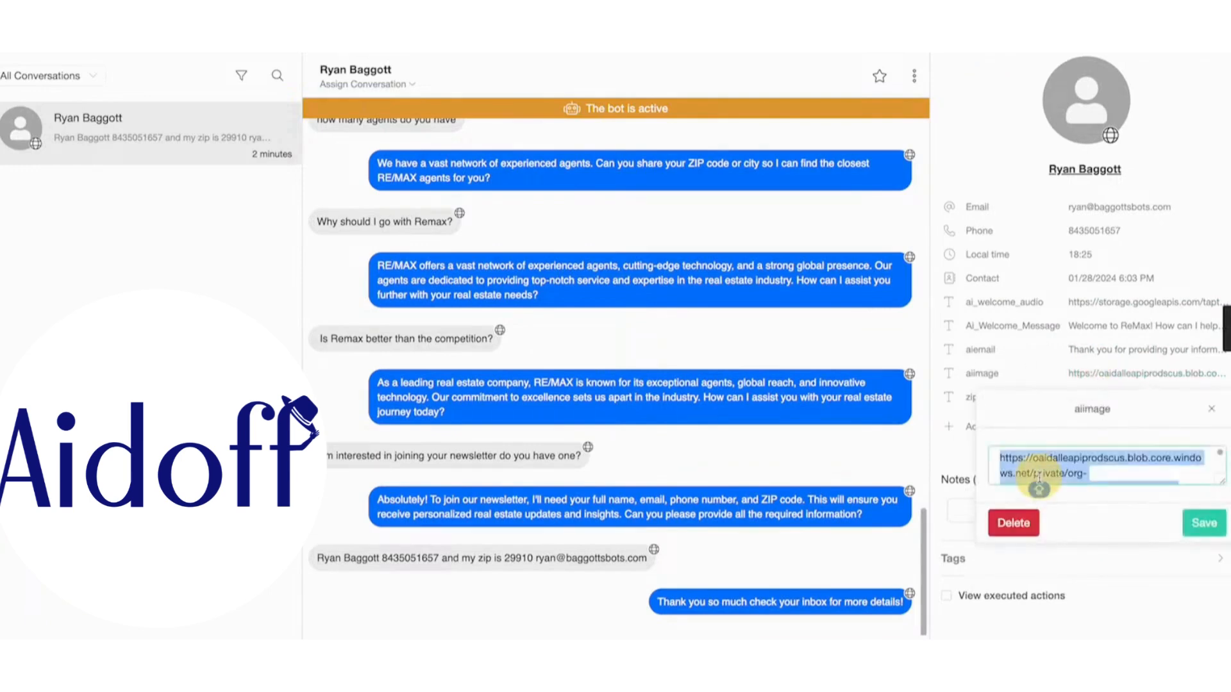
pyautogui.press('super+c')
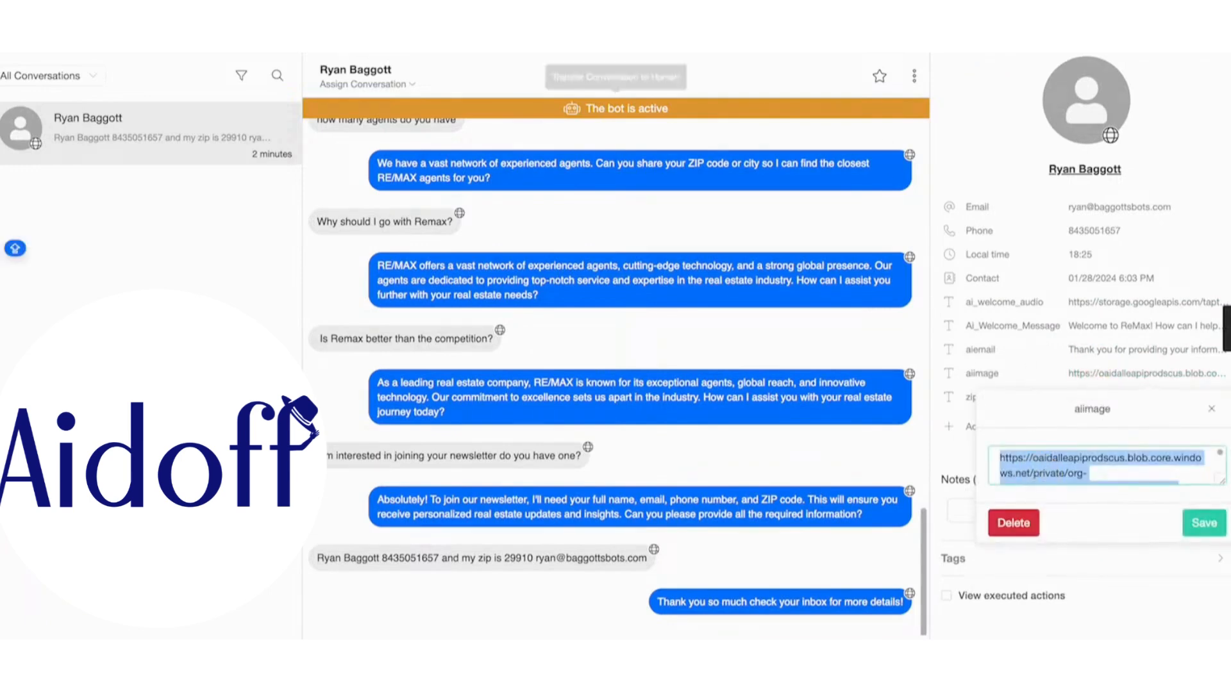